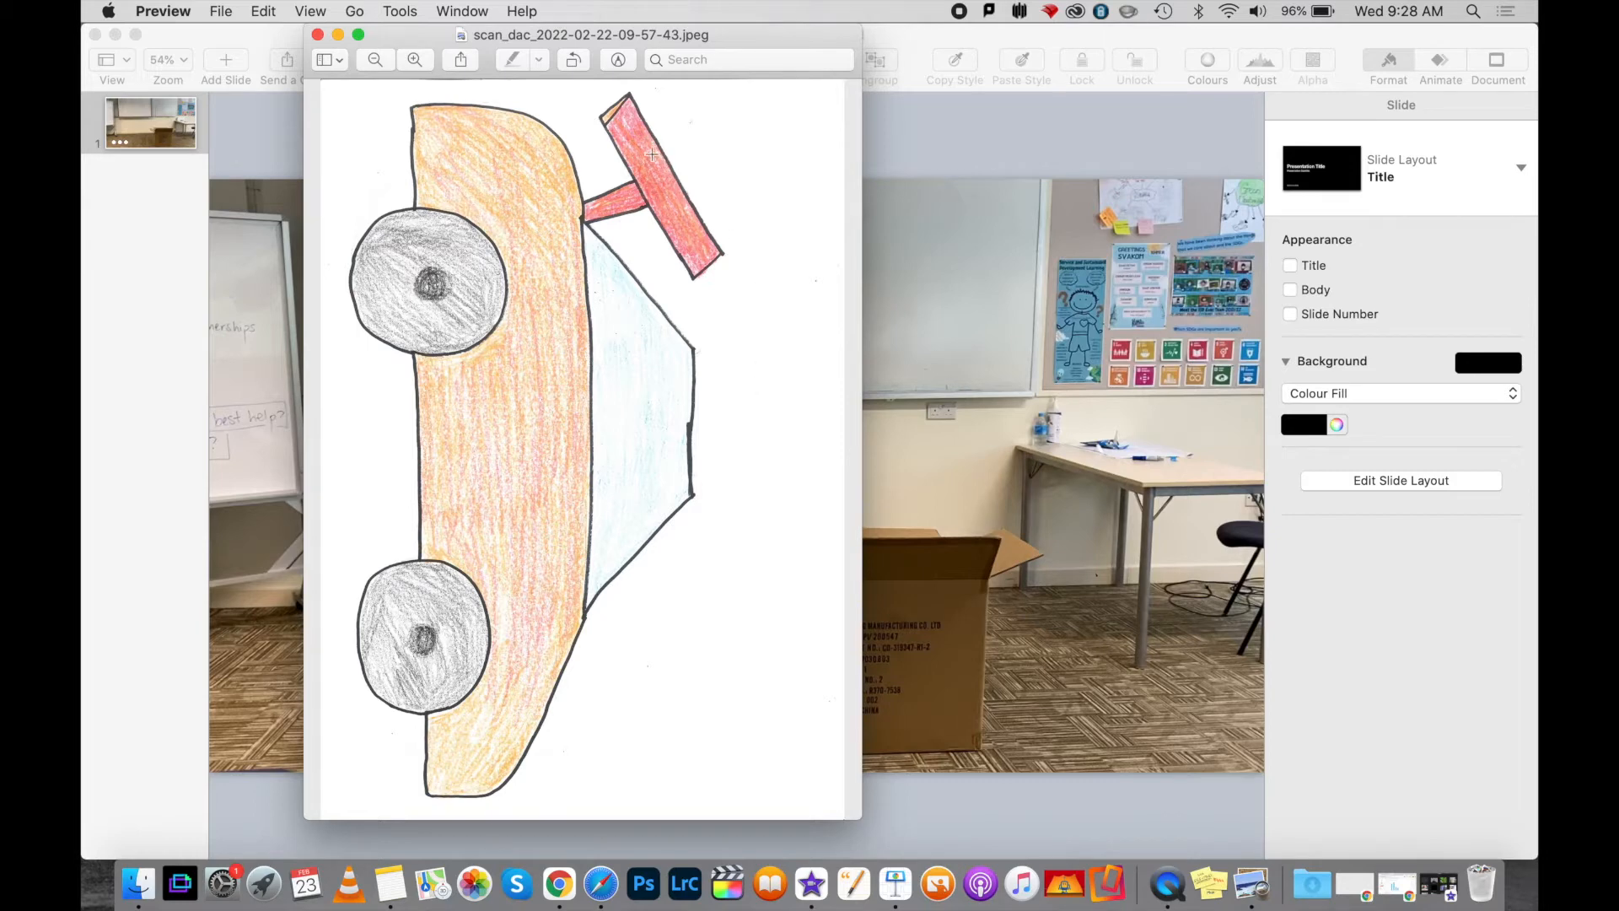
Step: Rotate the scanned car drawing so its wheels face down and enlarge its window to fit the whole car
click(573, 60)
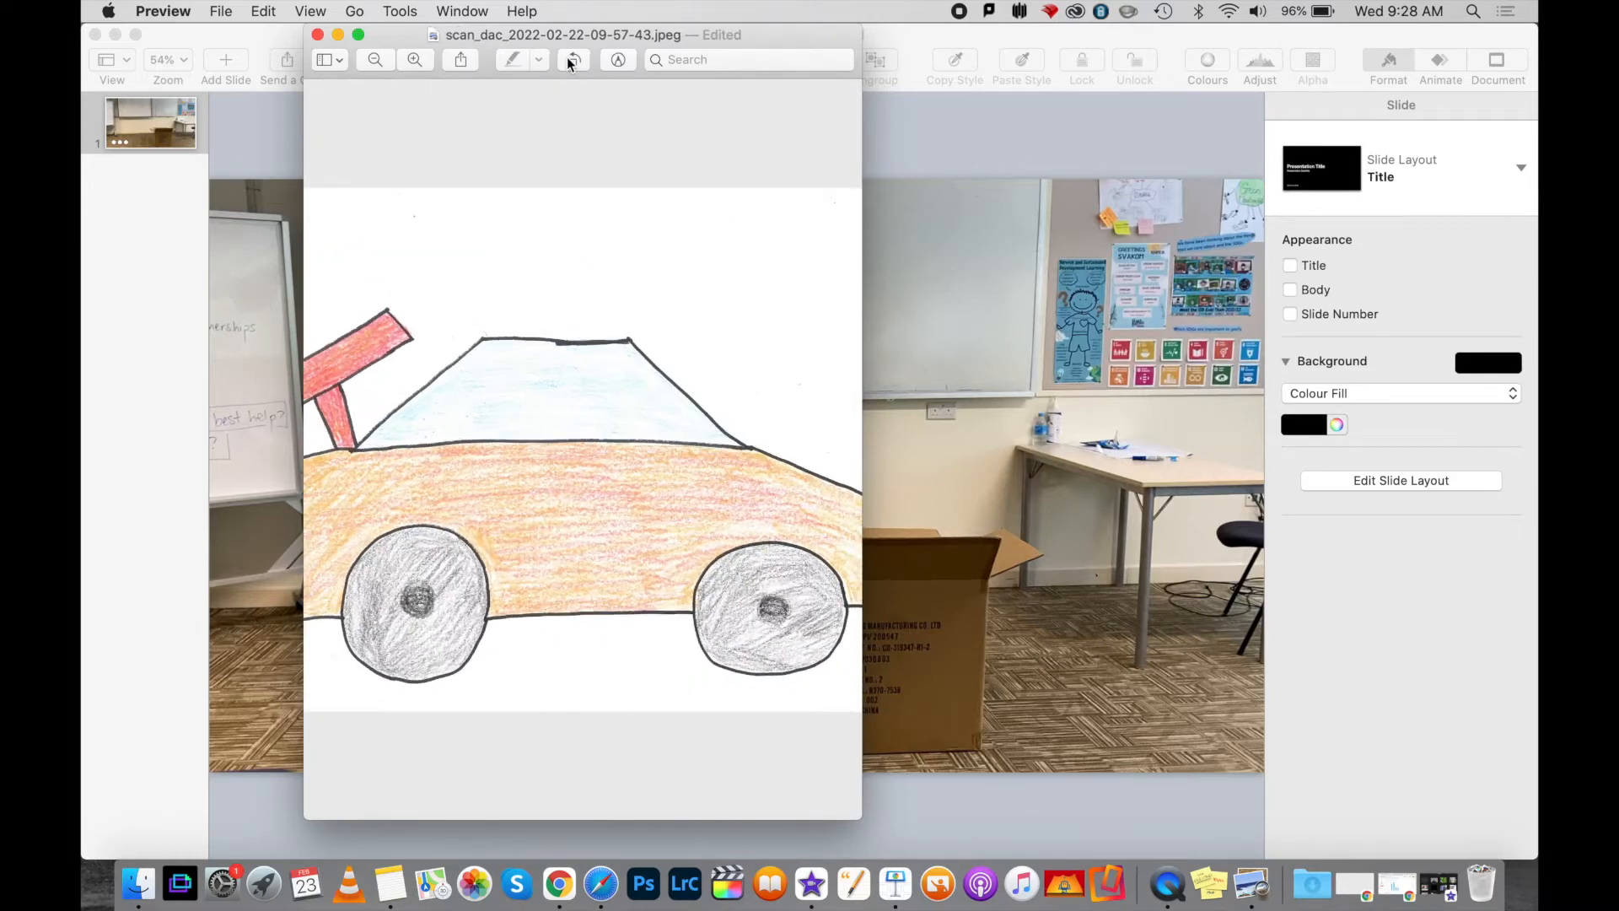
drag(862, 820, 1289, 830)
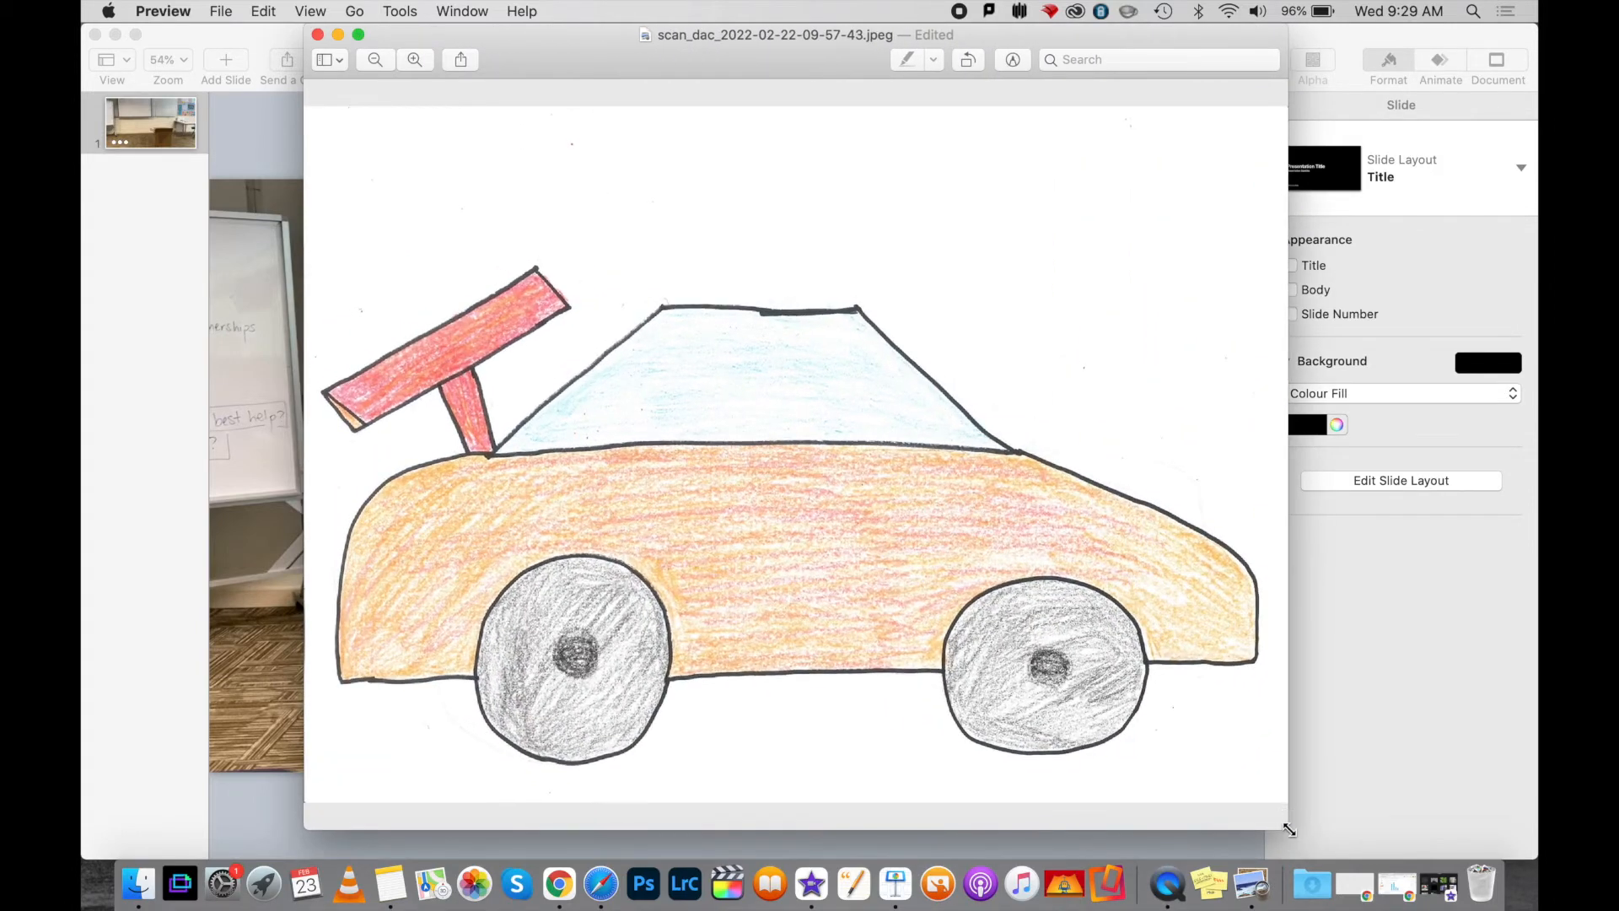
drag(786, 64, 733, 62)
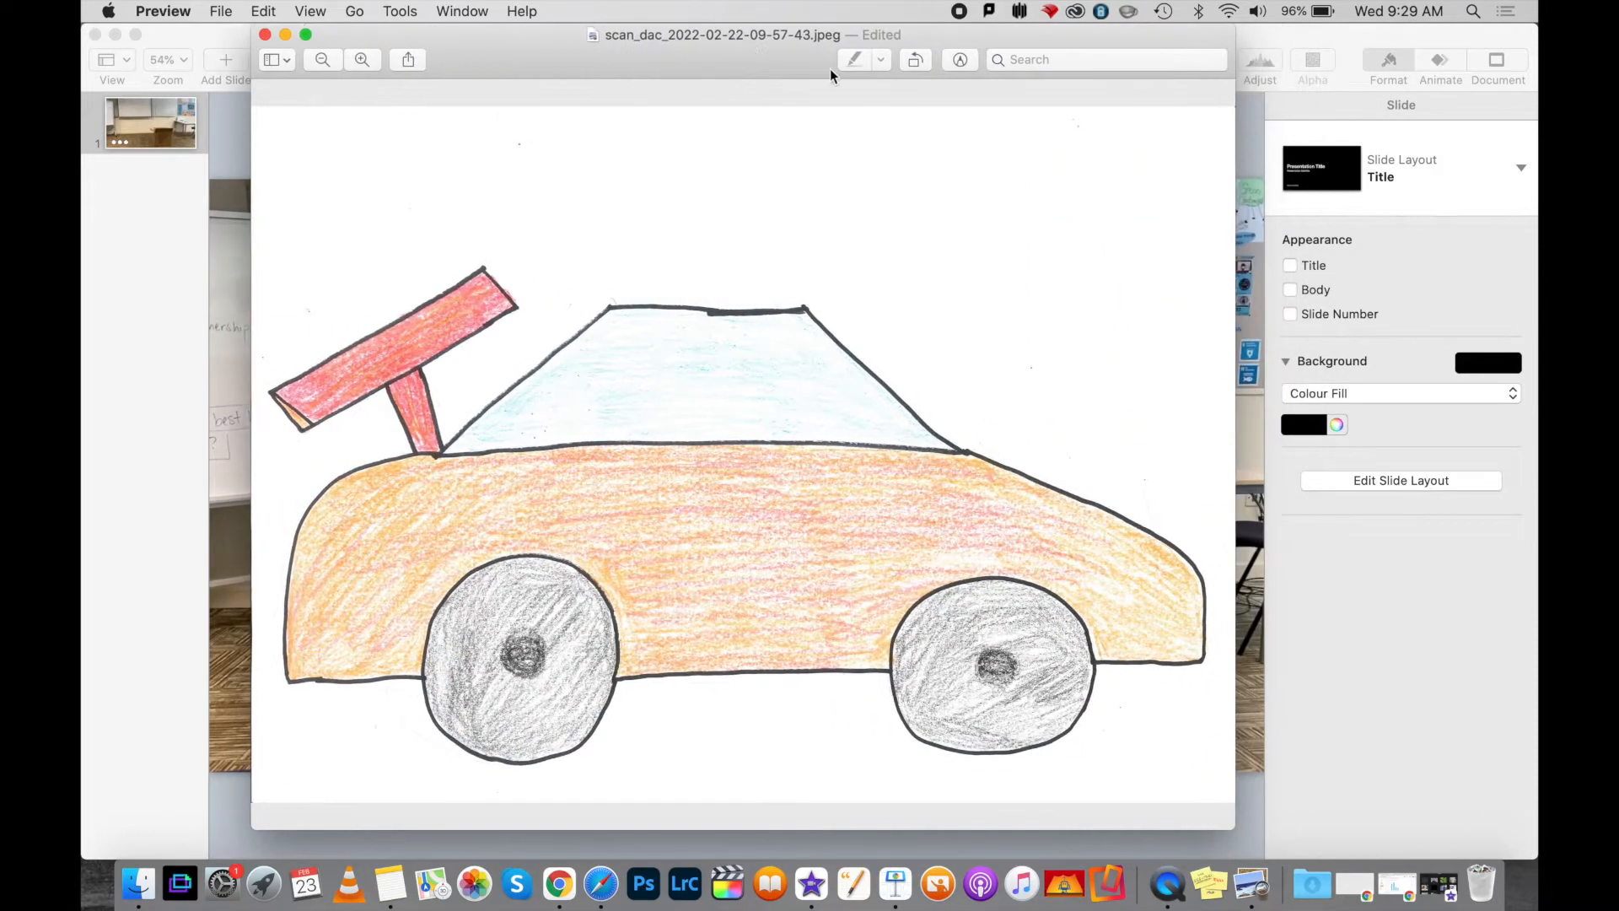
Step: Remove the white background around the car drawing with Instant Alpha, converting the document to PNG
click(960, 61)
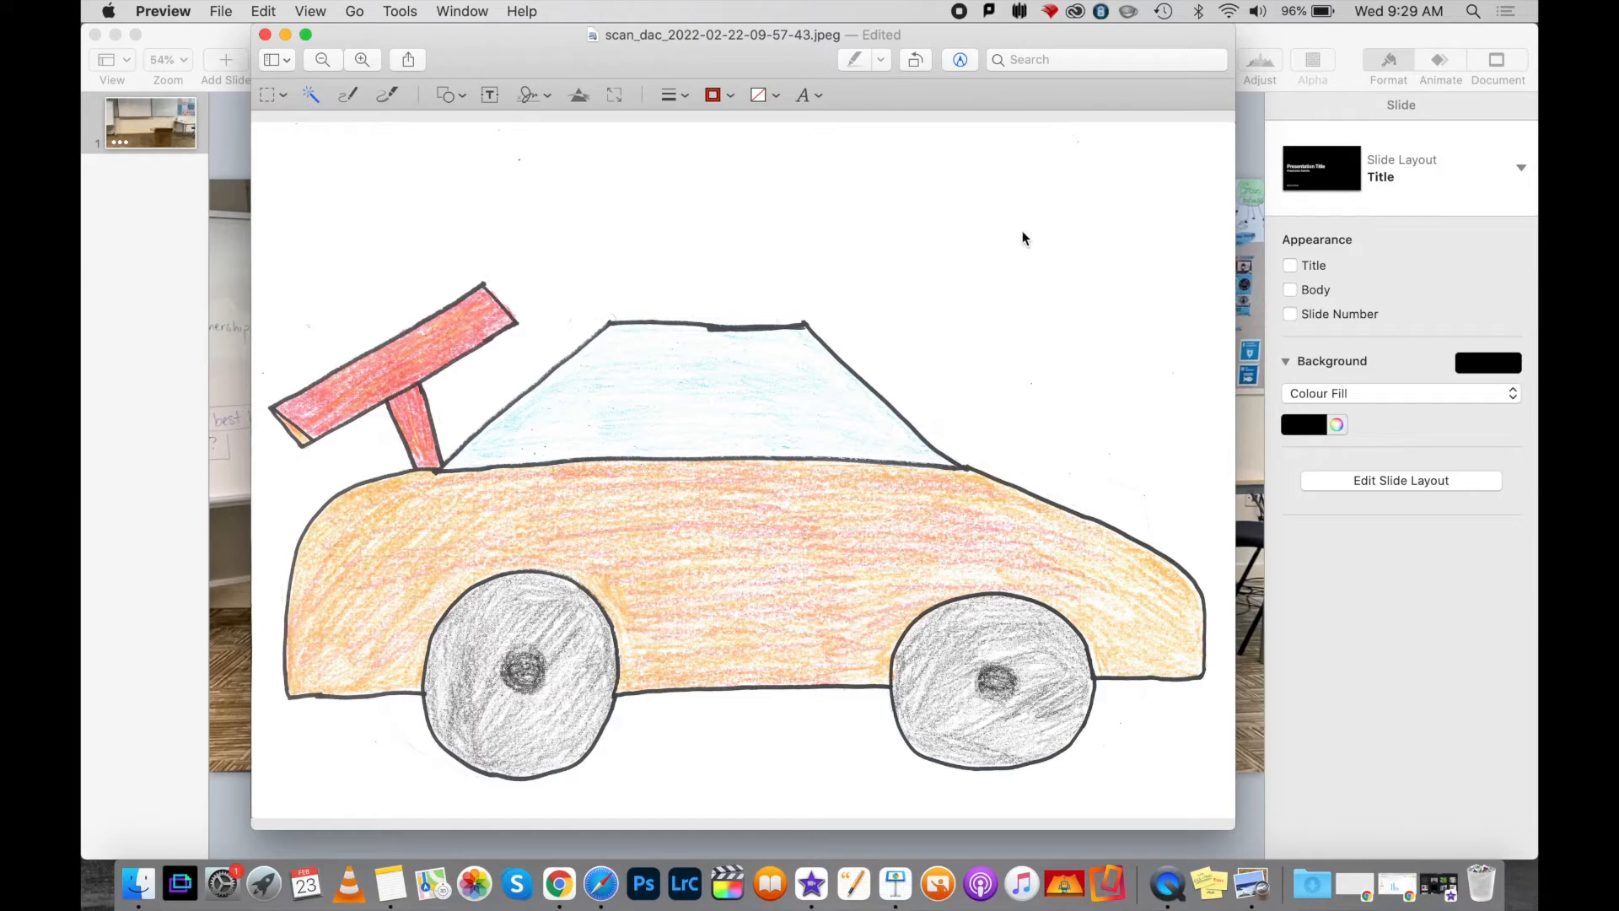
drag(1021, 251, 1021, 250)
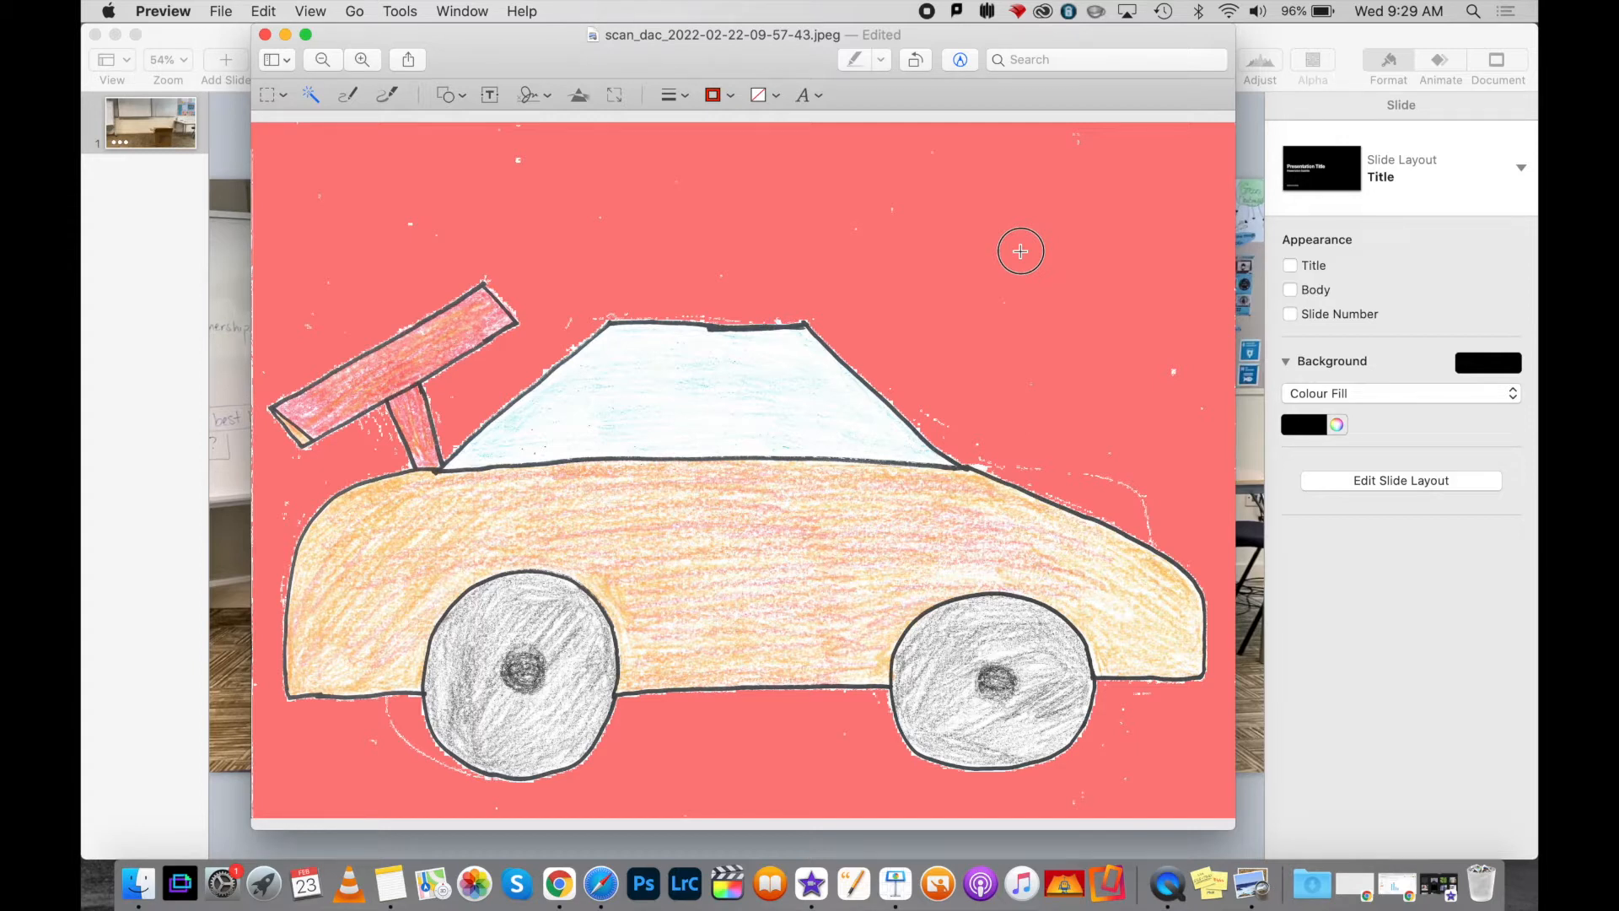
drag(1021, 251, 1003, 310)
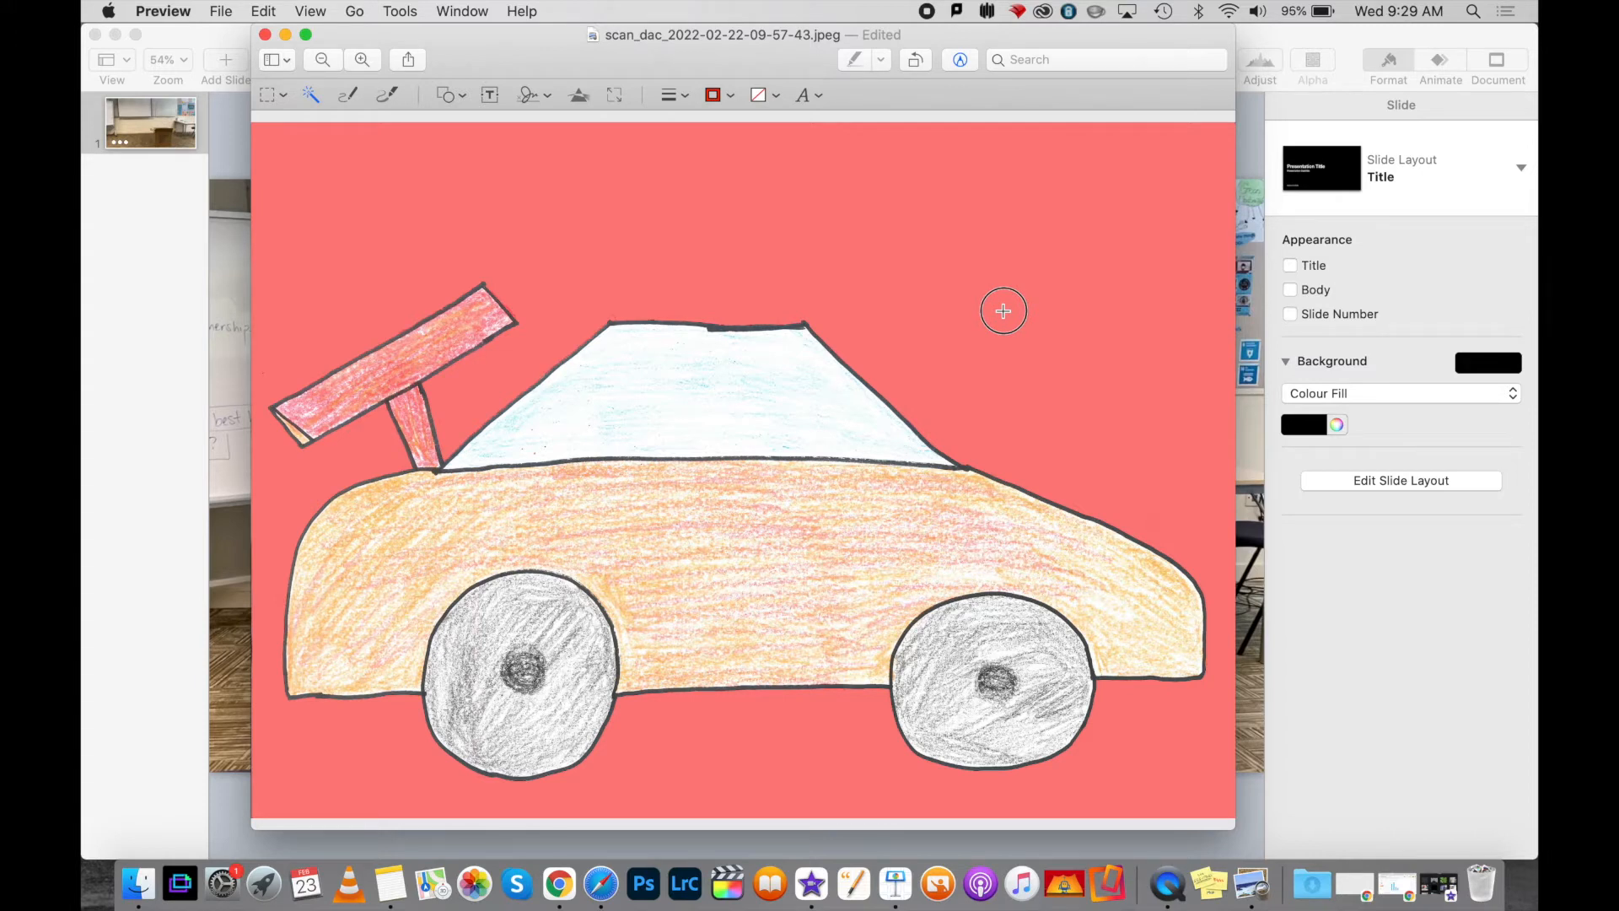
drag(1003, 311, 1003, 312)
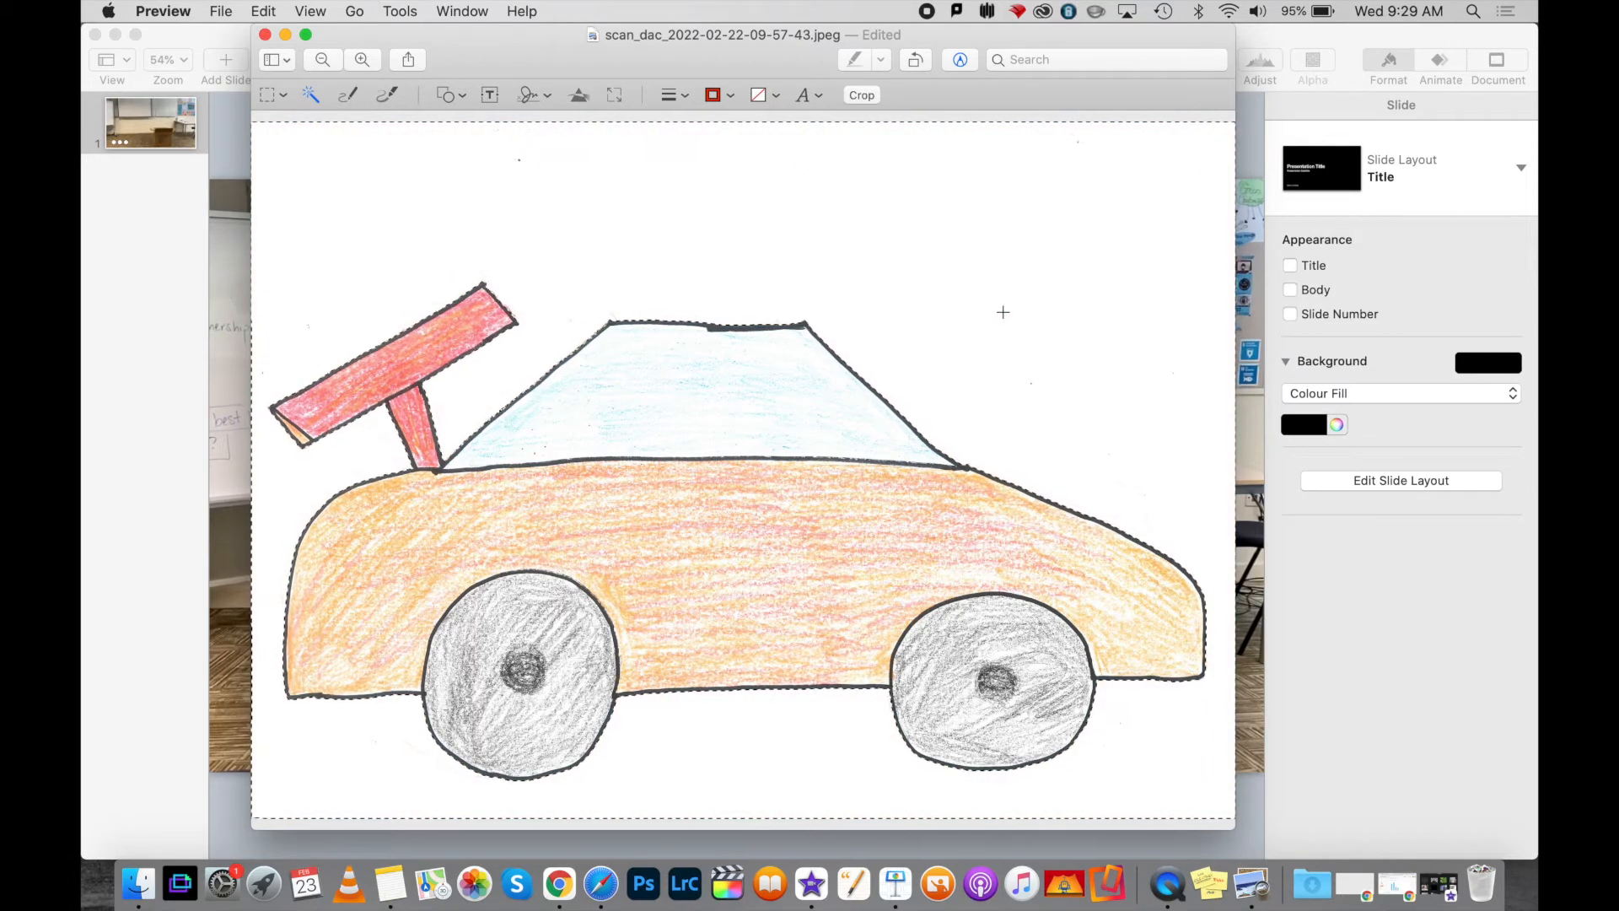
key(Delete)
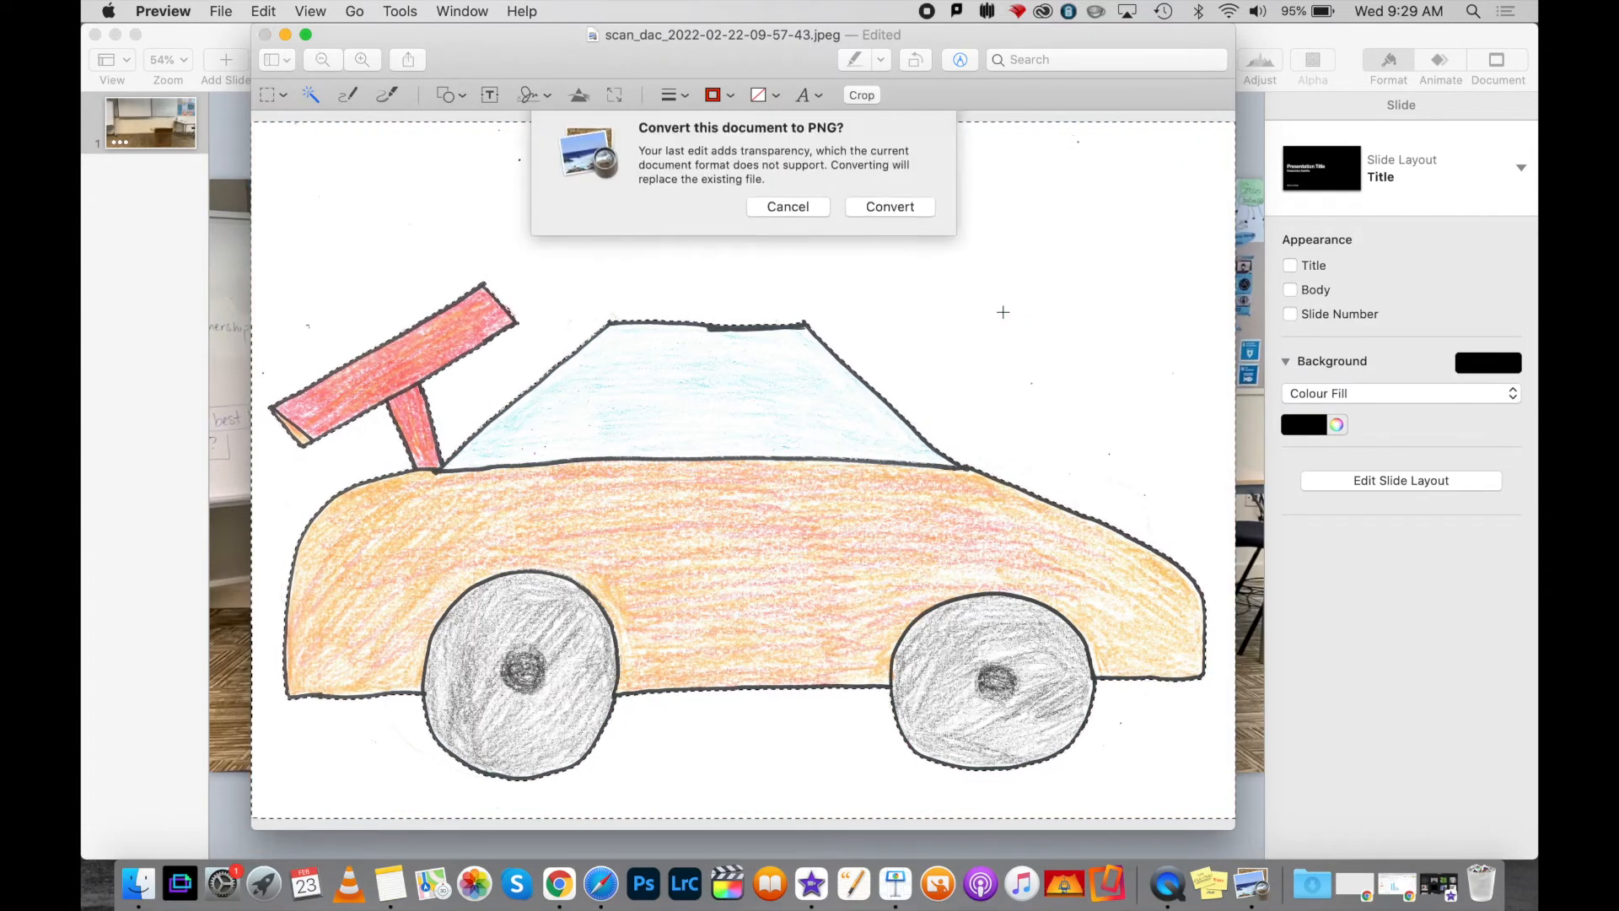
click(899, 214)
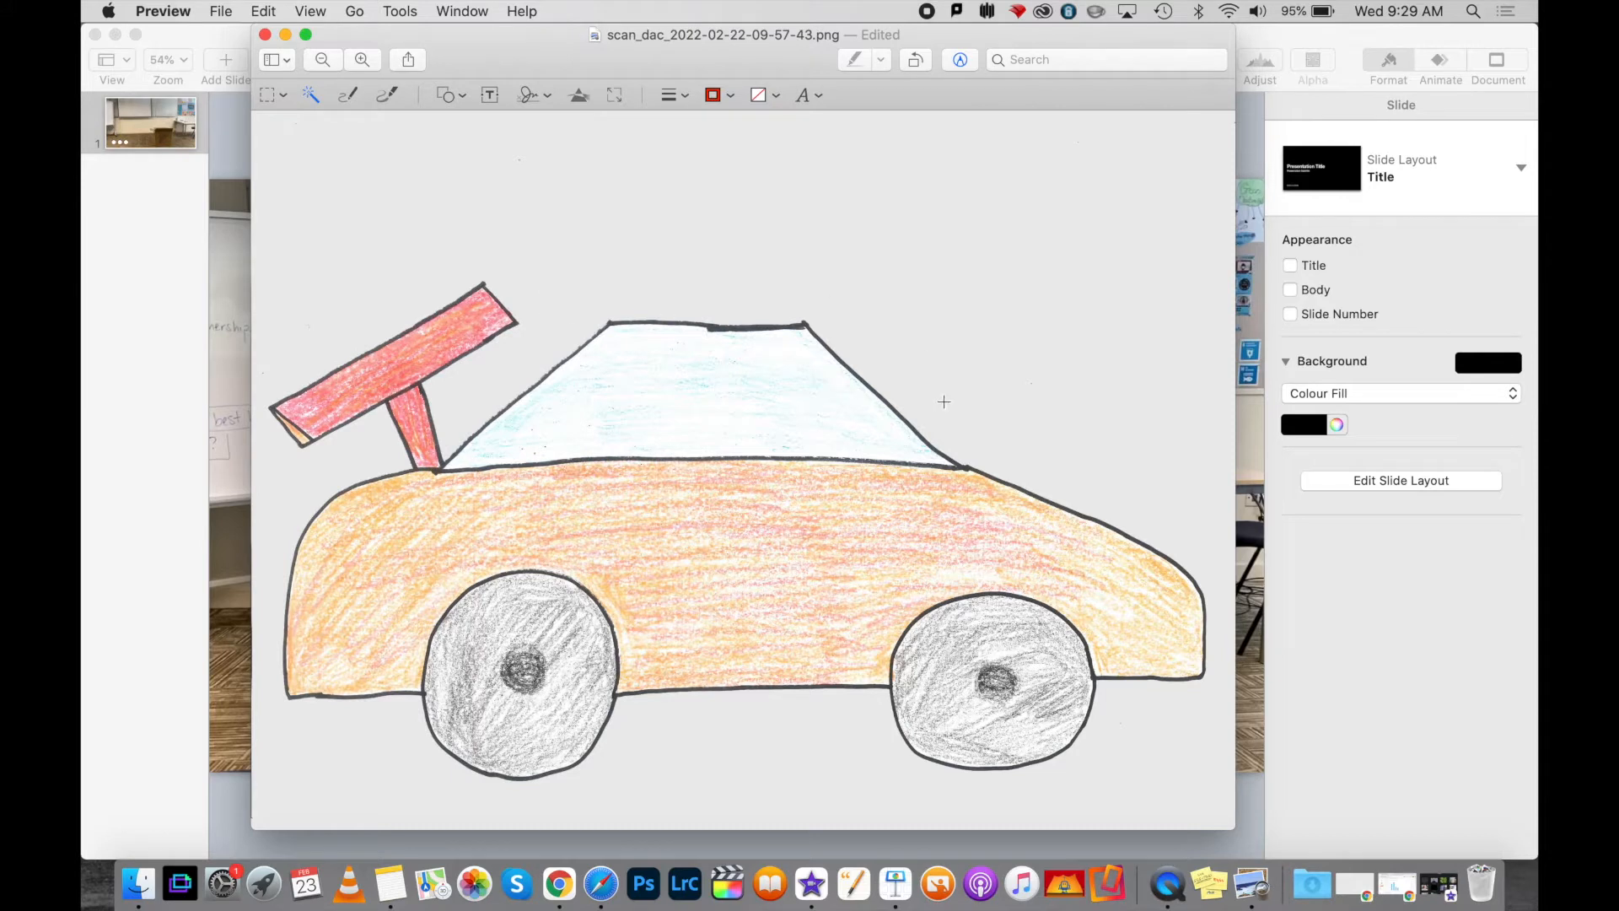
Step: Save the transparent car PNG and move its window aside to uncover the presentation
drag(558, 47, 636, 48)
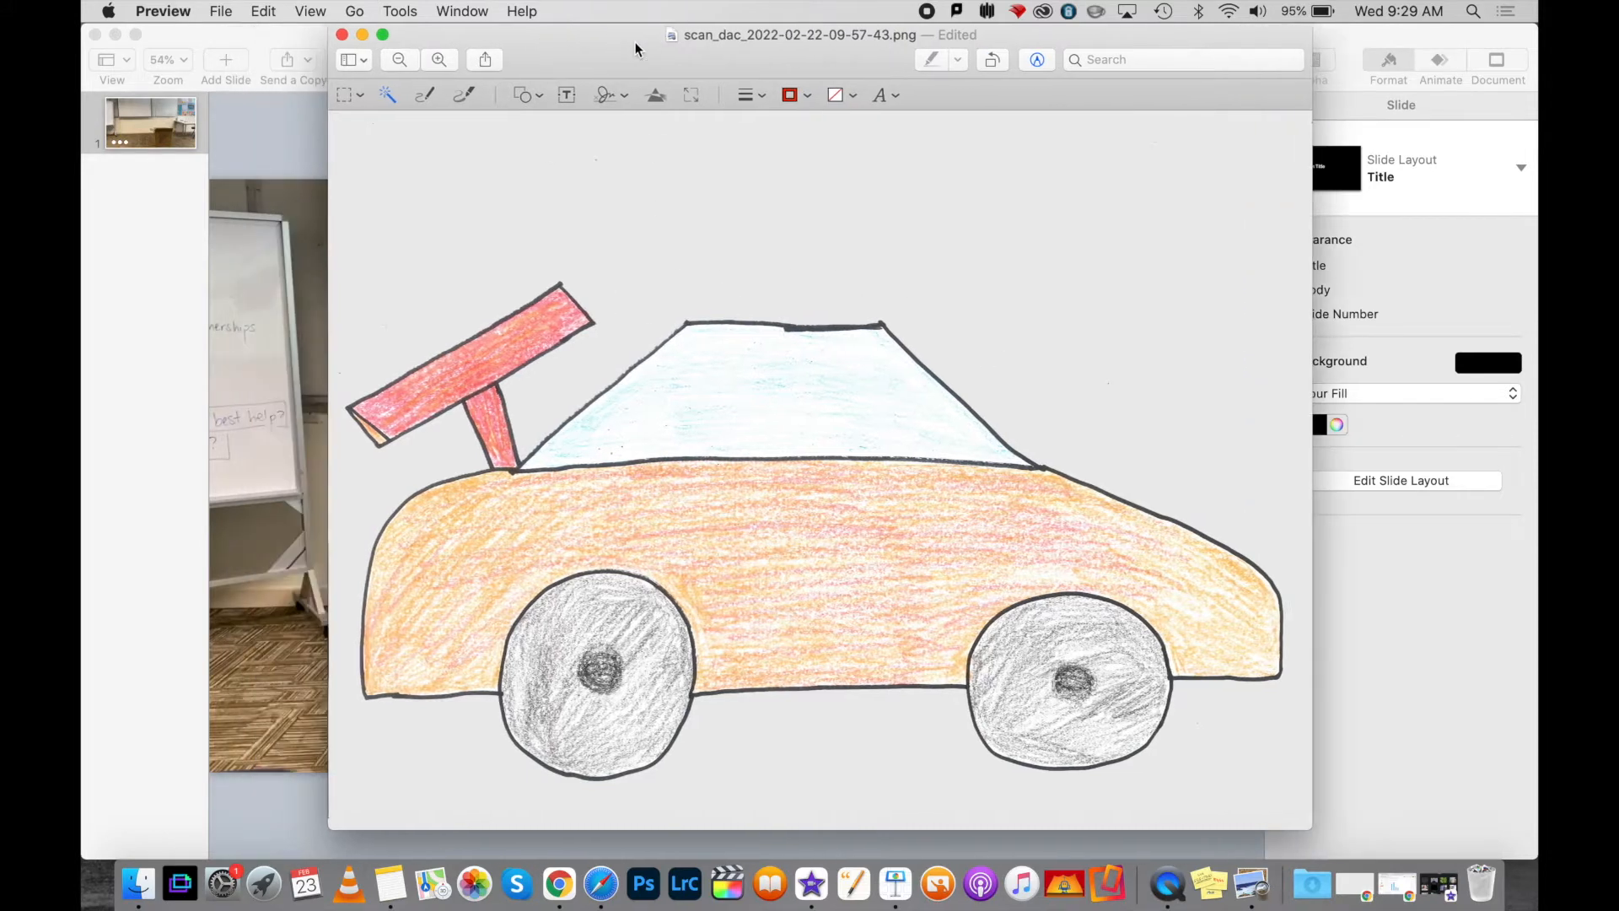
key(super+s)
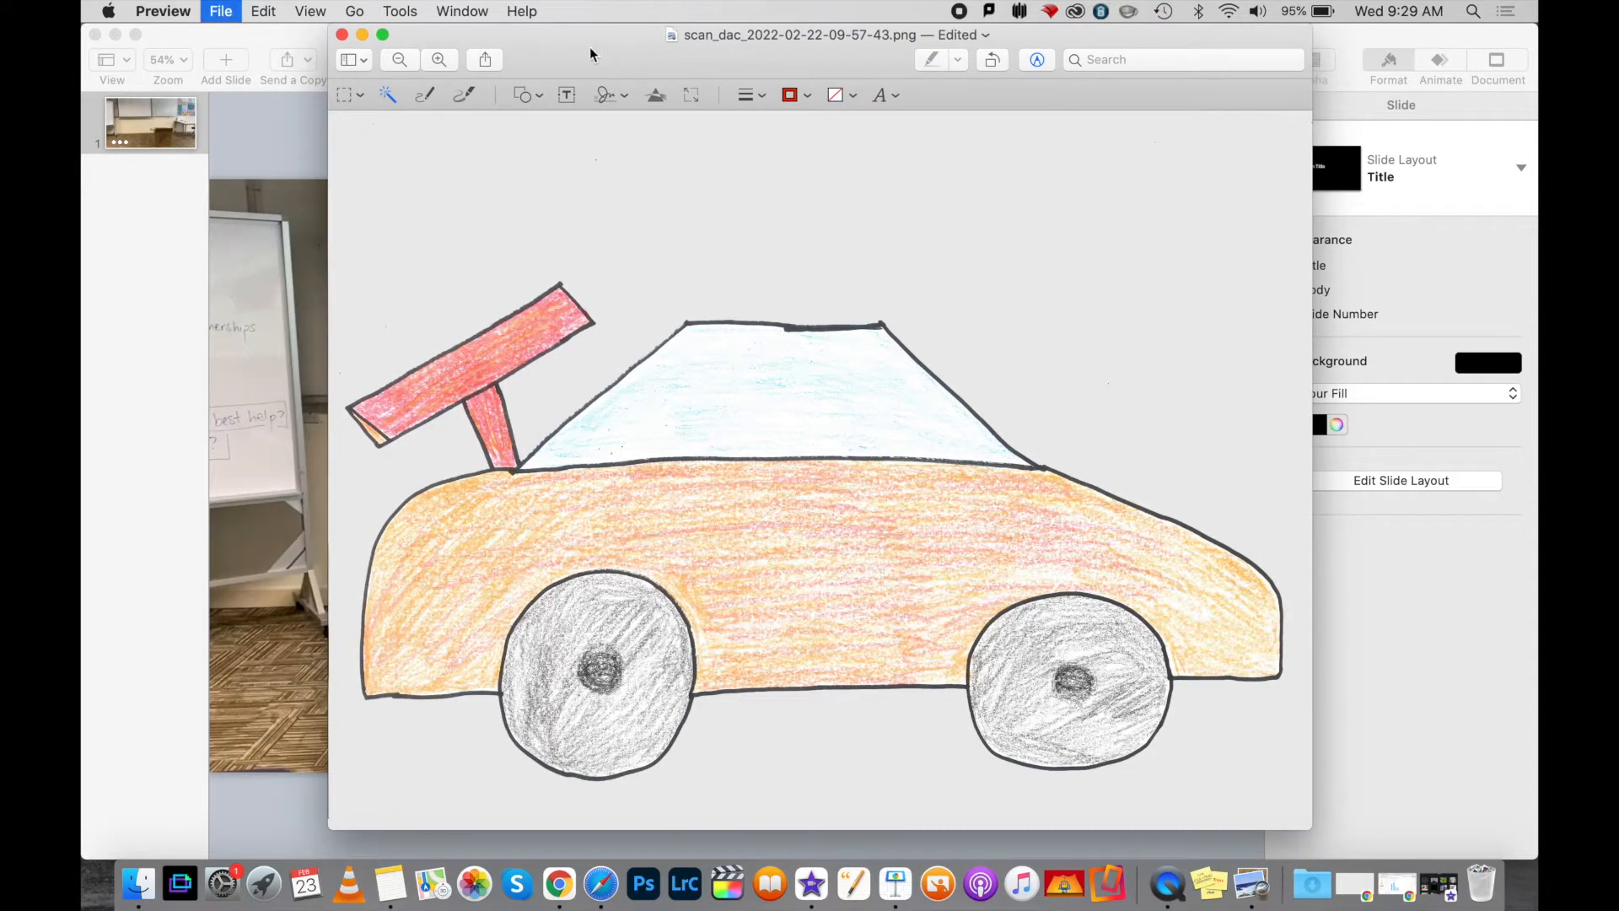
drag(594, 50, 791, 12)
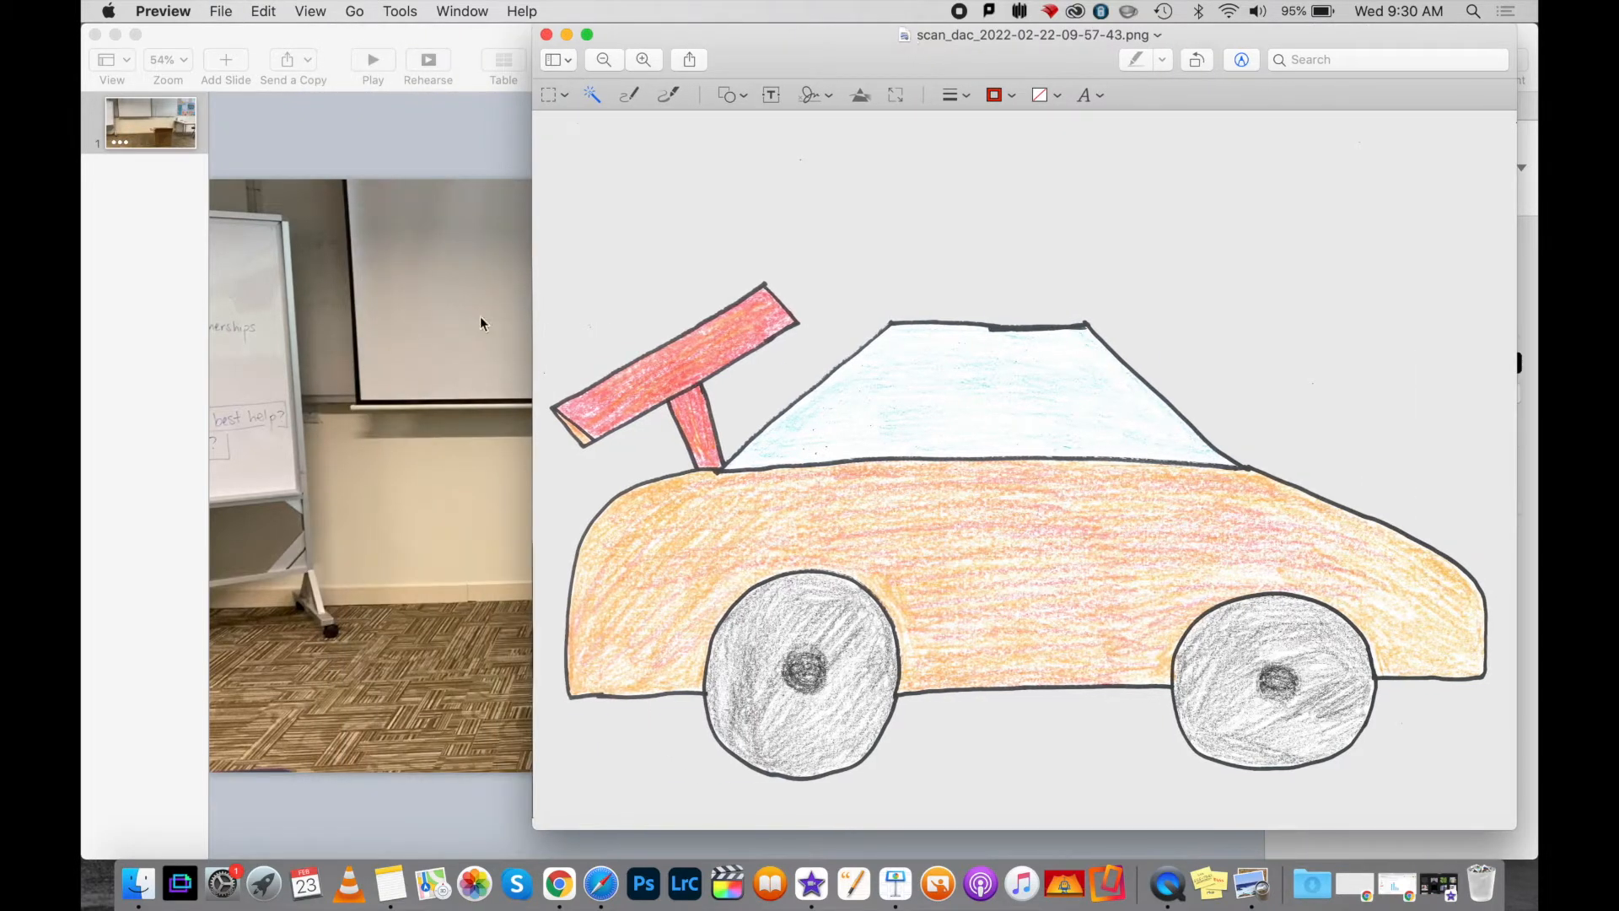
Step: Switch to Keynote, place the transparent car PNG on the slide and position it over the classroom video
drag(862, 37, 447, 428)
drag(483, 145, 466, 115)
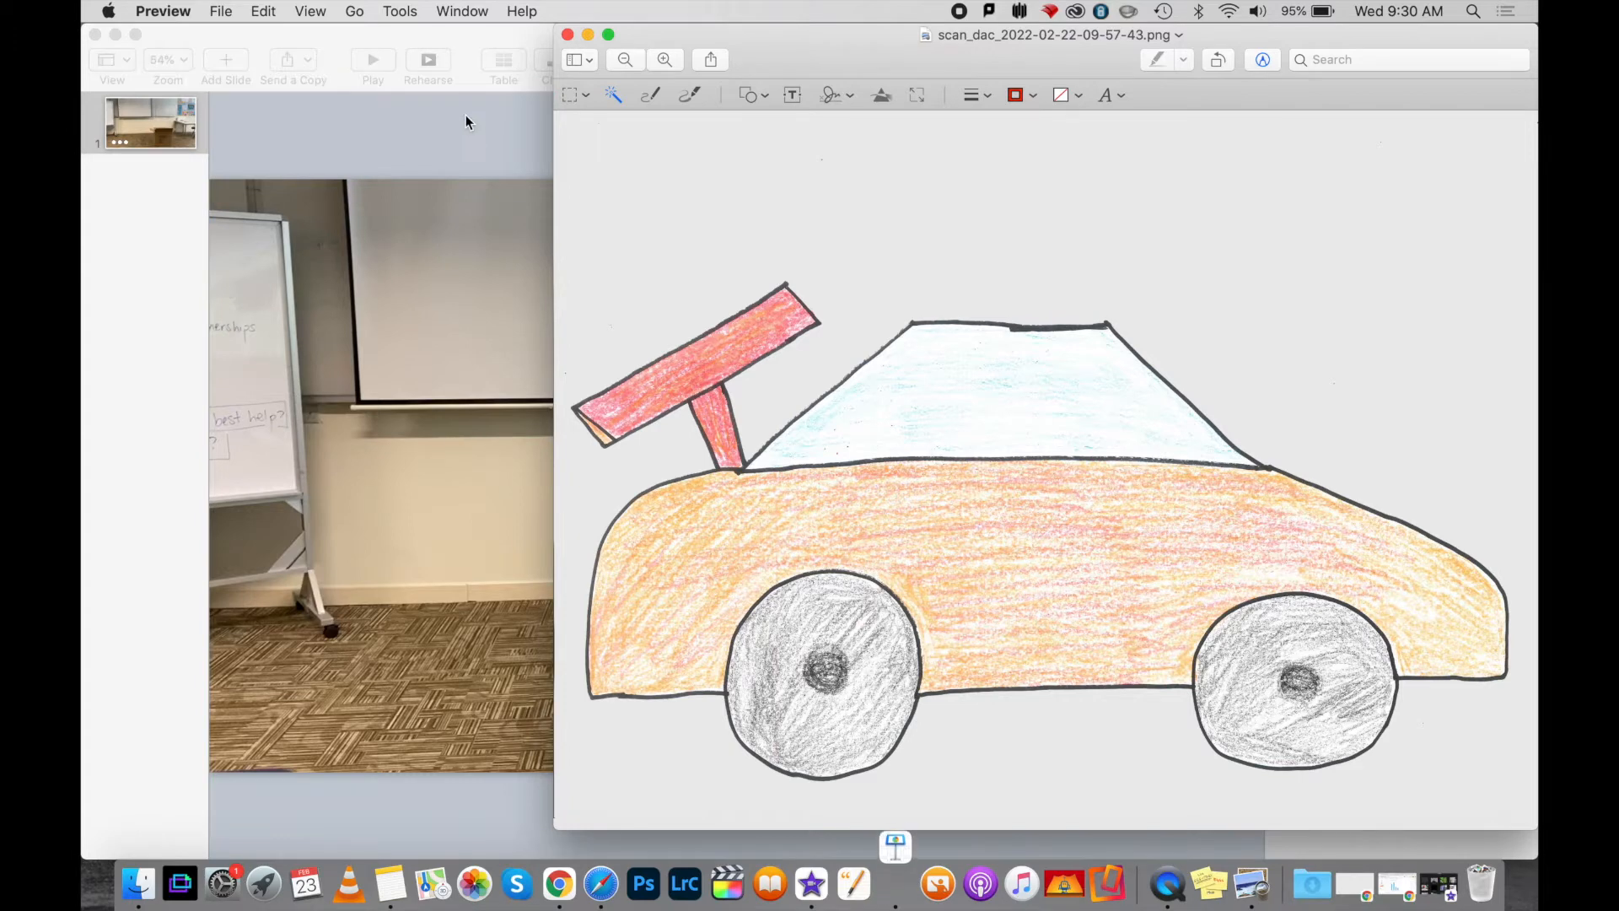
click(466, 115)
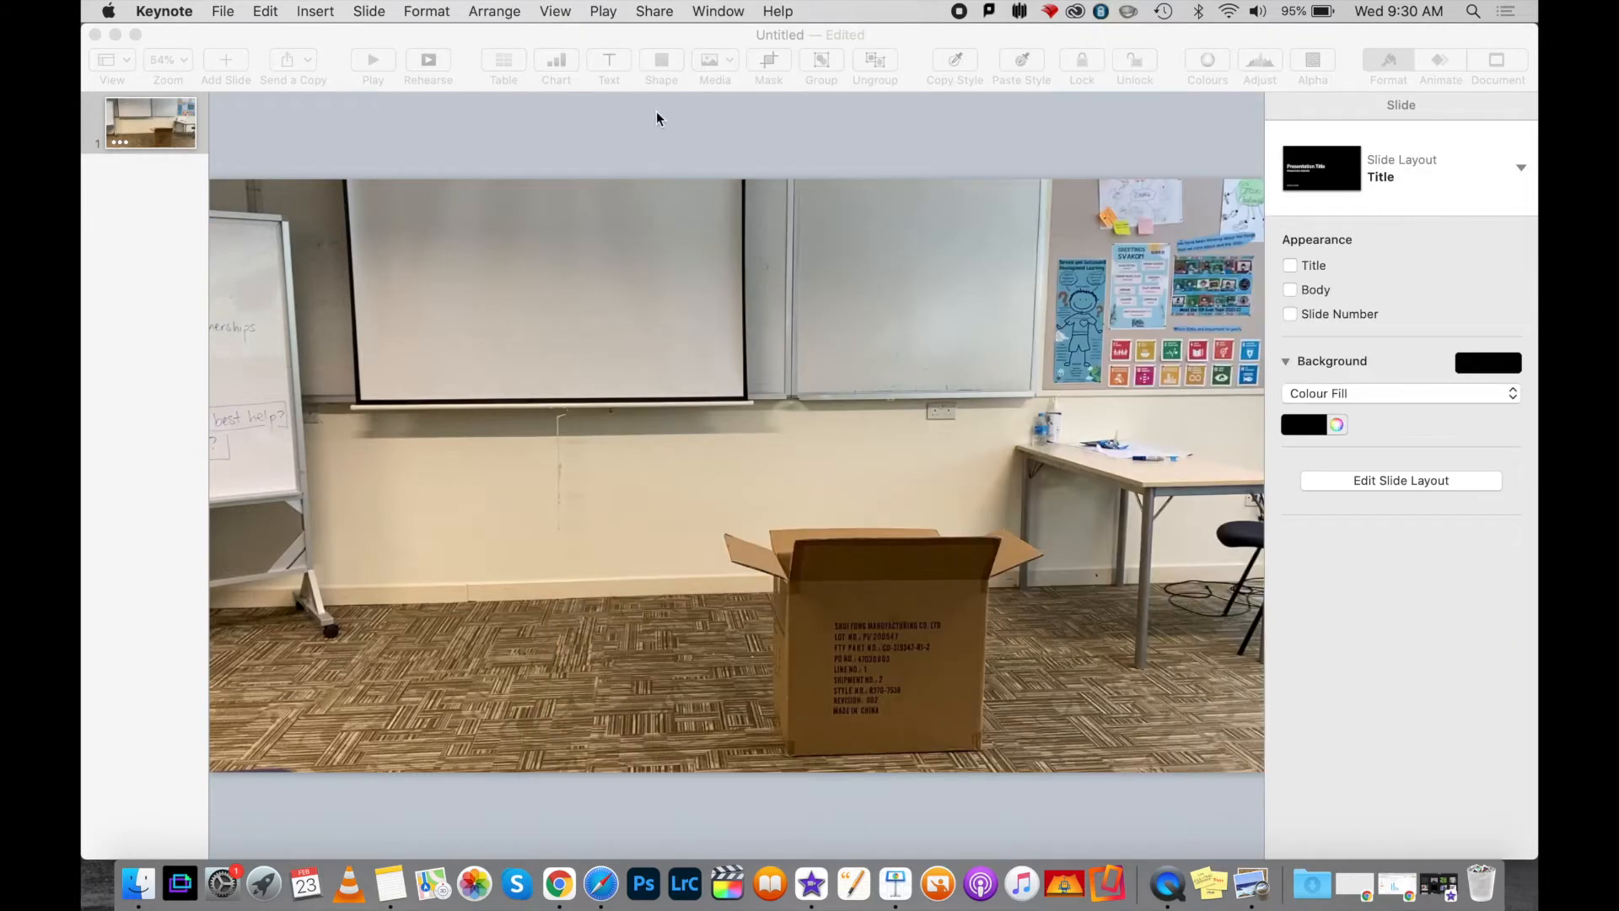
click(608, 34)
click(476, 513)
drag(476, 516, 801, 542)
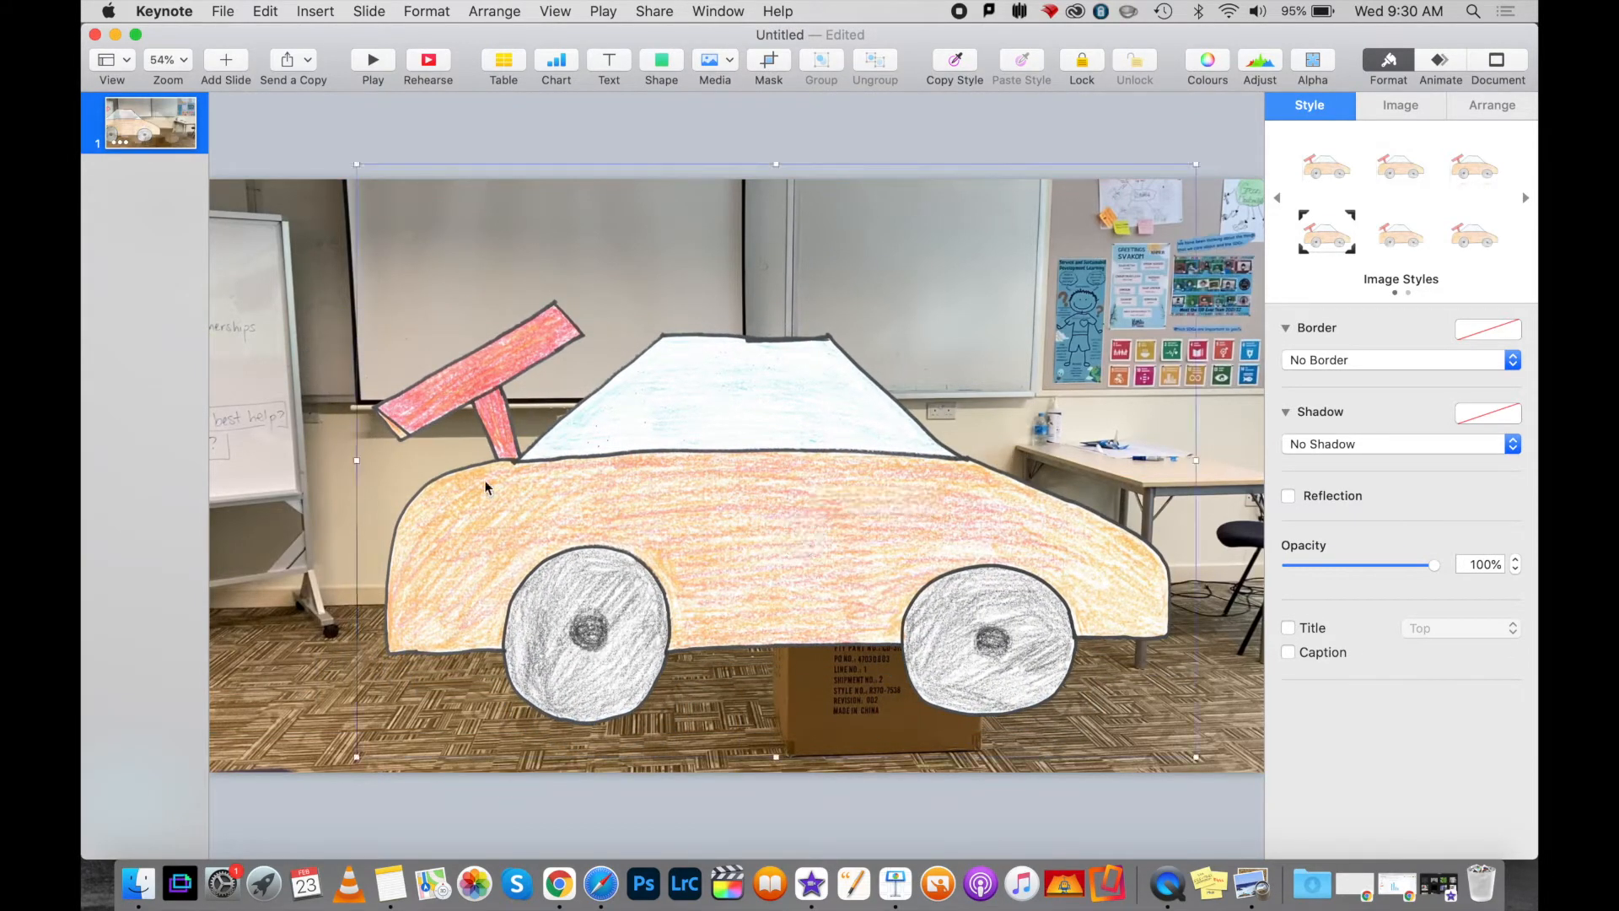
drag(586, 550, 687, 452)
drag(721, 515, 694, 576)
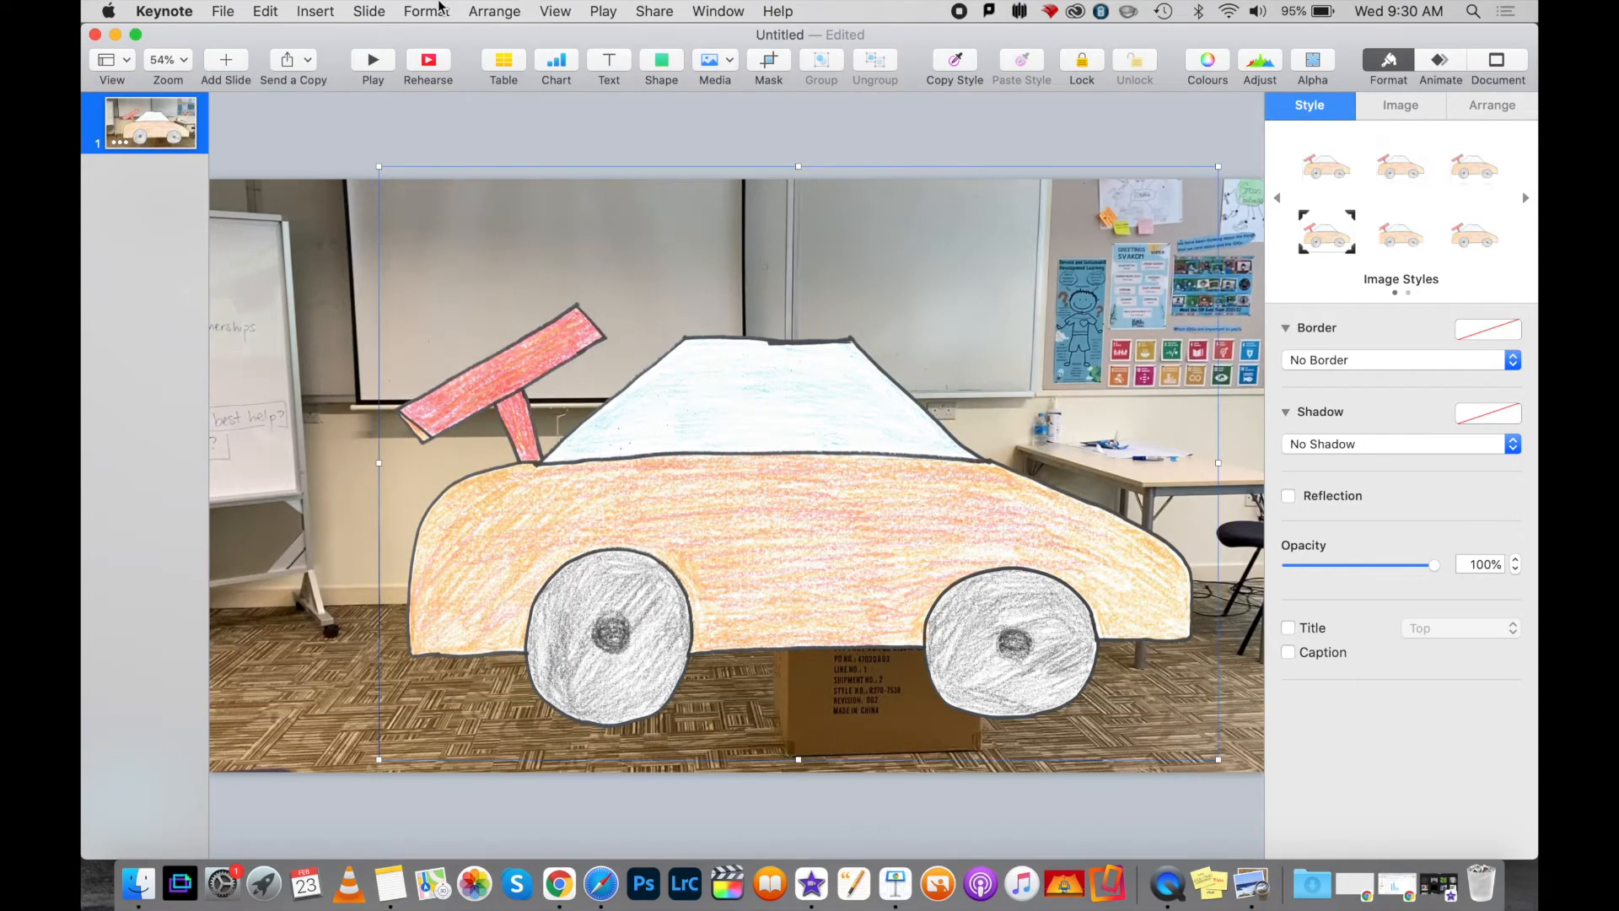
Step: Crop the empty margins around the car with an image mask to about 1482 by 902 pt
click(440, 10)
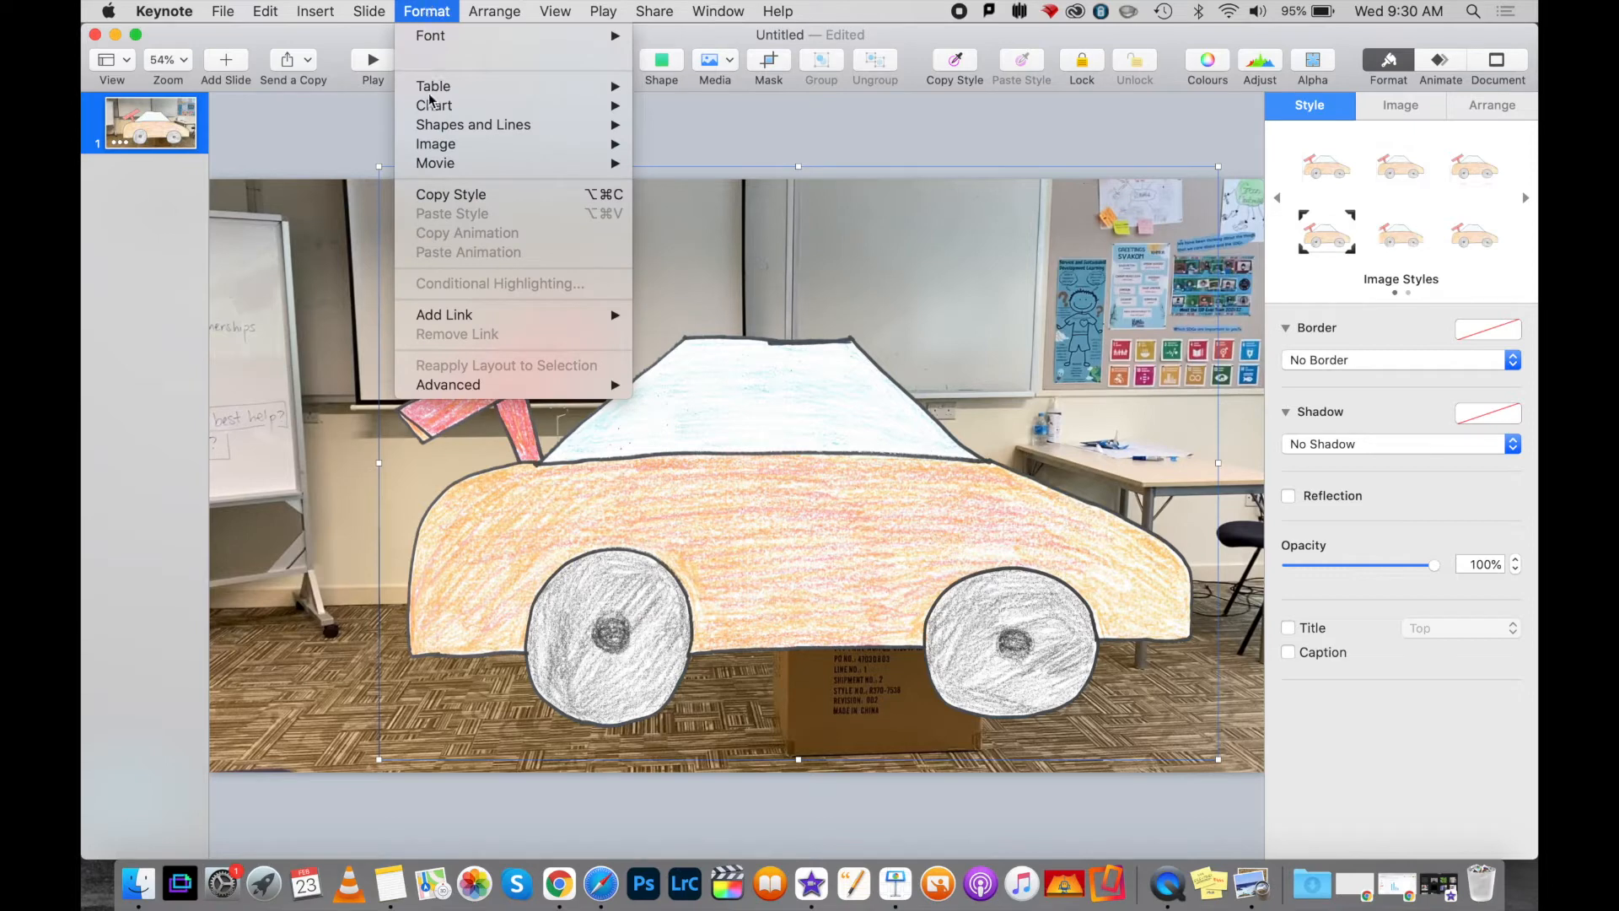
mouse_move(432, 147)
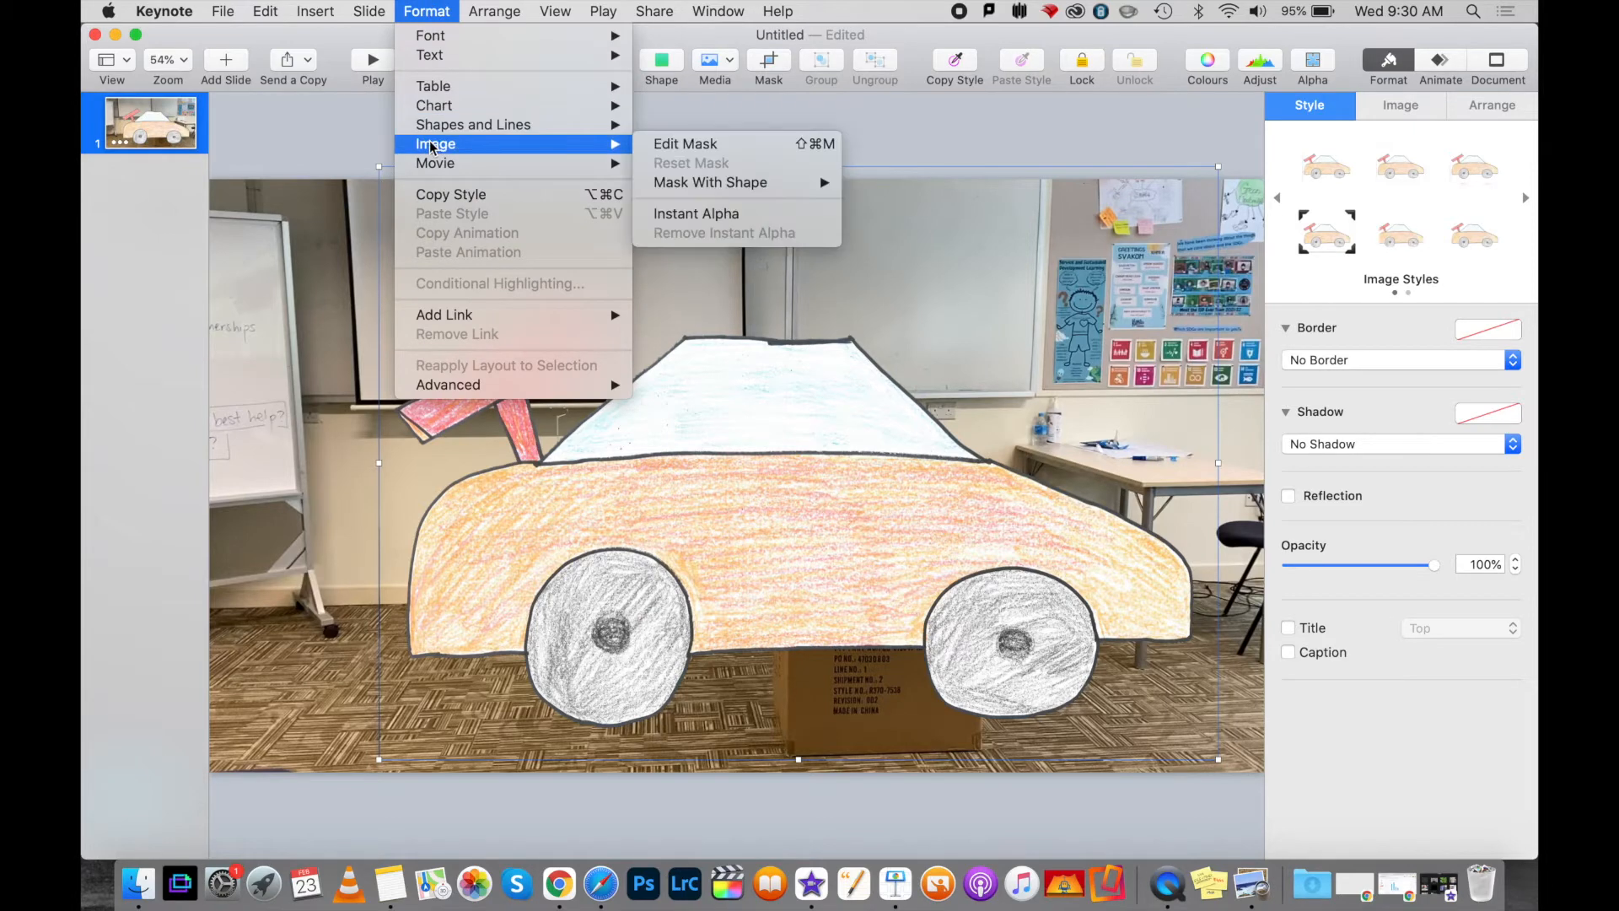
click(707, 146)
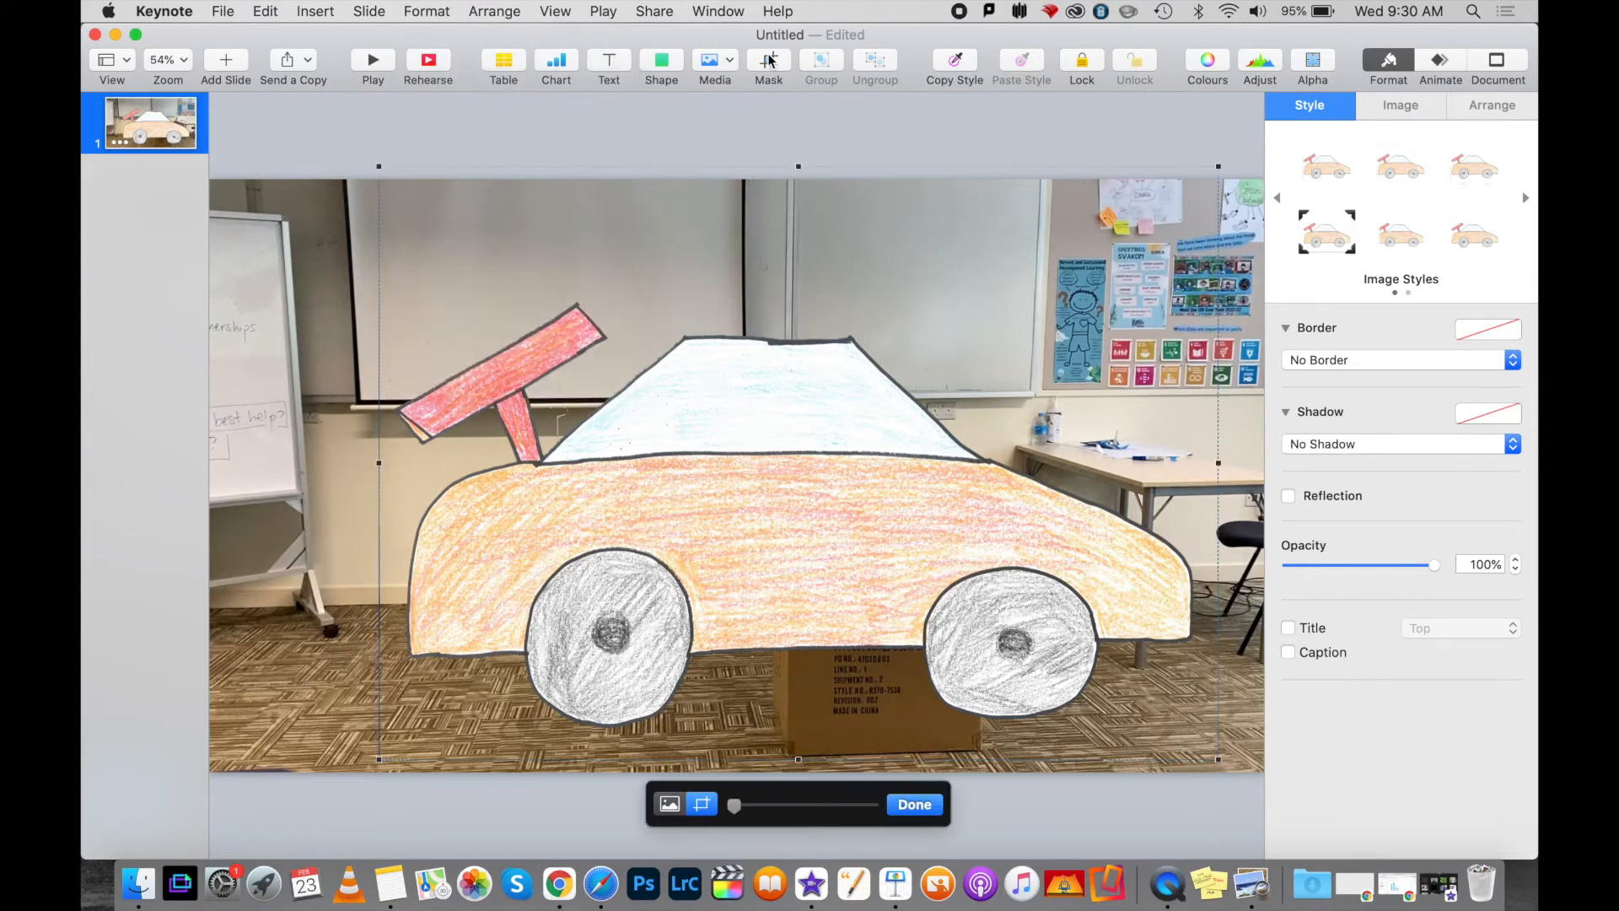
drag(376, 462, 391, 462)
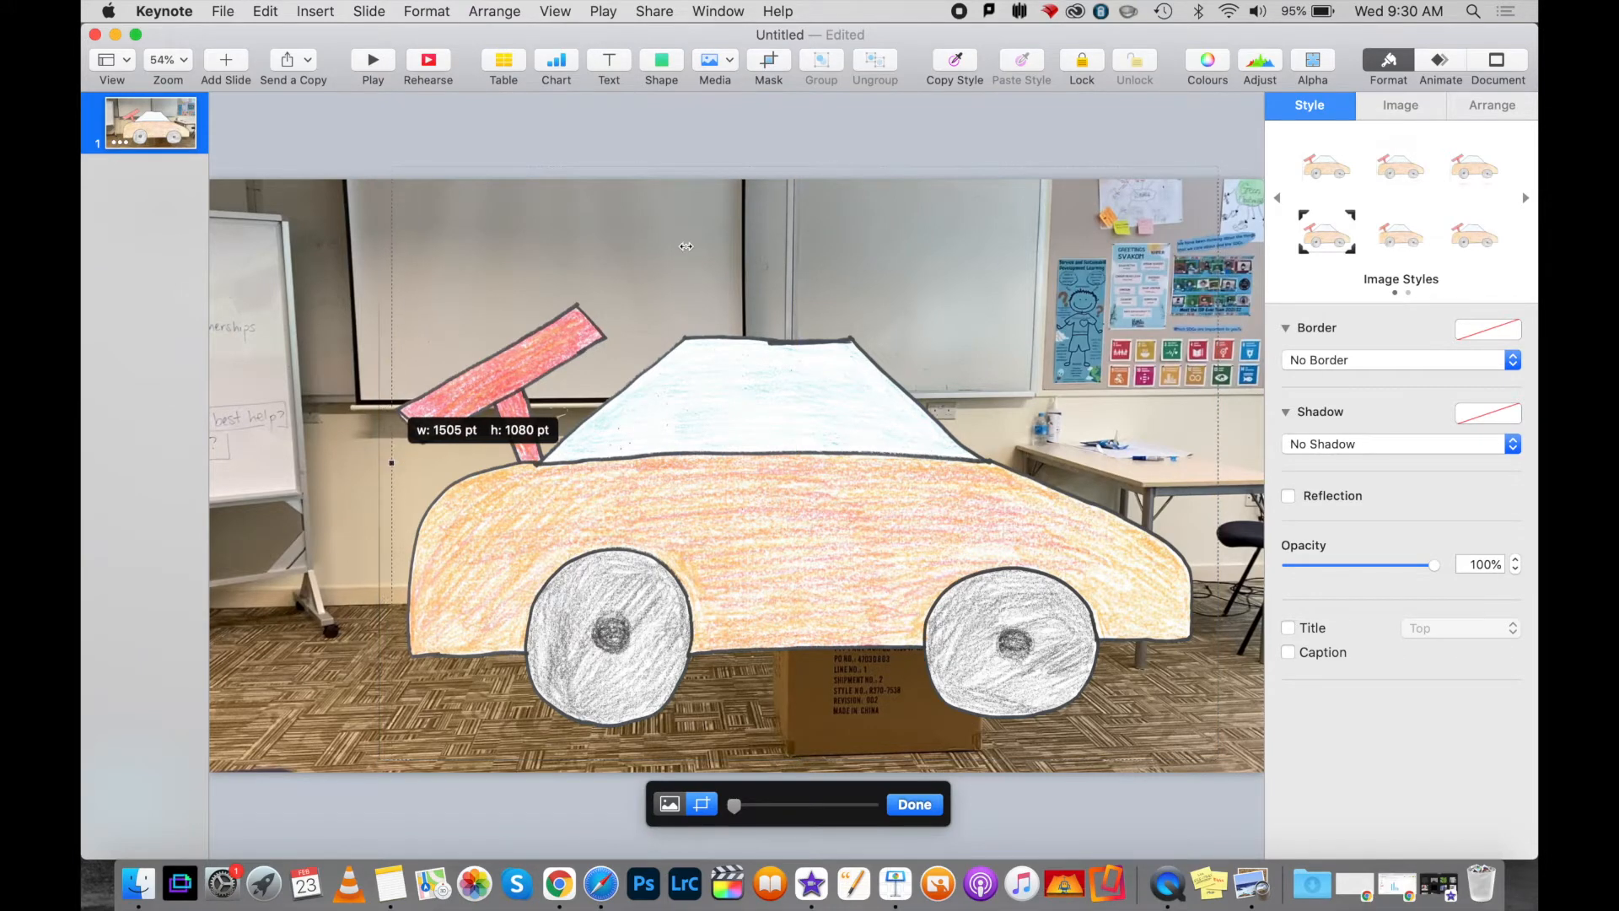
drag(805, 164, 805, 251)
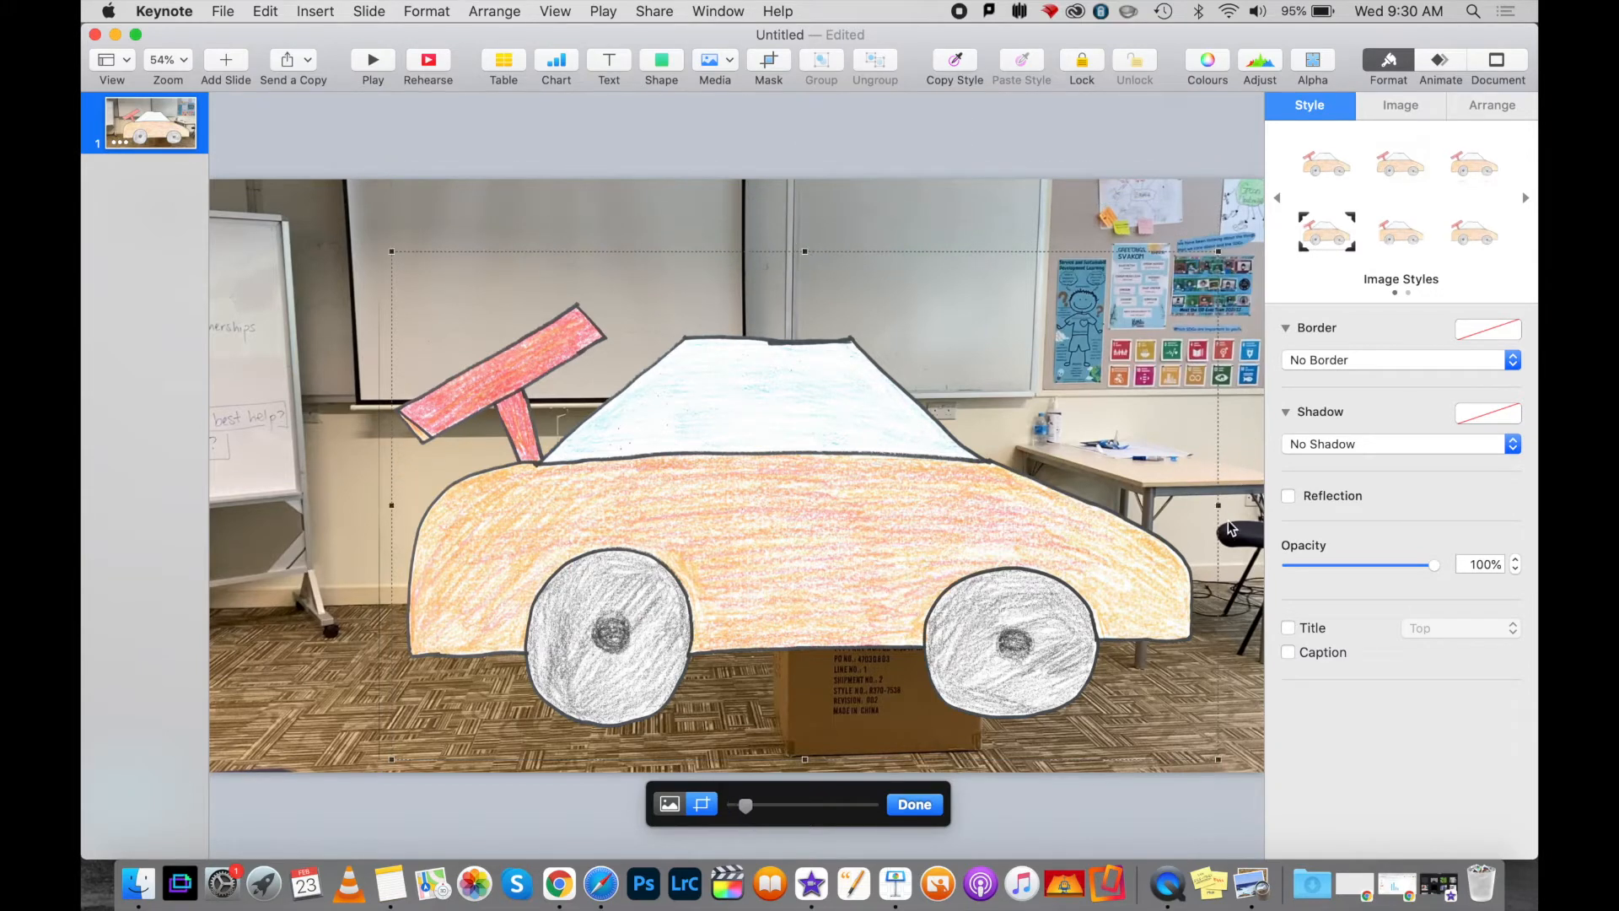
drag(1218, 505, 1204, 502)
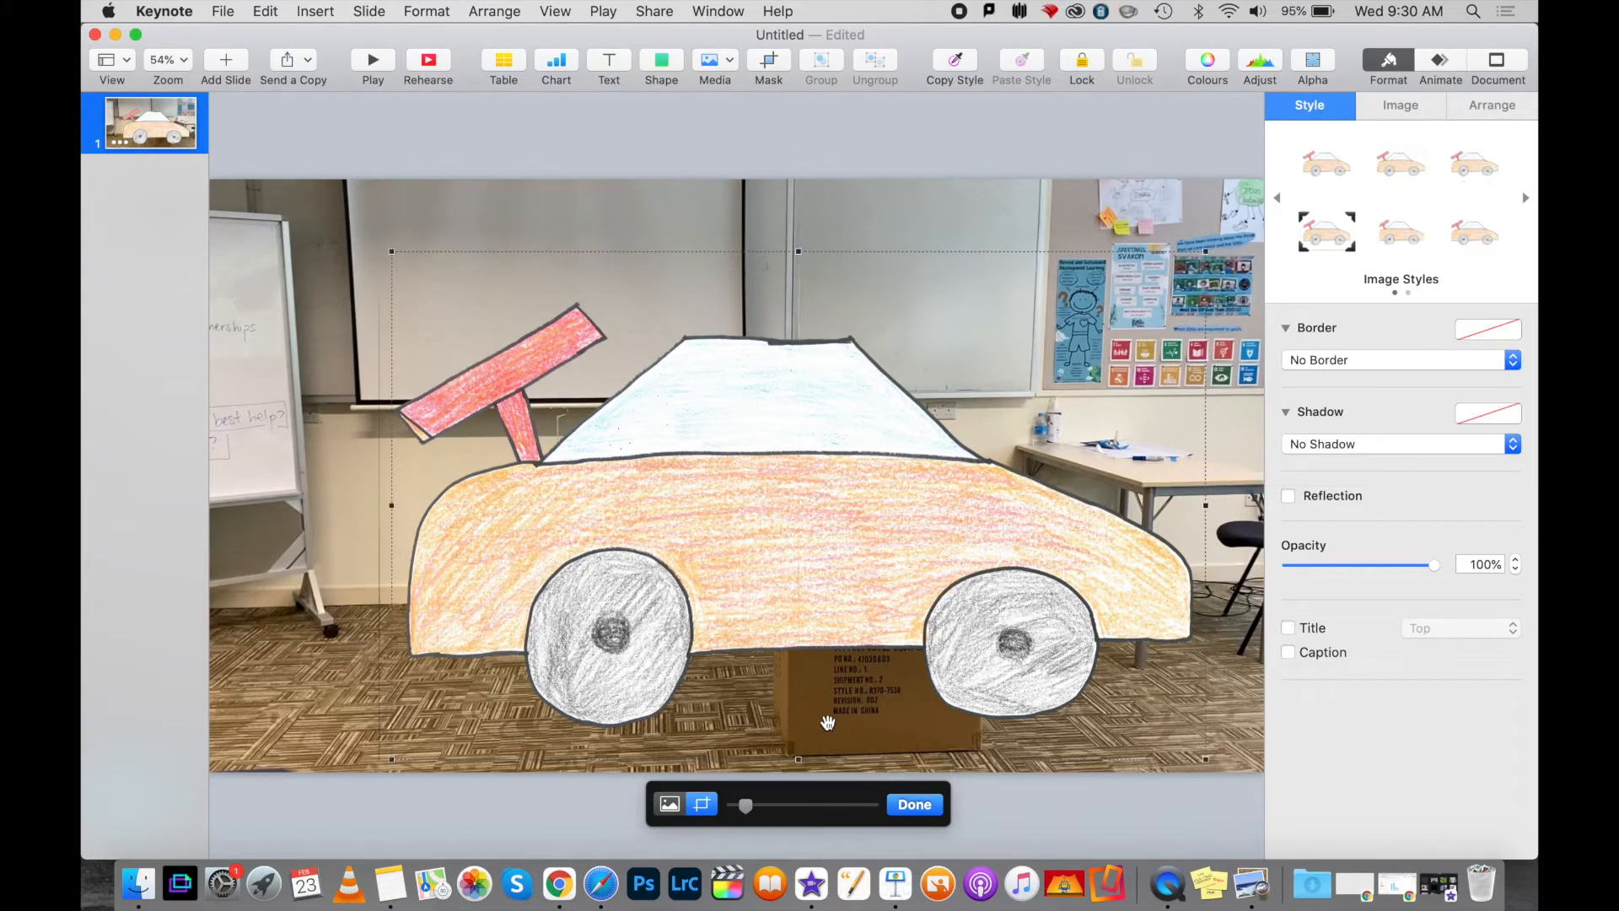
drag(797, 767, 798, 747)
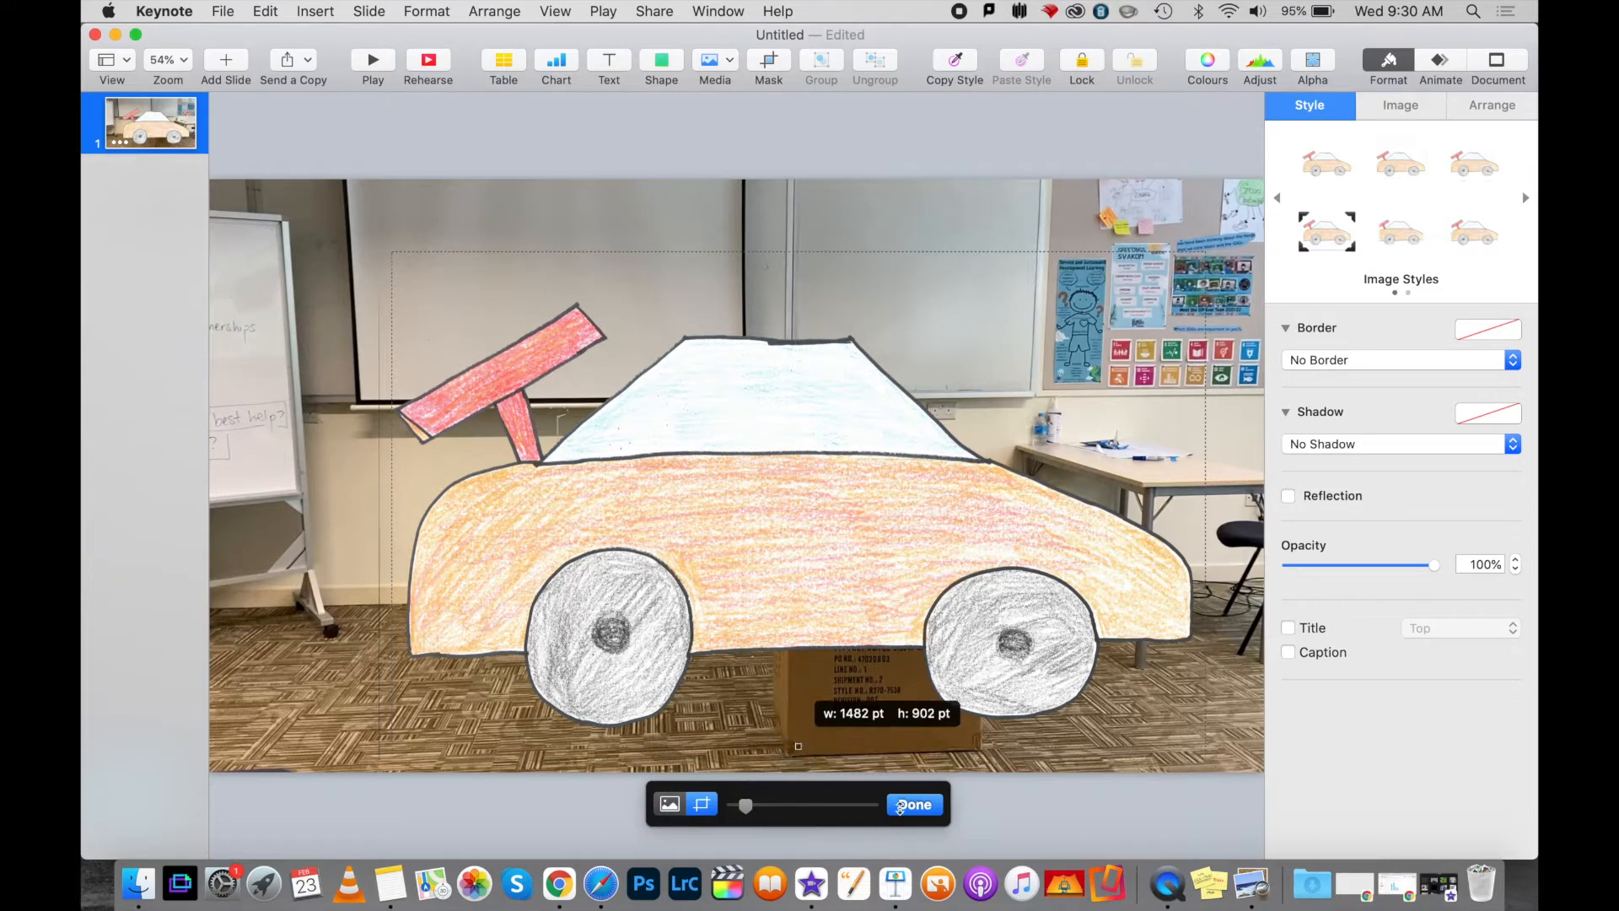
click(921, 808)
Step: Flip the car horizontally, shift it lower on the slide and scale it down to about 1400 by 851 pt
drag(851, 484, 865, 530)
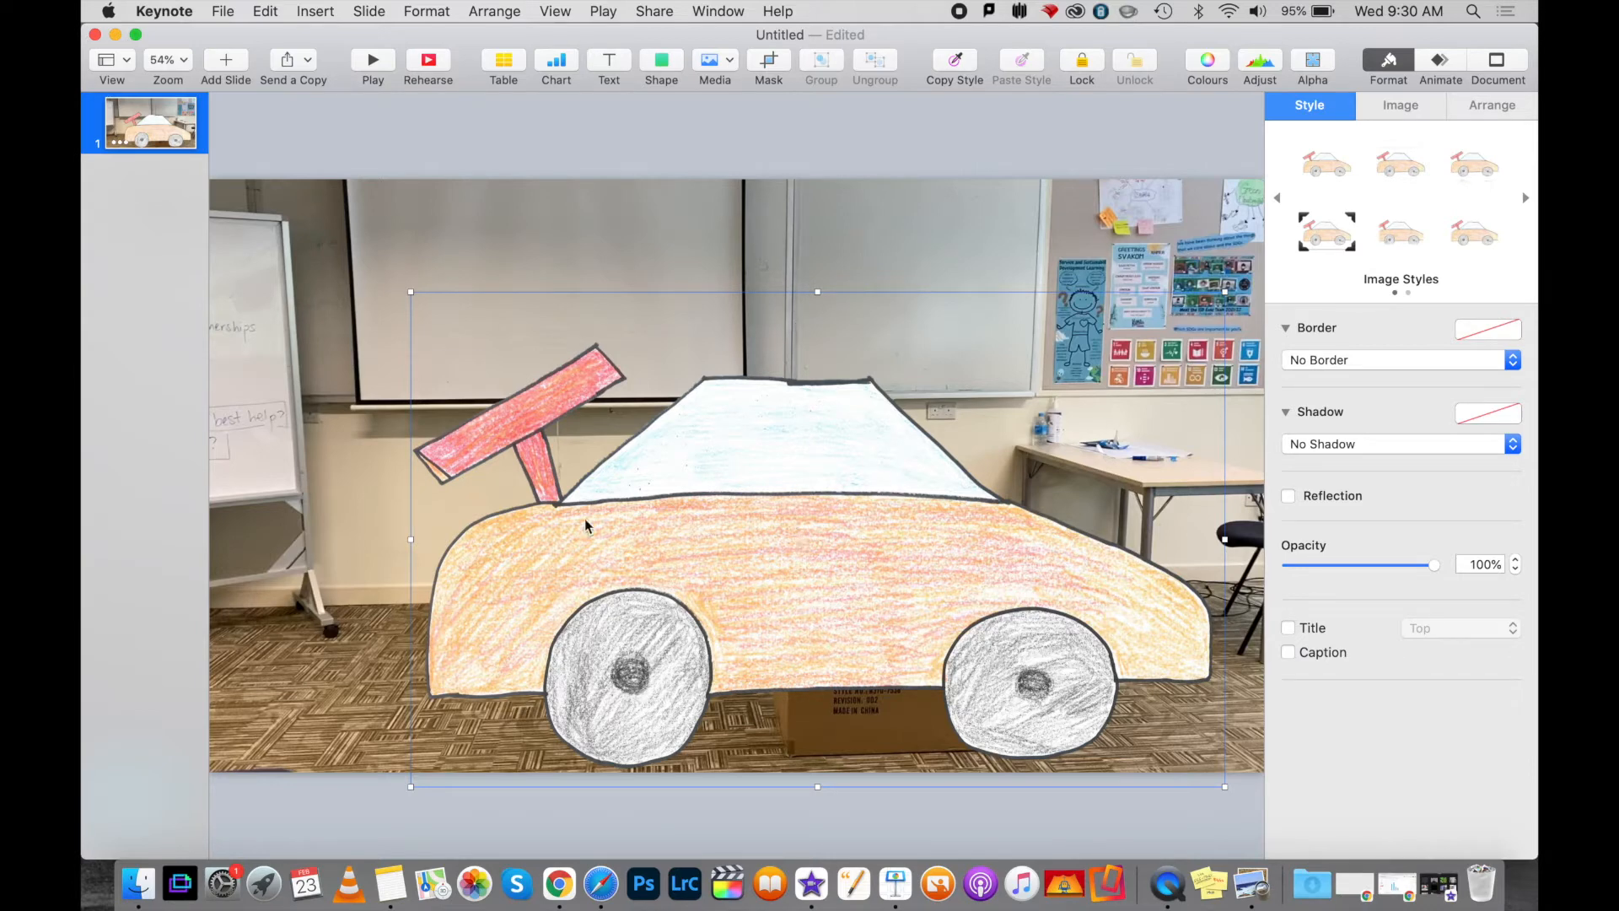
drag(854, 548, 847, 540)
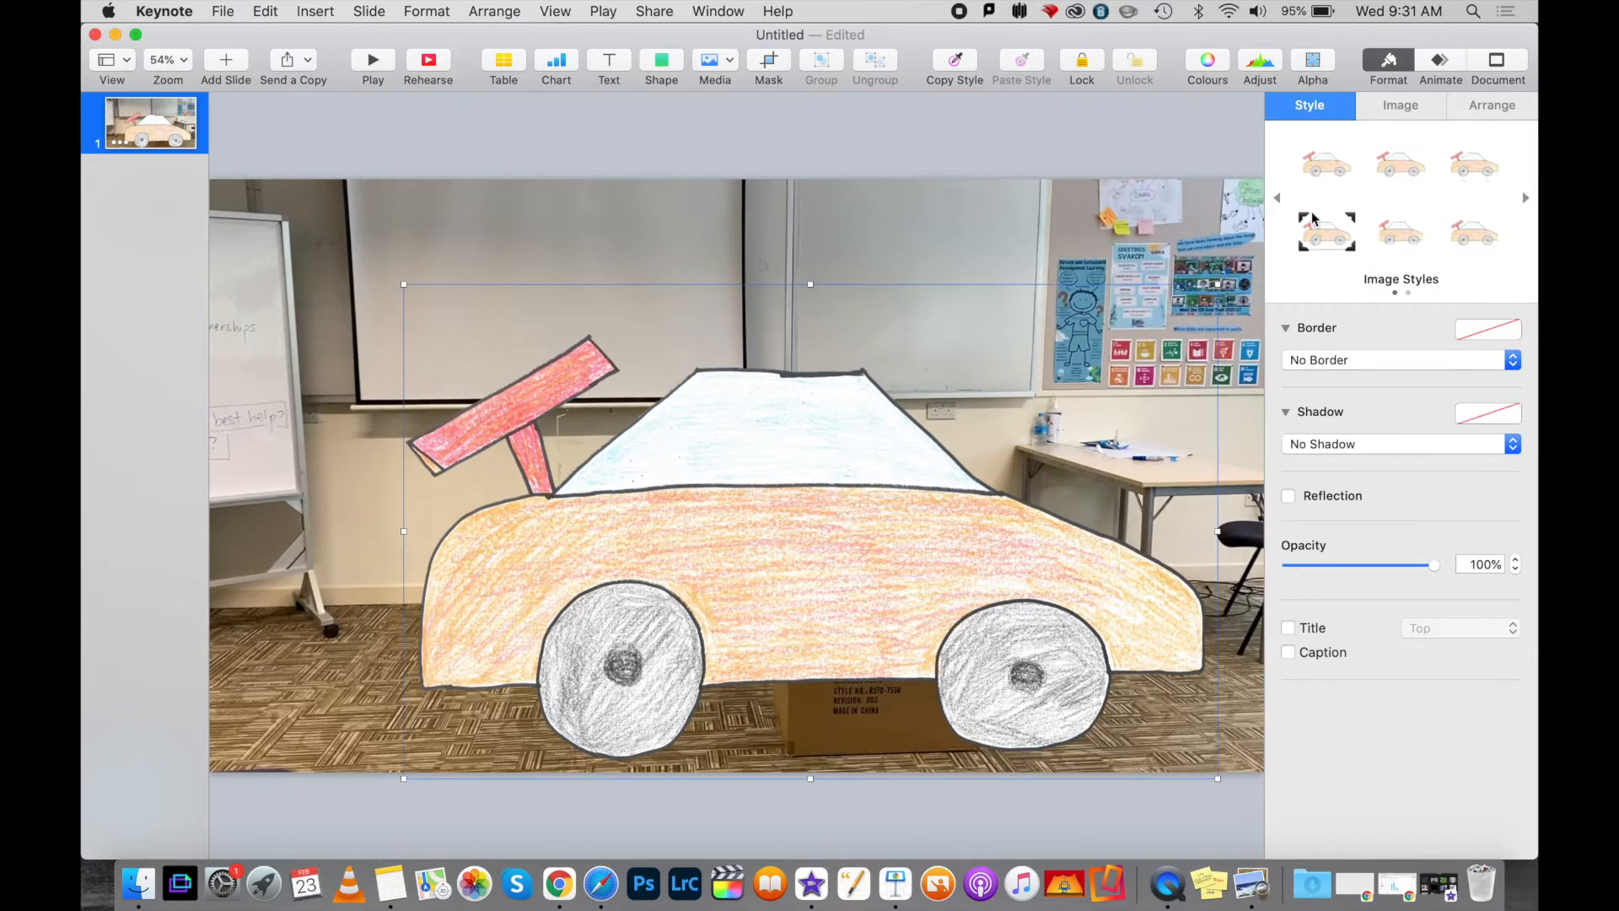
click(1489, 115)
click(1461, 477)
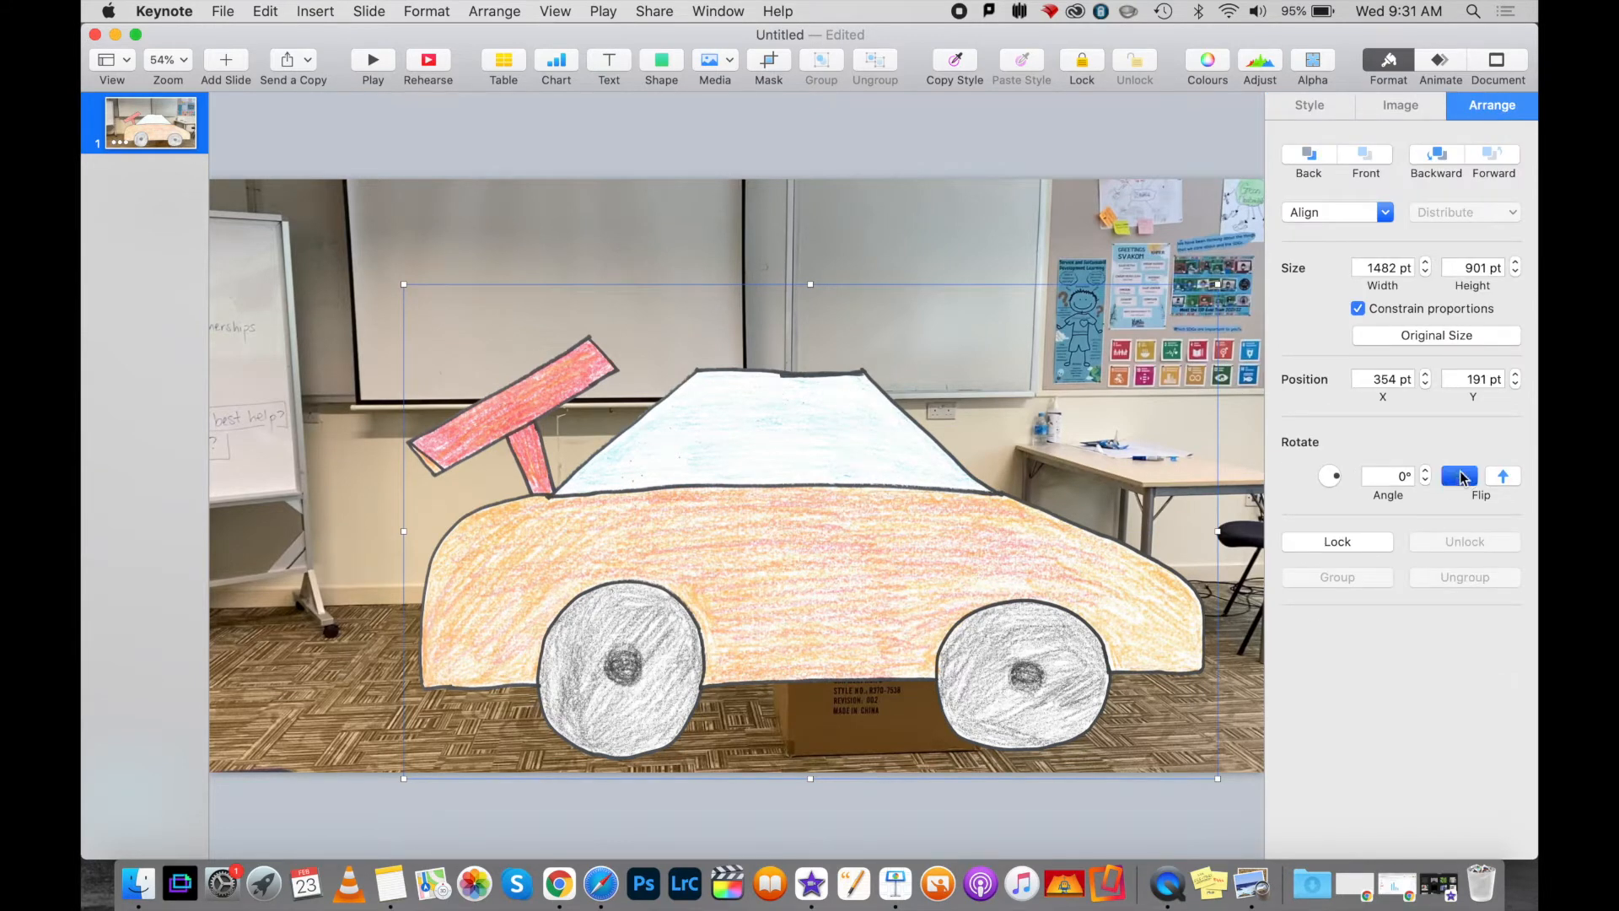
drag(1034, 563, 1054, 588)
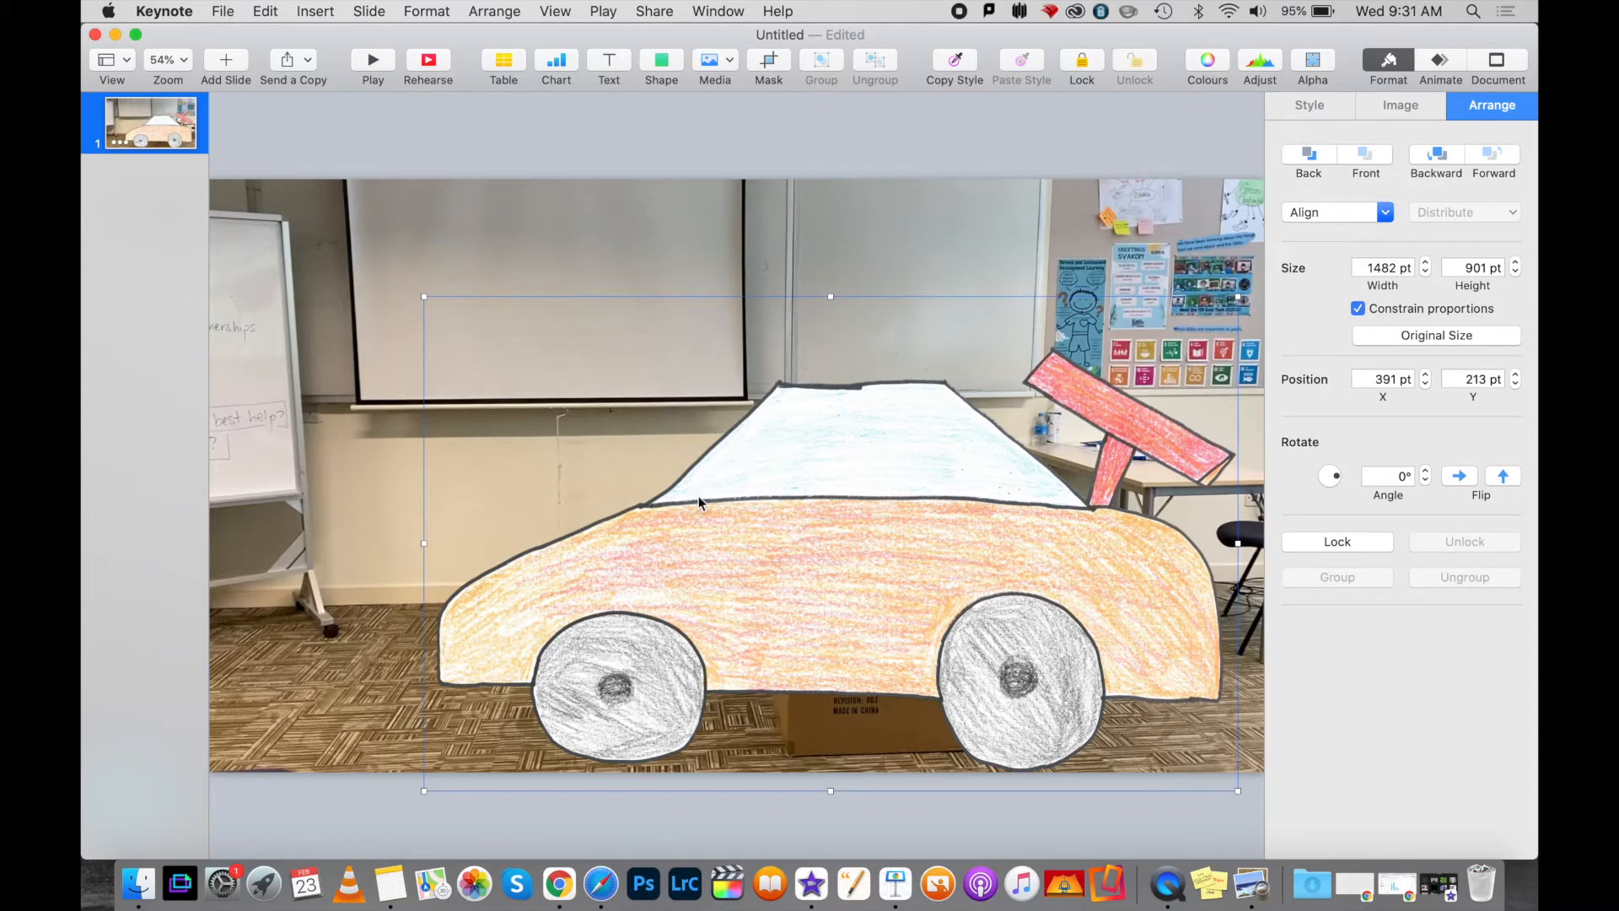
drag(424, 297, 496, 344)
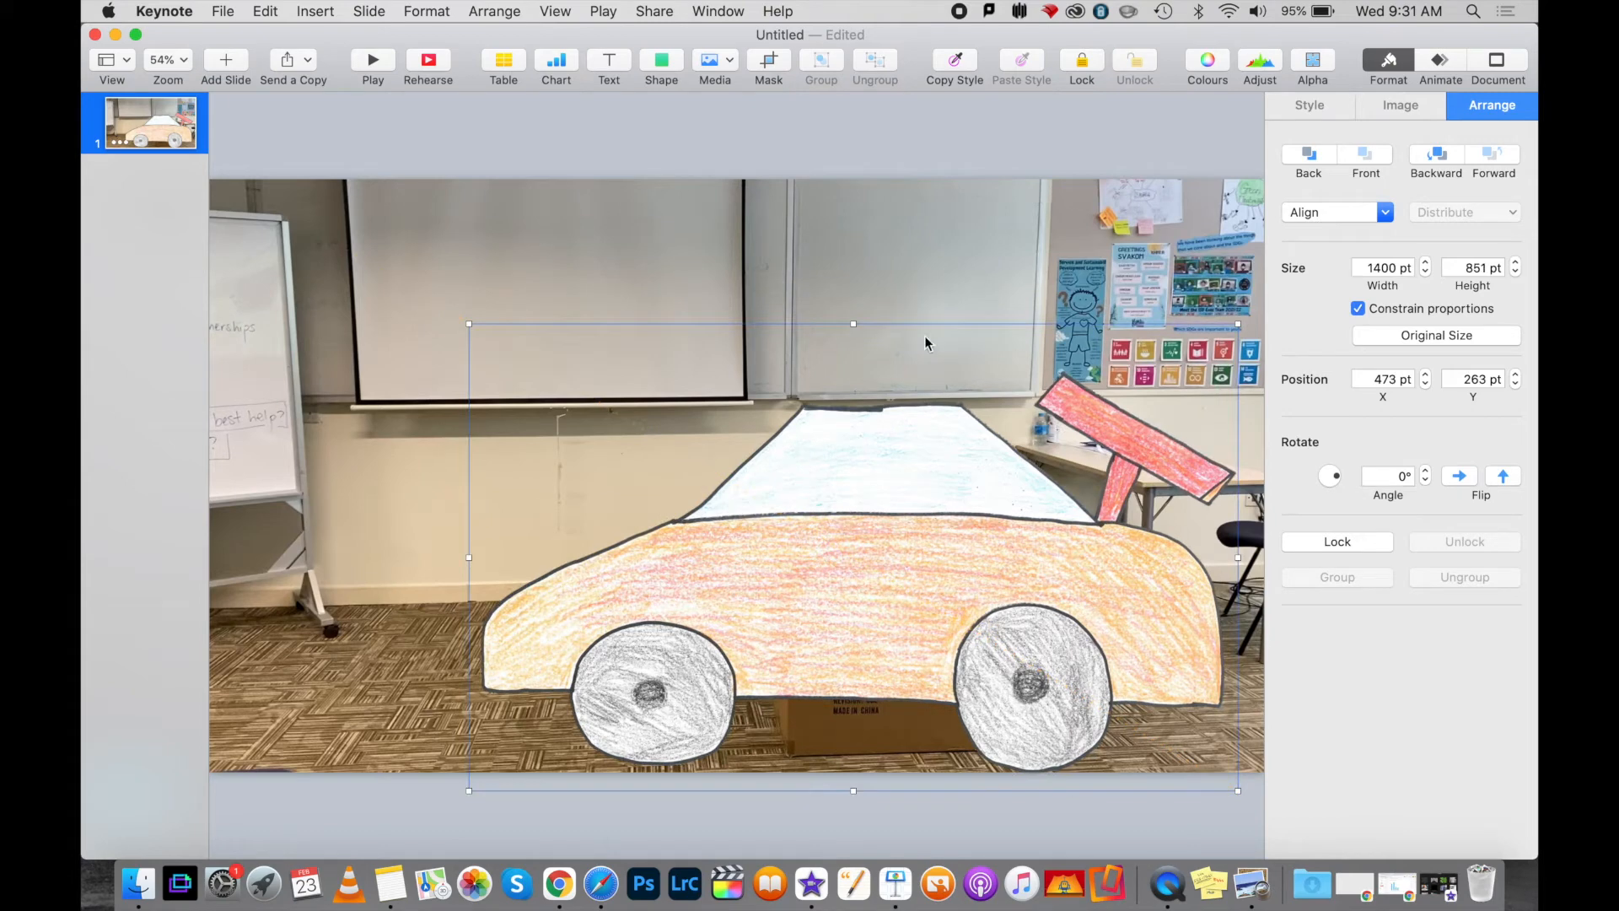
Step: Trim the start of the background movie IMG_2076.mov to 00:00:26.566
click(985, 244)
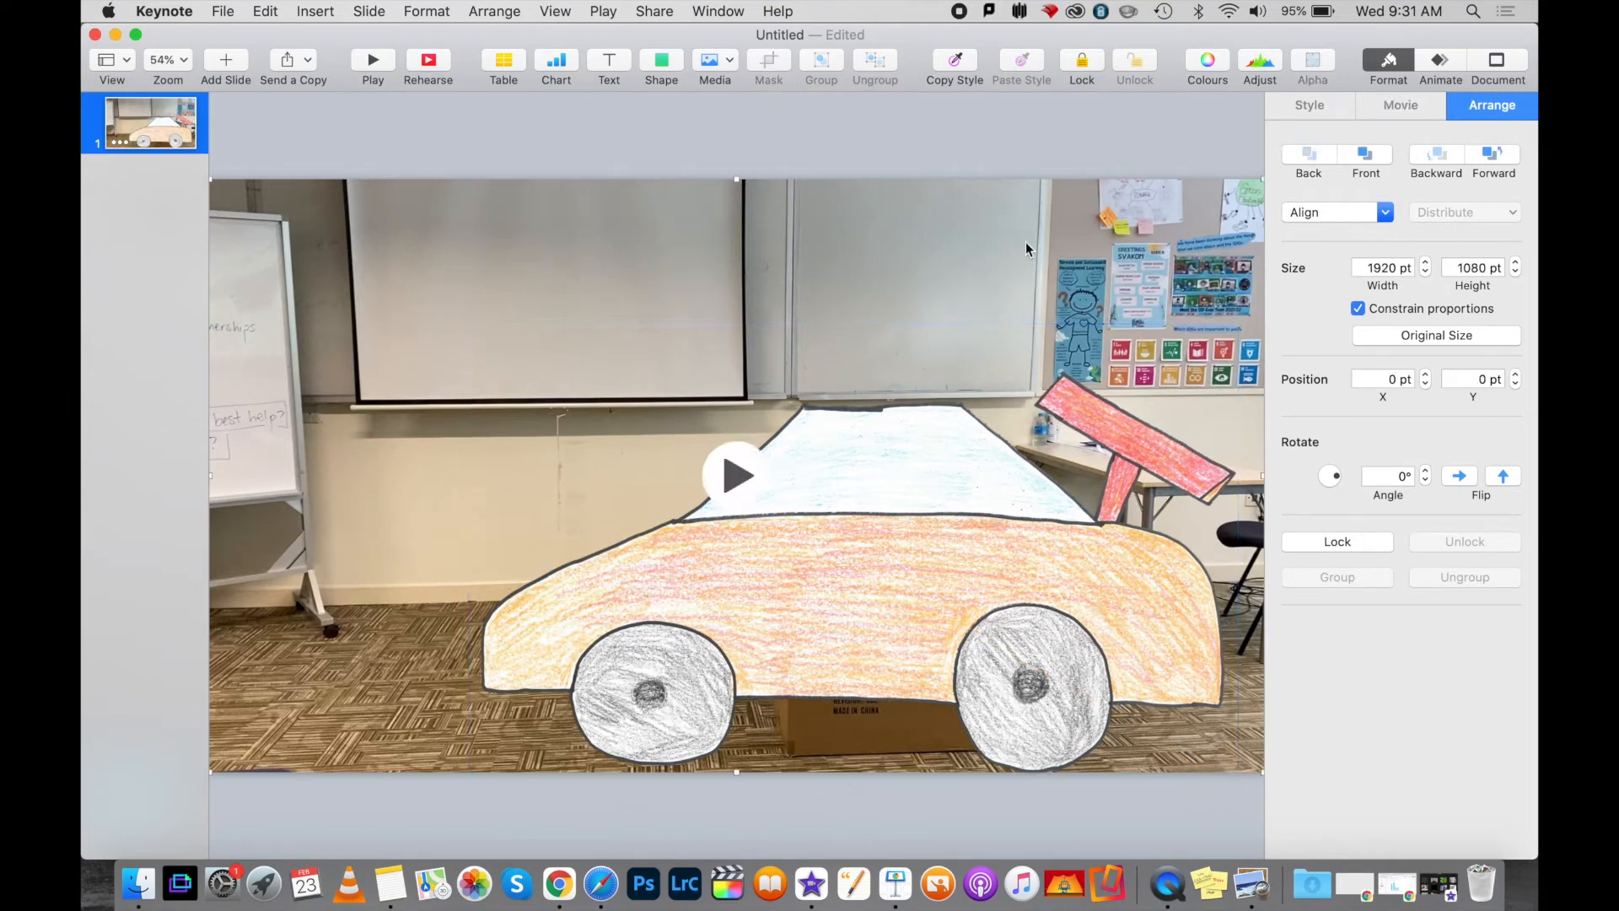
click(1399, 106)
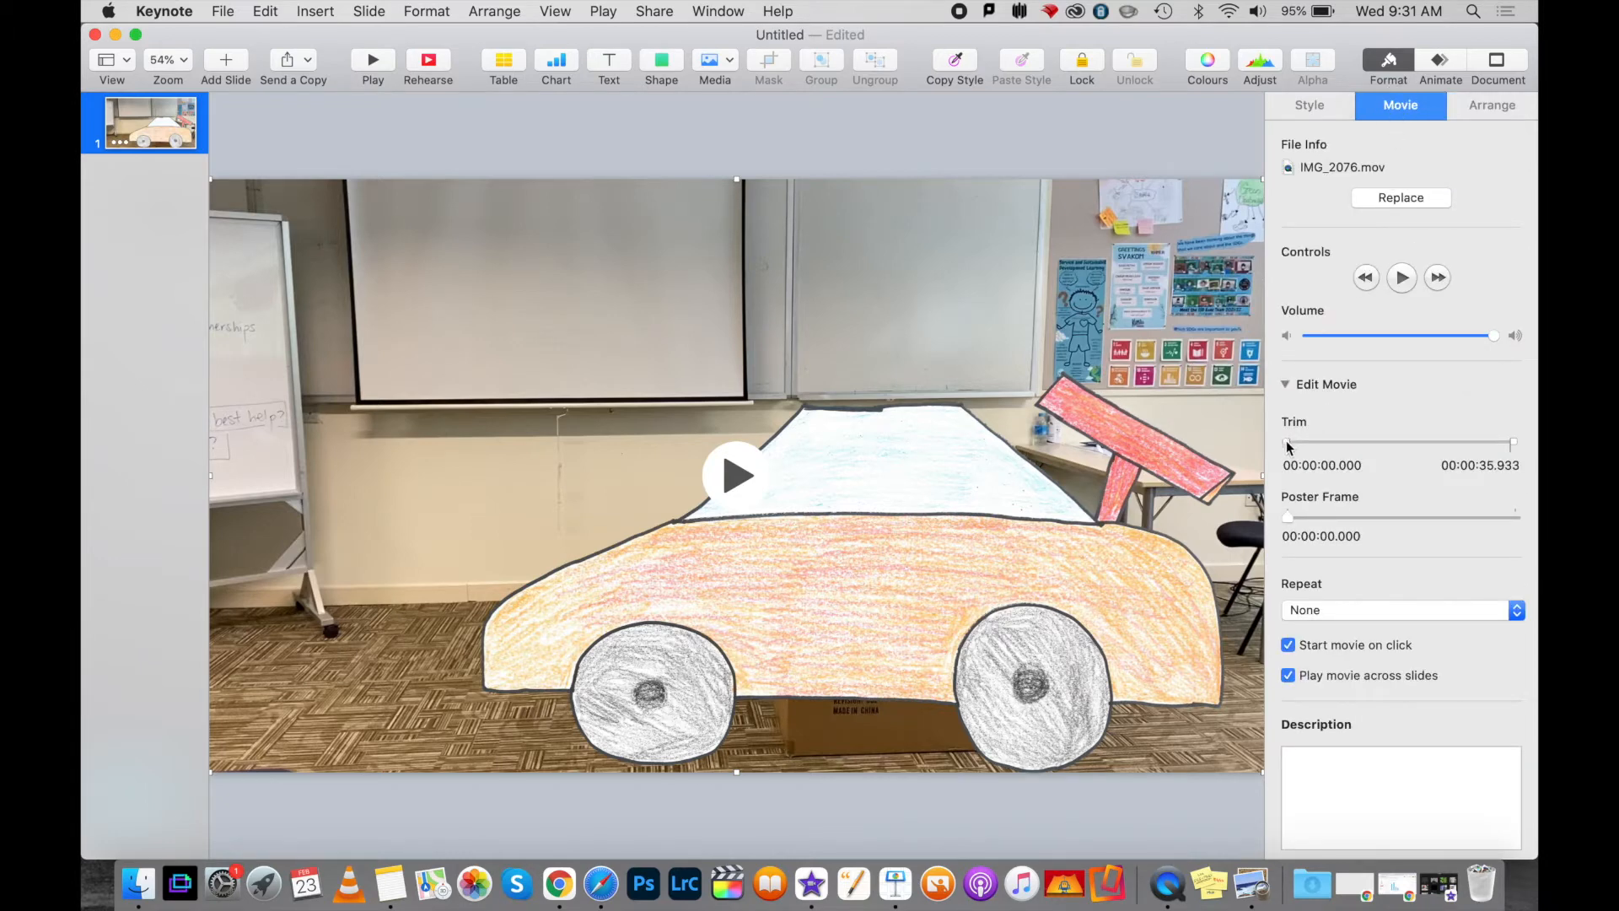
drag(1287, 442, 1455, 439)
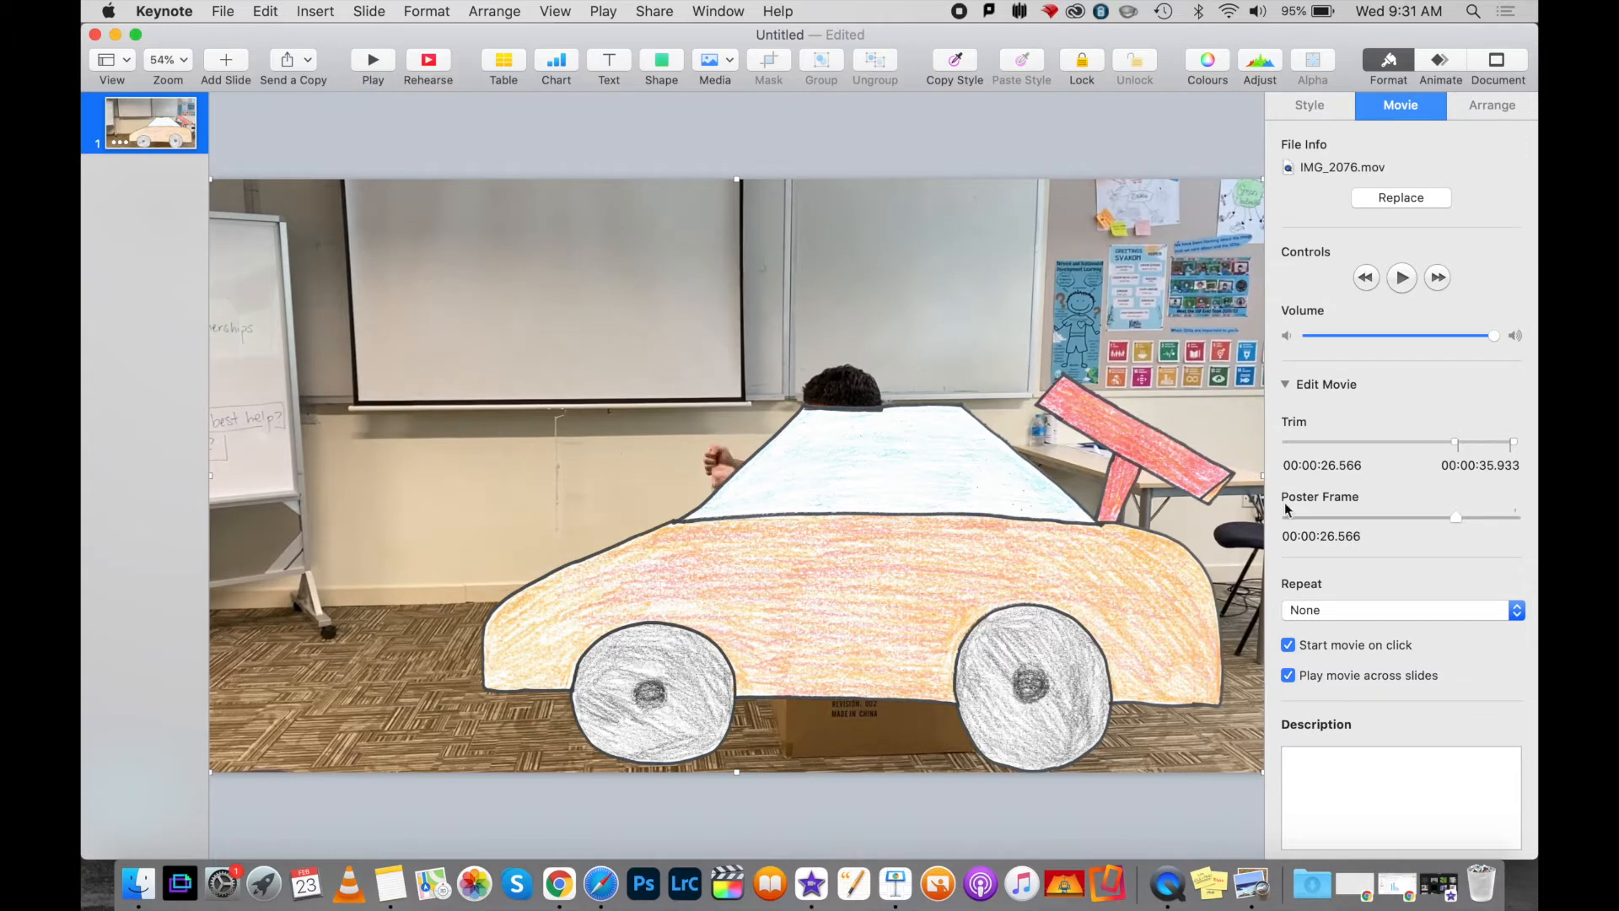
Step: Scale the car to about 1259 by 765 pt and fit it around the seated driver at about X 524, Y 386 pt
click(802, 499)
drag(826, 526, 814, 531)
drag(456, 325, 537, 374)
click(894, 587)
mouse_move(894, 587)
mouse_down()
mouse_move(838, 580)
mouse_move(873, 588)
mouse_up()
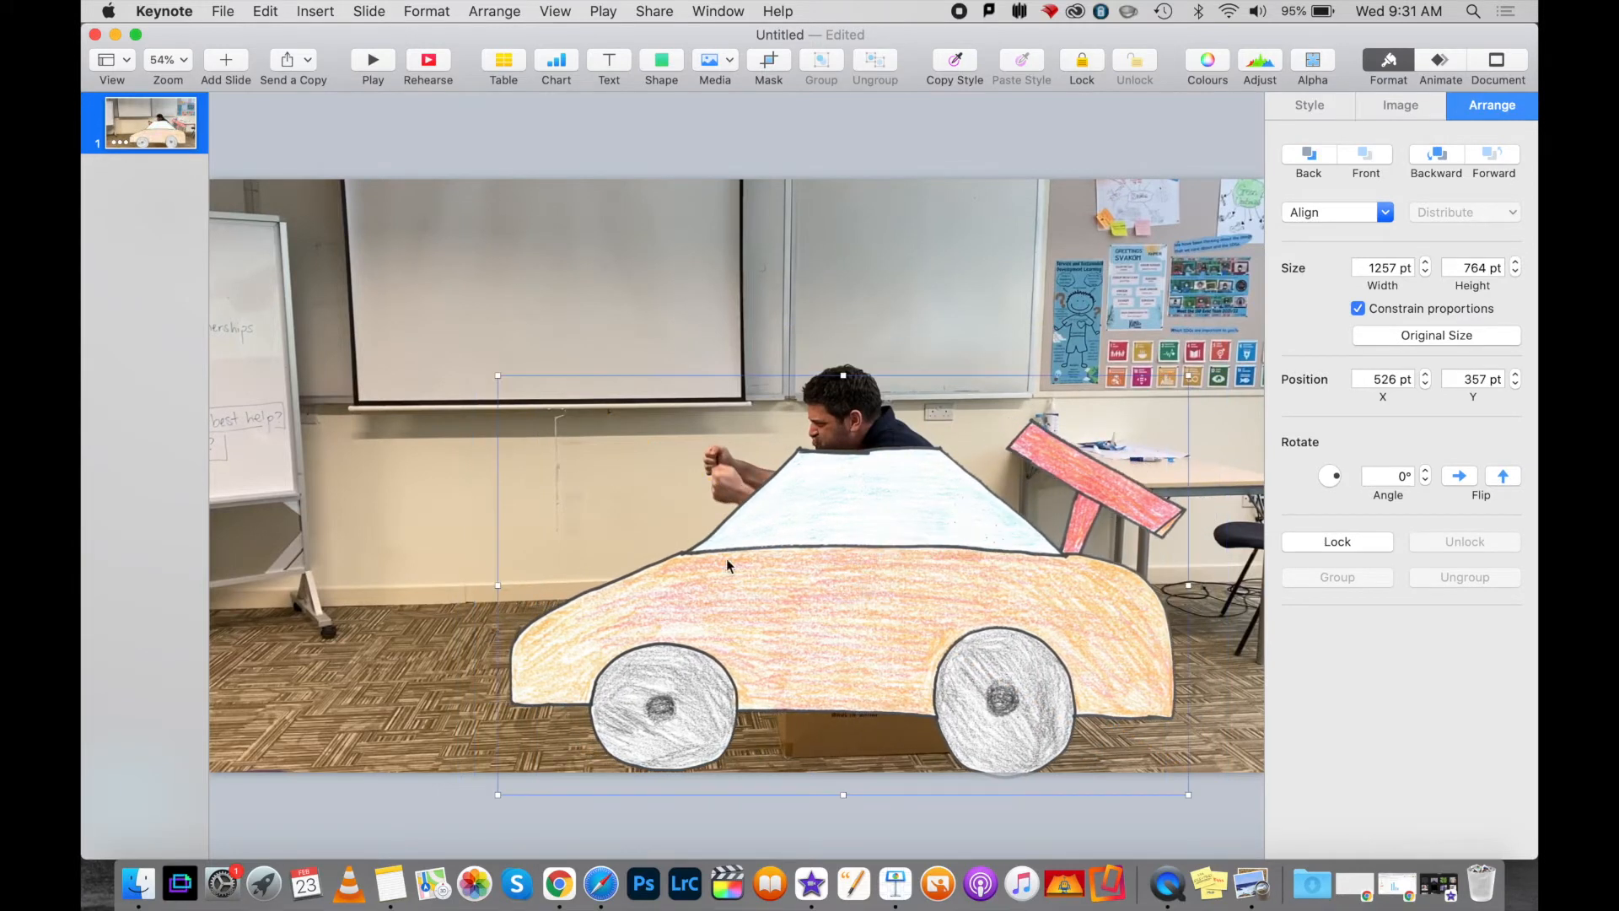
drag(498, 374, 518, 388)
drag(904, 589, 904, 605)
drag(519, 404, 497, 392)
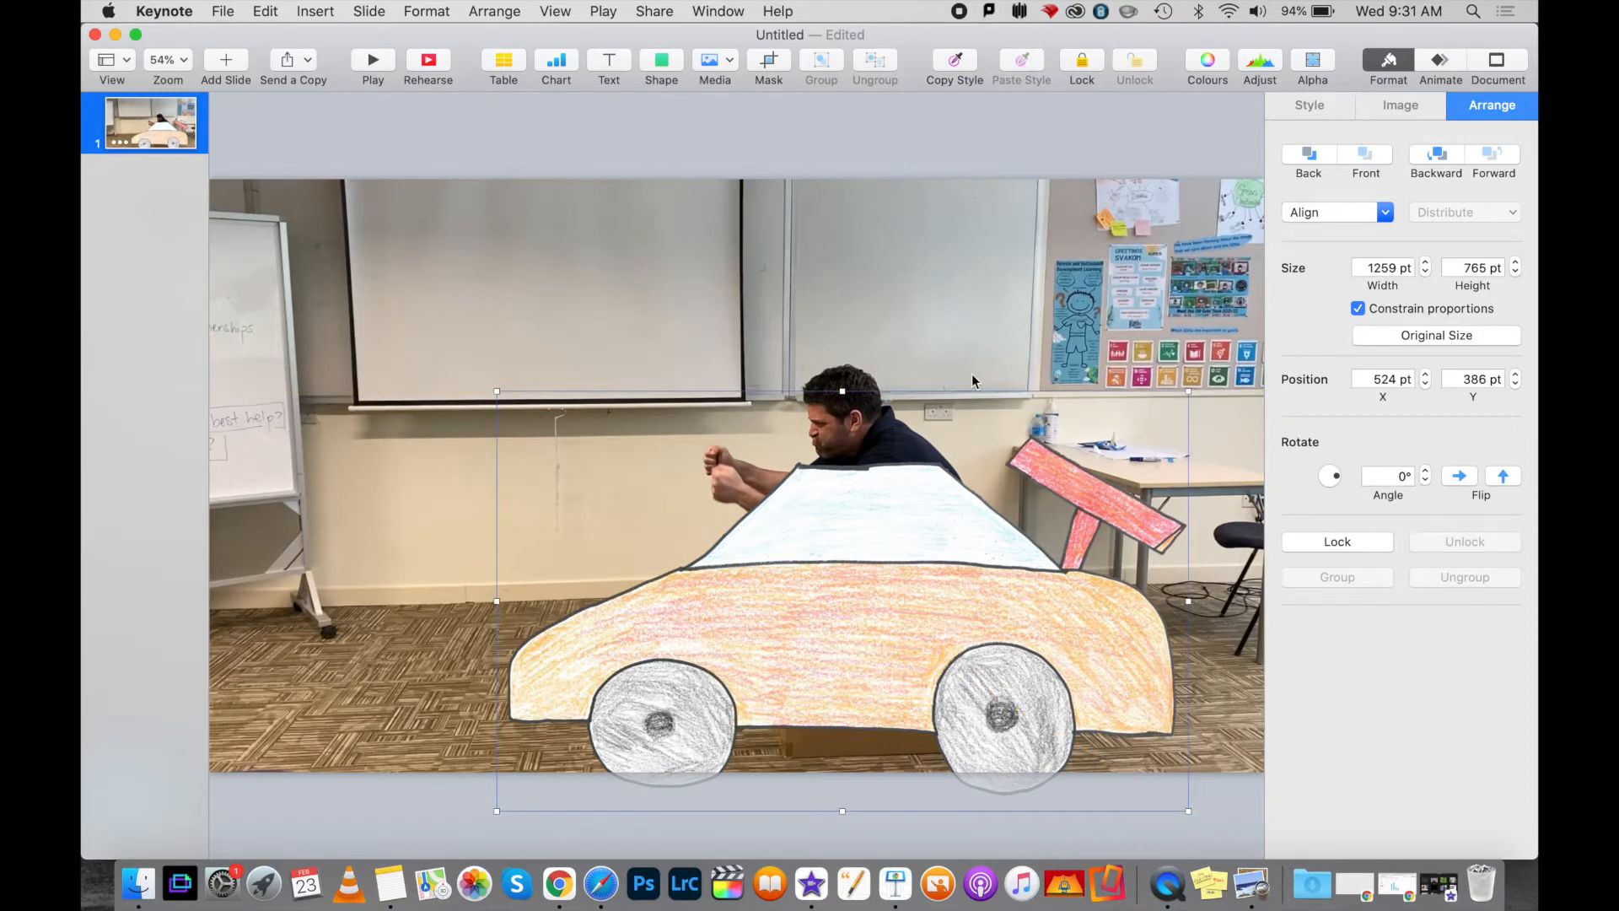
click(1008, 126)
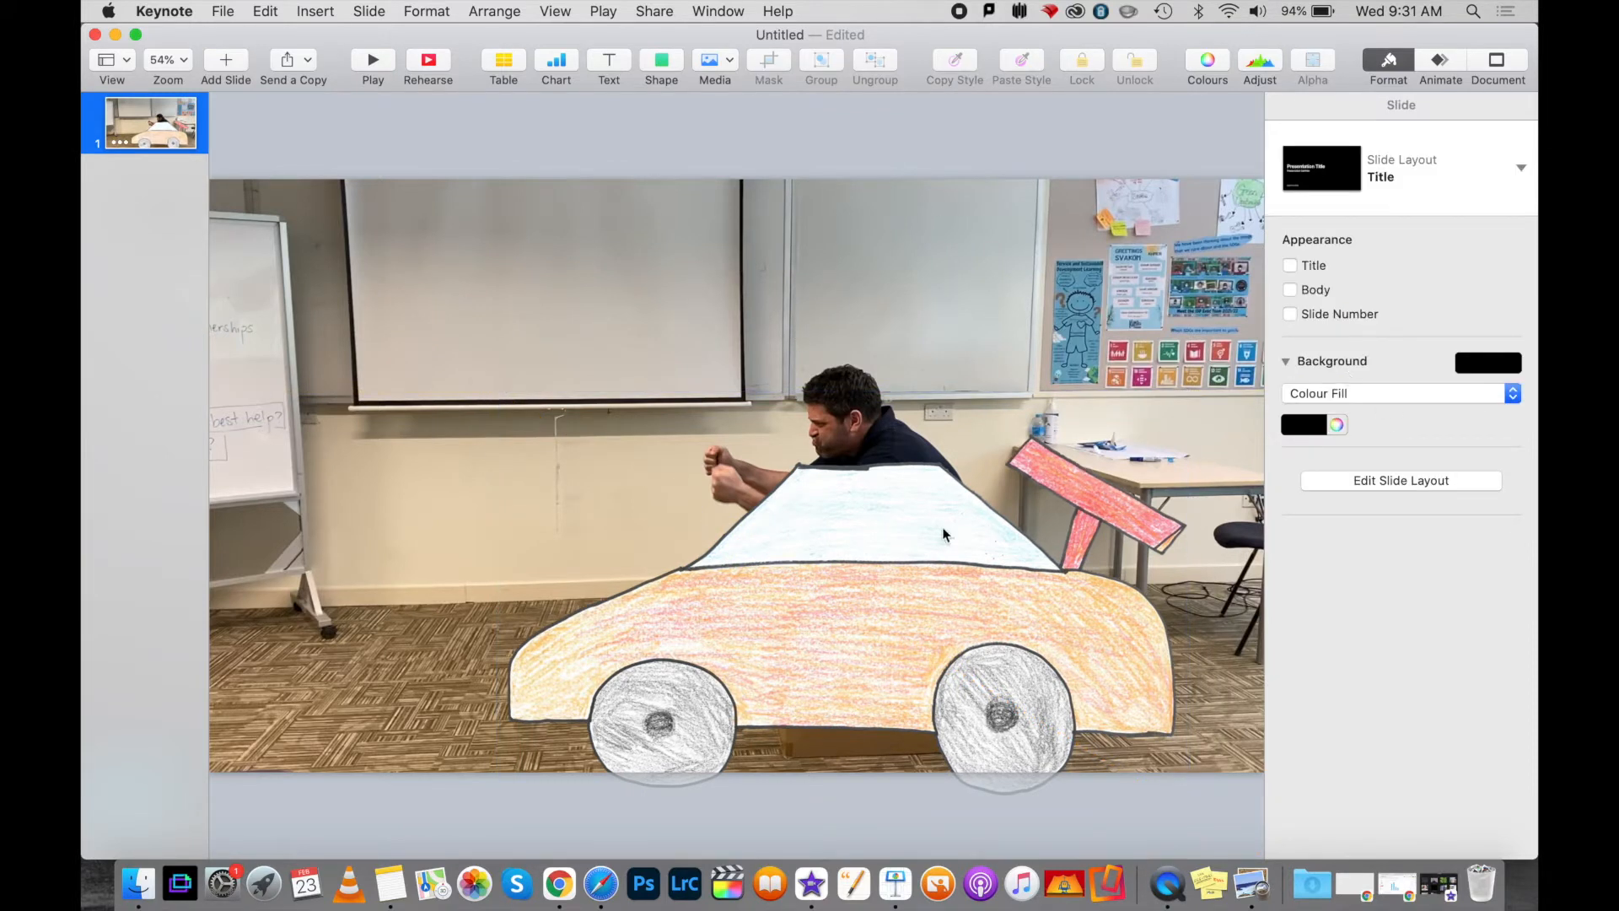
click(894, 562)
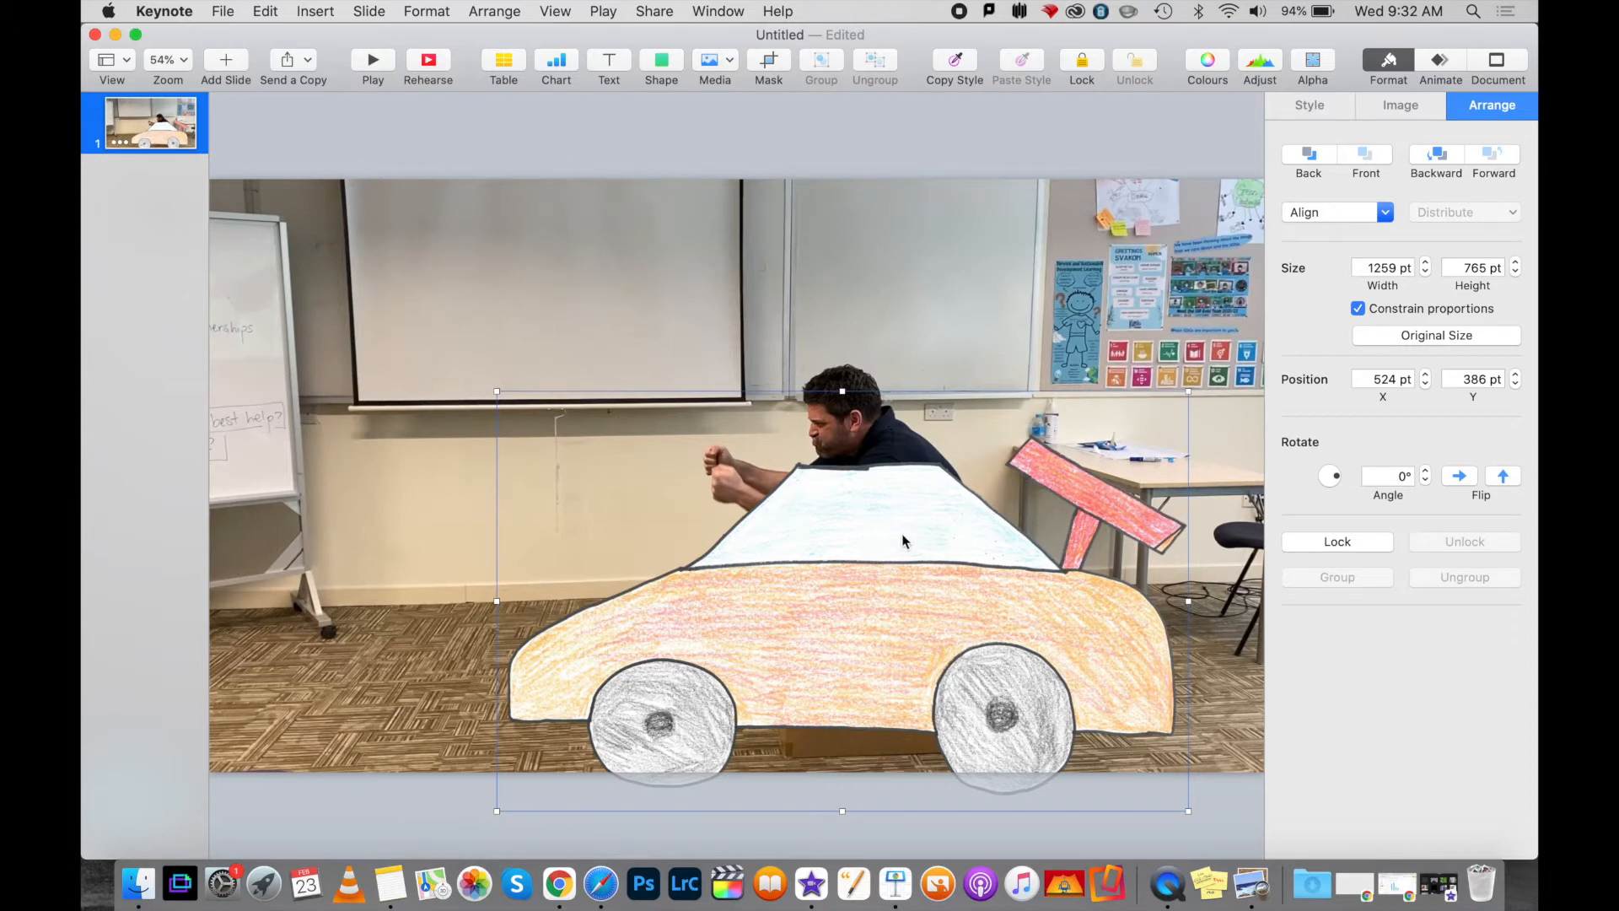
Step: Trim the start of the background movie IMG_2076.mov to 00:00:15.000
click(1002, 266)
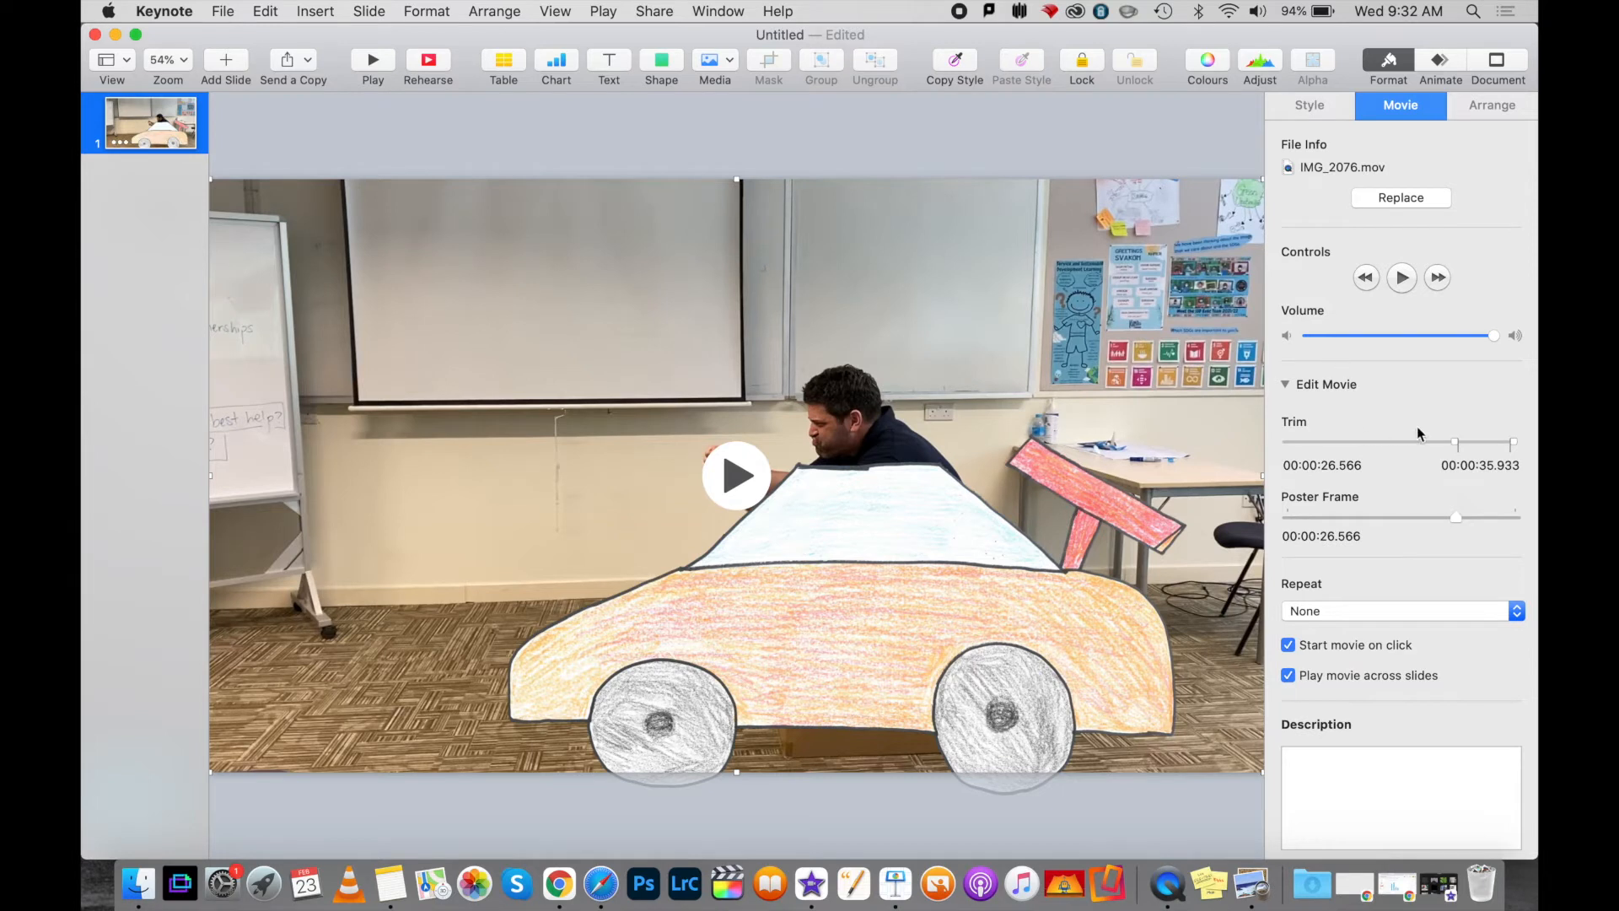
drag(1458, 448, 1391, 444)
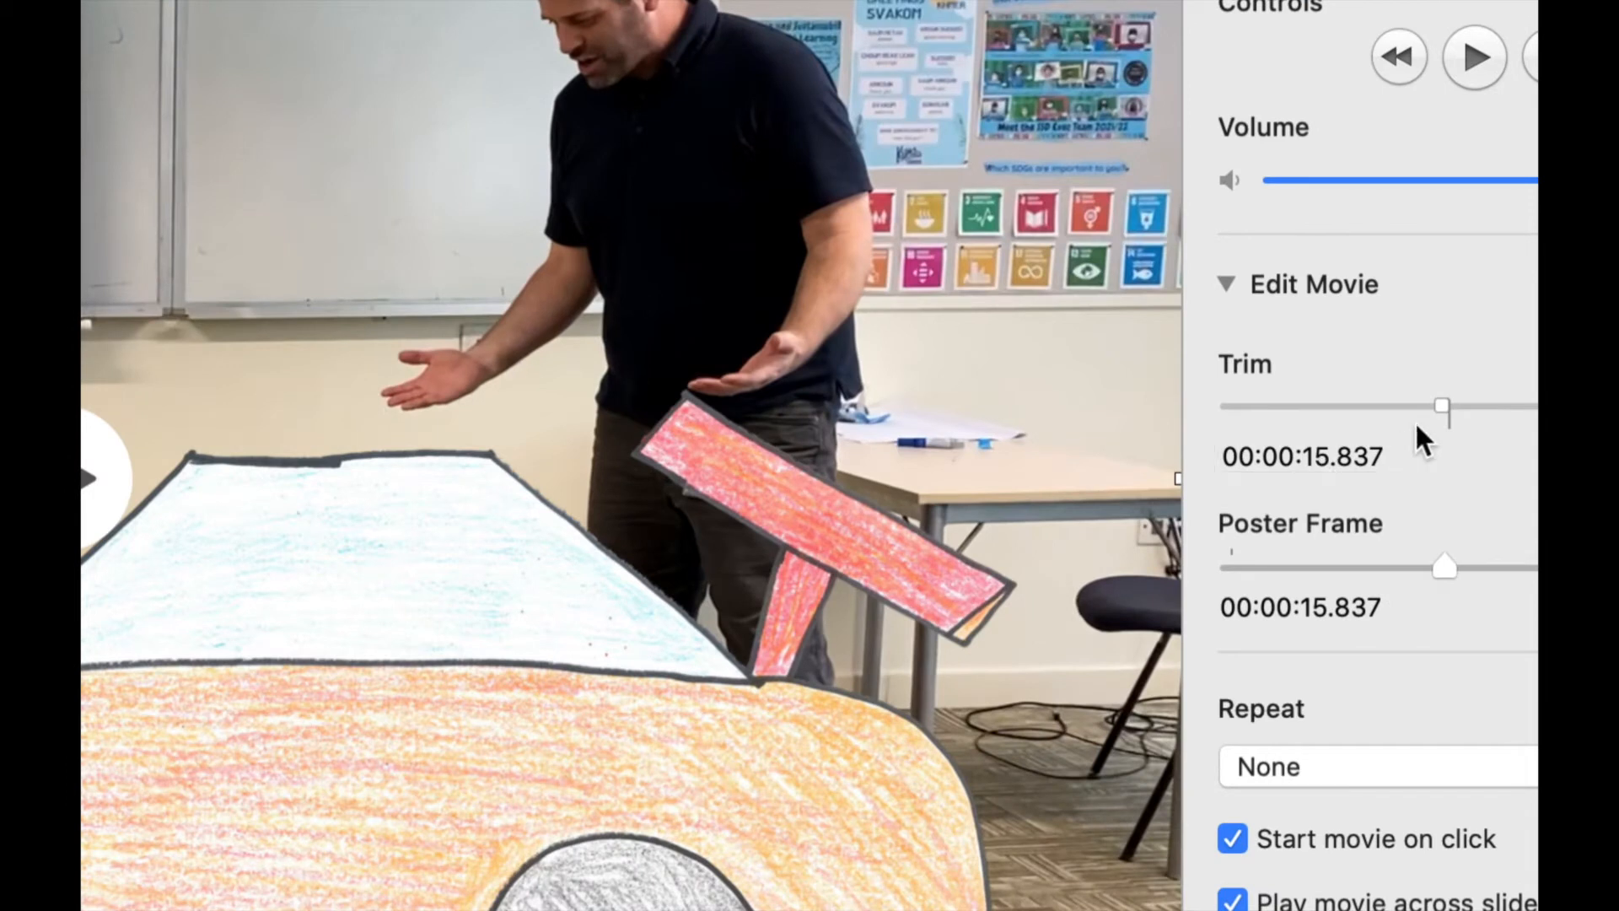
drag(1443, 405, 1439, 404)
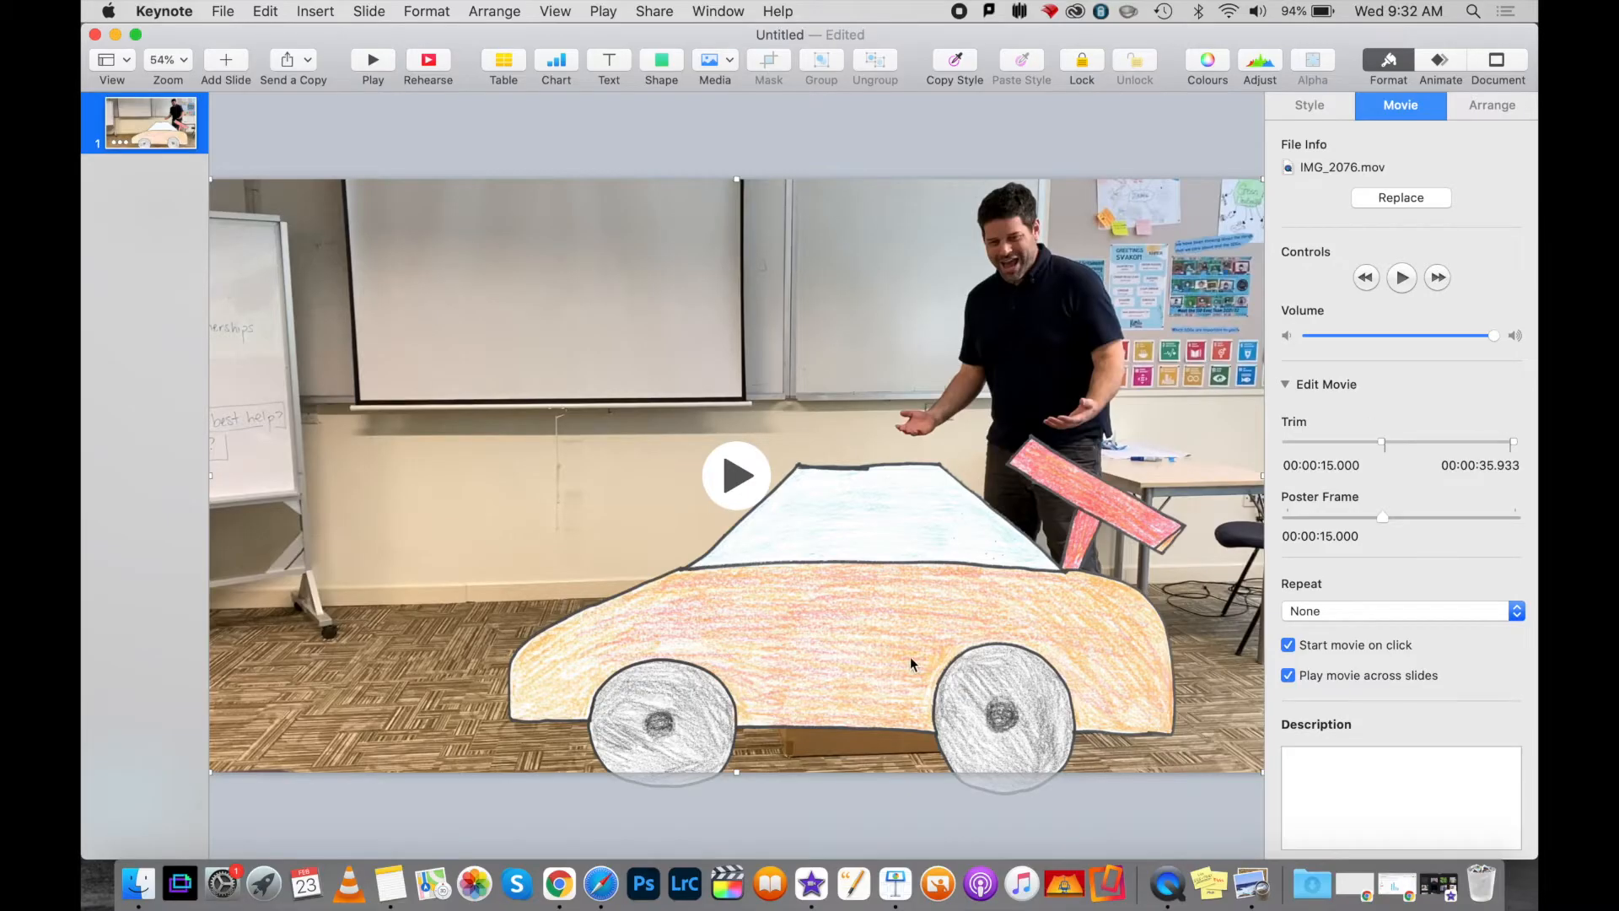
Step: Add a Lens Flare build-in effect to the car, running right to left with a duration of 1.25 s
click(910, 659)
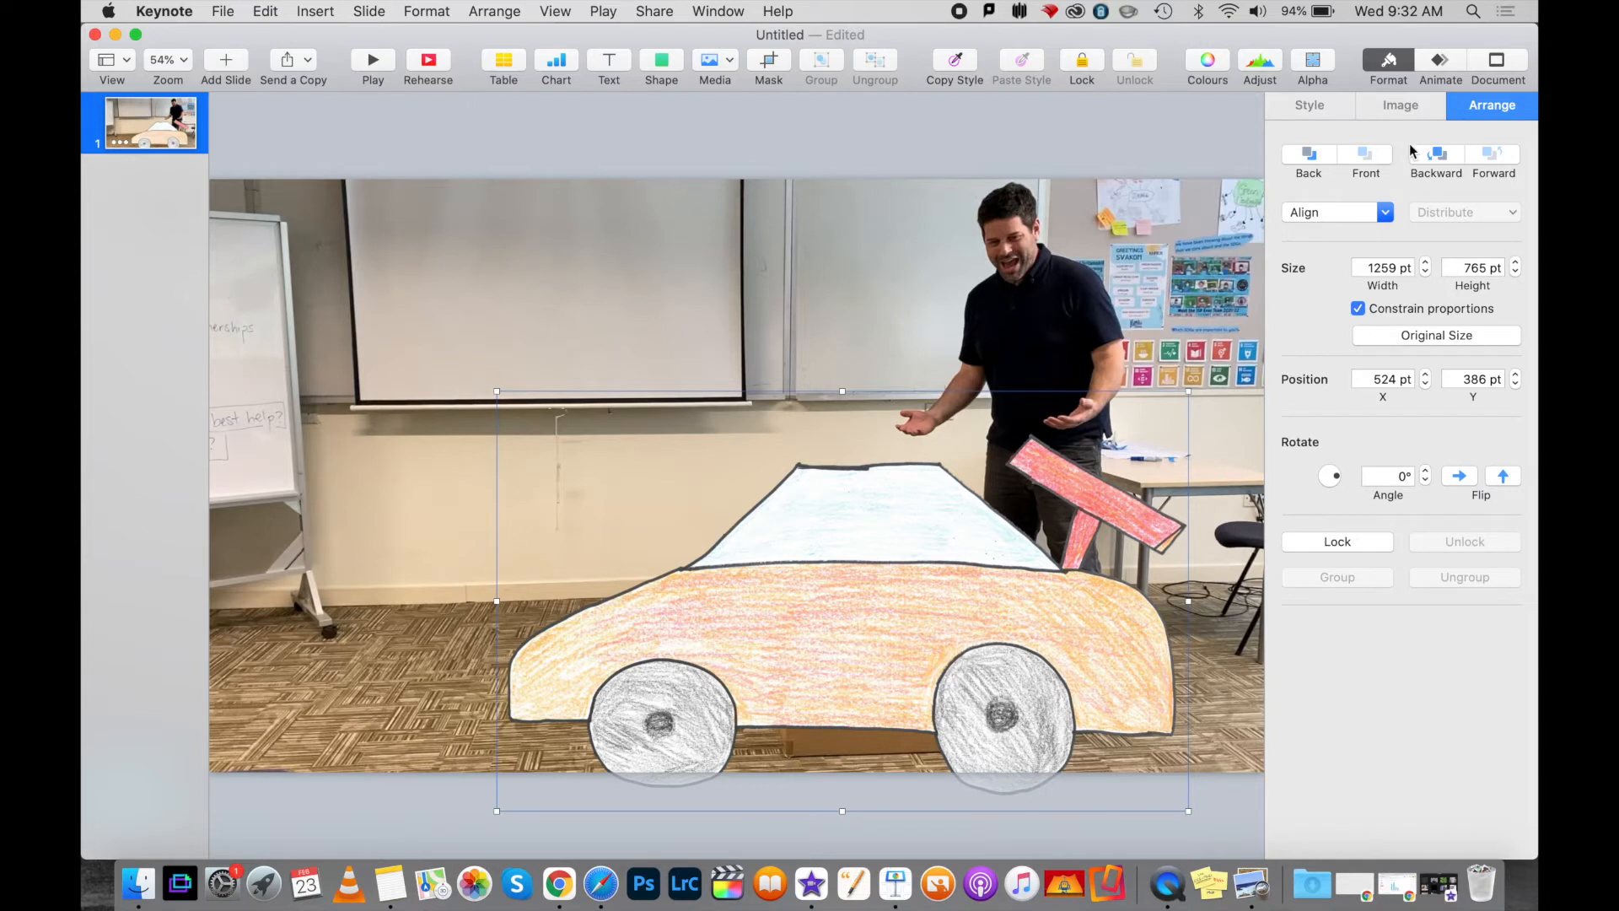
click(1443, 67)
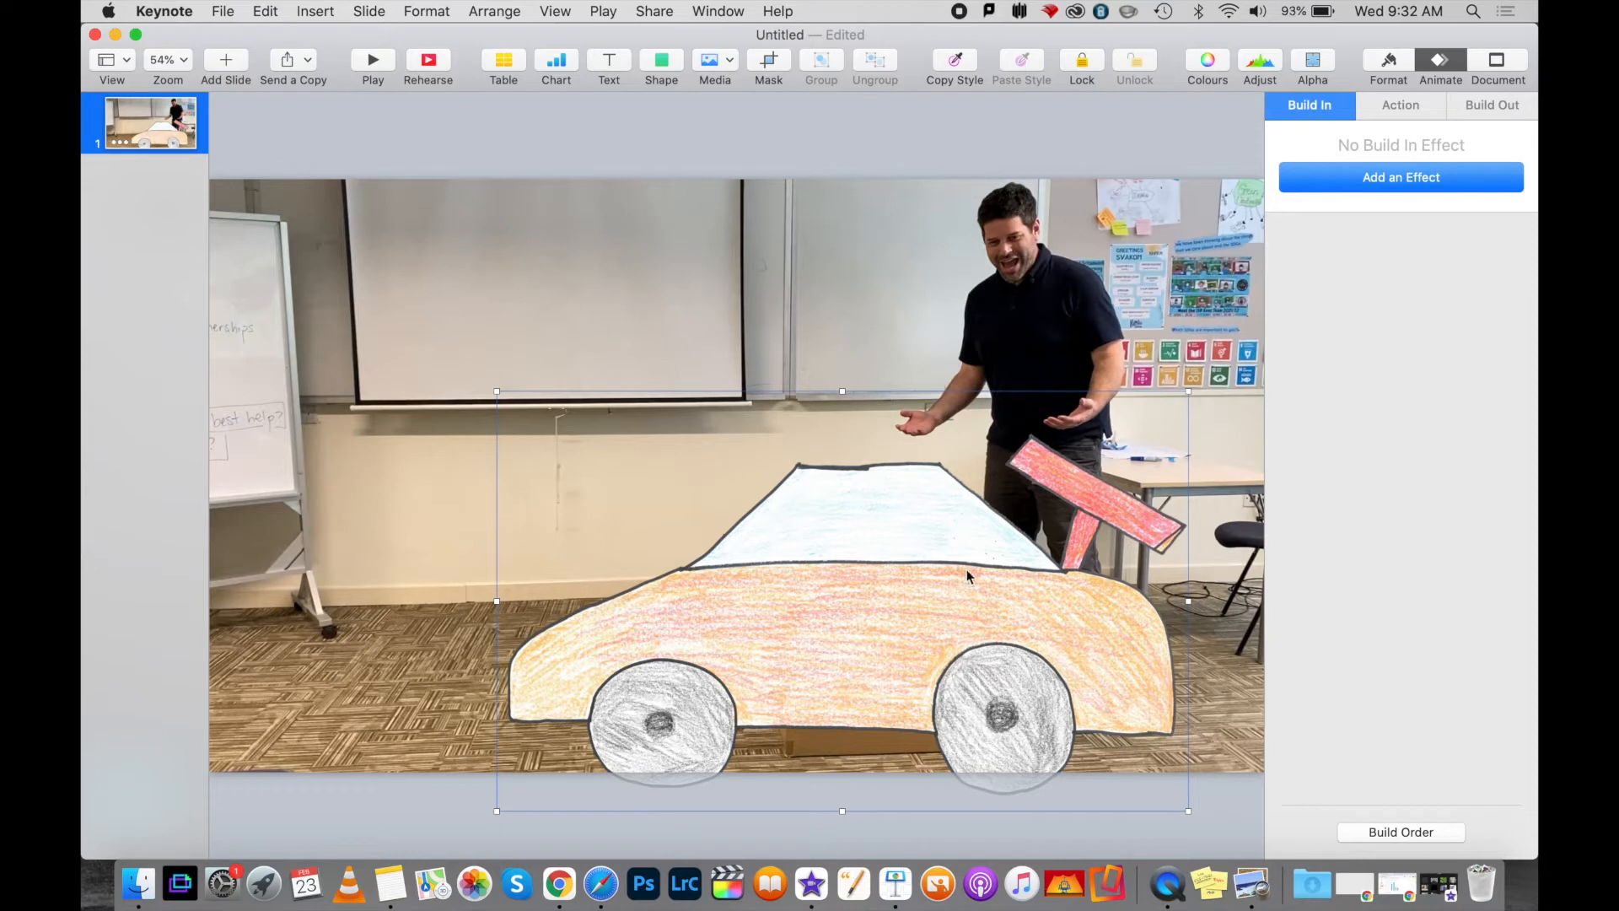
click(1424, 181)
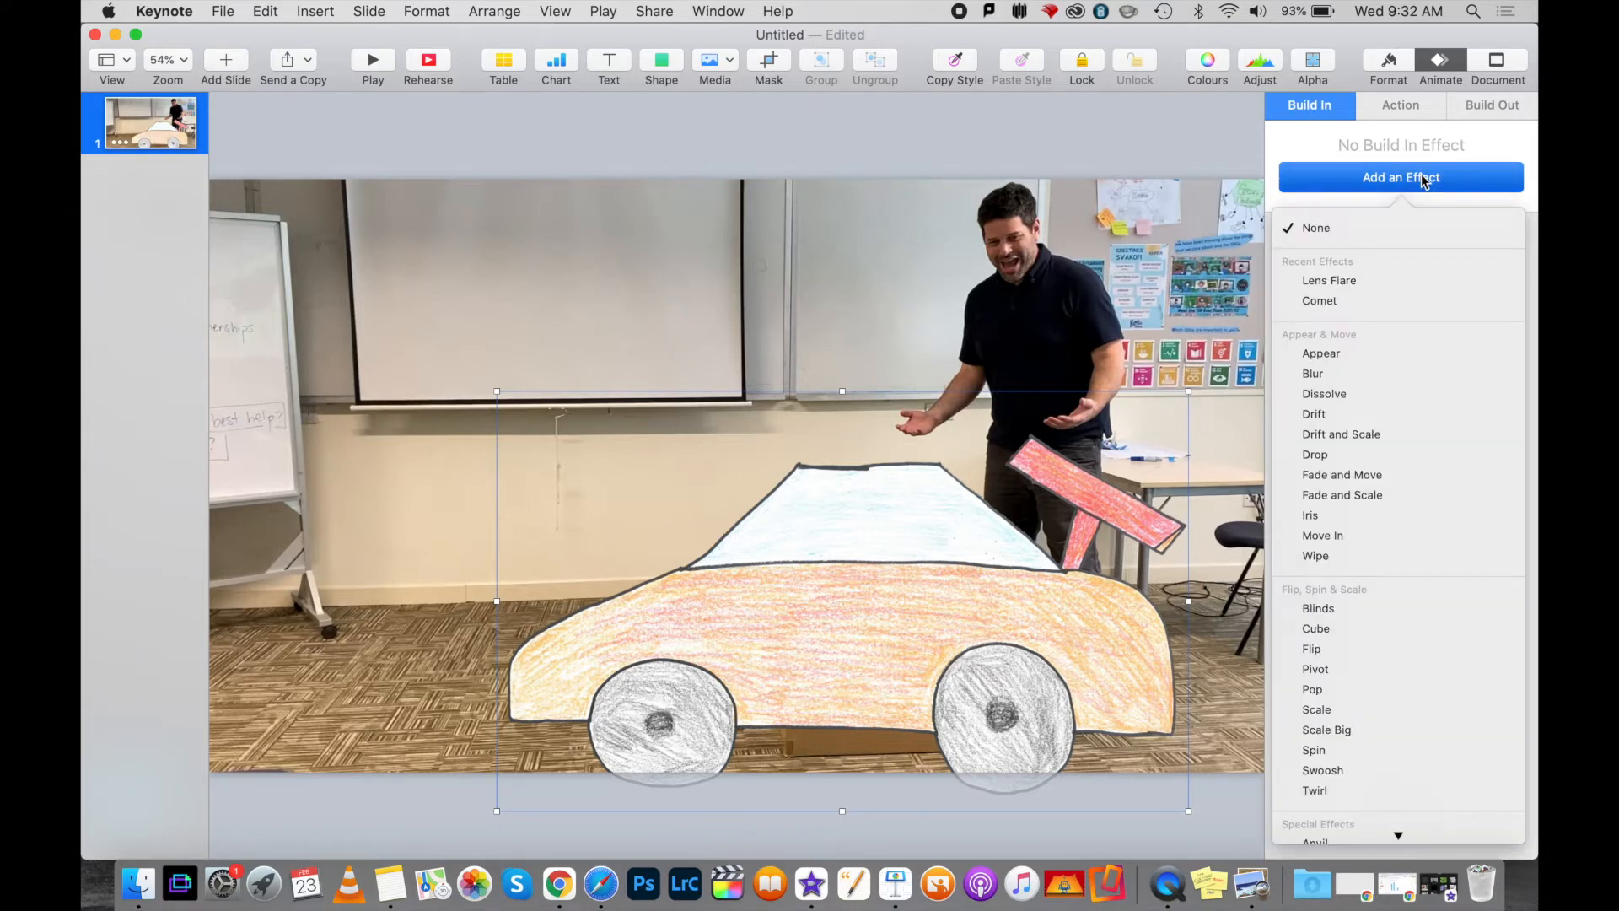
click(1378, 285)
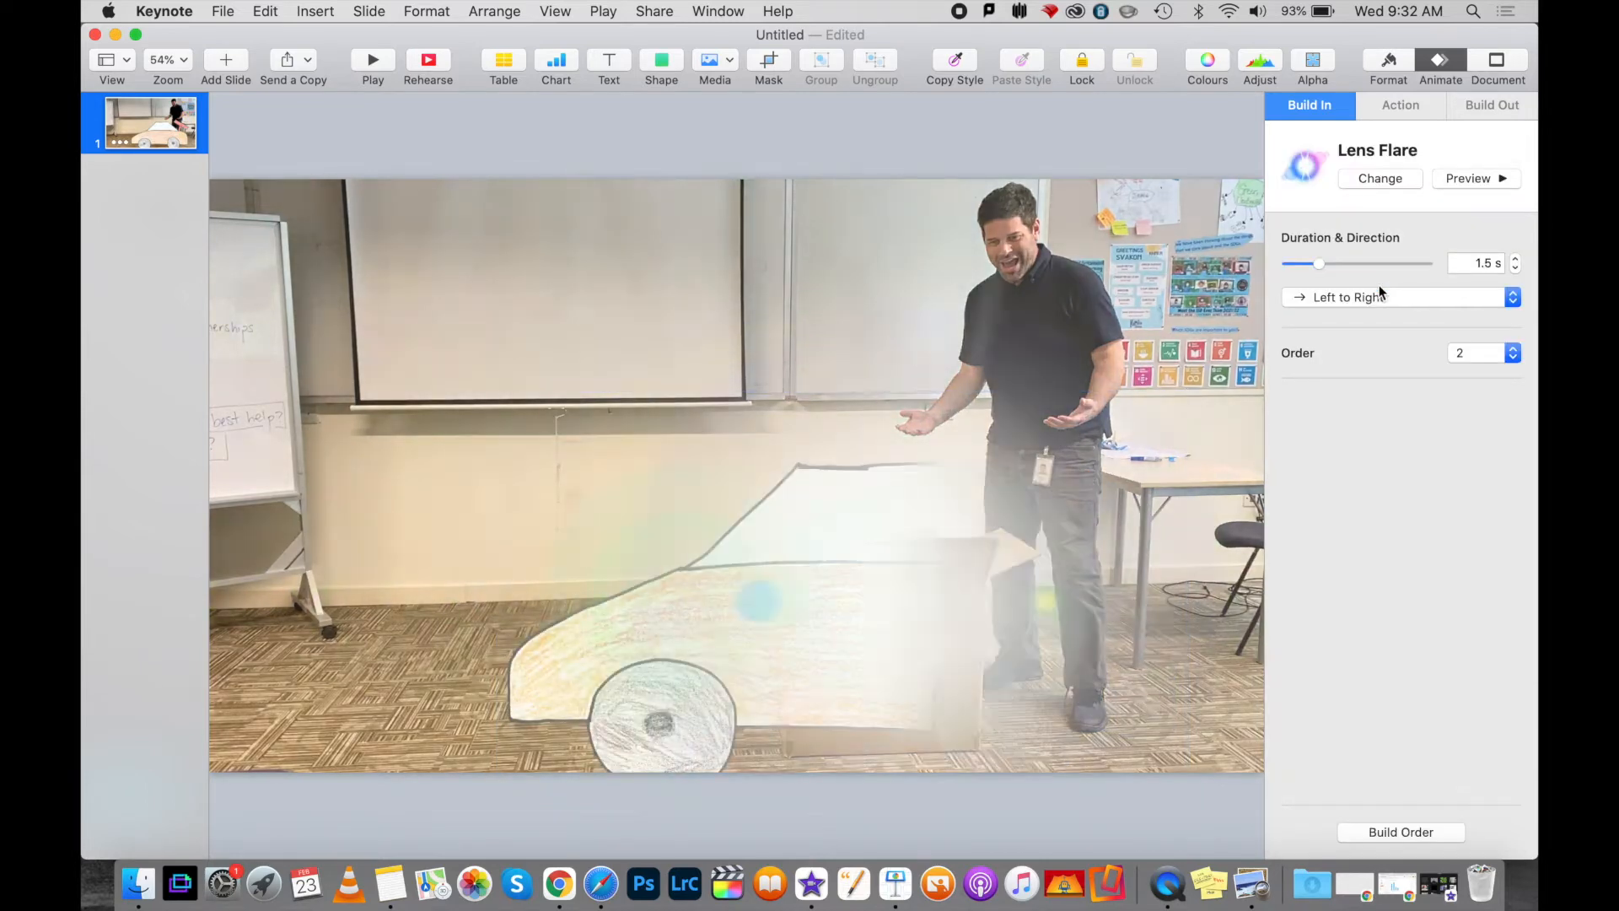
click(1370, 298)
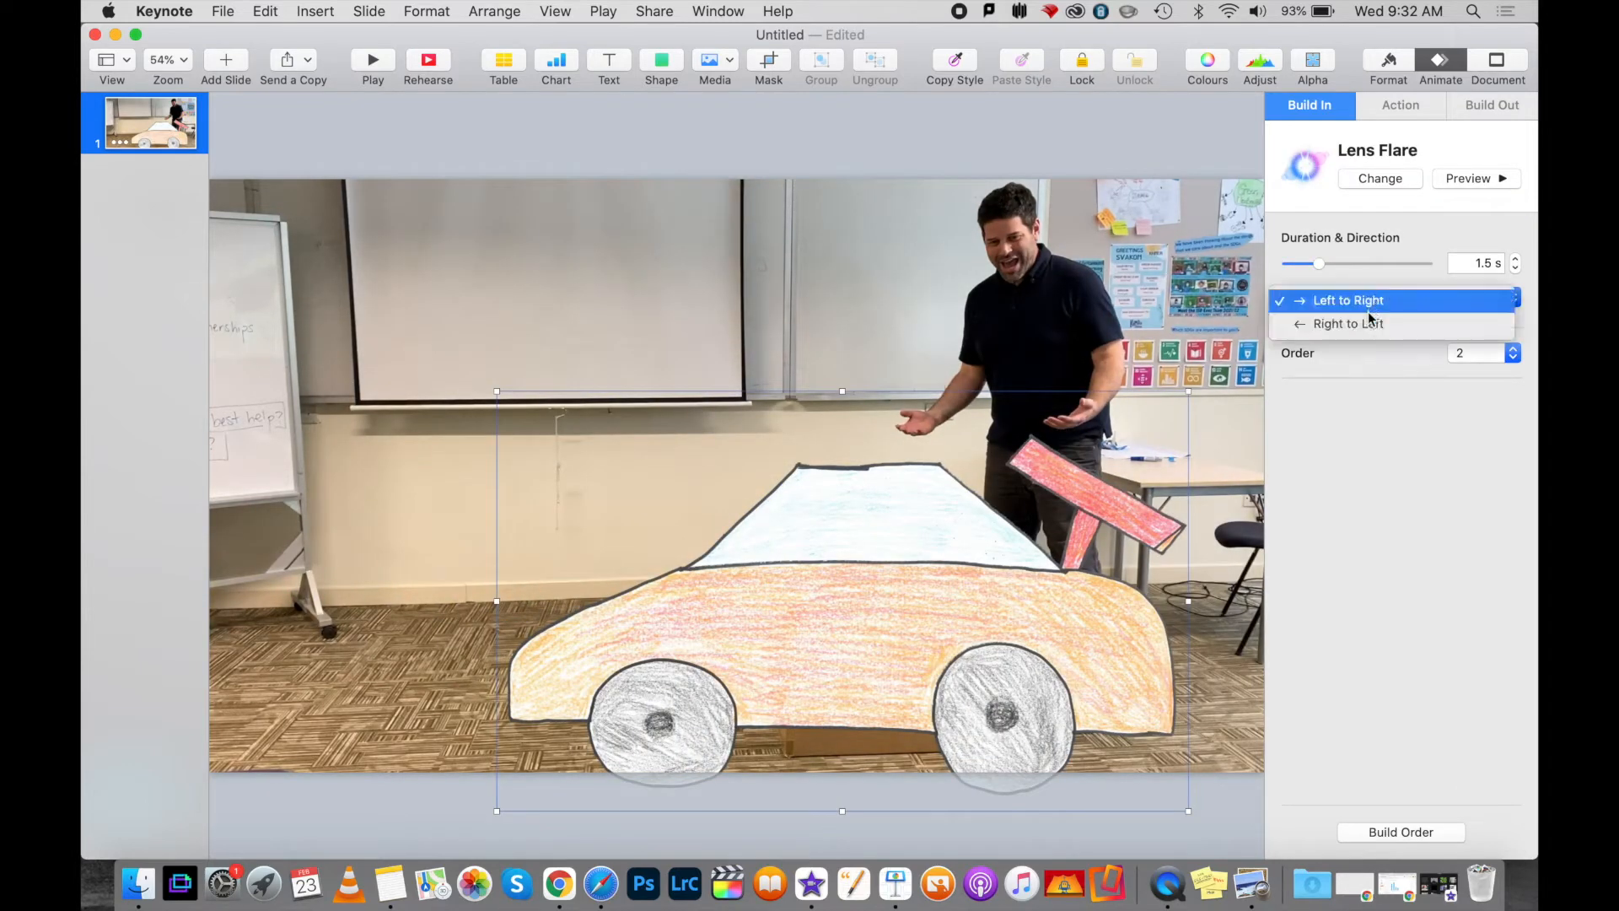
click(1368, 333)
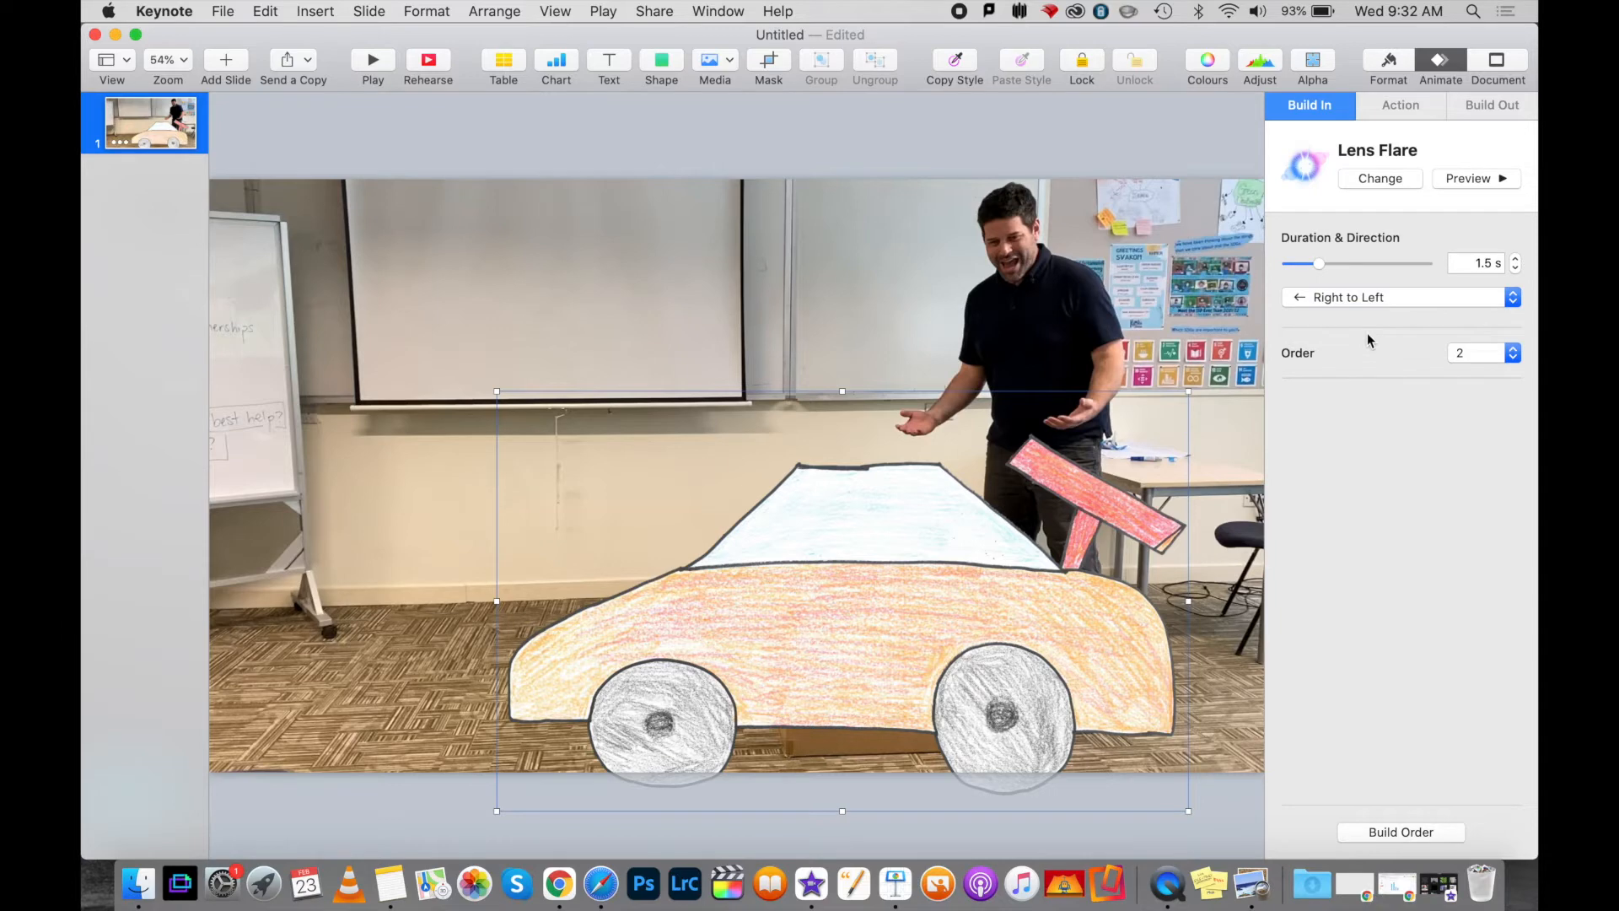
click(1495, 178)
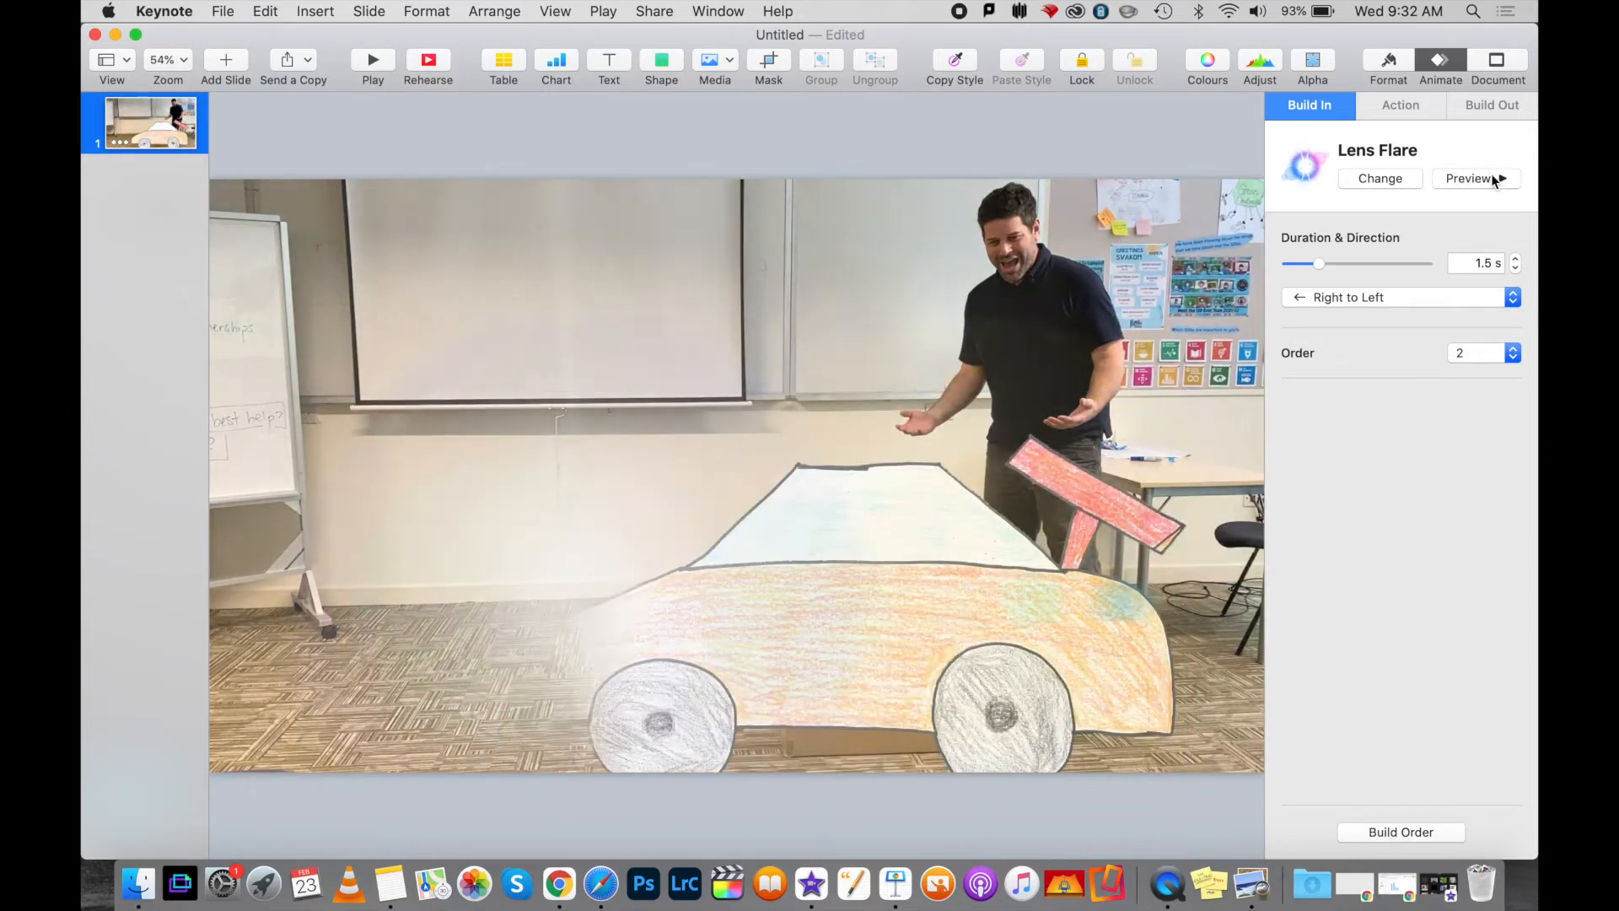
click(1515, 269)
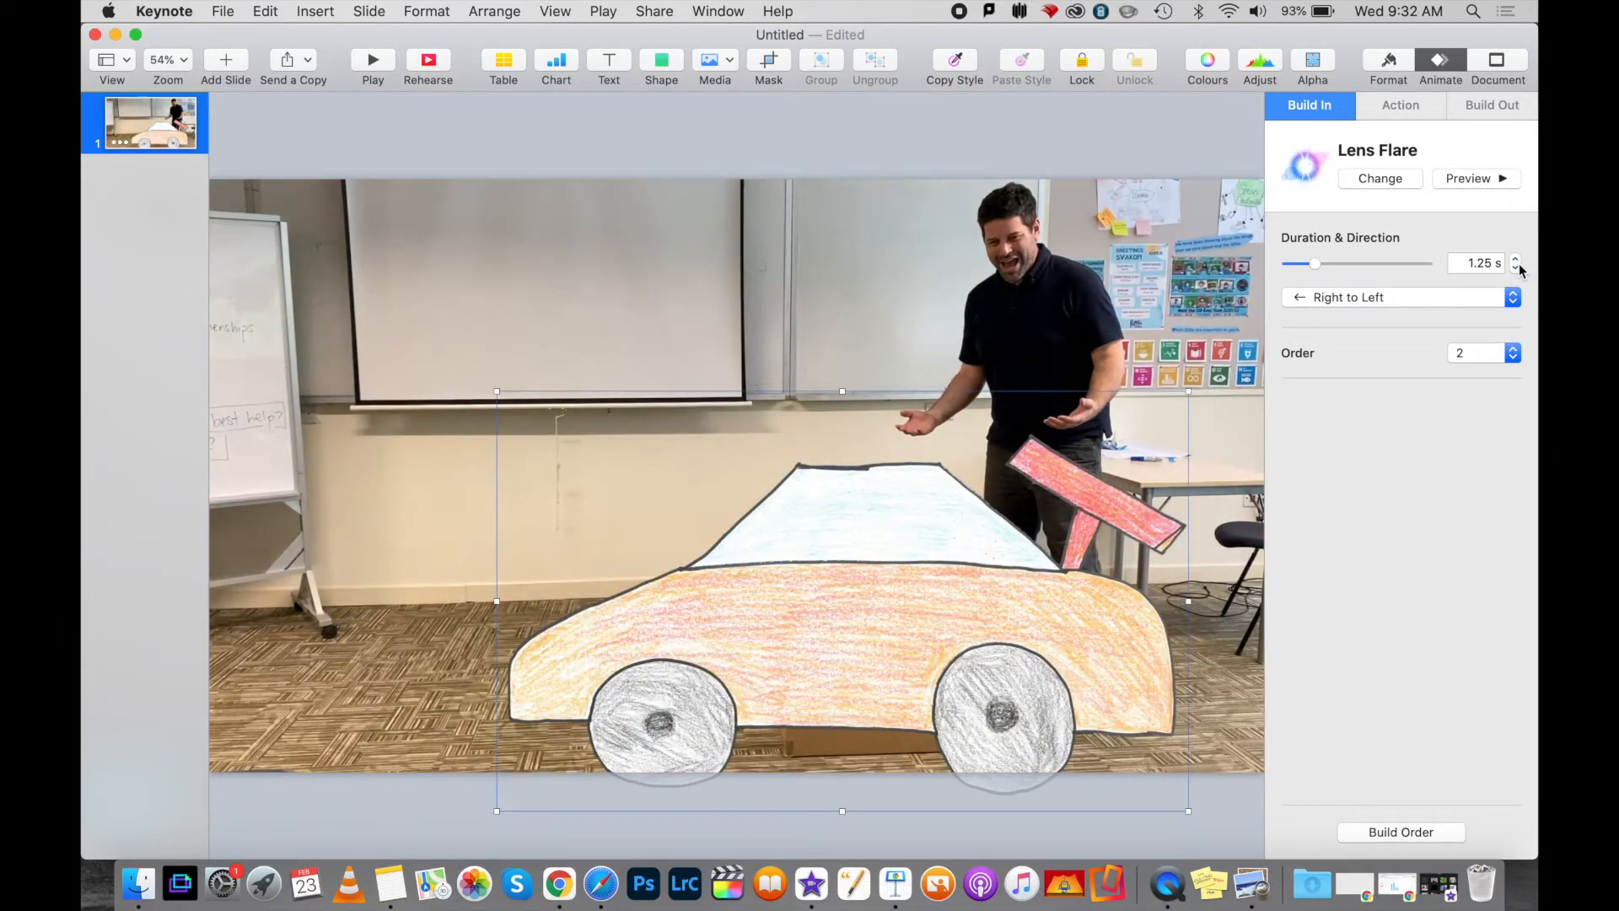
Step: Open the build order and set the IMG_2076.mov start build to begin after the transition
click(1397, 832)
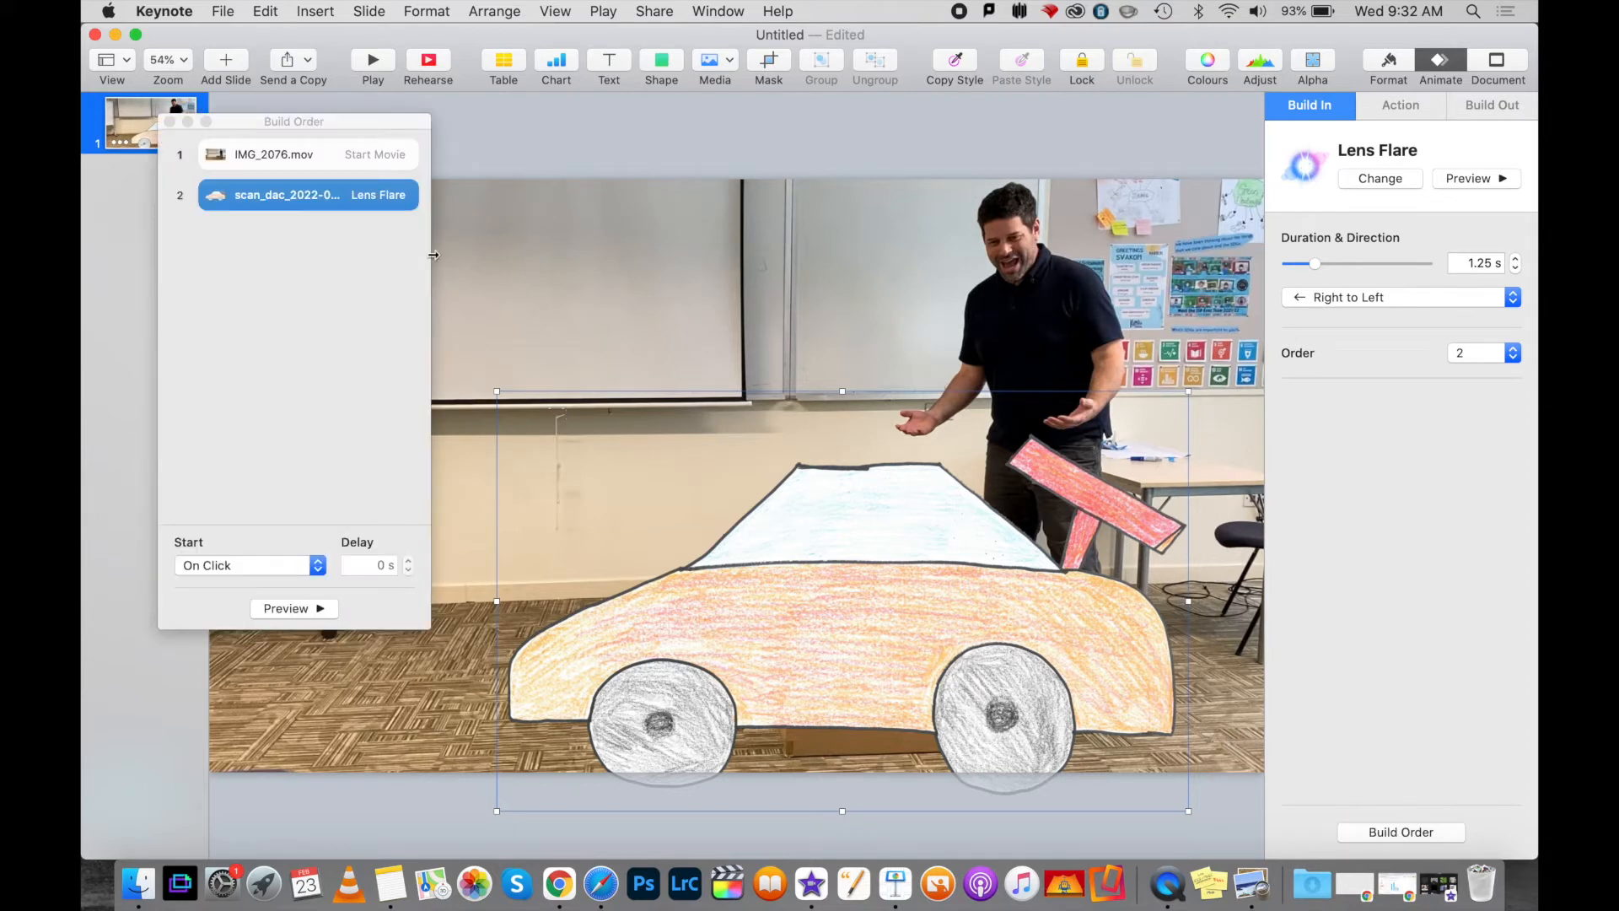
drag(380, 122, 592, 149)
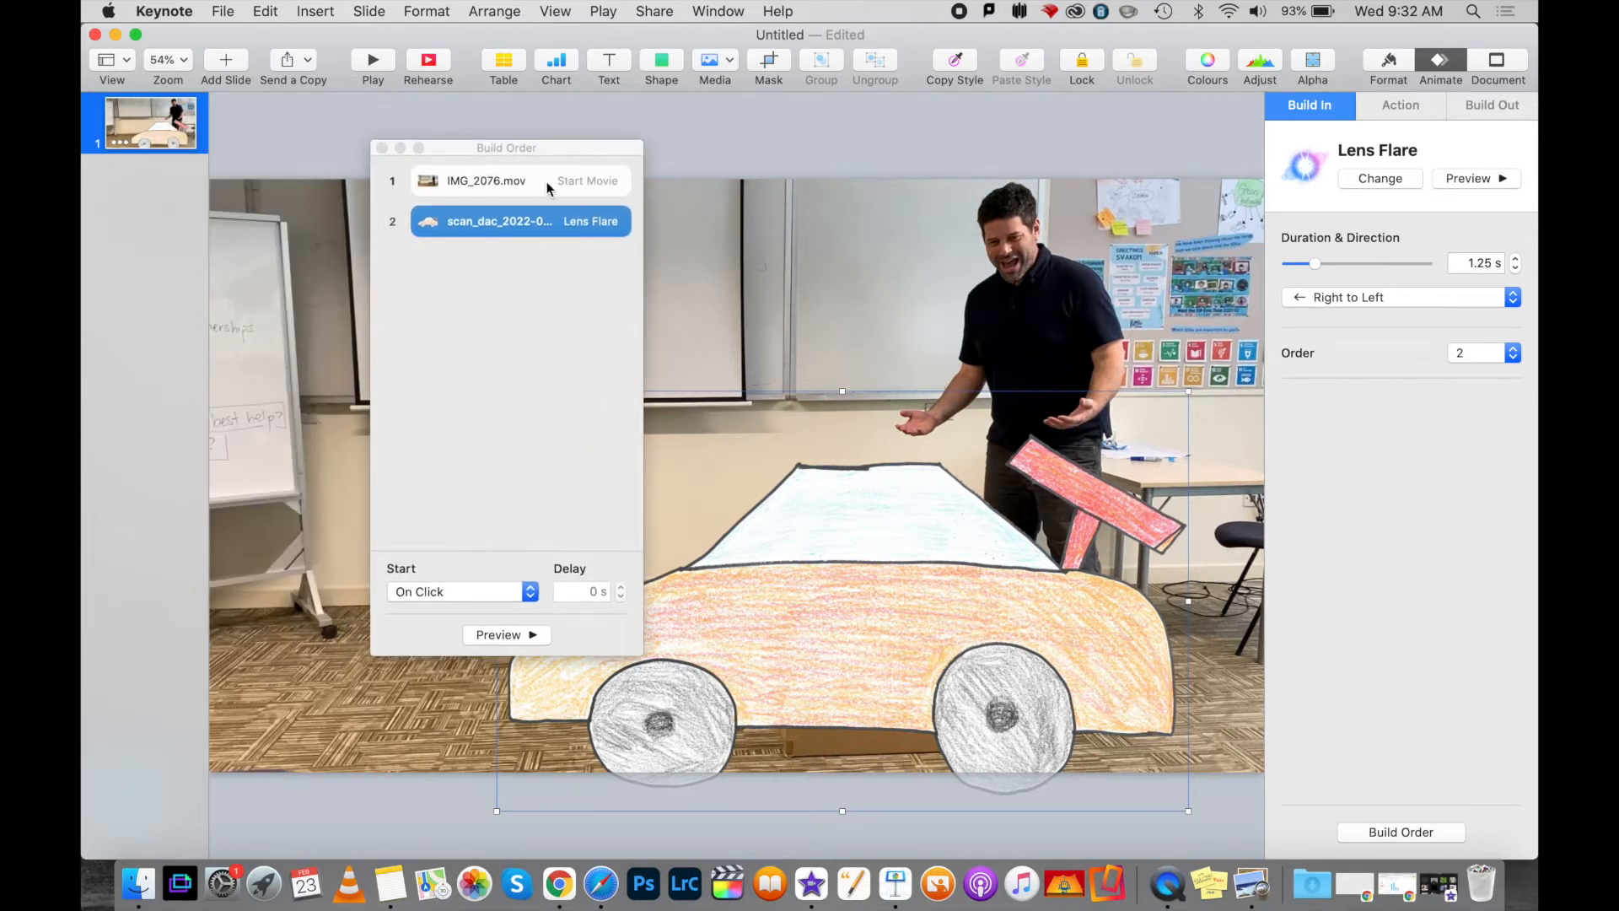
click(548, 187)
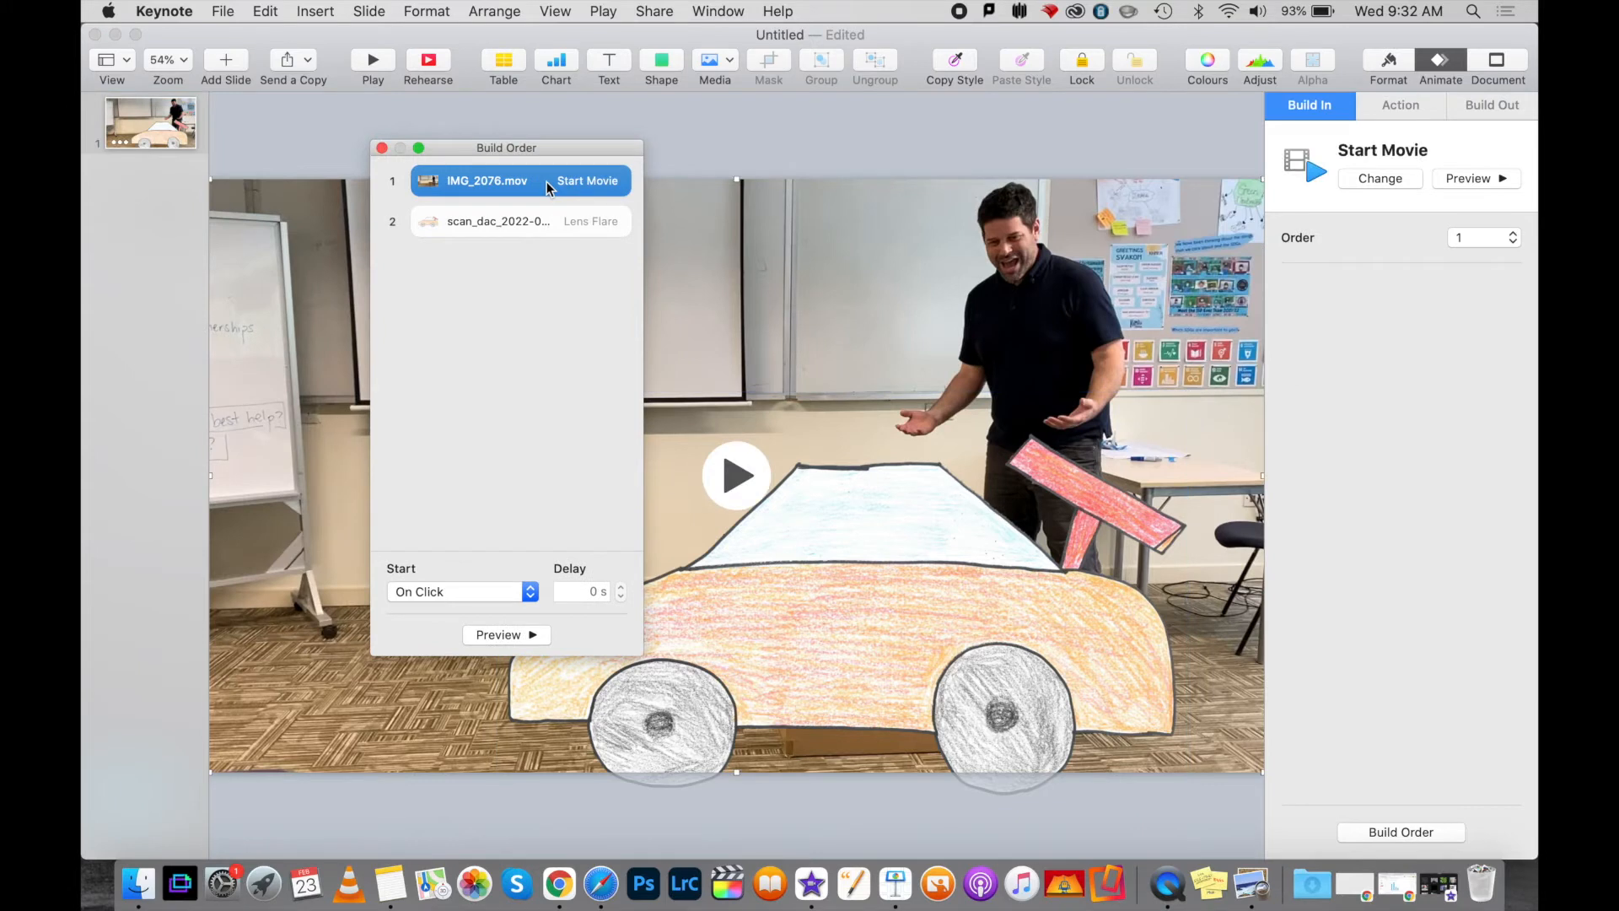
click(445, 590)
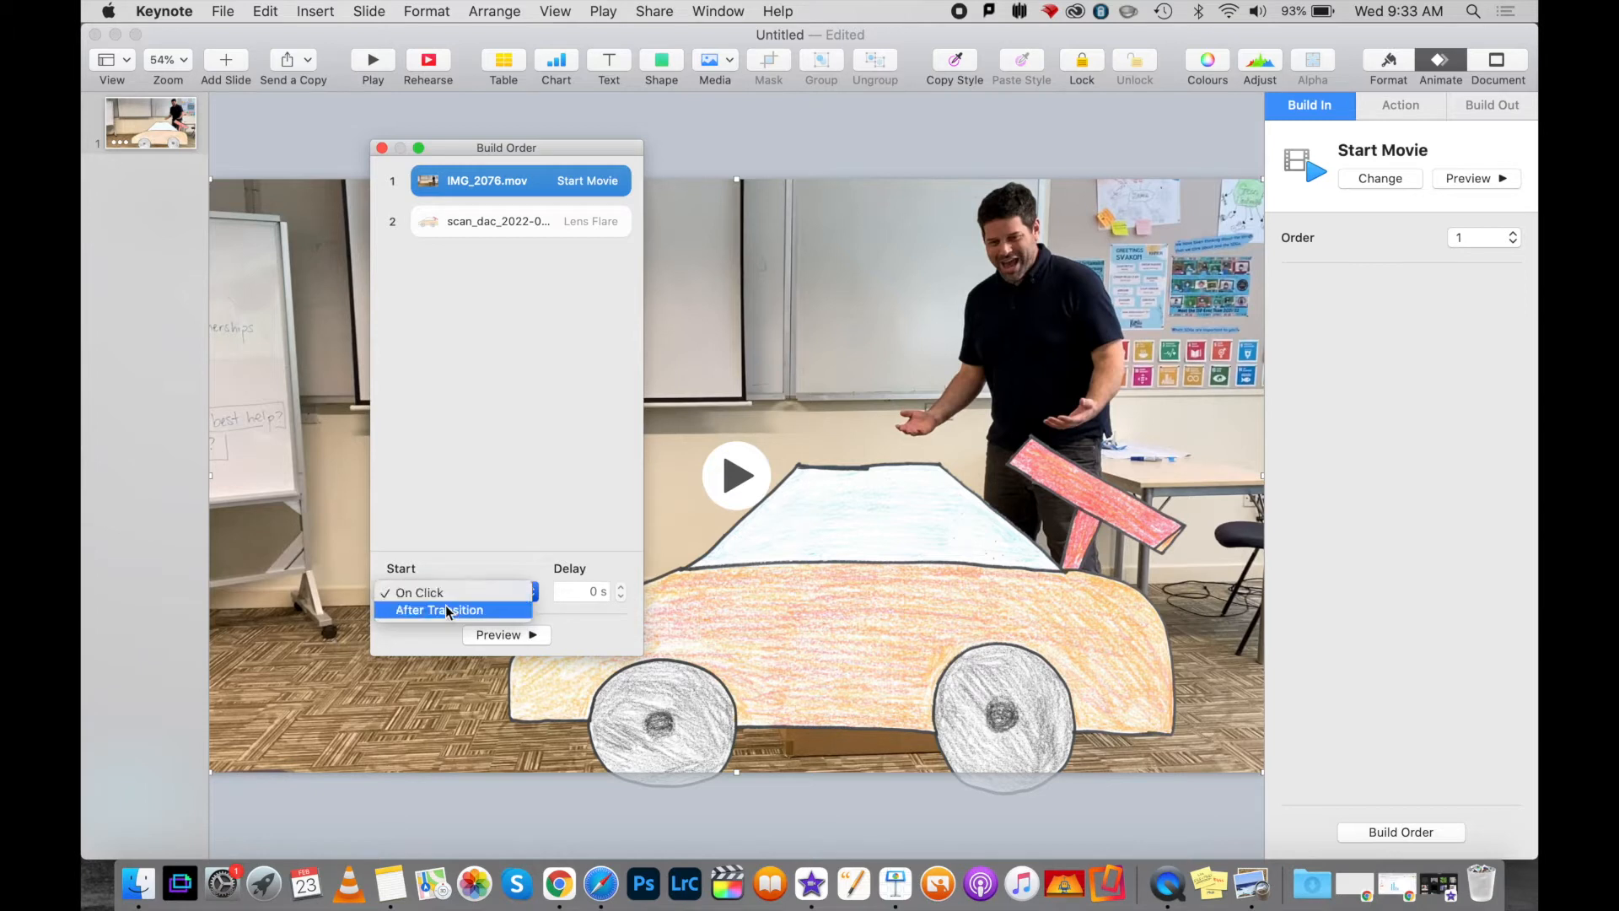
click(446, 609)
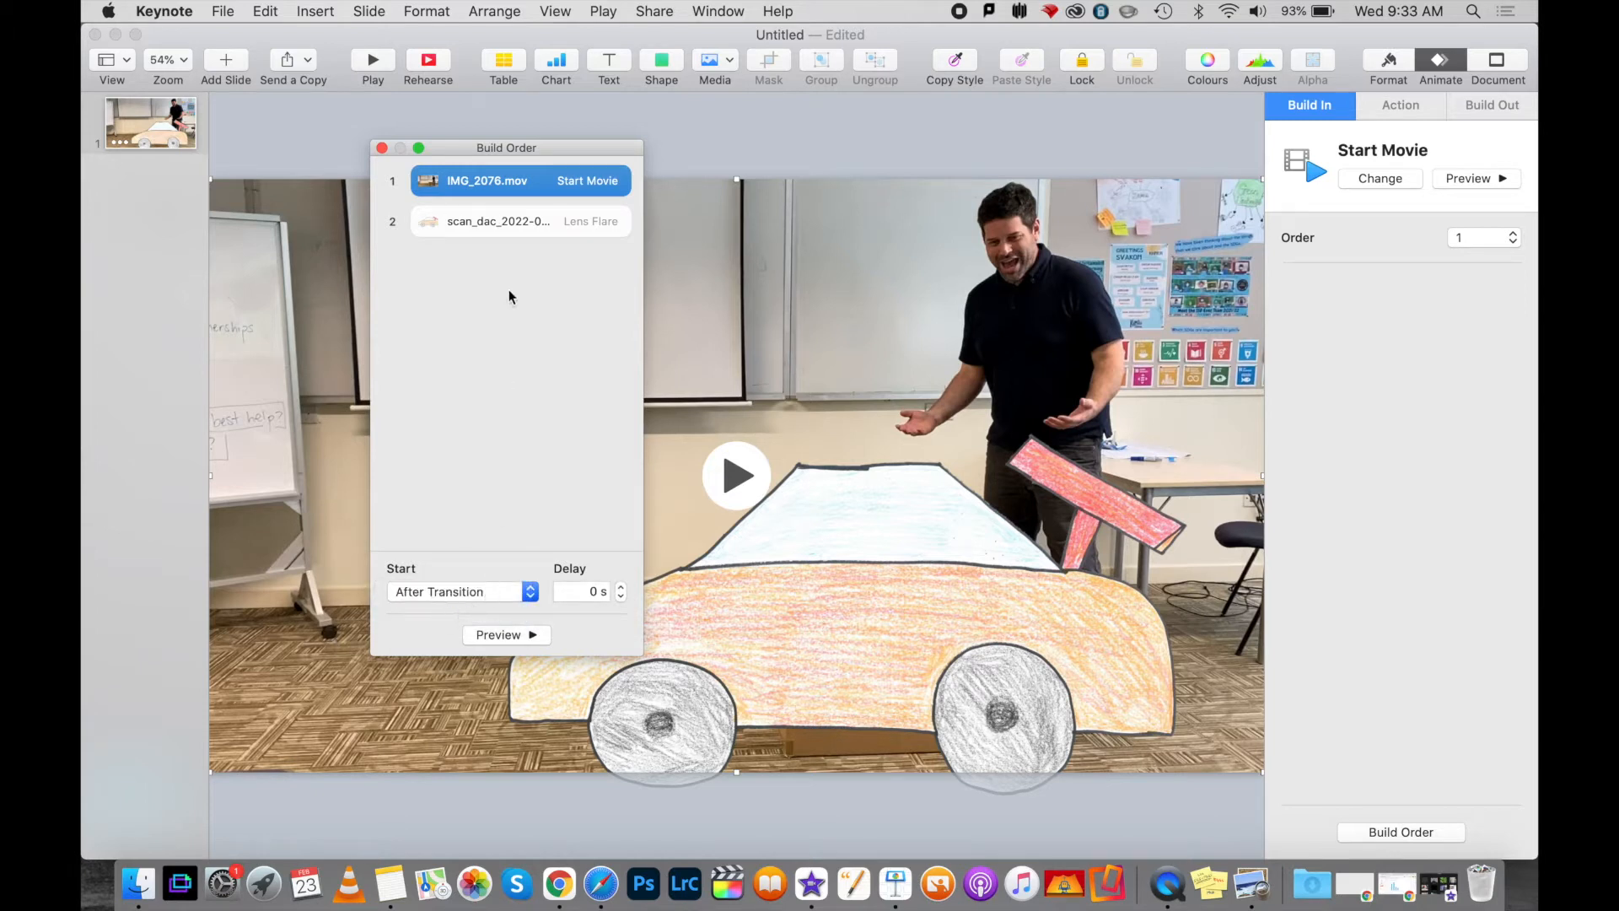
Step: Set the car's Lens Flare build to start with build 1 after a 15.10 s delay, and close the build order
click(506, 217)
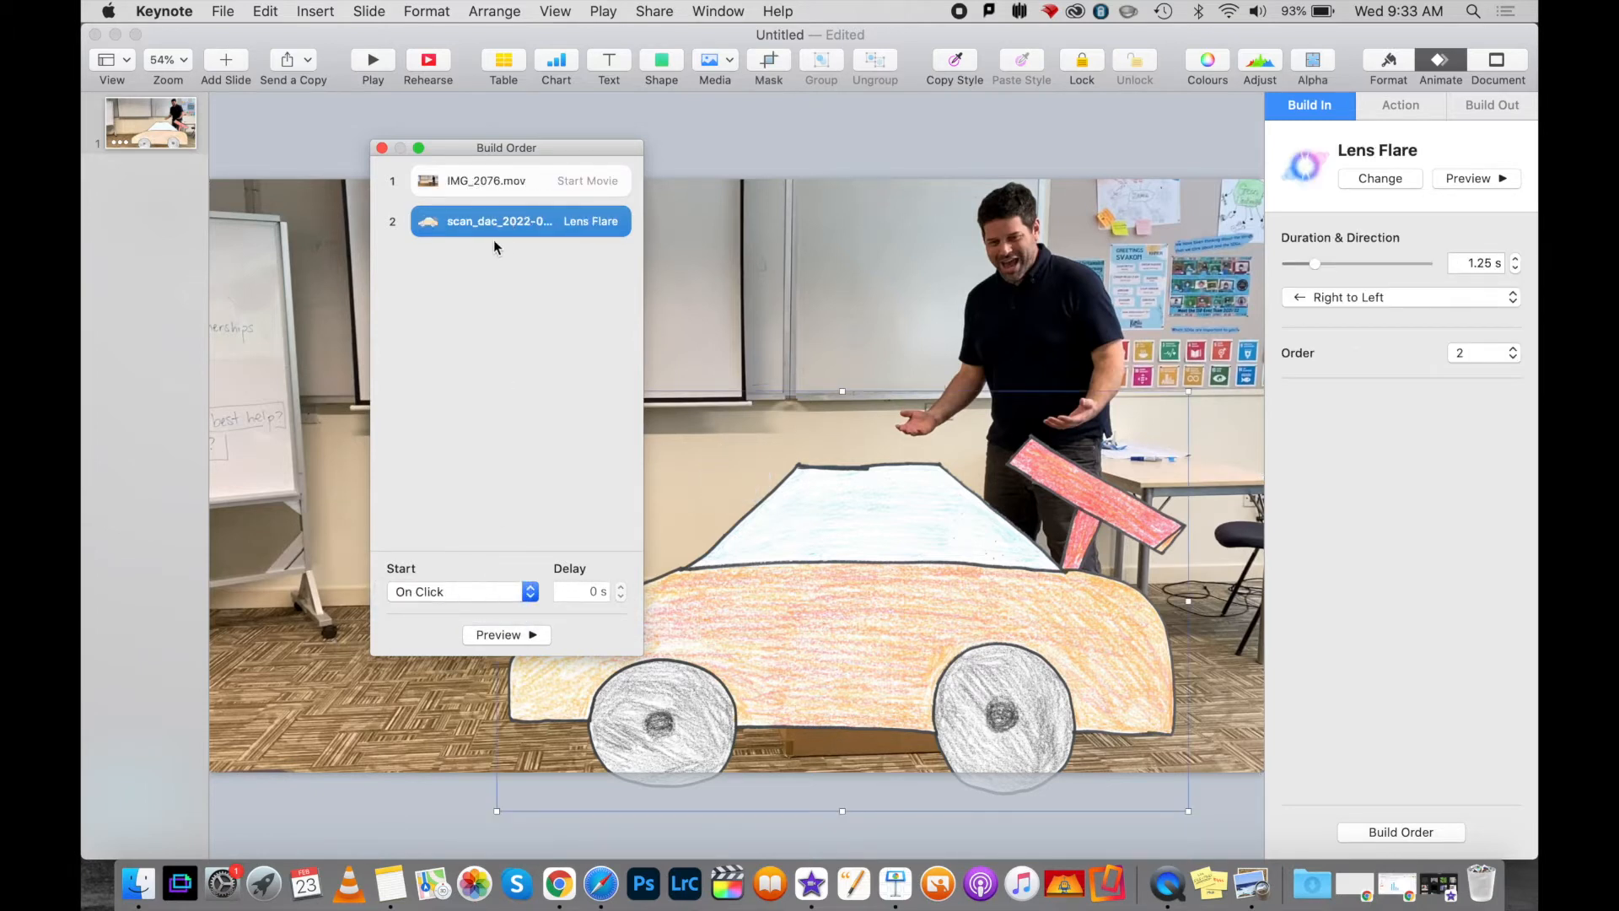
click(475, 592)
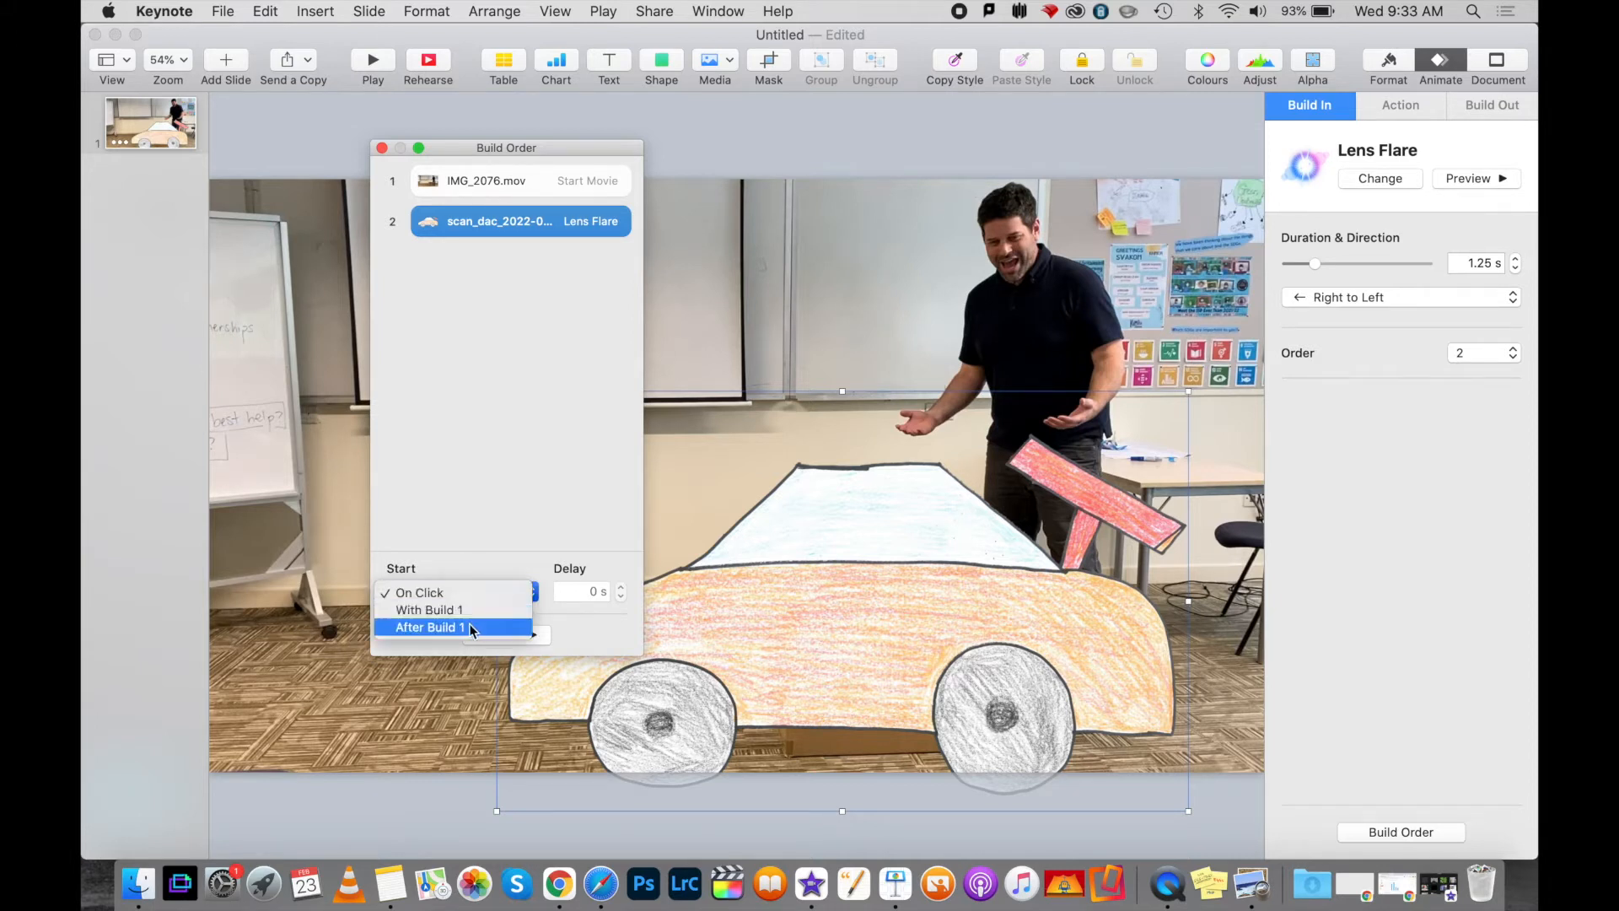
click(474, 610)
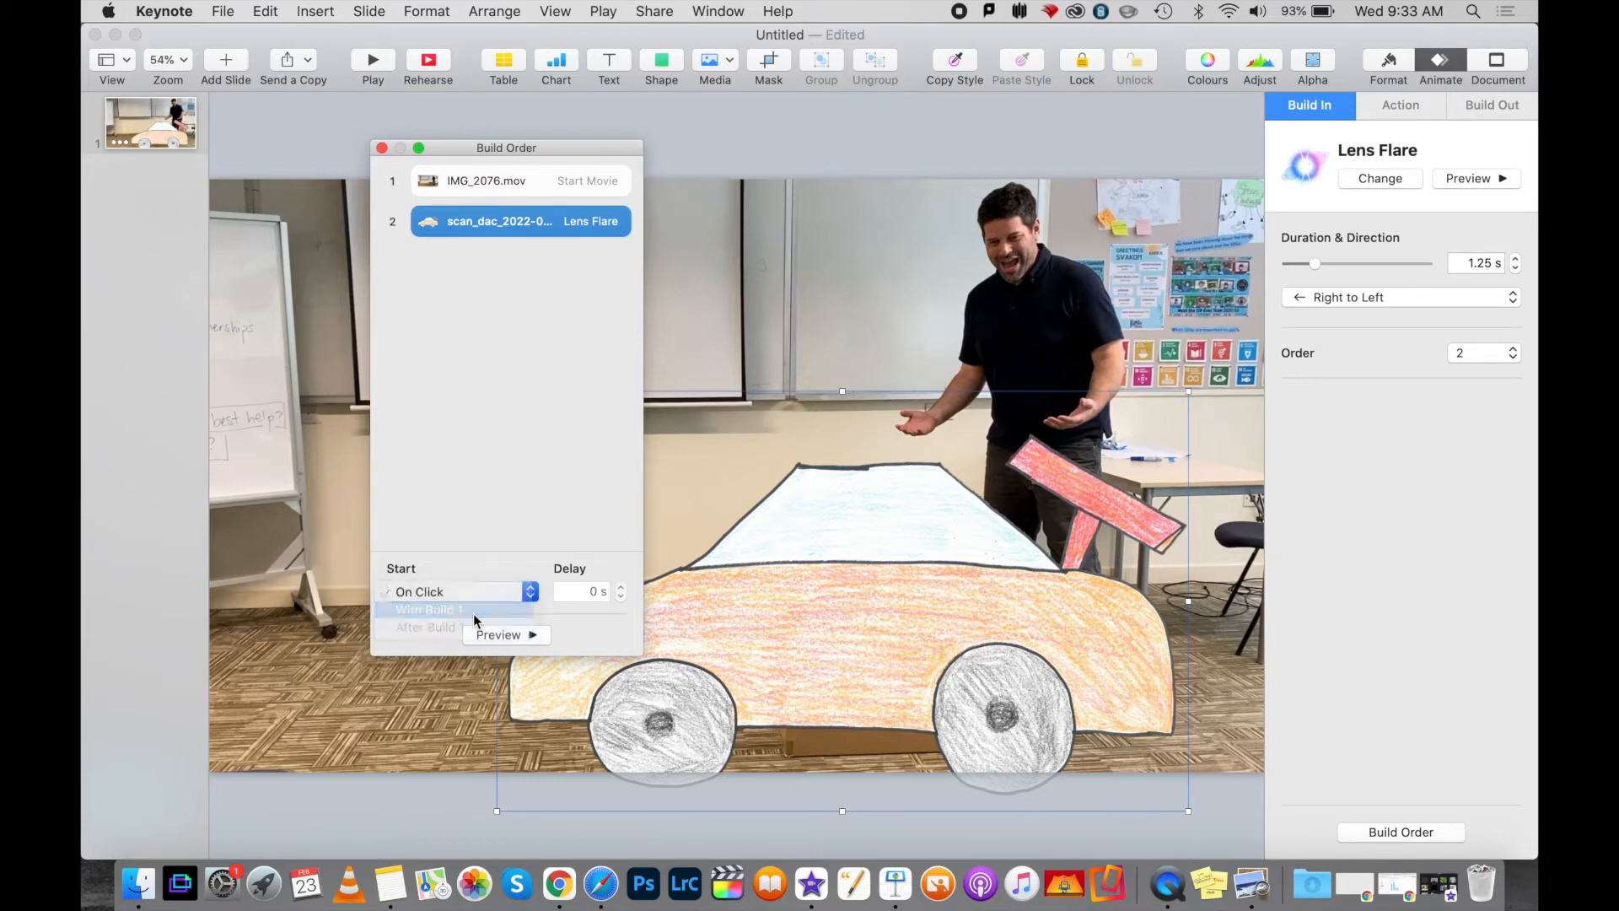
click(597, 592)
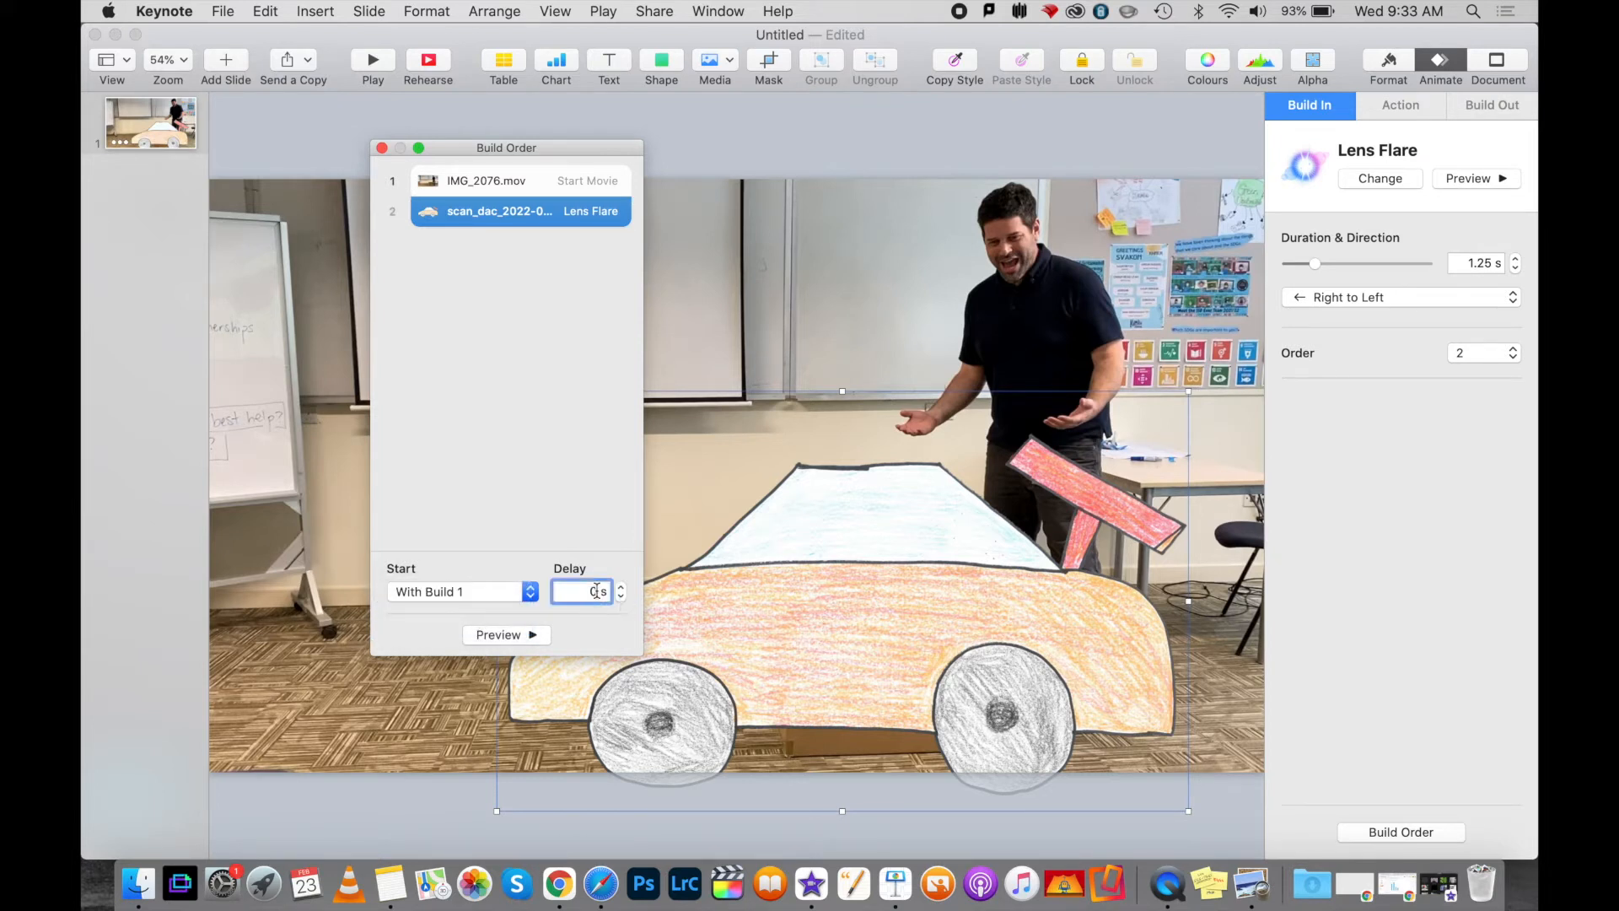
key(BackSpace)
text(0)
text(15.1)
click(601, 508)
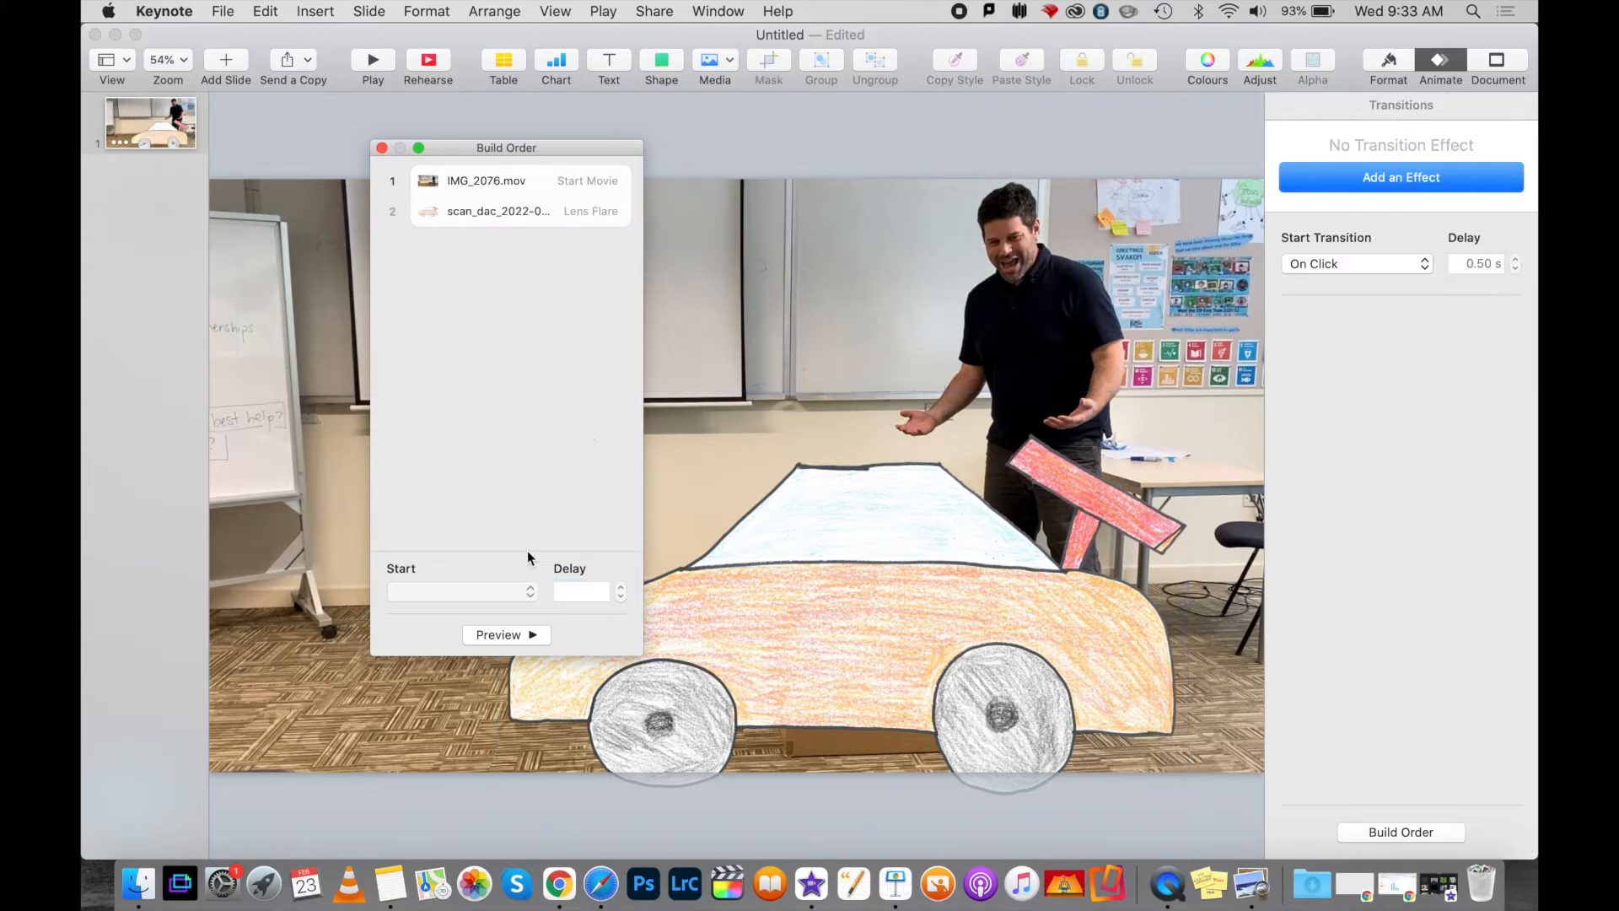
click(538, 180)
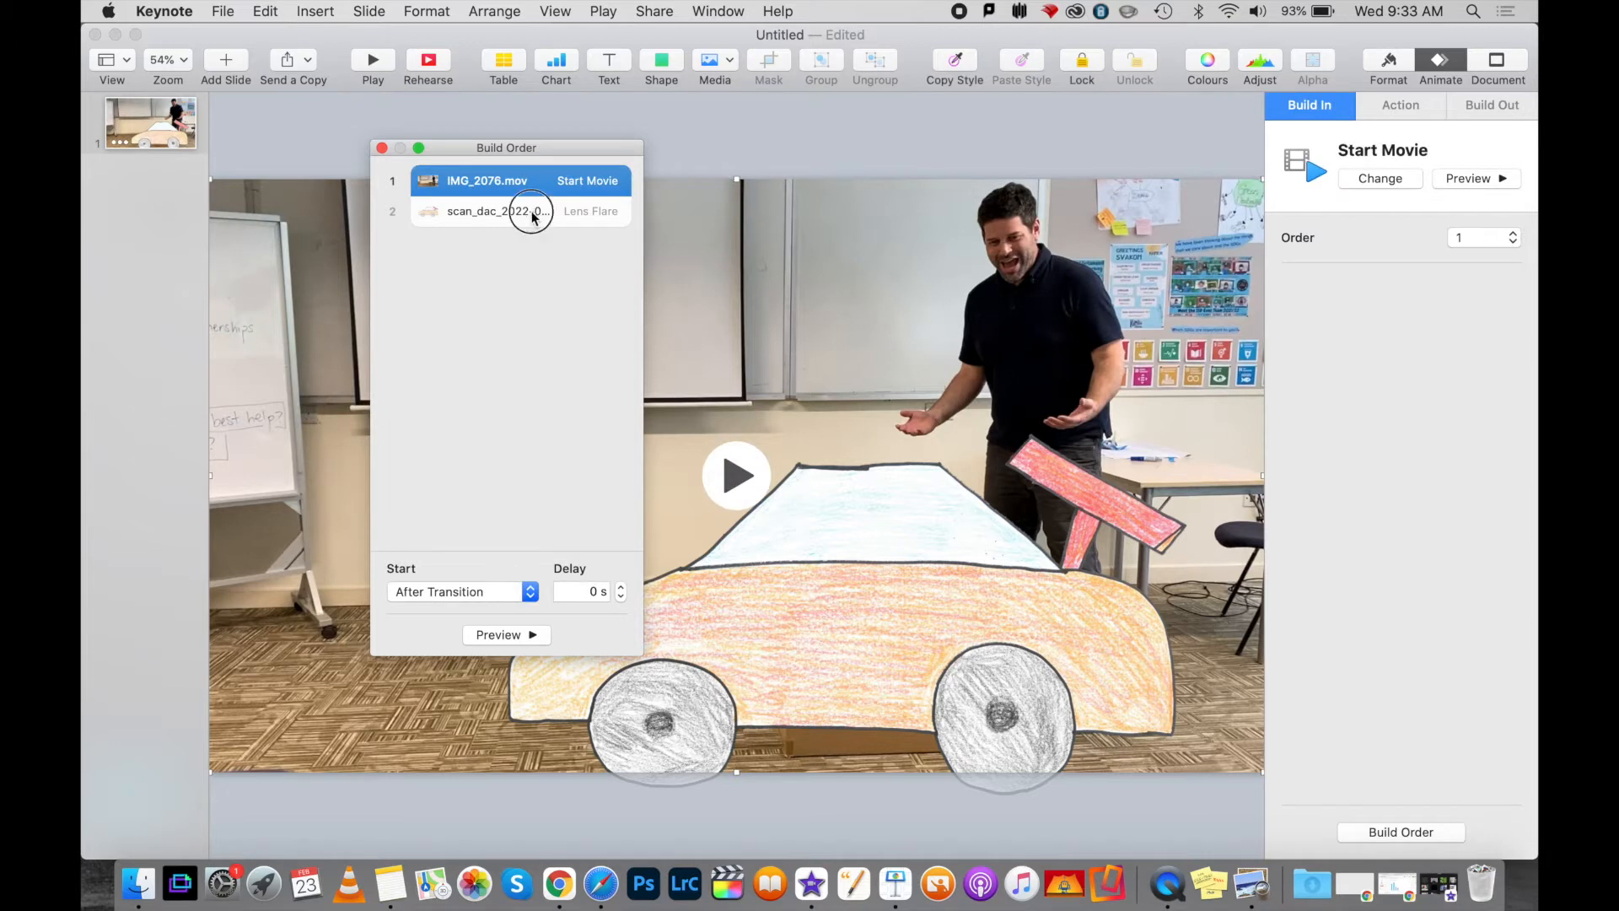
click(533, 213)
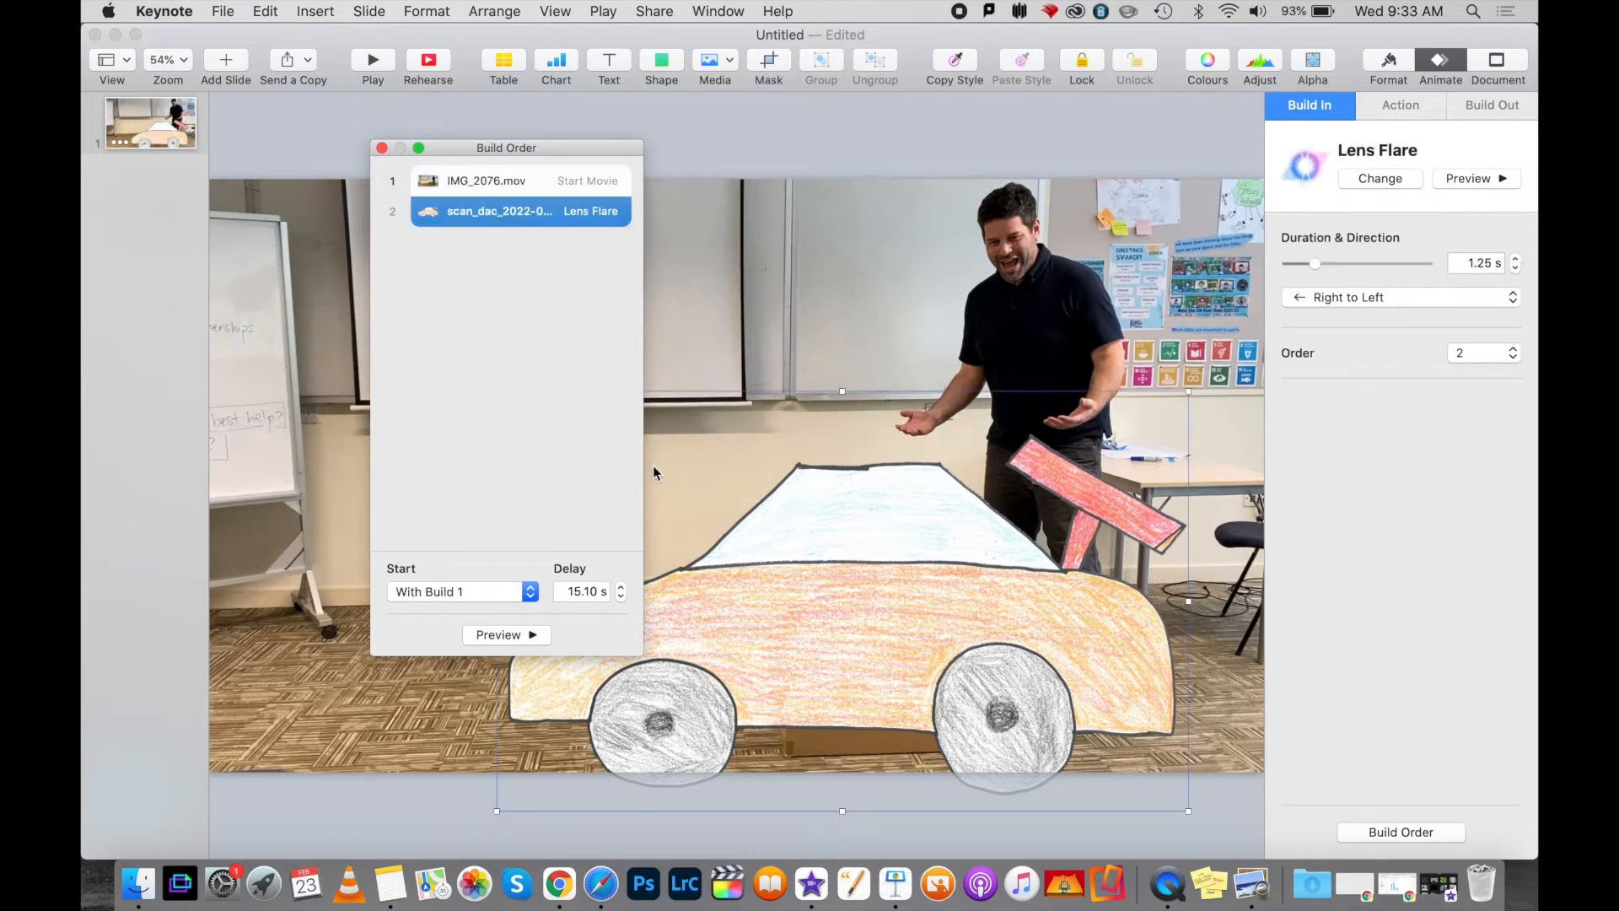
click(382, 147)
Step: Move the trim start of the background movie back to 00:00:00.000 and trim its end earlier
click(1047, 312)
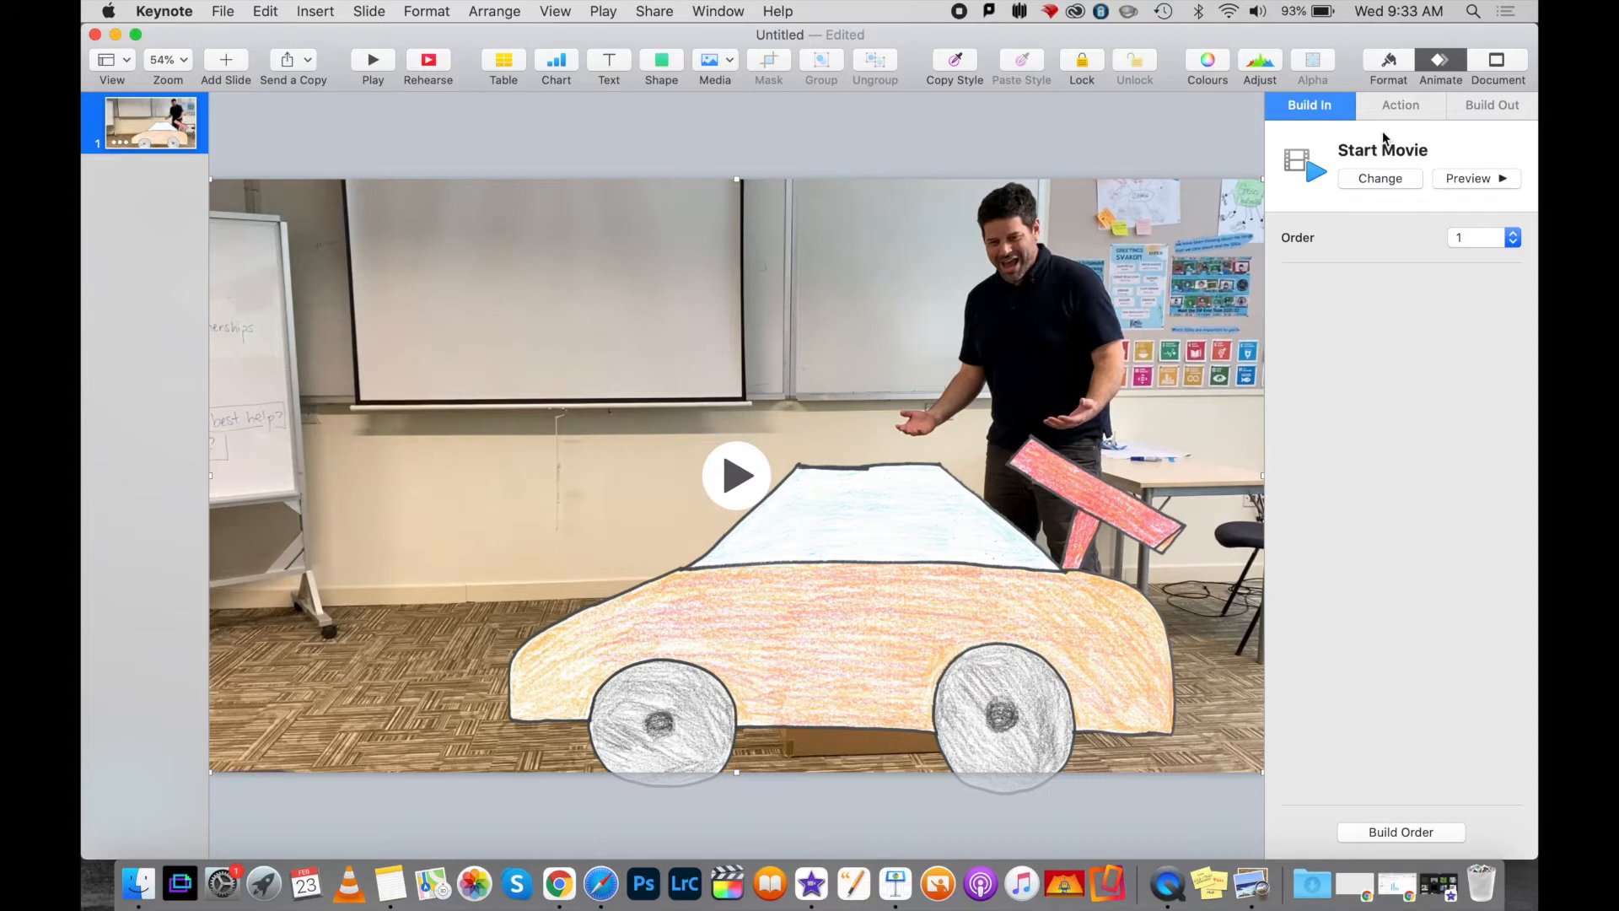
click(1392, 63)
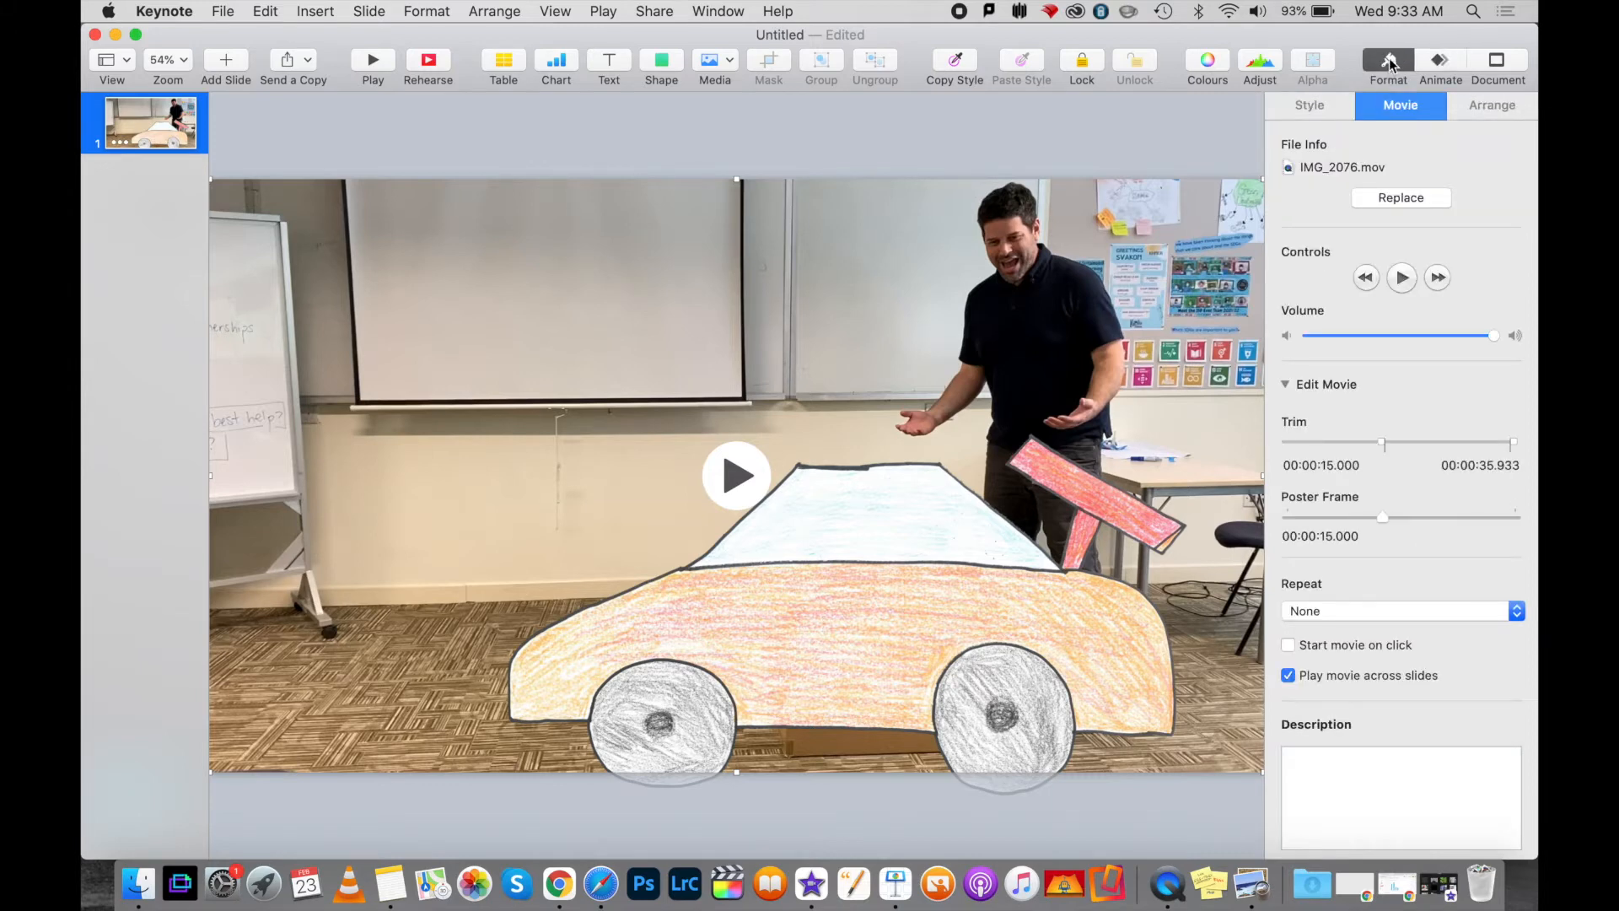
drag(1382, 441, 1242, 448)
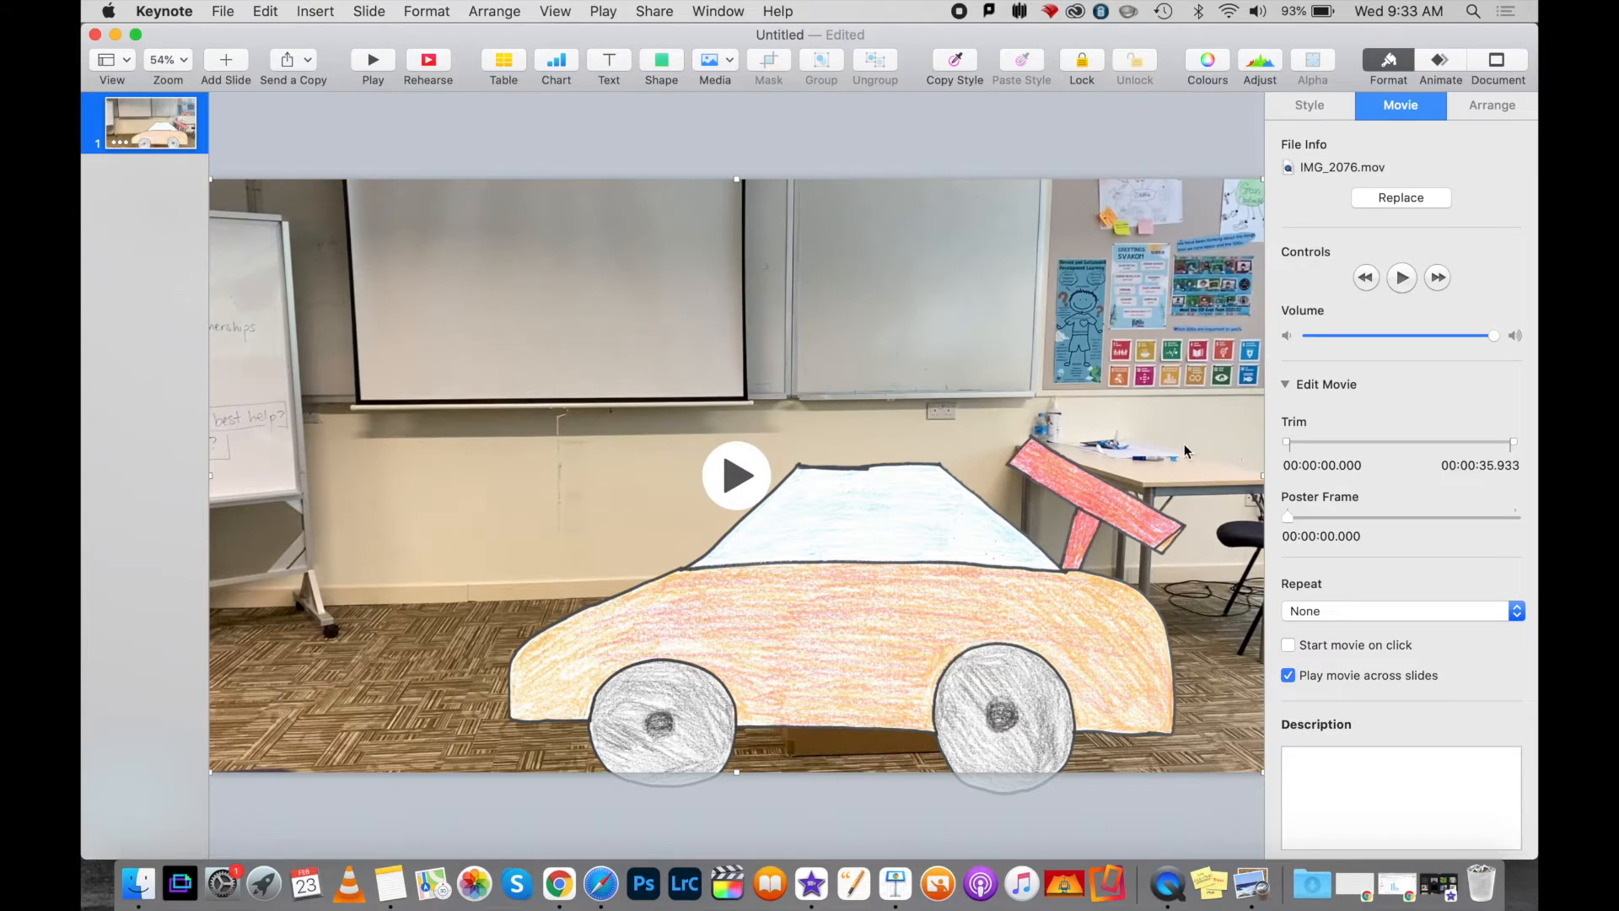
click(1513, 445)
drag(1514, 444, 1469, 449)
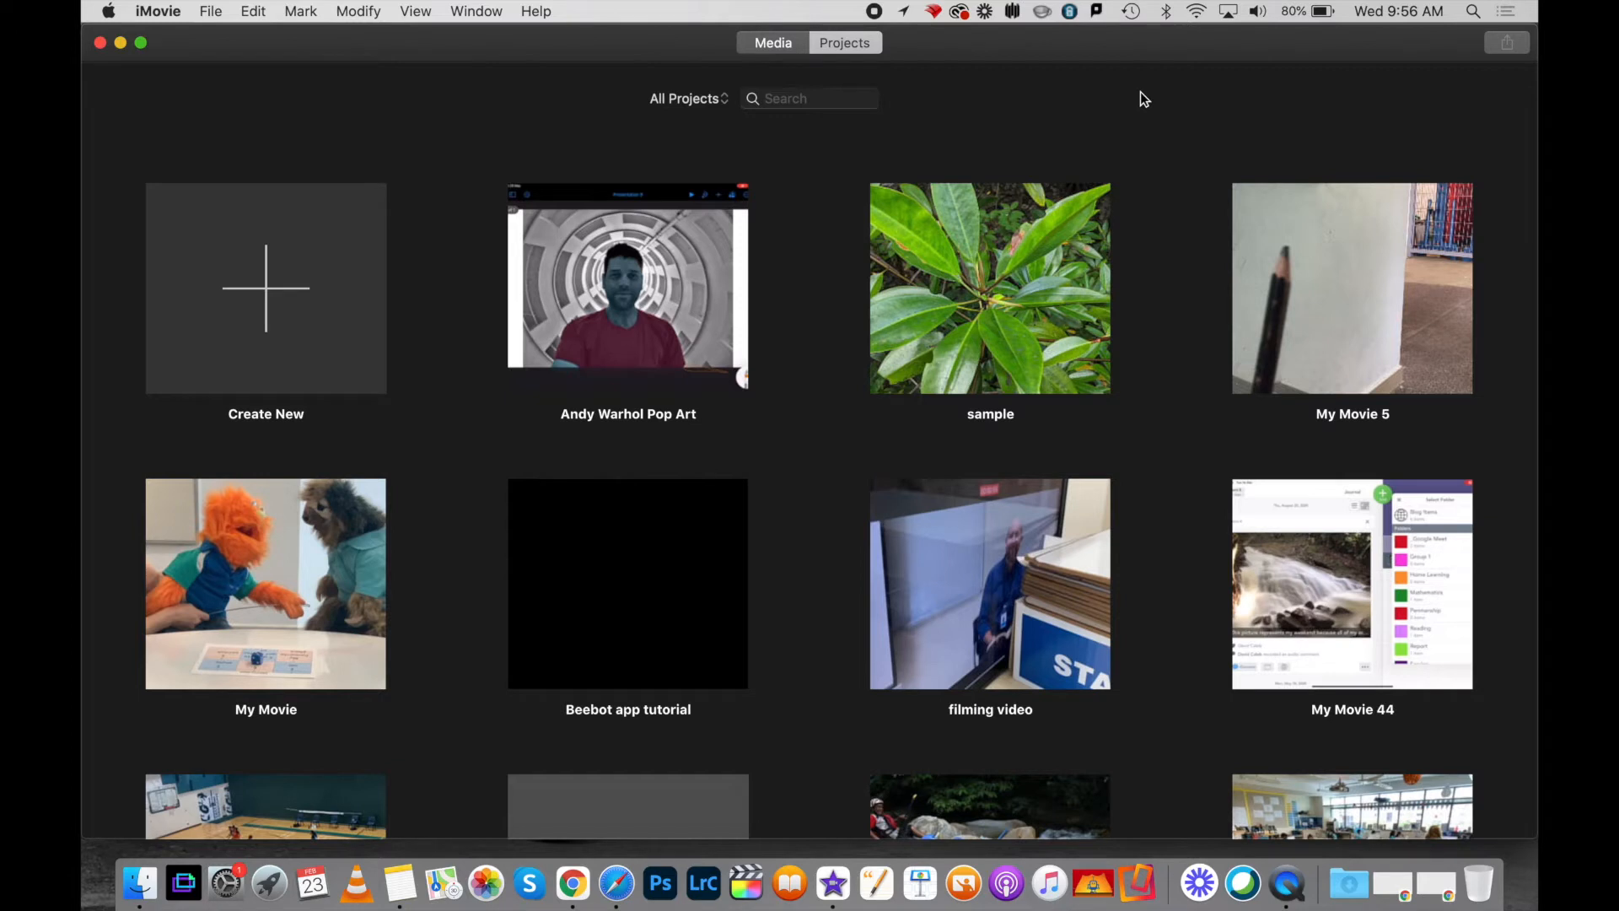
Step: Switch to iMovie and create a new movie project
click(486, 42)
click(266, 302)
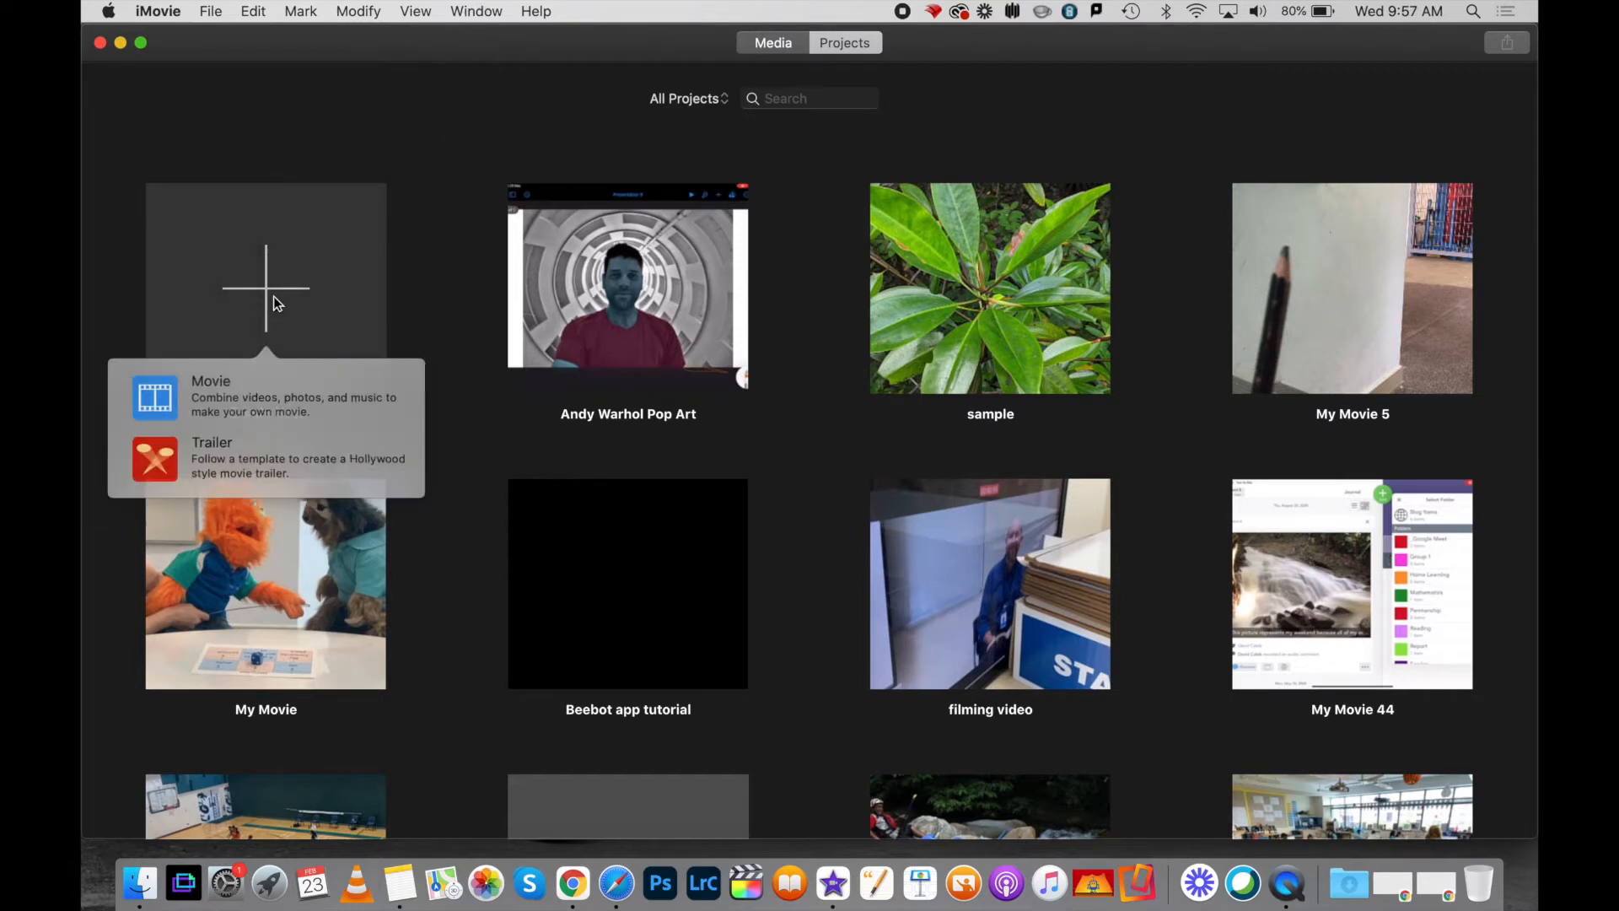
click(241, 392)
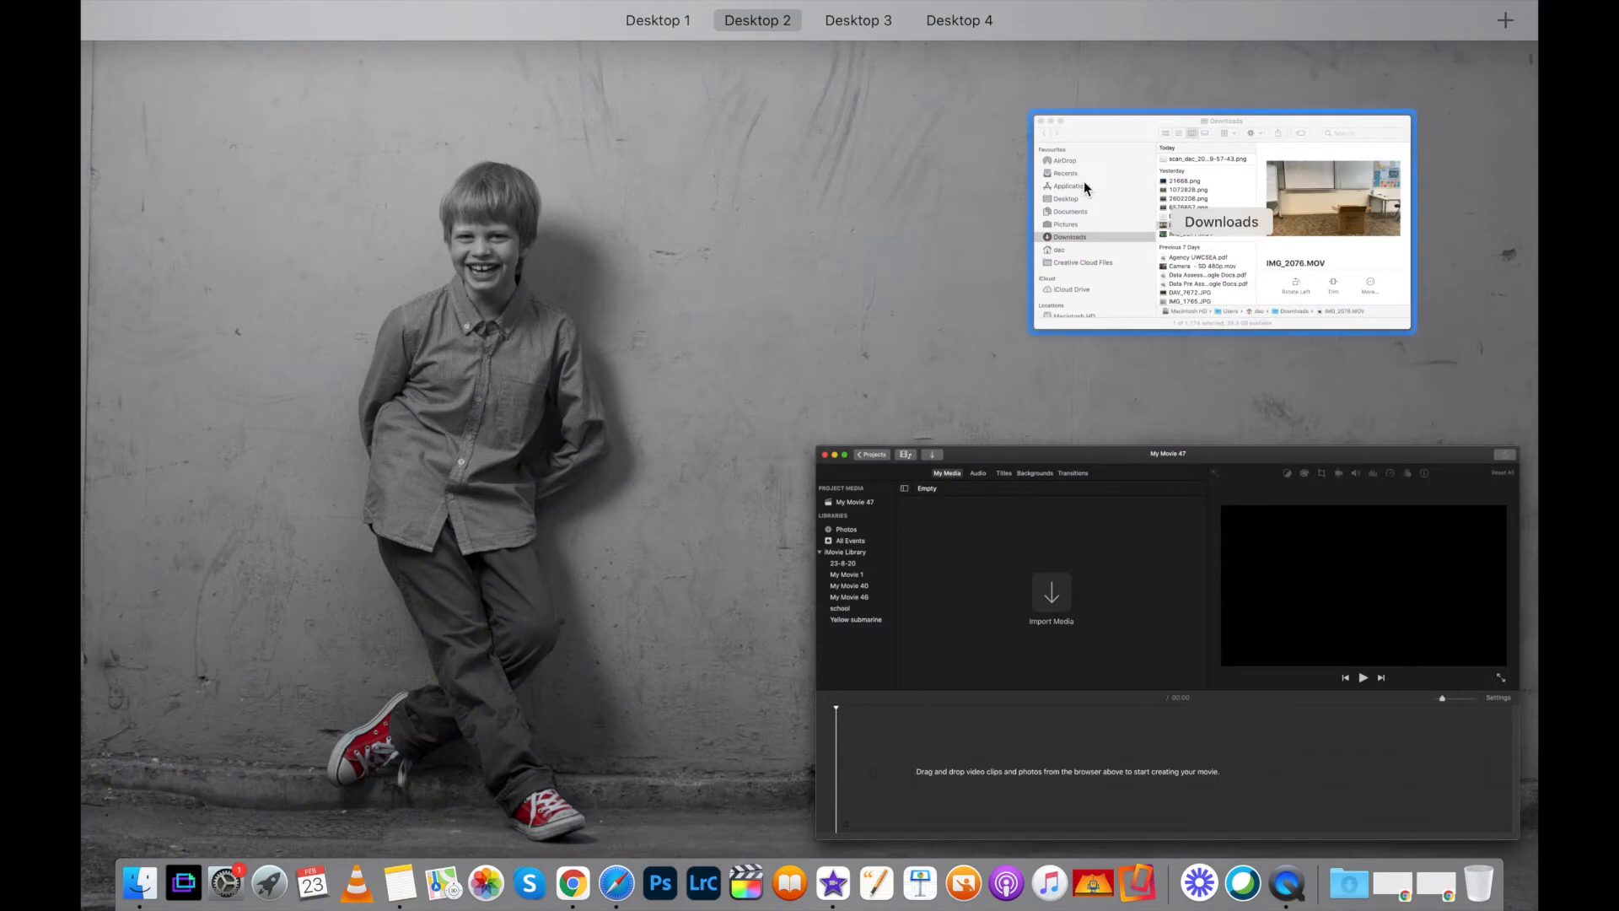
Step: Add IMG_2076.MOV from the Downloads folder to the empty timeline and look at IMG_2077.MOV in the file preview
click(1084, 180)
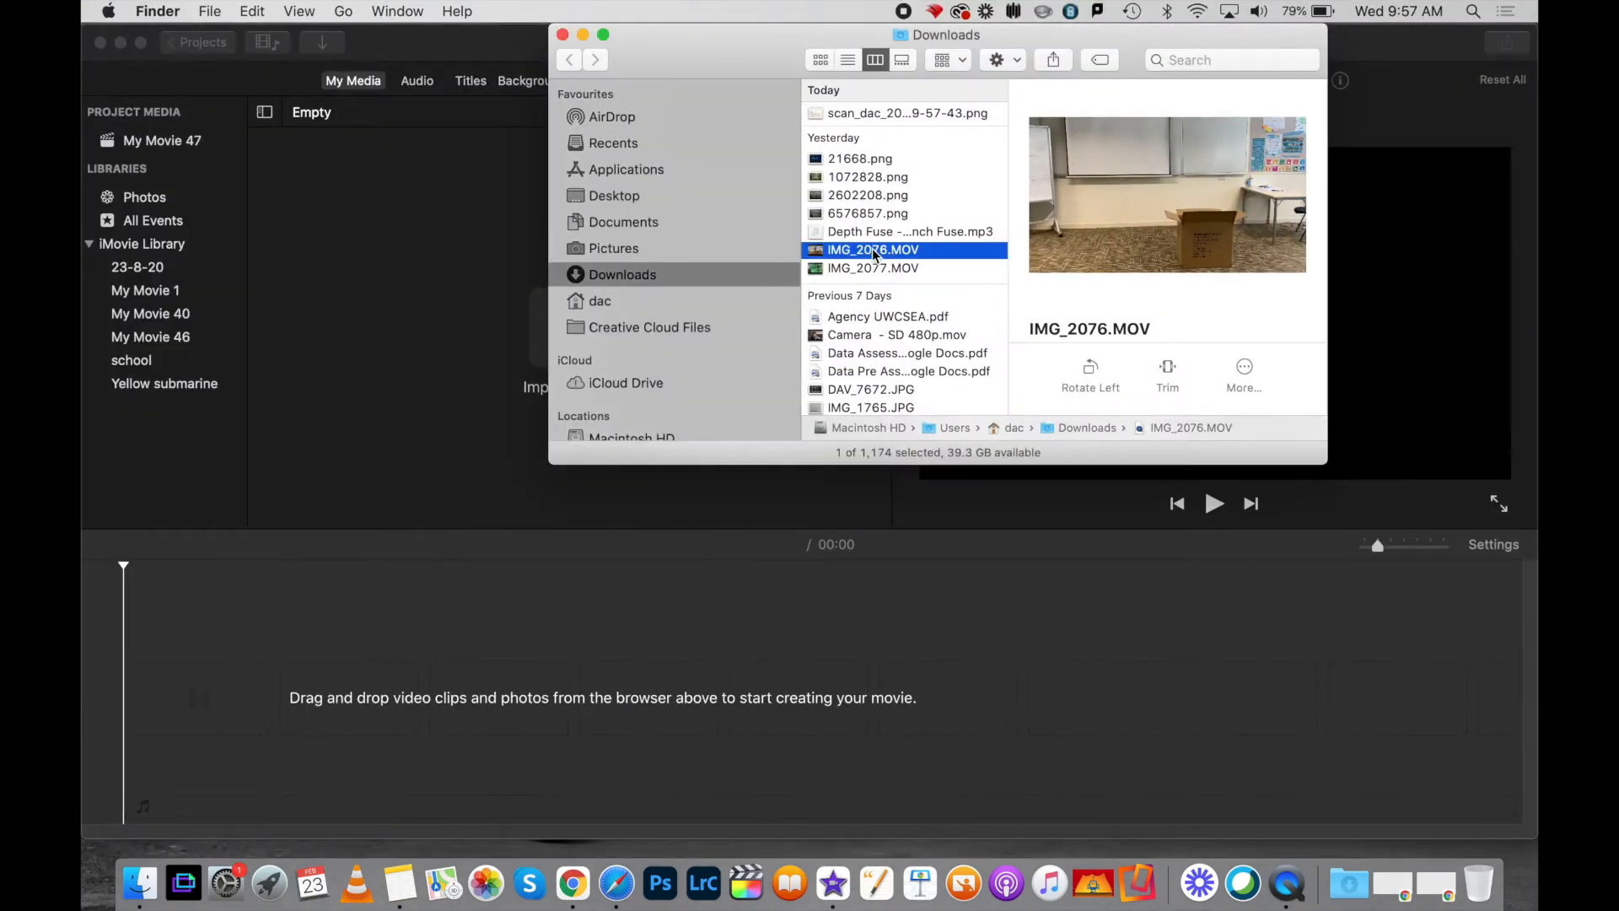
drag(872, 253, 341, 703)
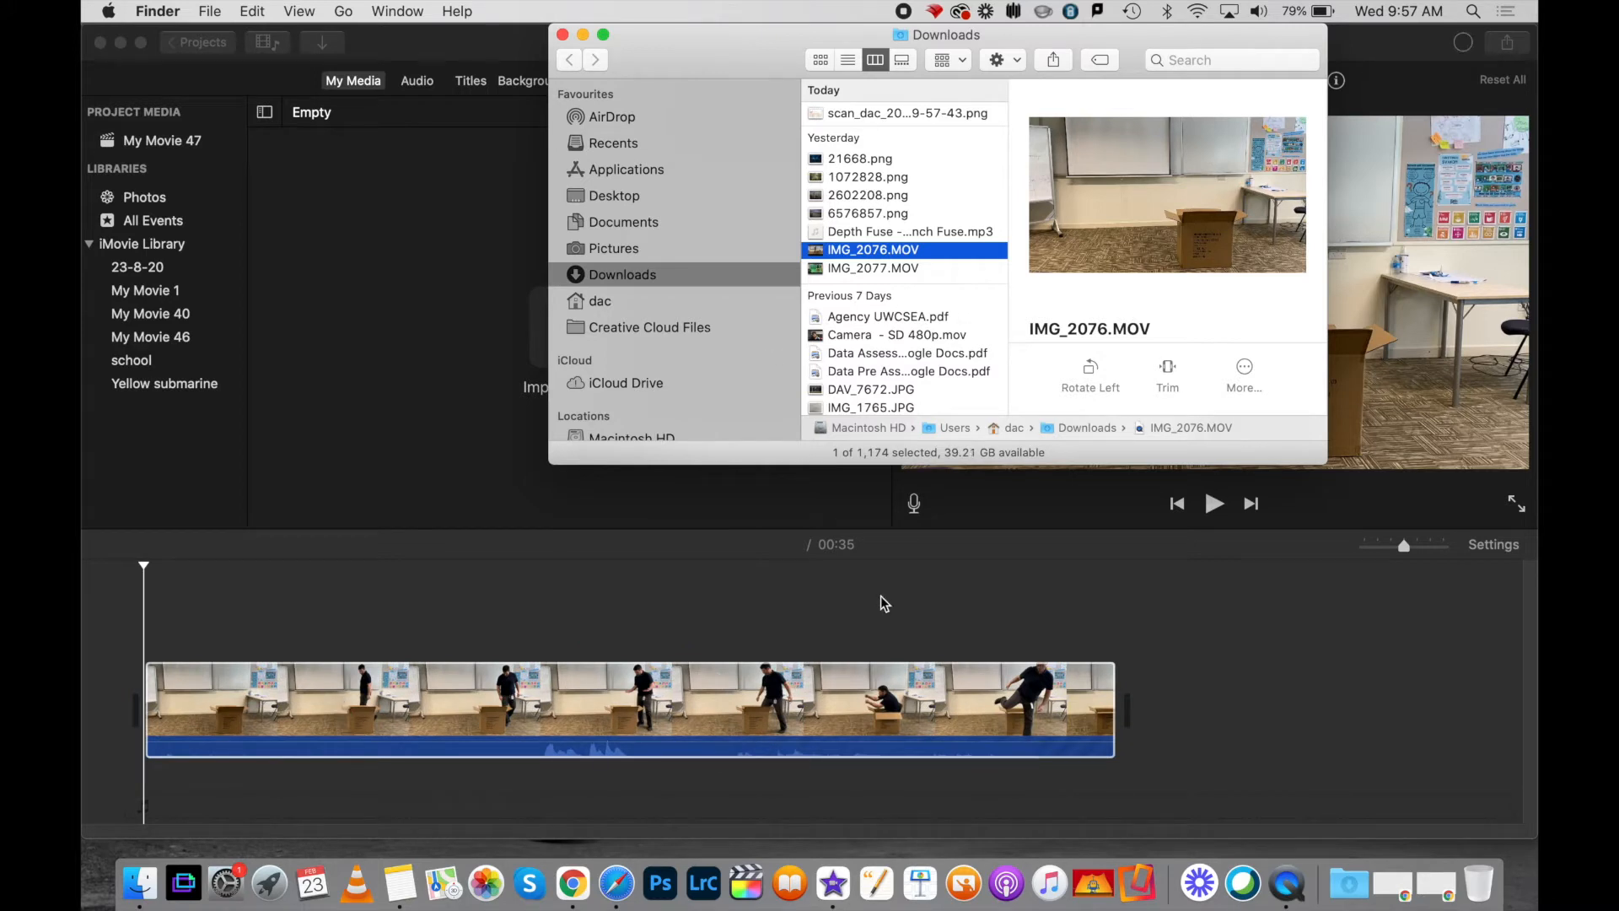
click(882, 268)
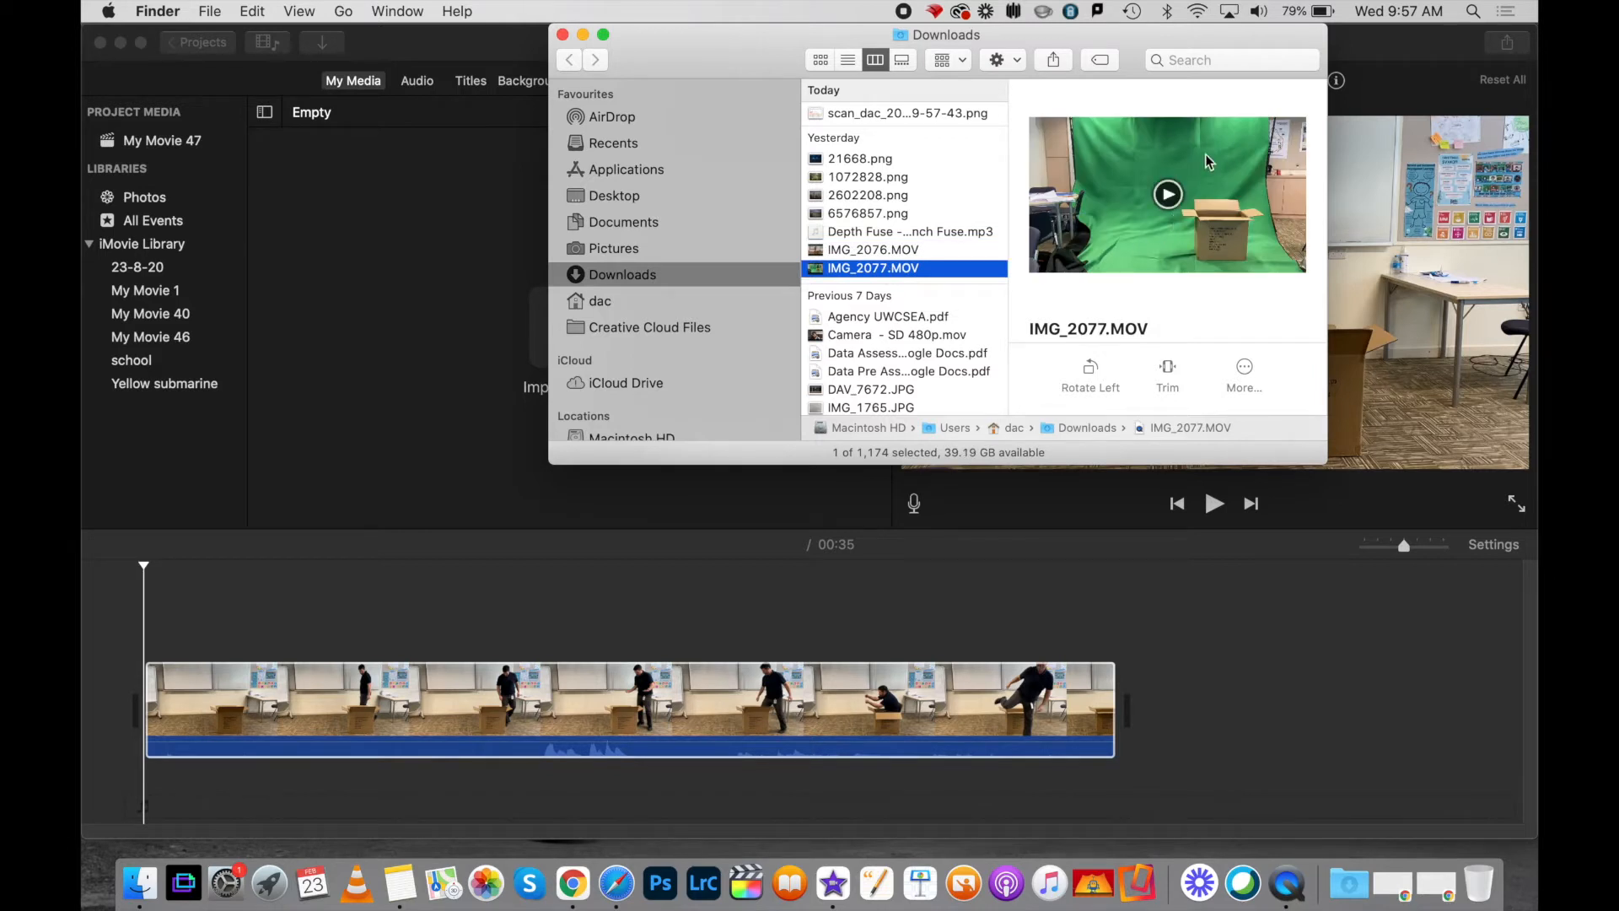
click(870, 619)
Step: Split the classroom clip at 00:04, before the person enters, and delete the opening part
click(544, 683)
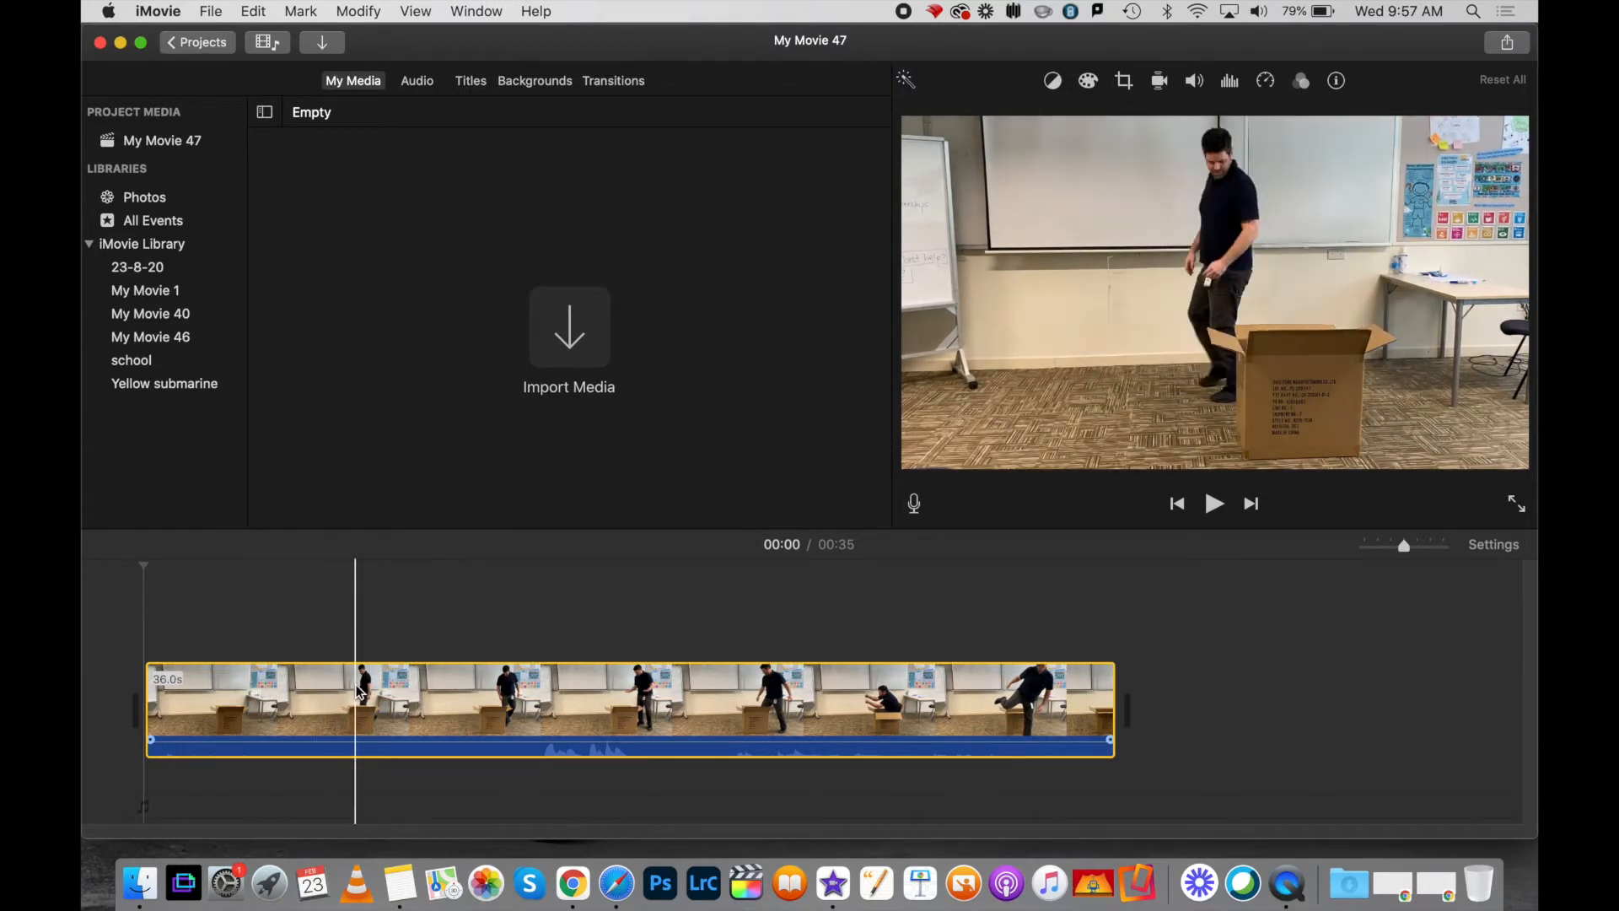
click(259, 690)
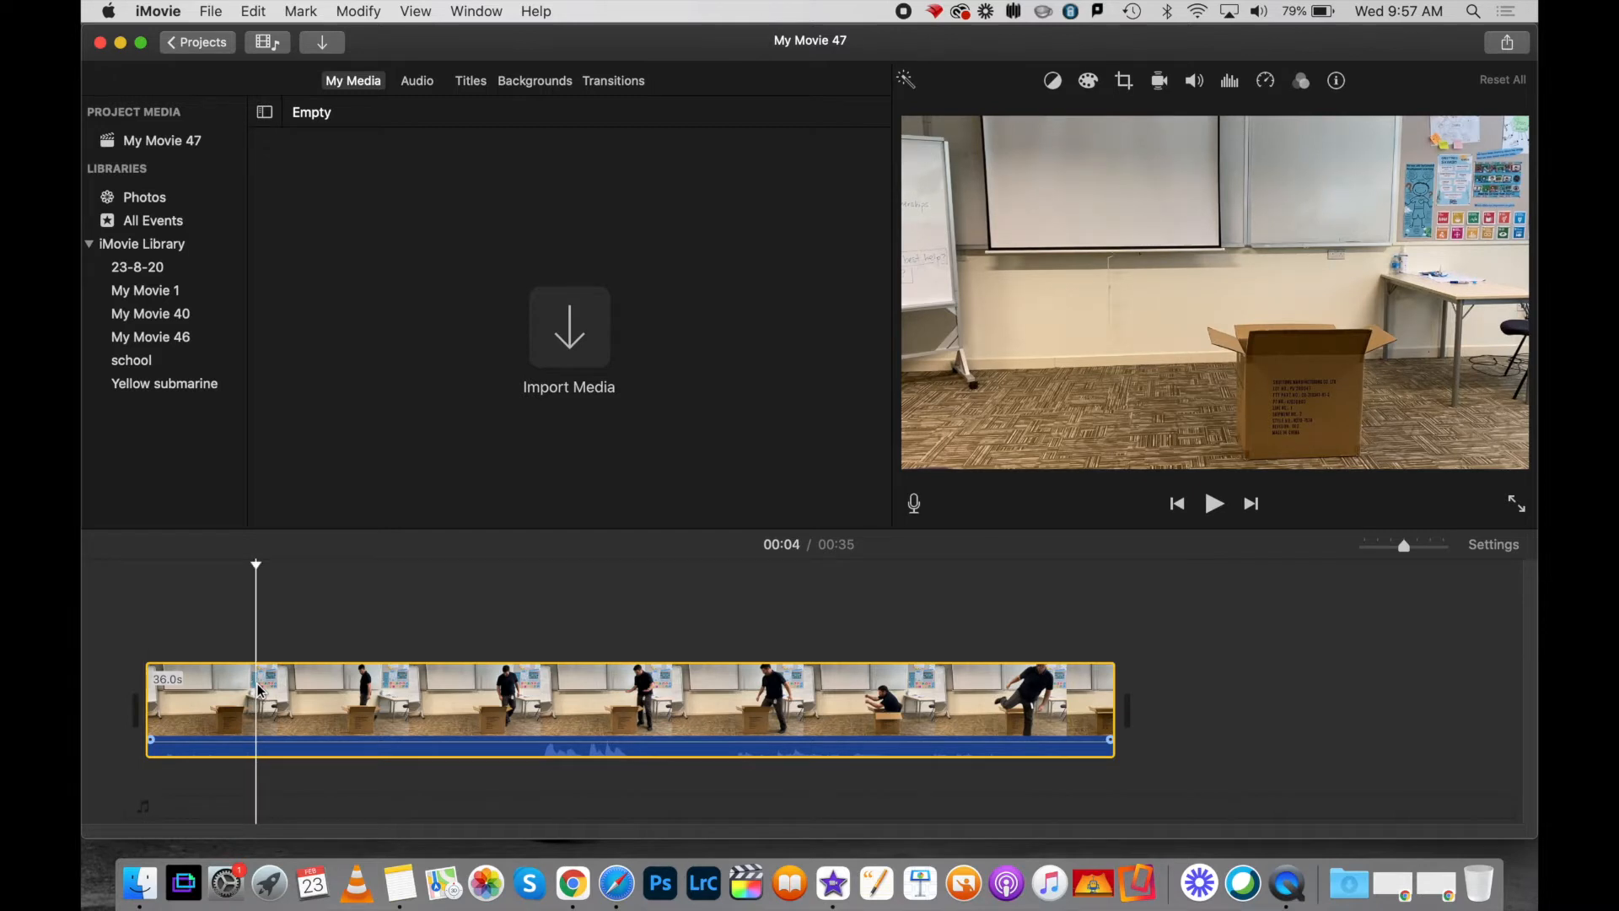
key(super+b)
click(221, 687)
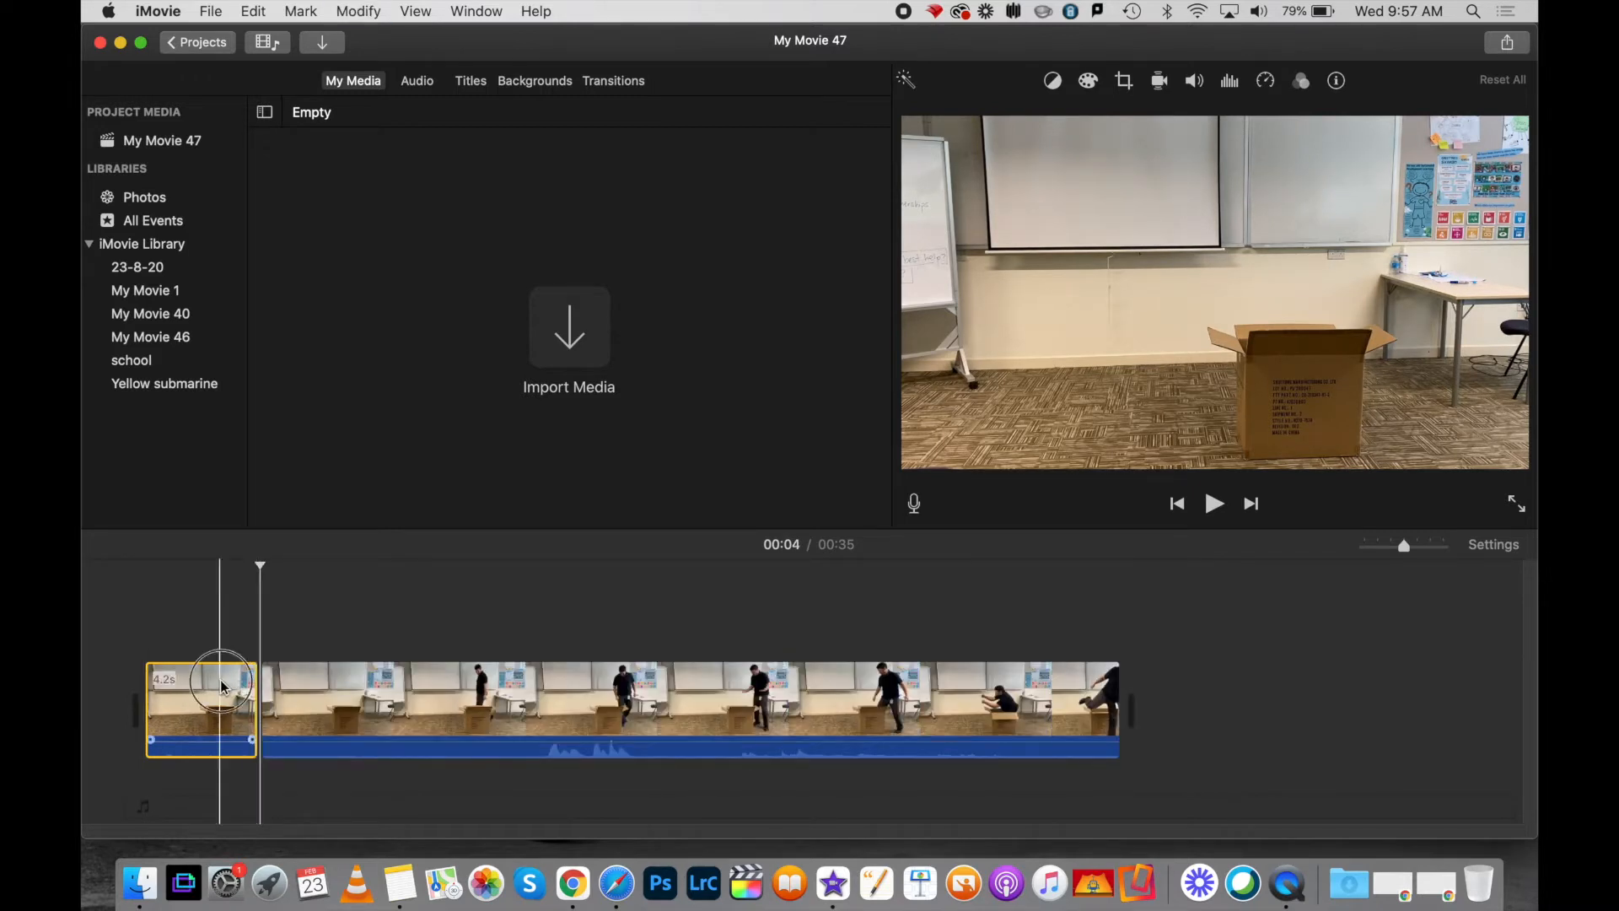
key(Delete)
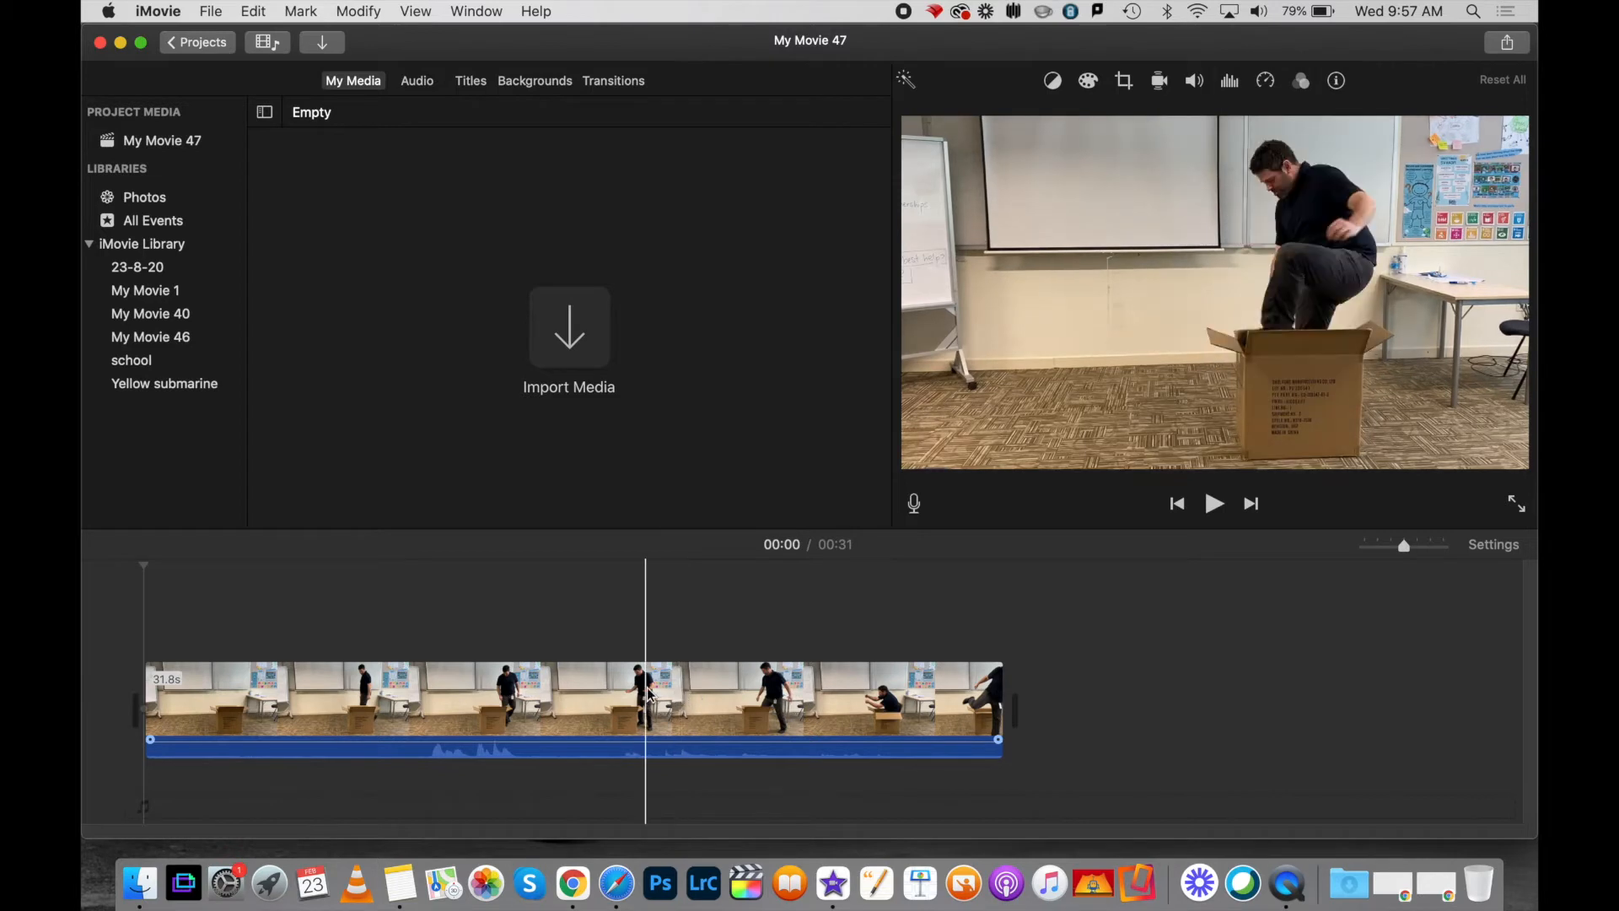
Step: Split the classroom clip at 00:15, where the person stands behind the box, and delete everything after the cut
click(563, 686)
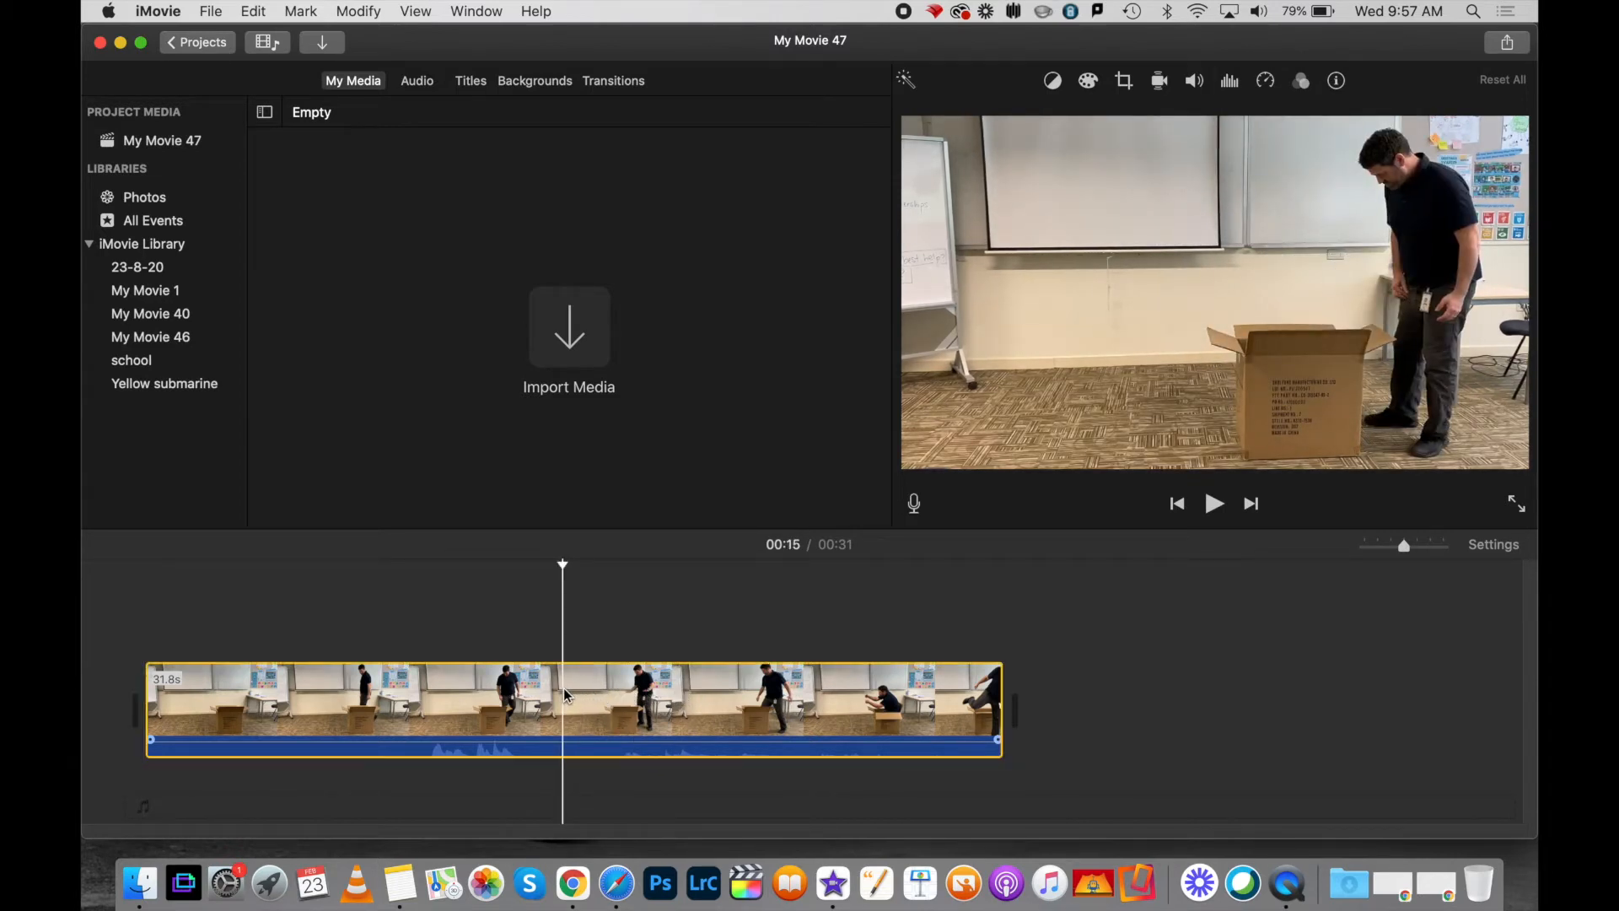
key(super+b)
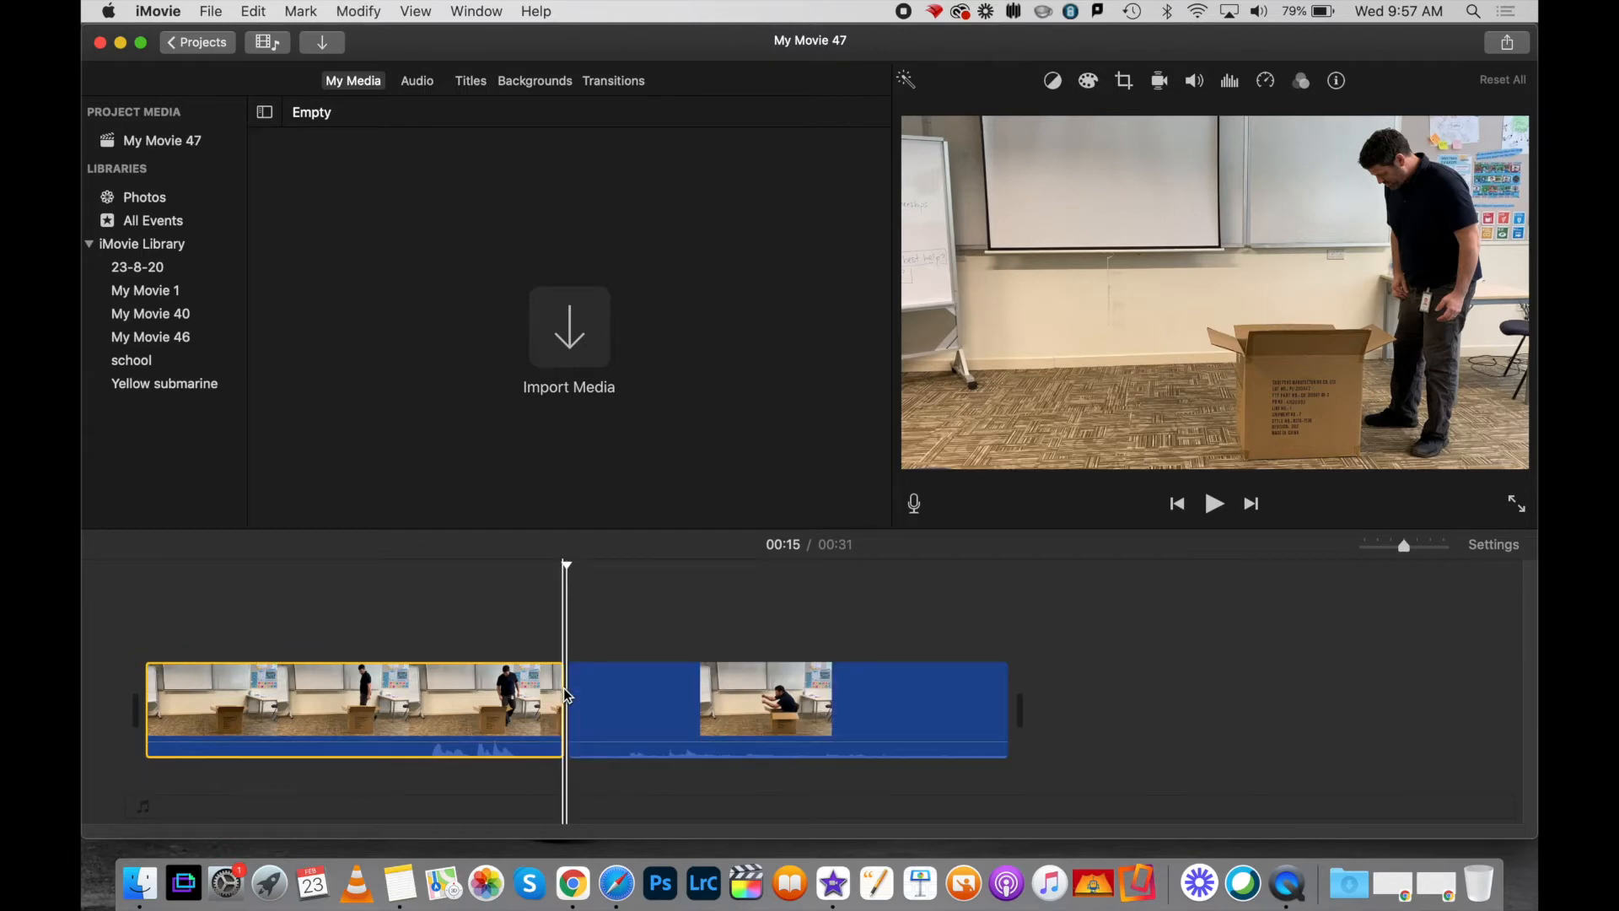
click(636, 692)
key(Delete)
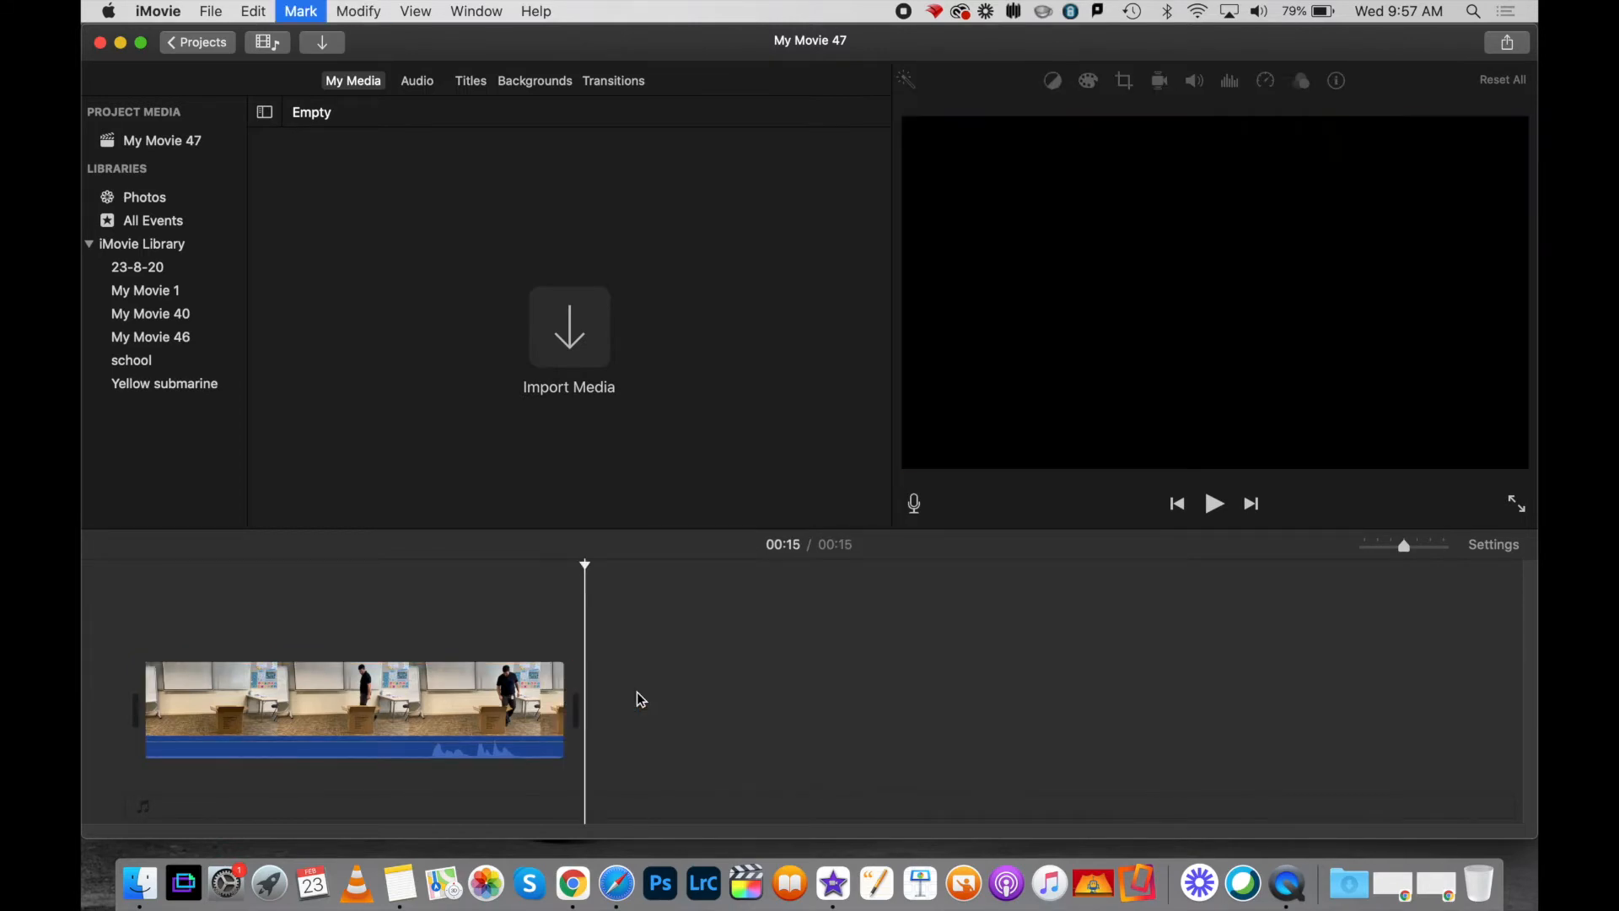
Step: Add IMG_2077.MOV from the Downloads folder to the timeline after the classroom clip
key(ctrl+Up)
click(1216, 207)
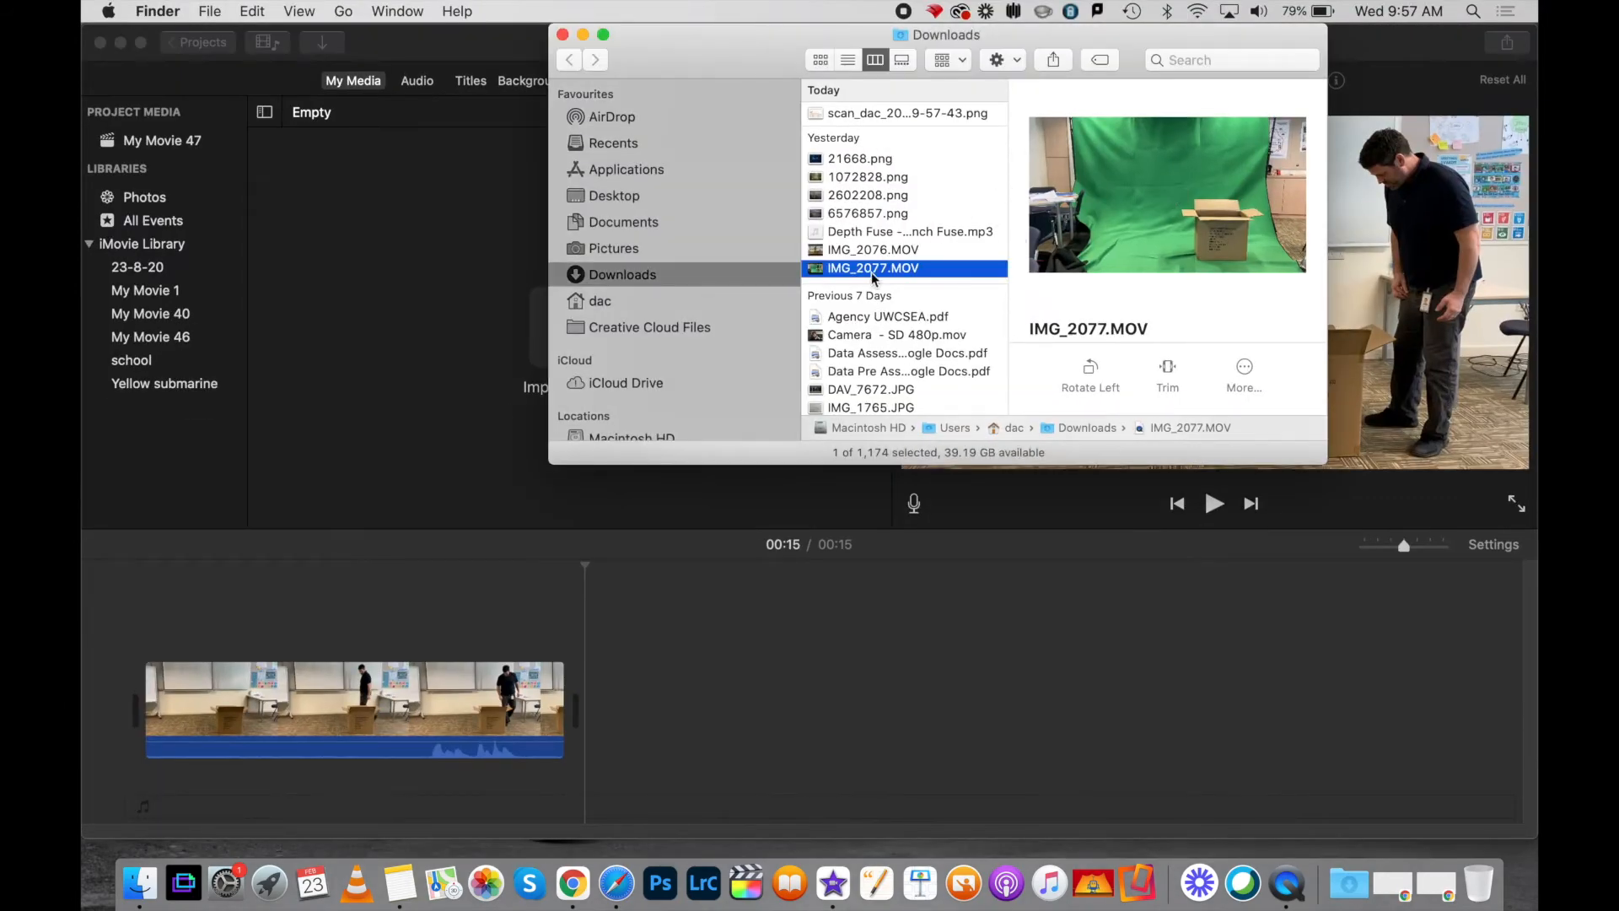
drag(868, 274, 679, 696)
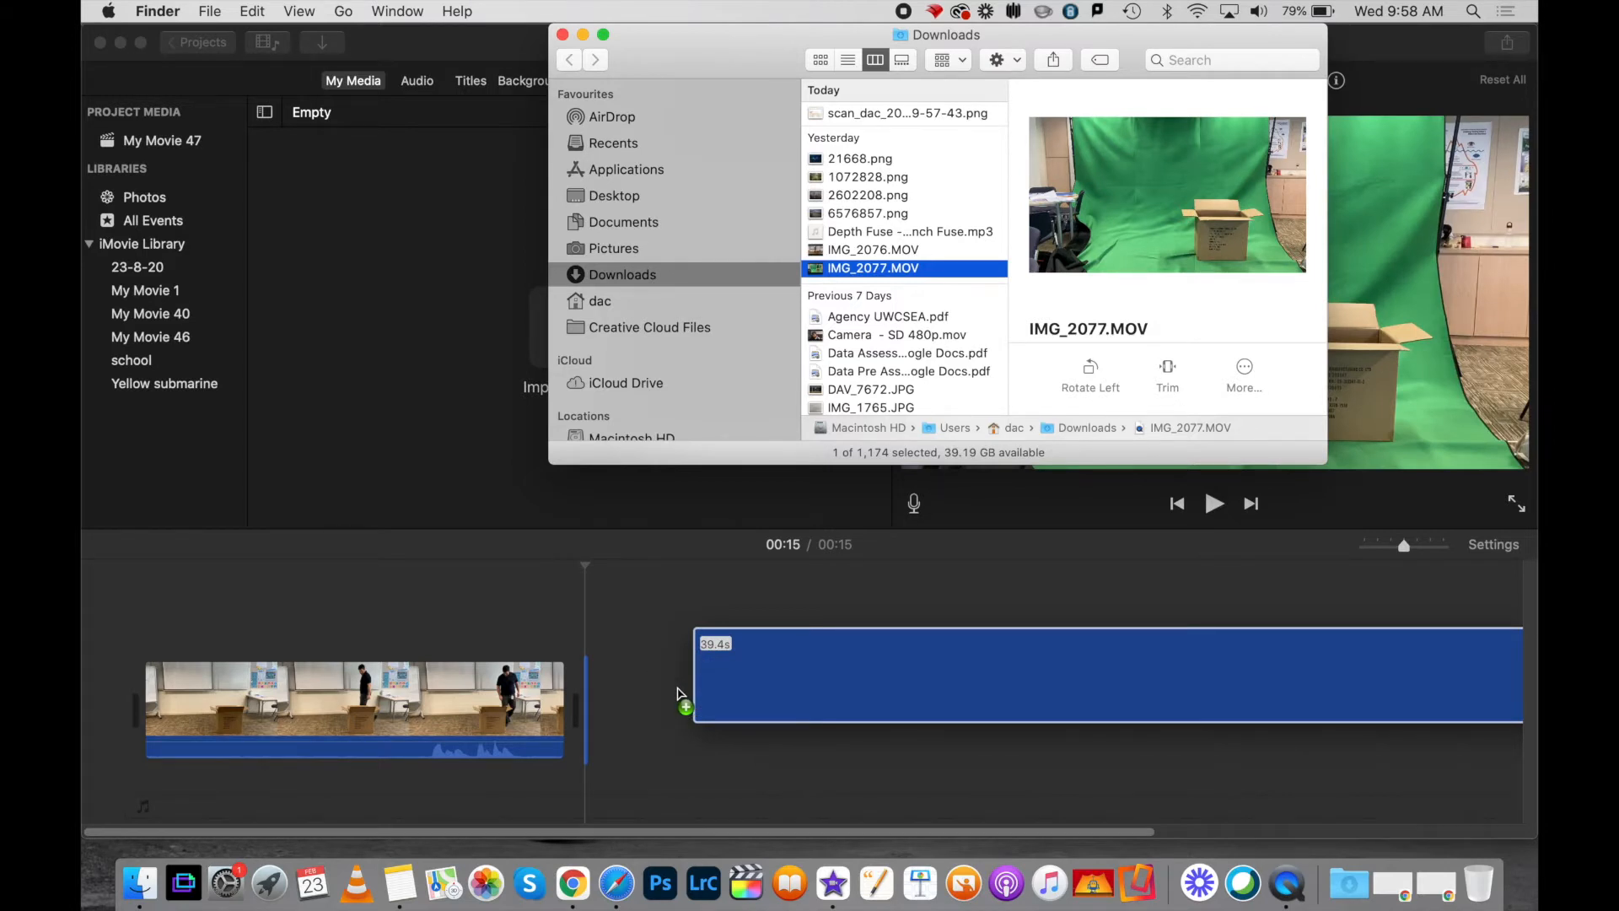
drag(679, 696, 680, 696)
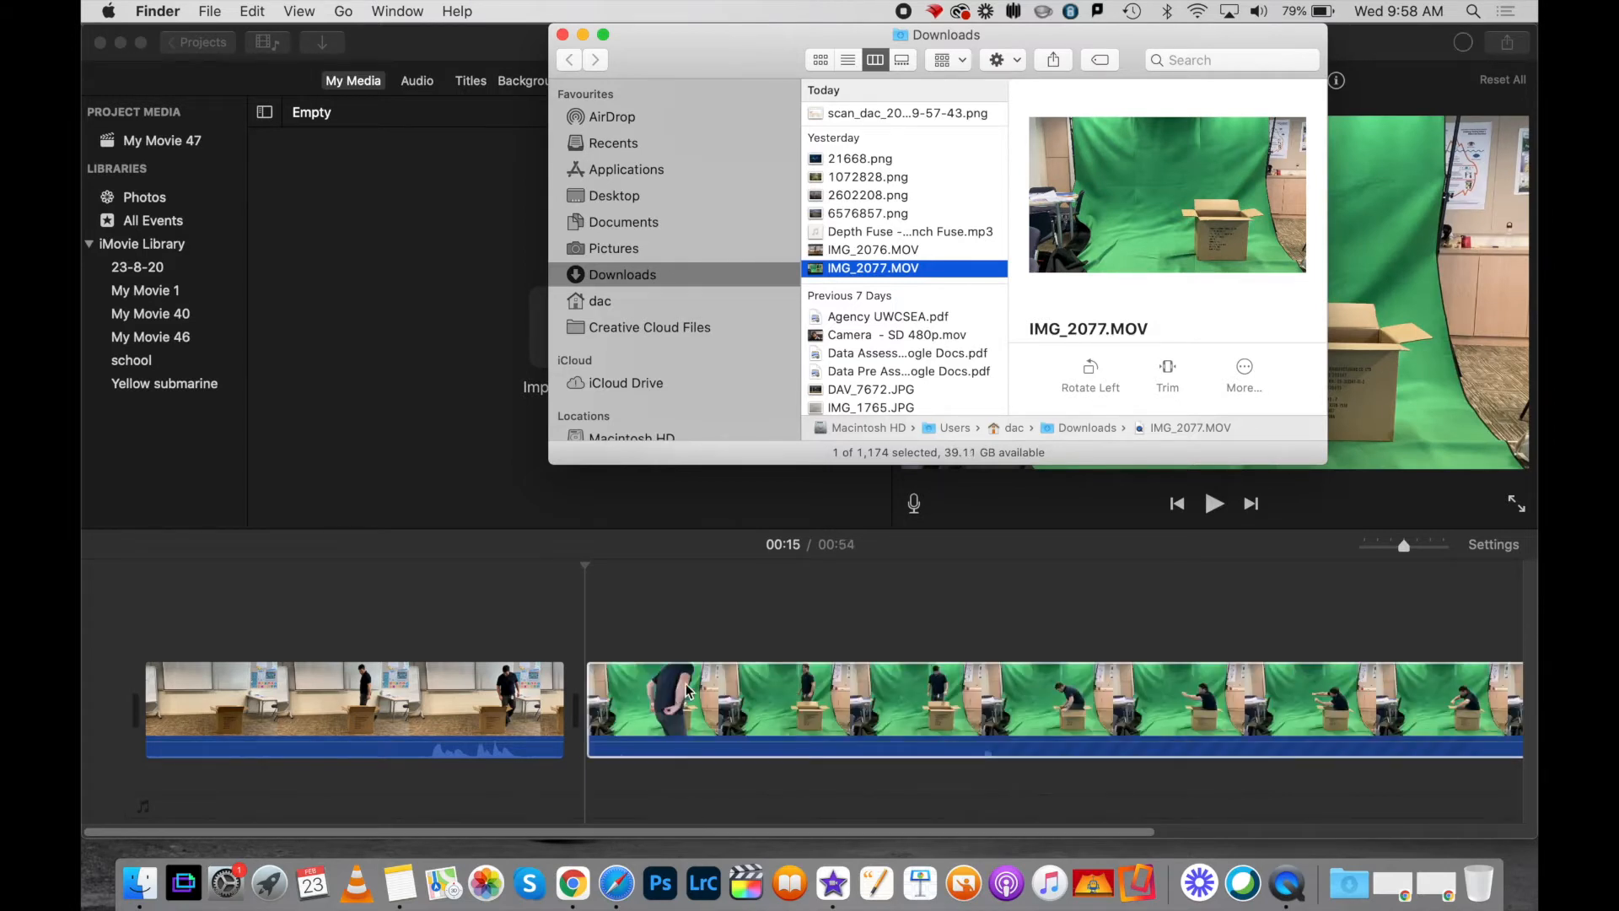
click(801, 621)
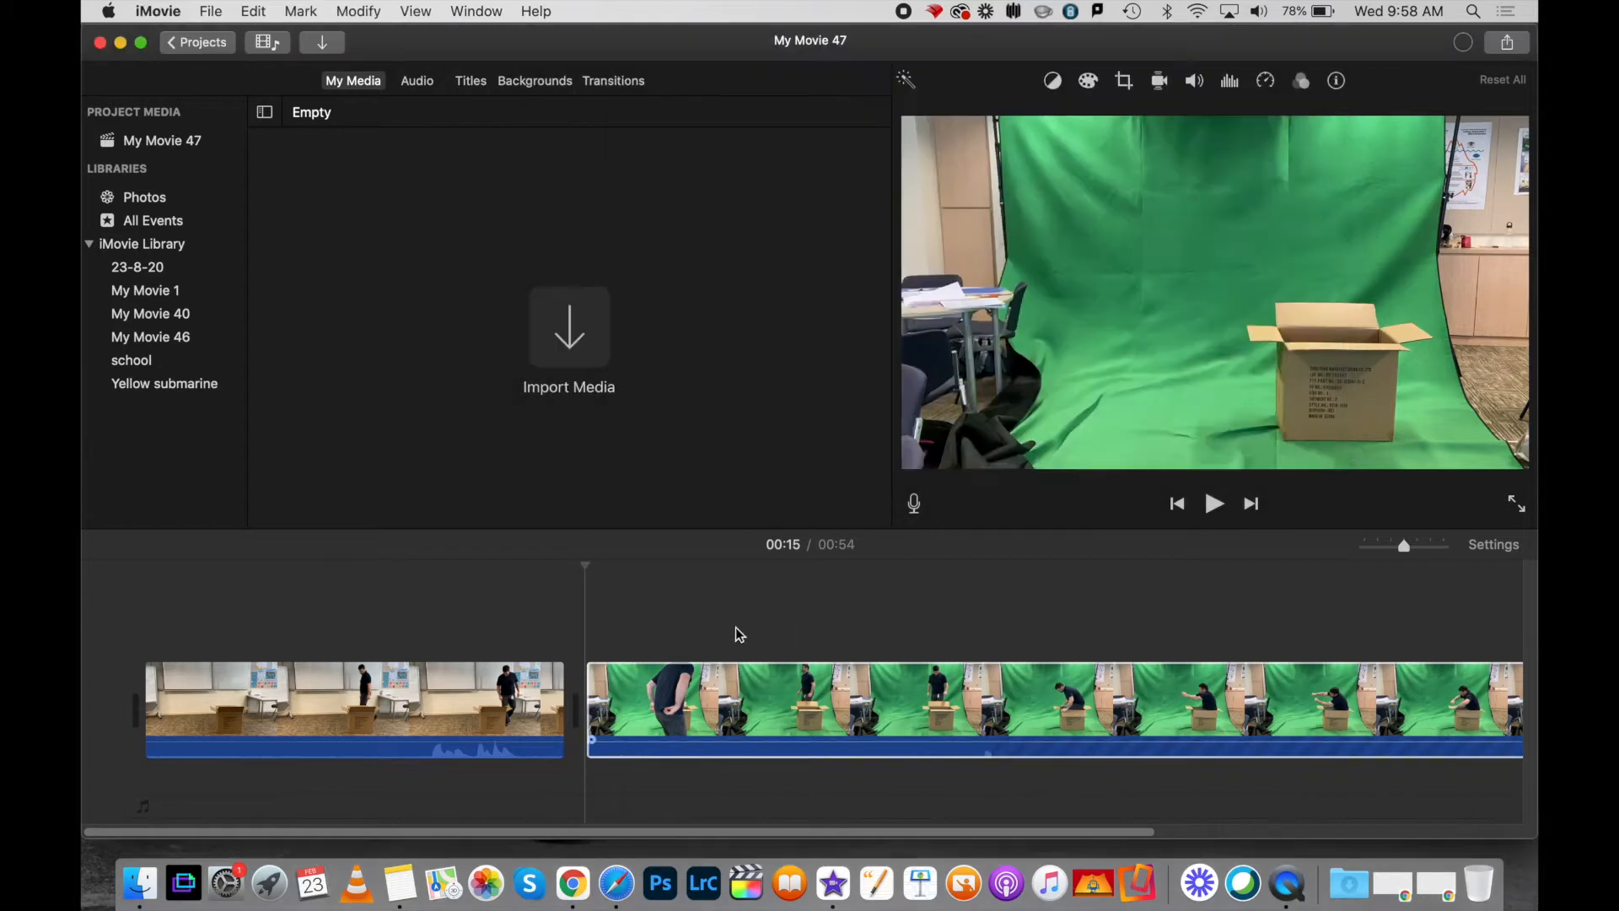
Step: Split the green-screen clip at 00:22, where the person stands behind the box, and delete its opening part
click(763, 693)
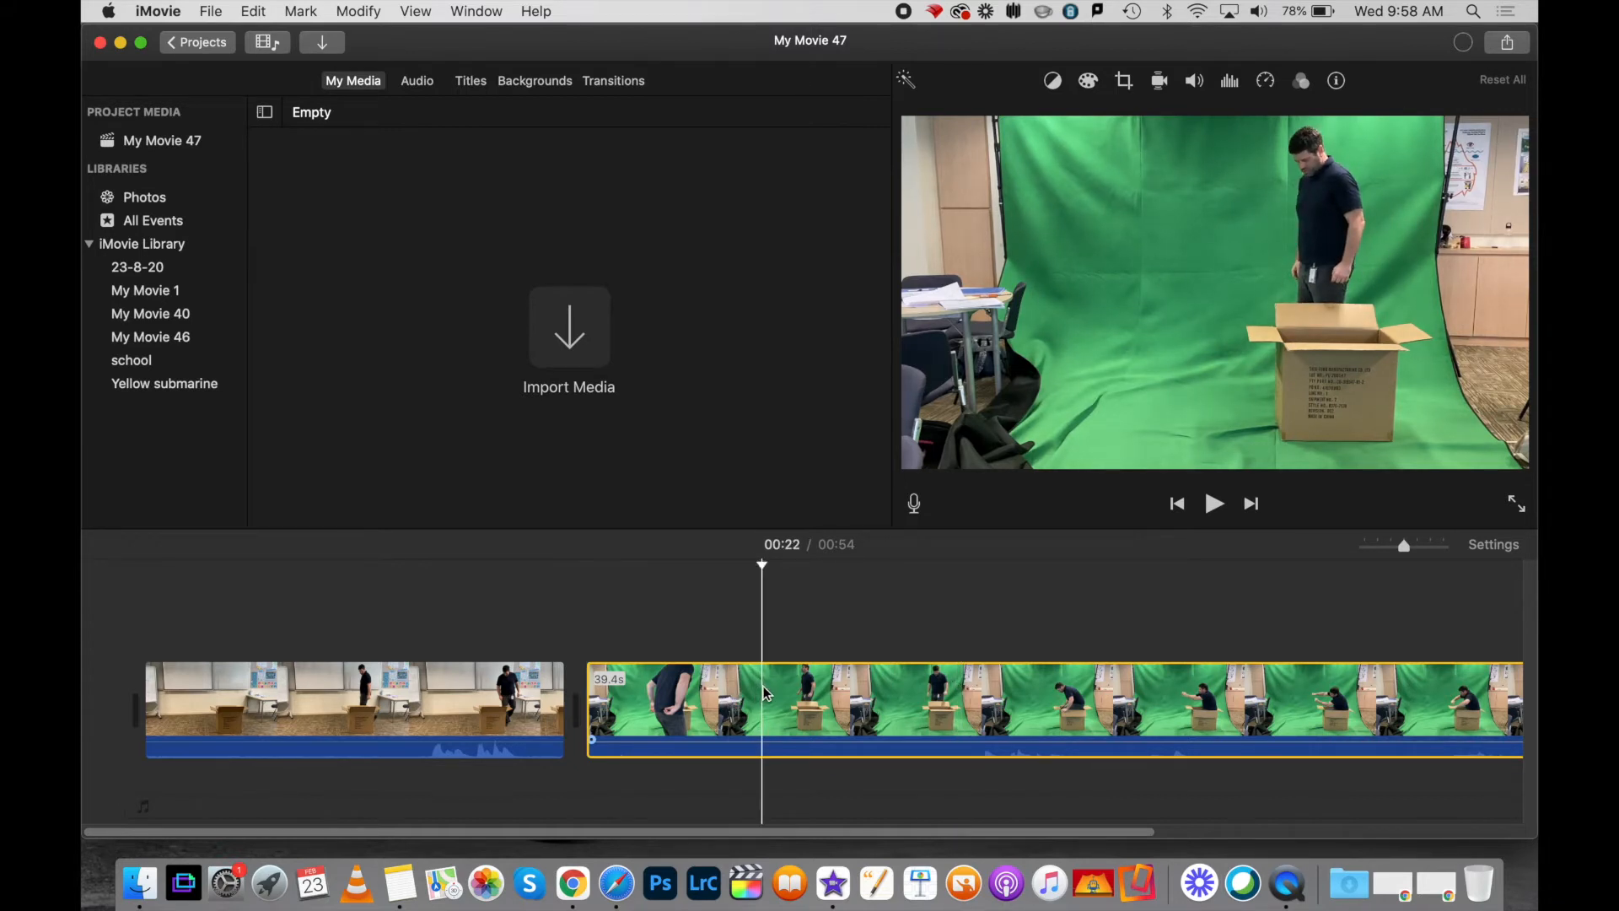
key(super+b)
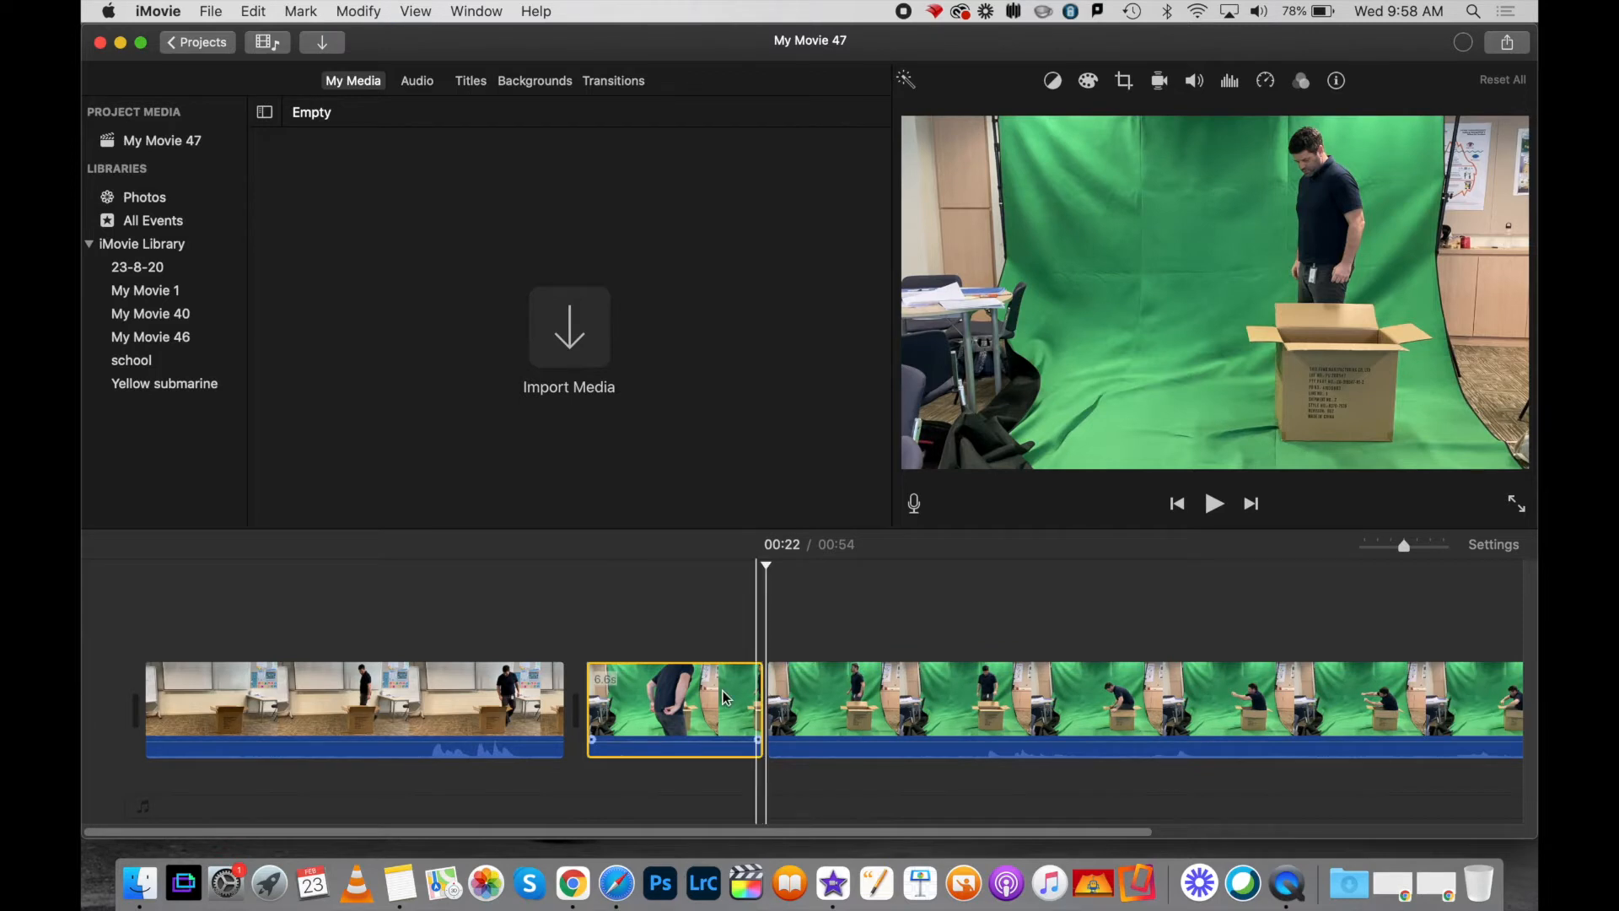
key(Delete)
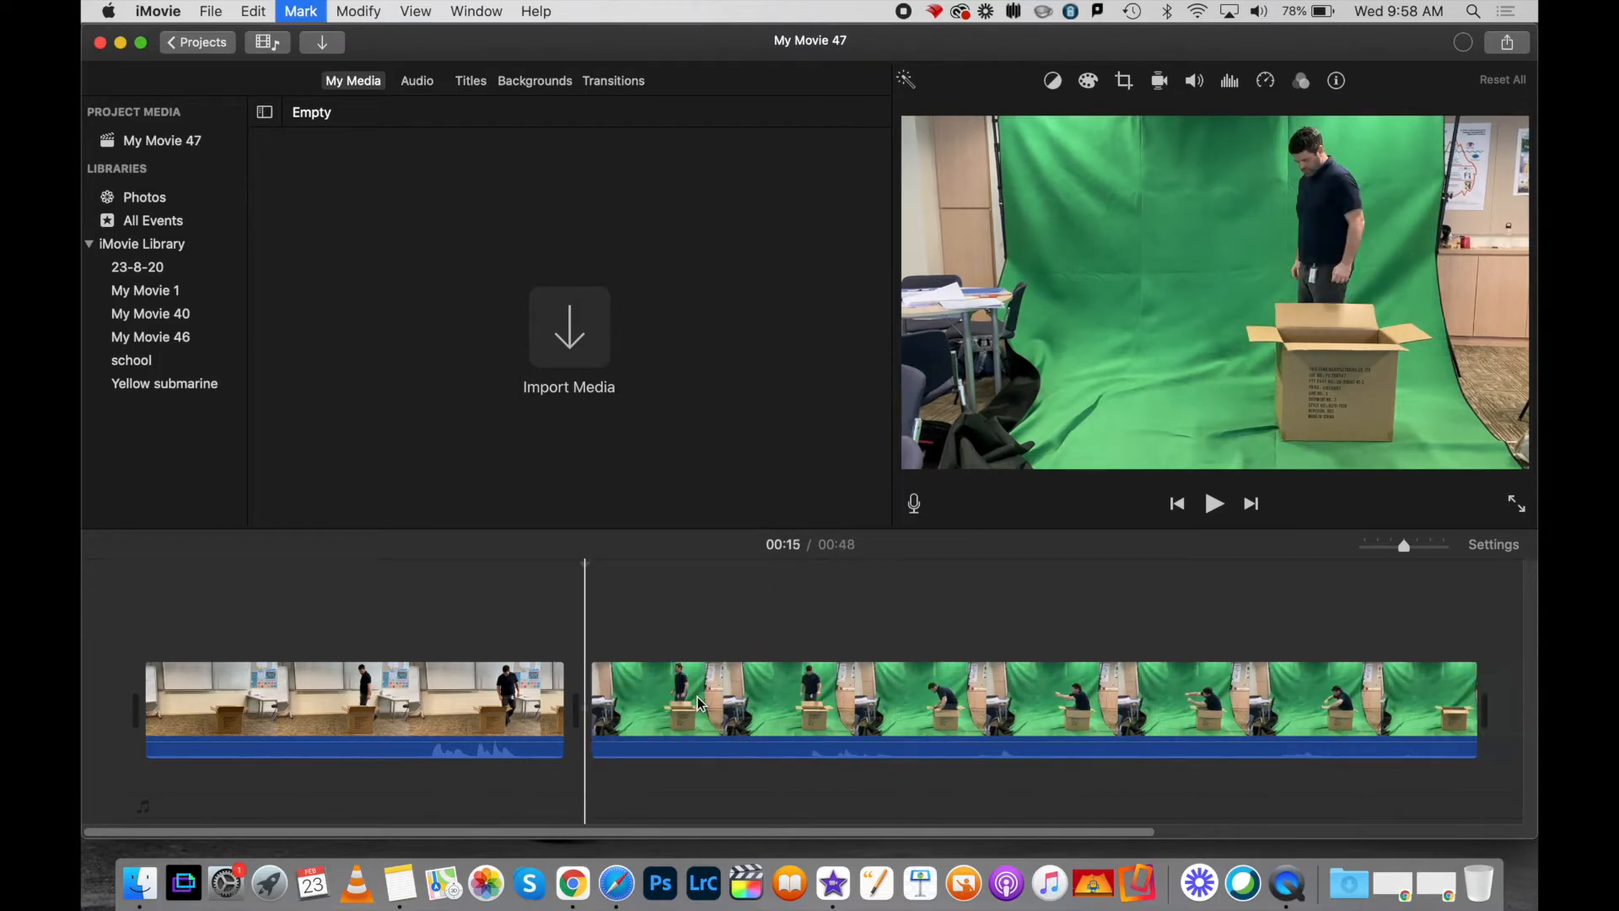
Step: Split the green-screen clip 24.2 s in, while the person sits in the box with arms outstretched, and delete the remainder
click(698, 702)
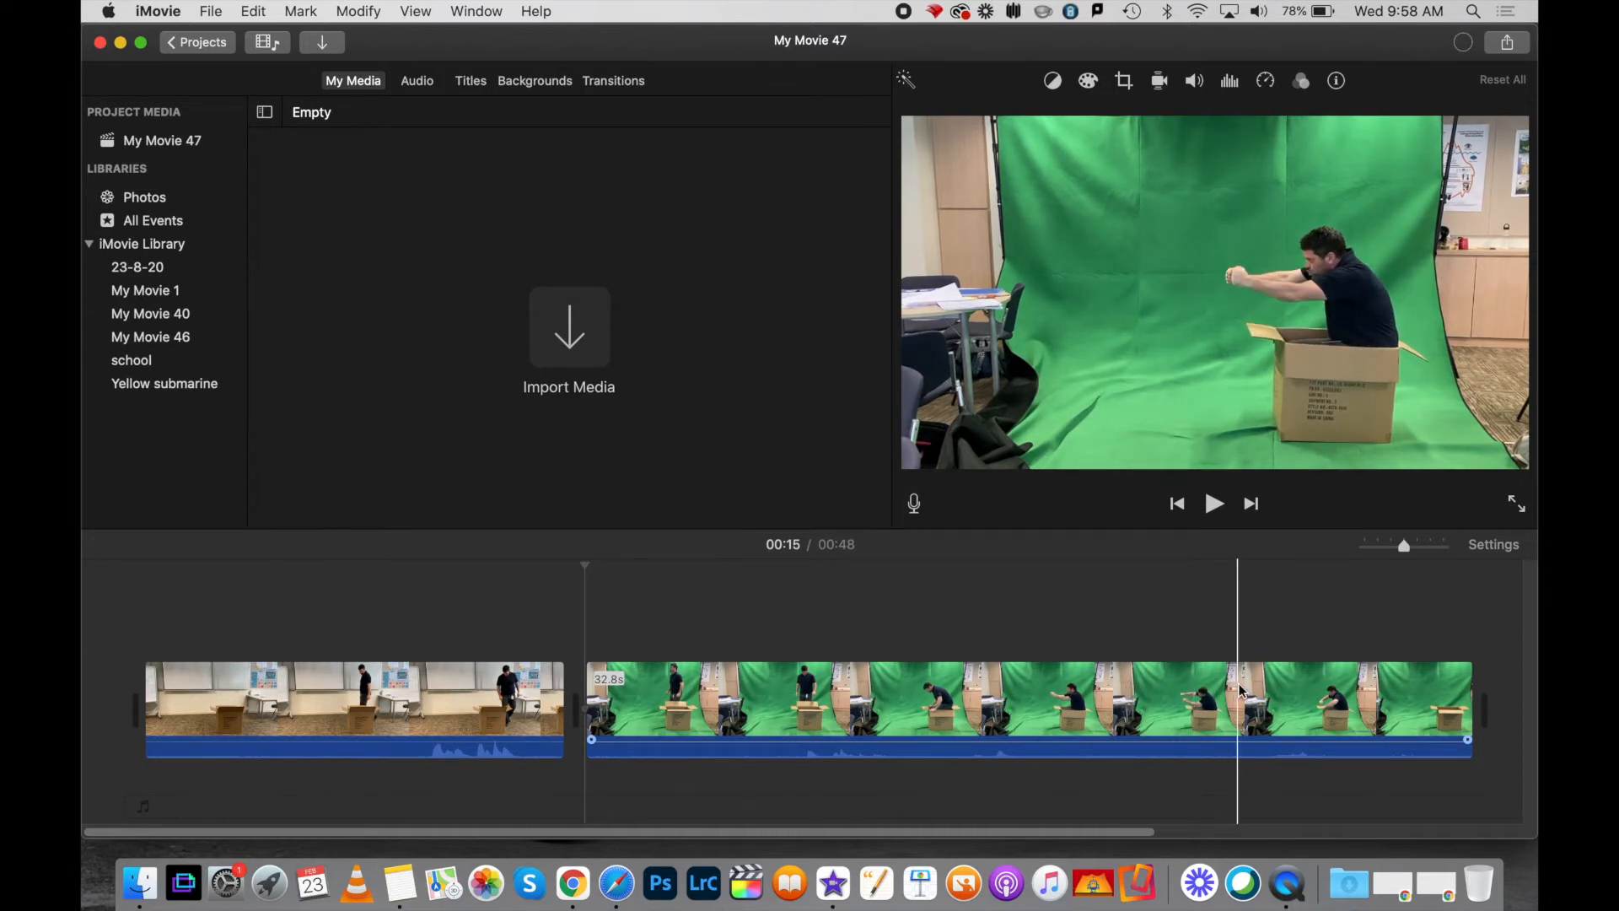
key(super+b)
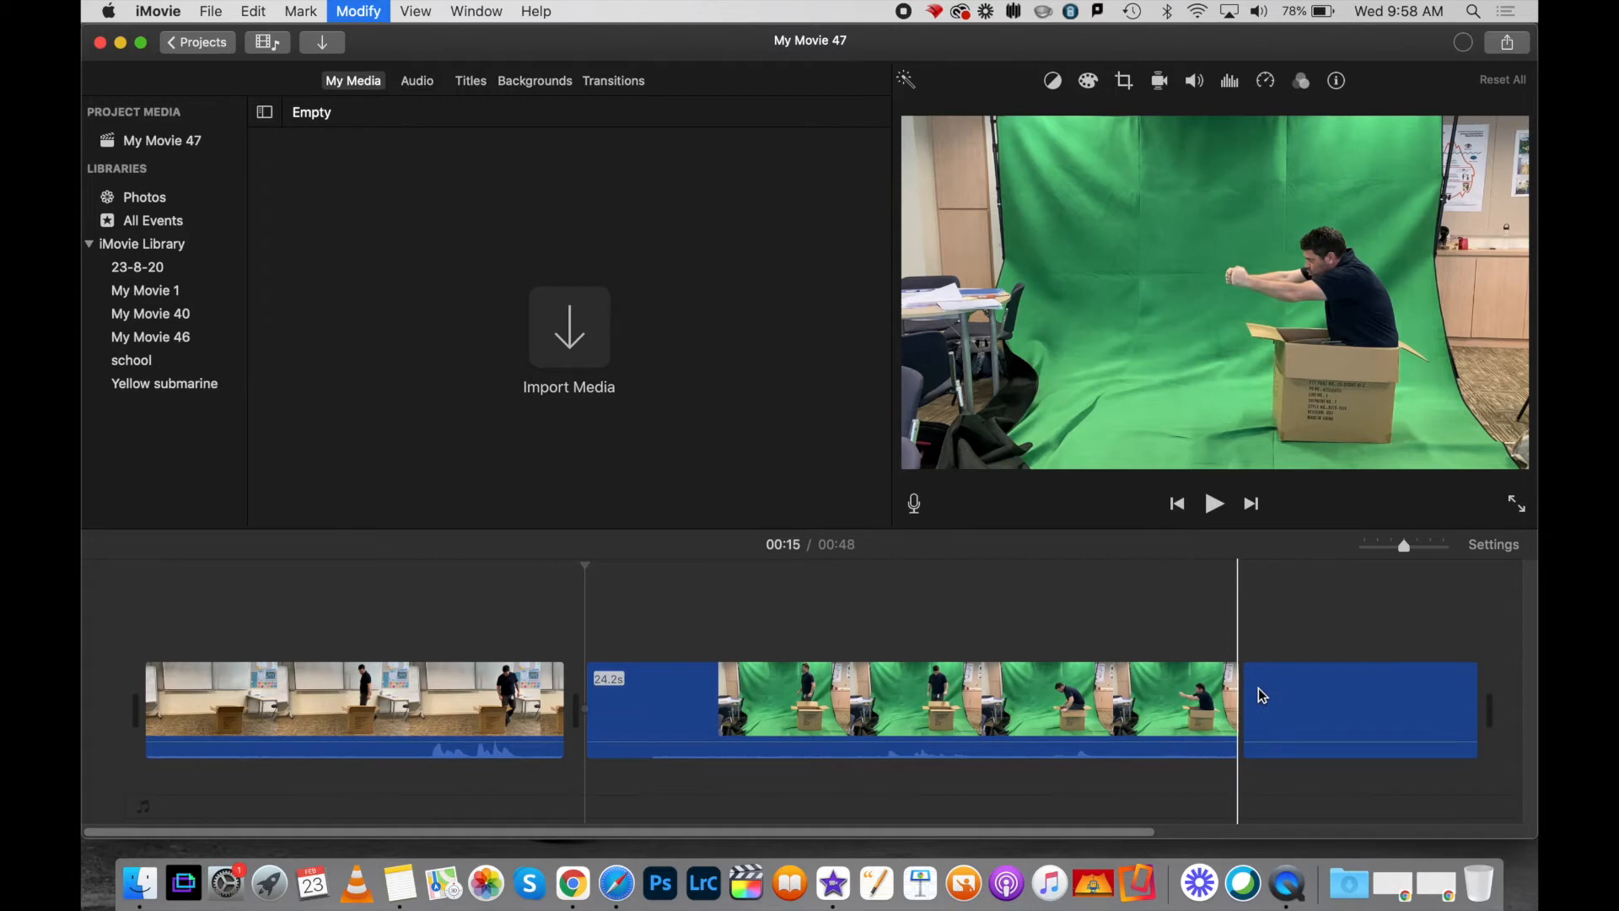
click(1288, 696)
key(BackSpace)
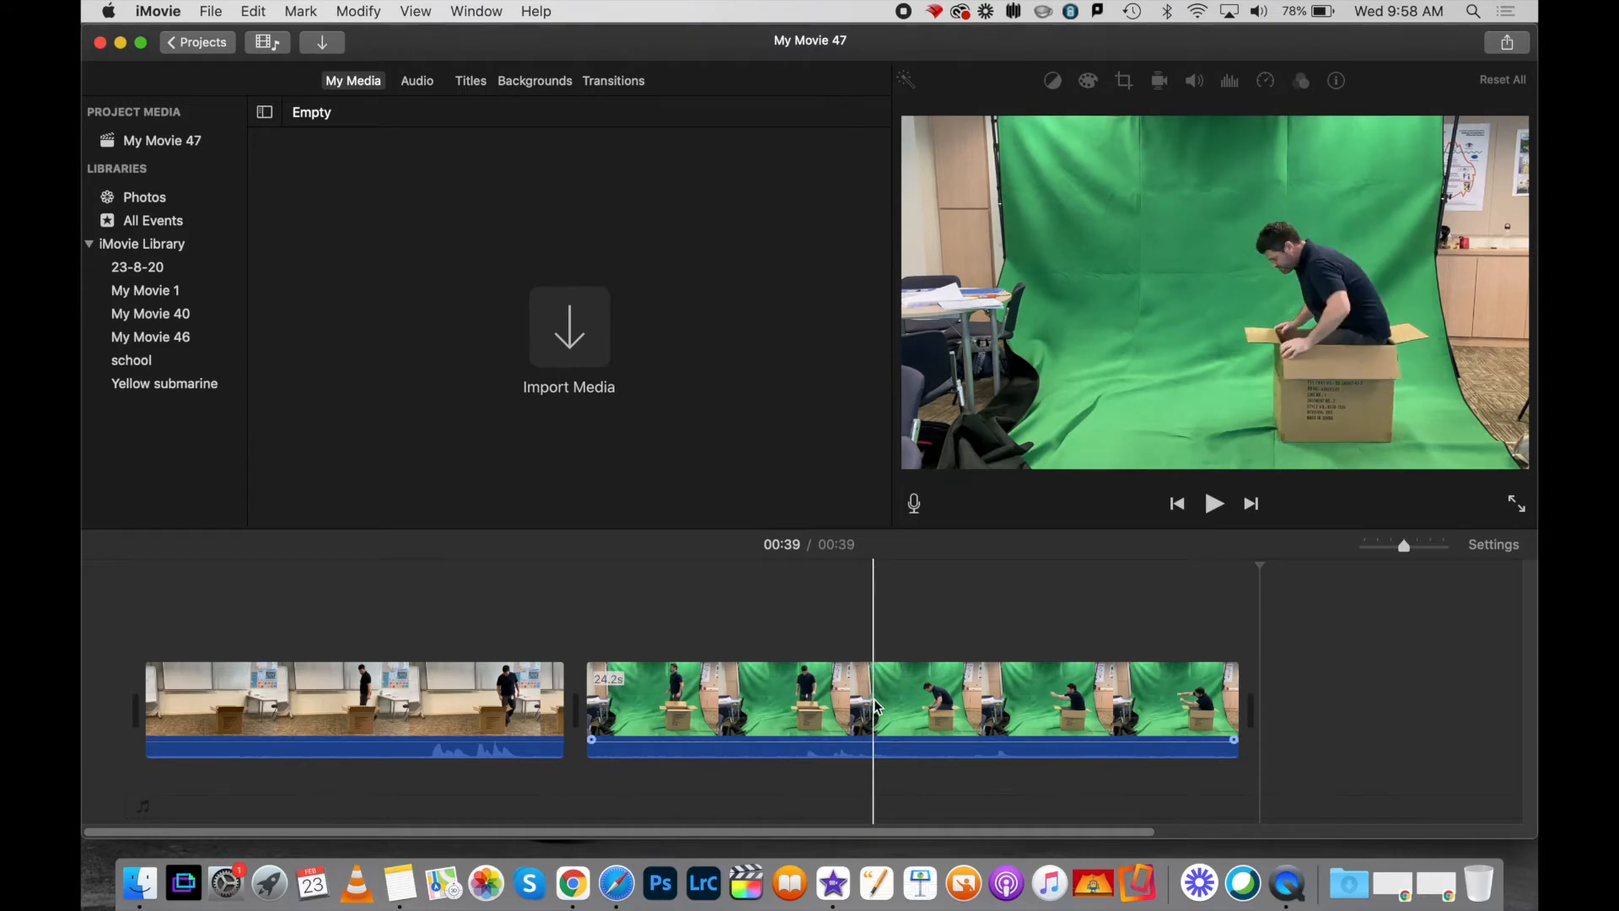
Step: Preview the background pictures in the Downloads folder and insert the road image 6576857.png between the two timeline clips
key(ctrl+Up)
click(1161, 234)
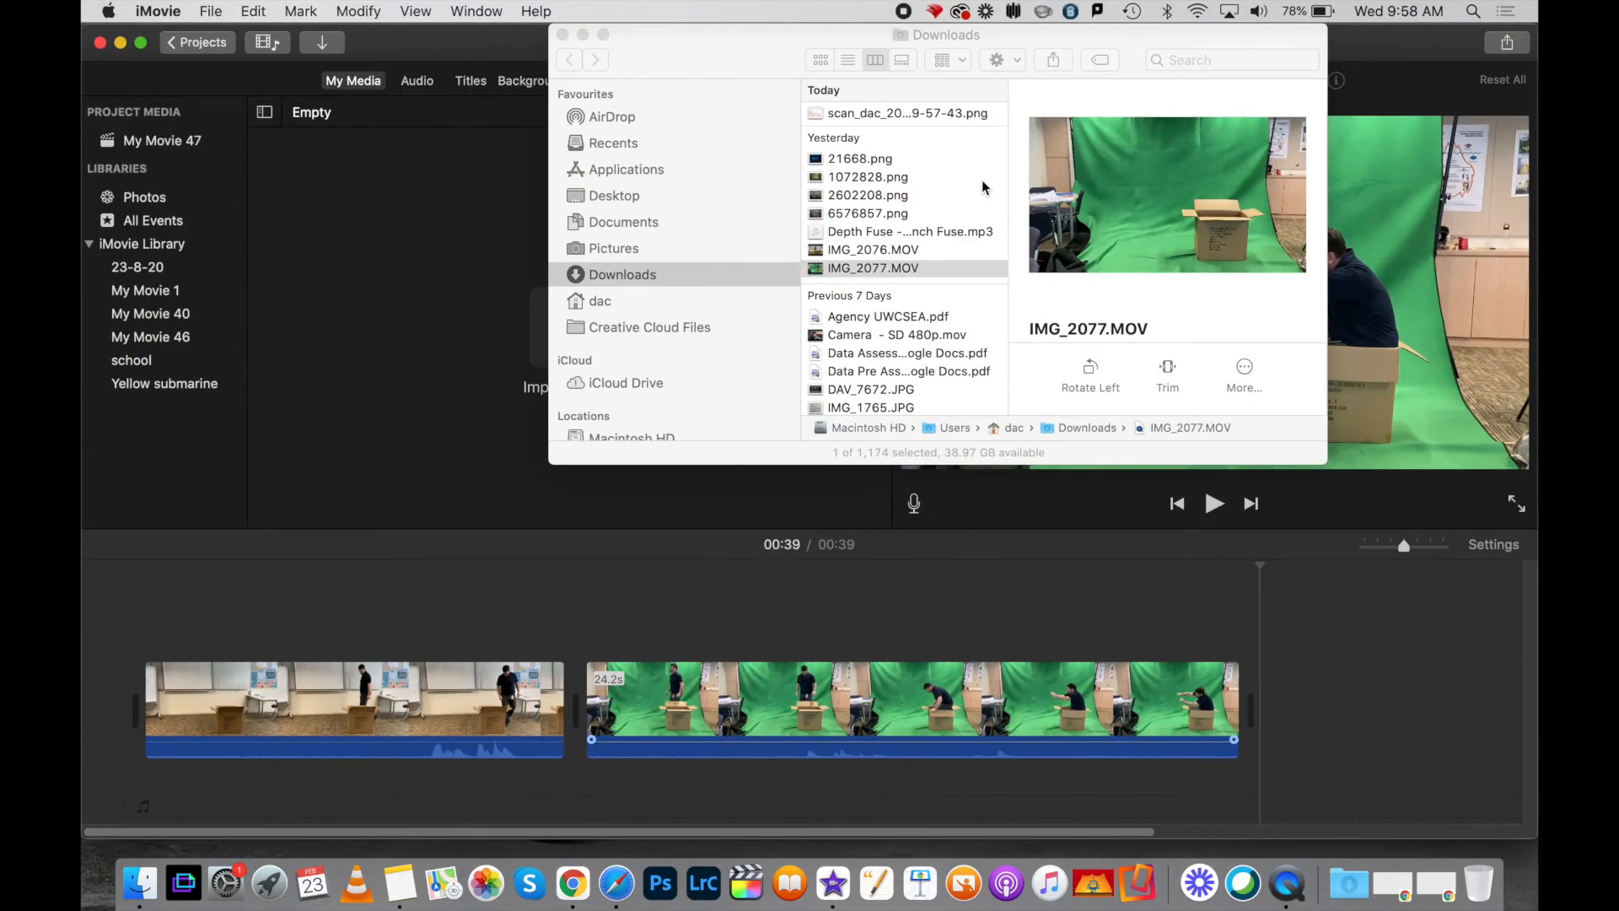
click(857, 194)
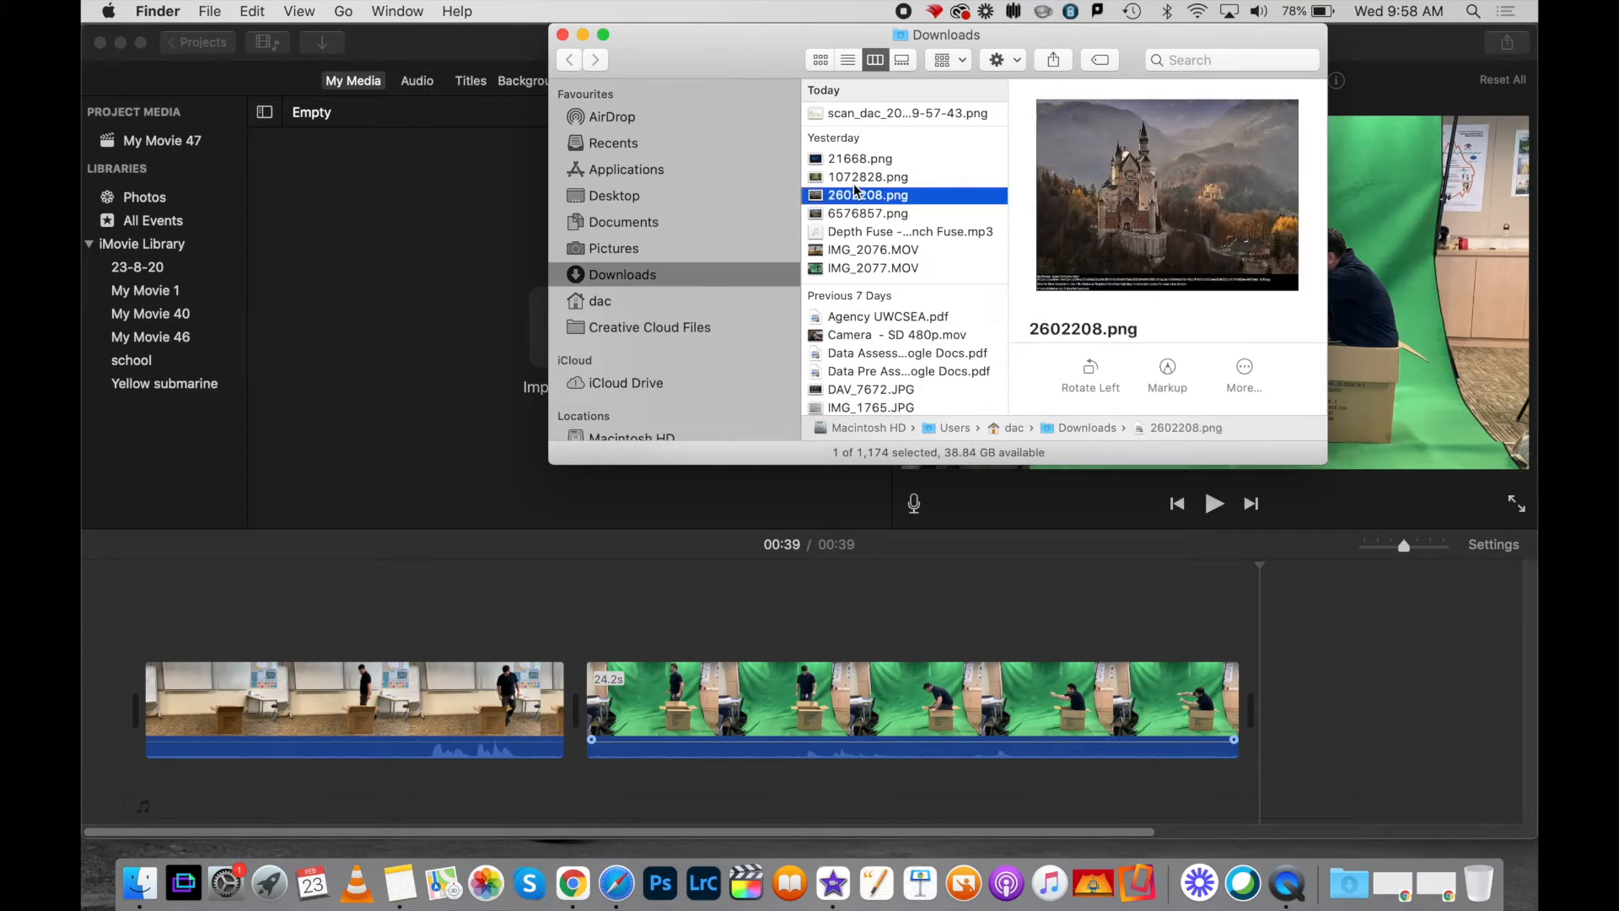
click(852, 166)
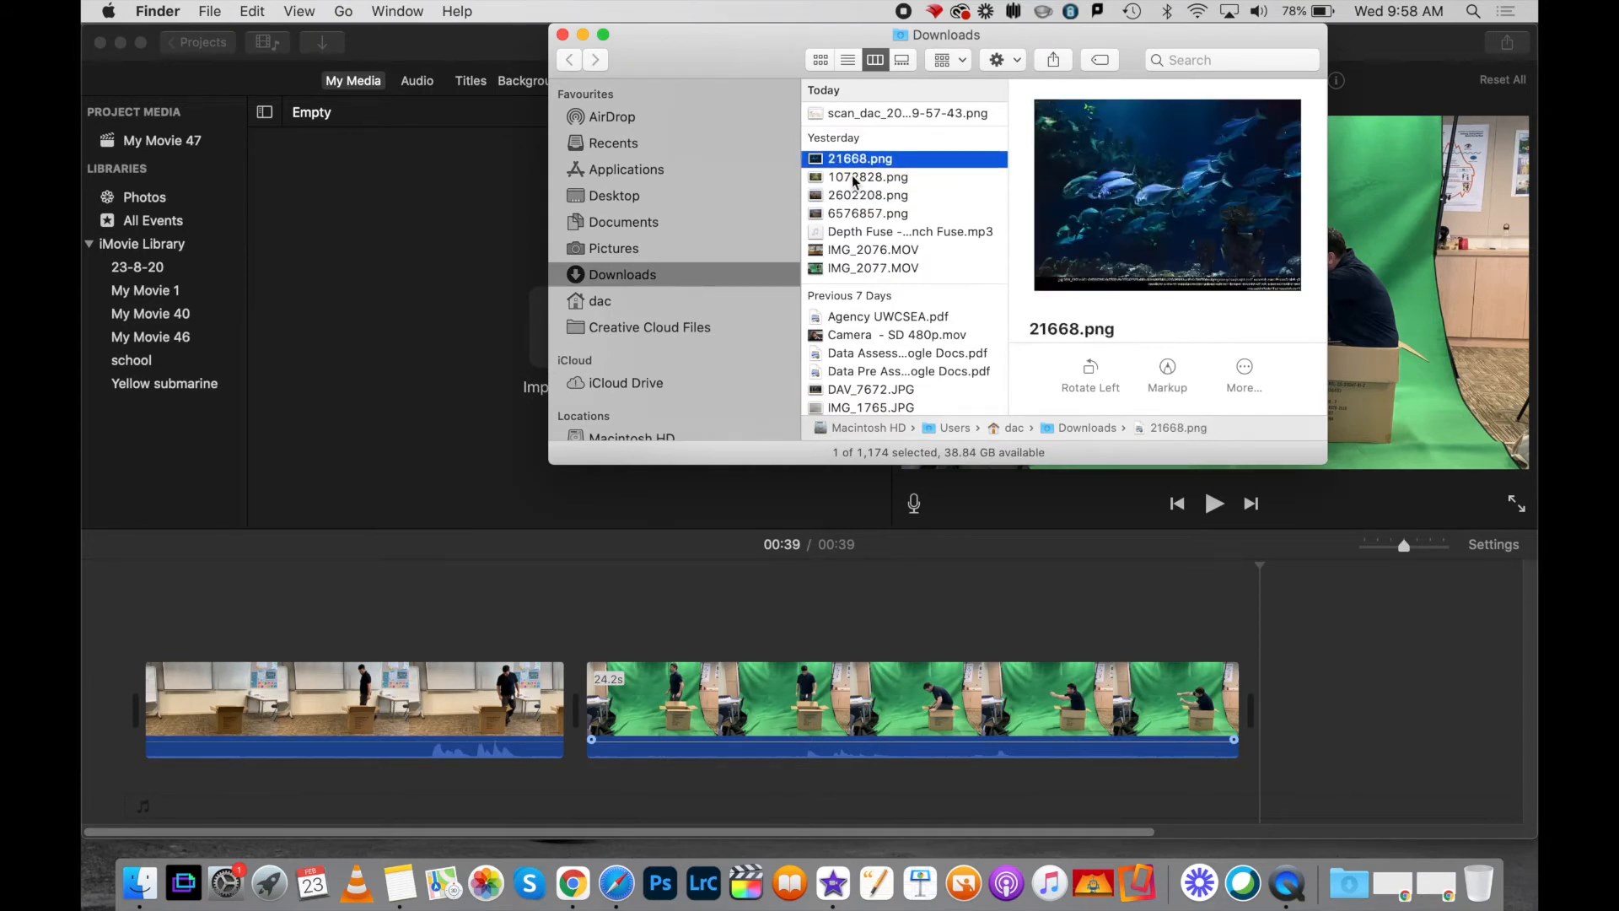
click(852, 178)
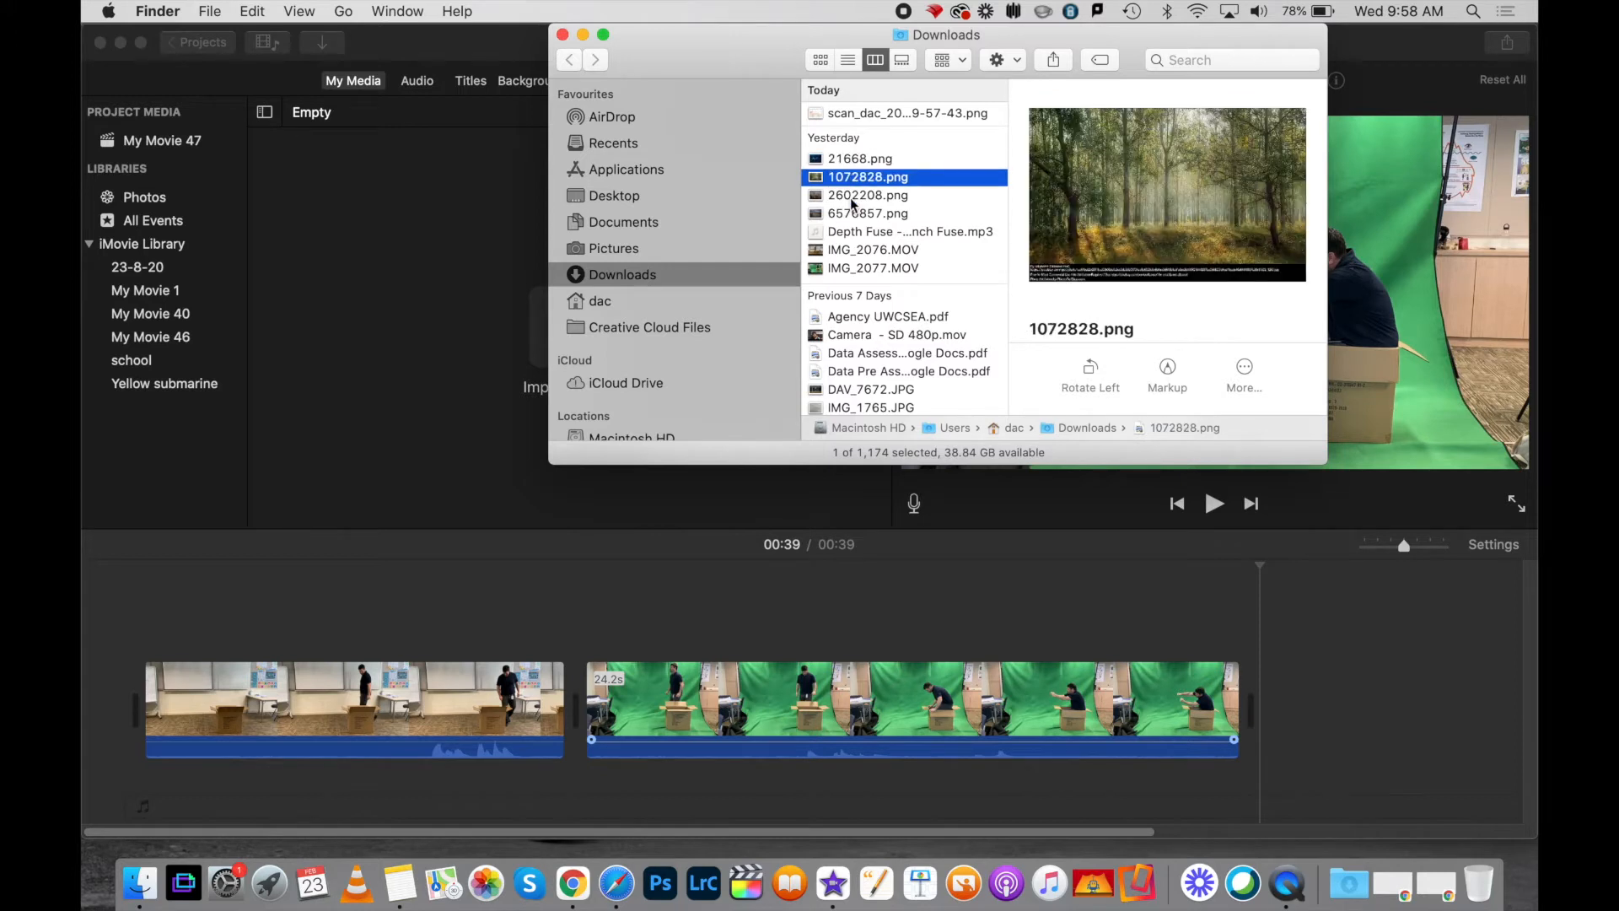
click(849, 213)
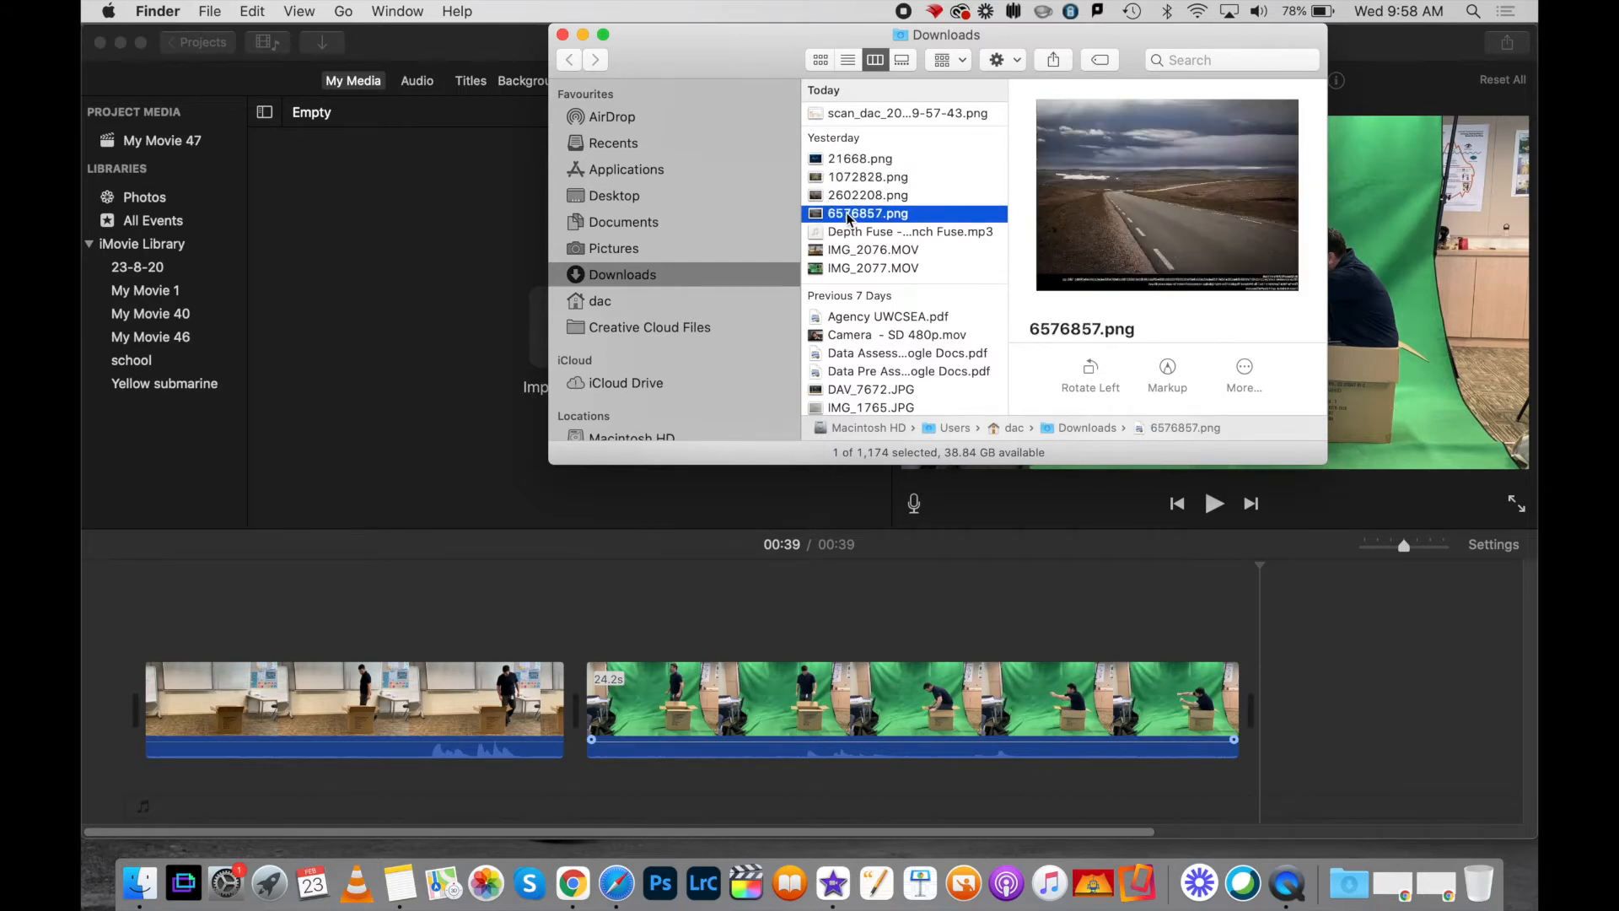
drag(849, 215, 580, 722)
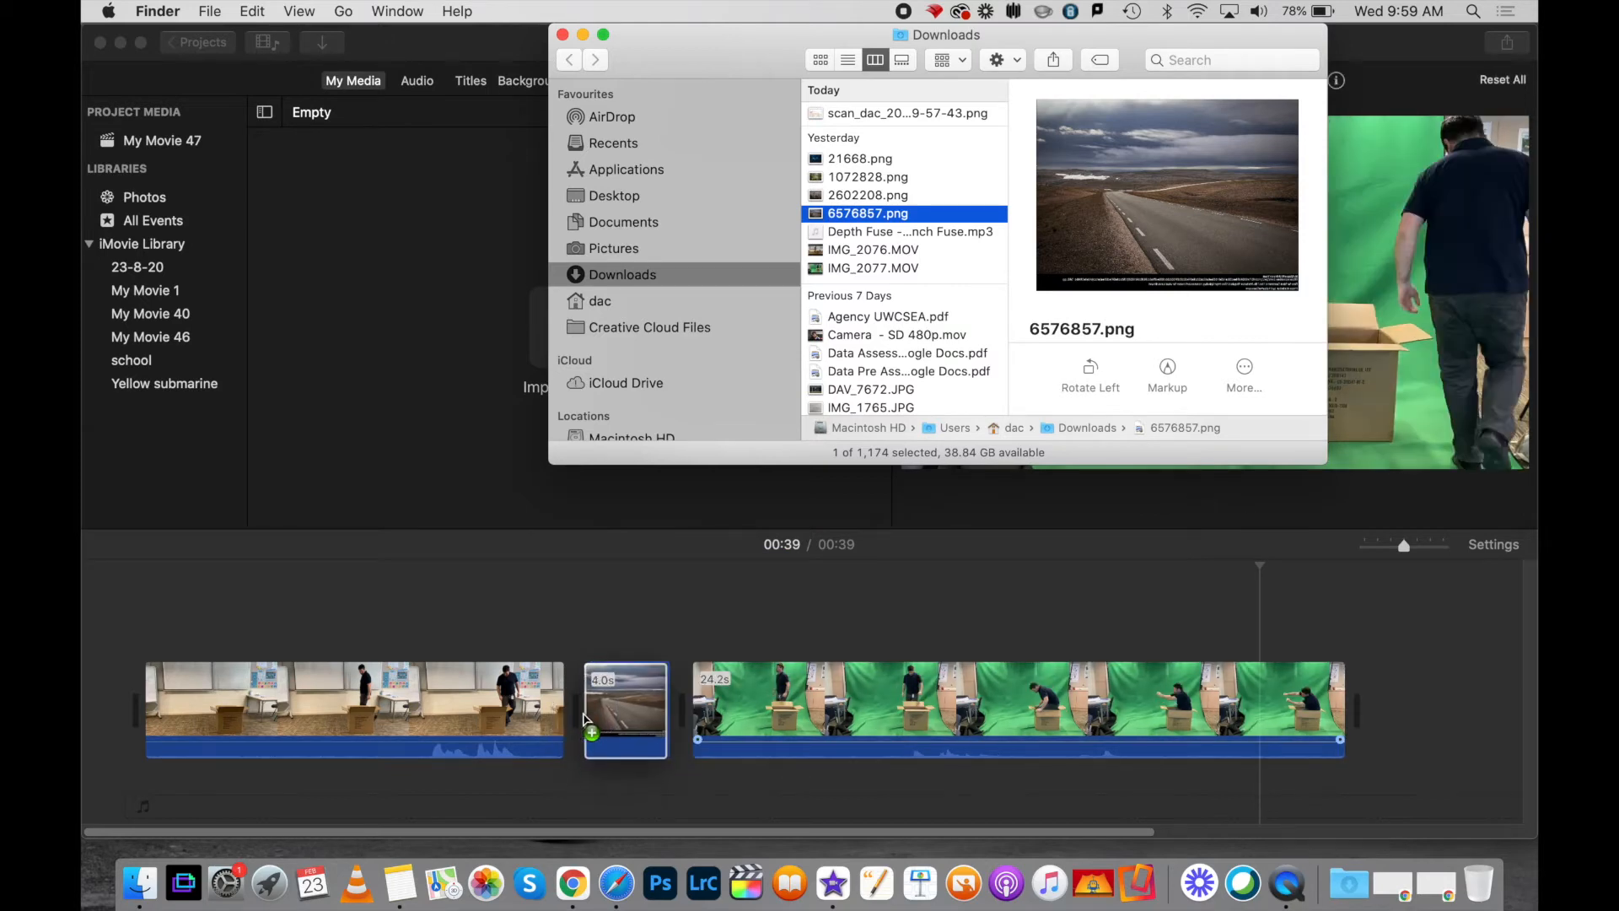
Step: Set the road image's crop style to Crop to Fill and position the frame to exclude the caption text below the photo
click(624, 703)
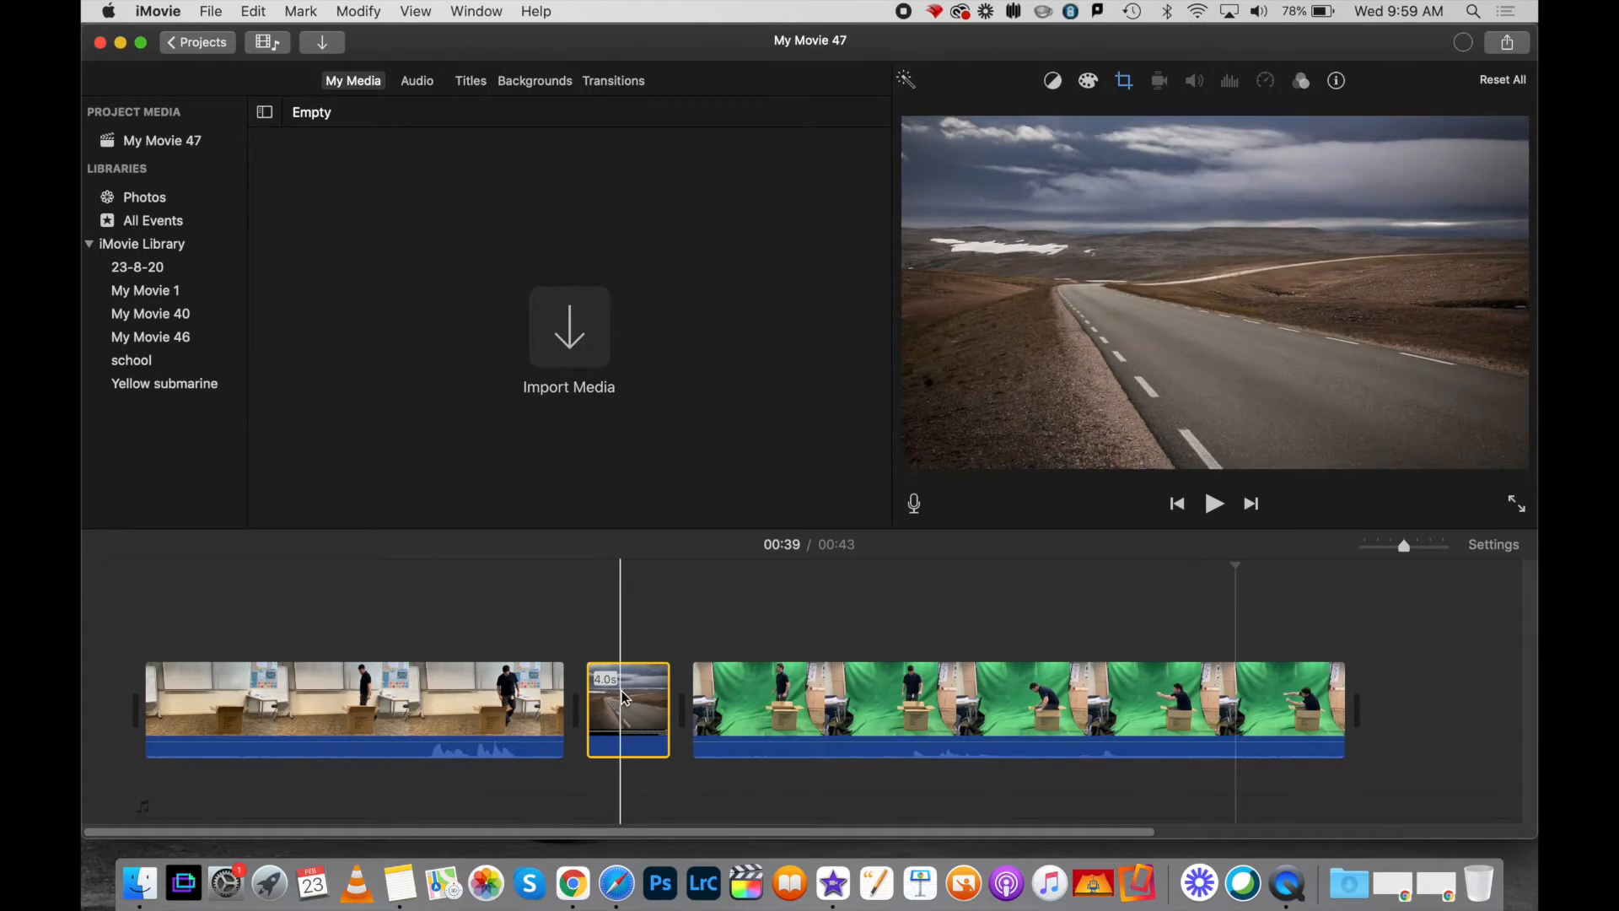
click(617, 609)
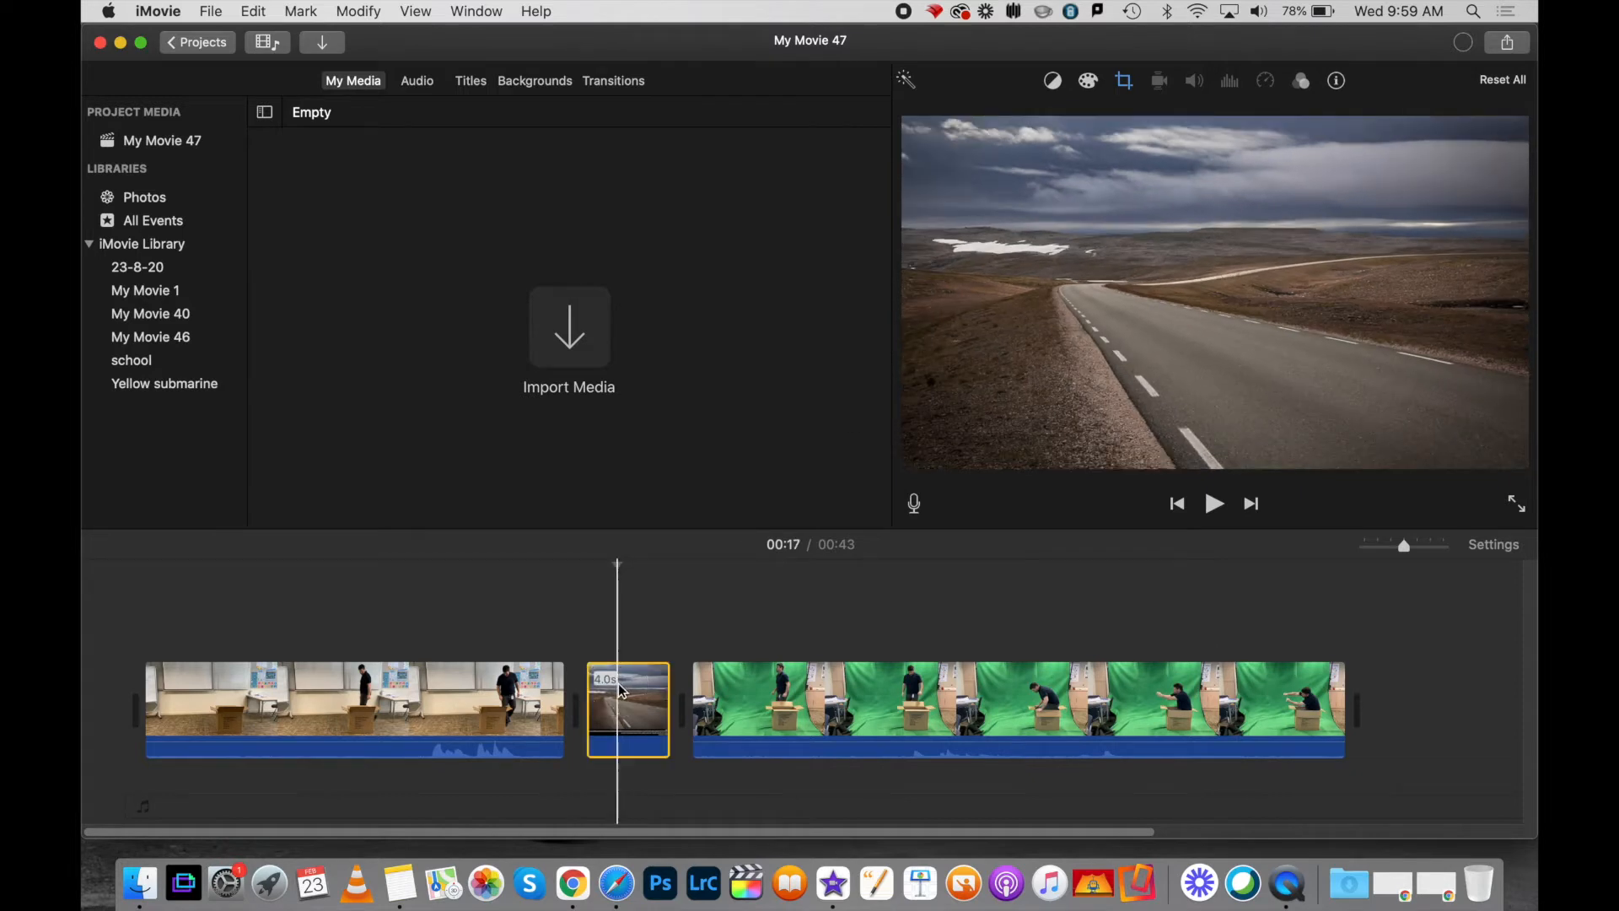
click(1124, 81)
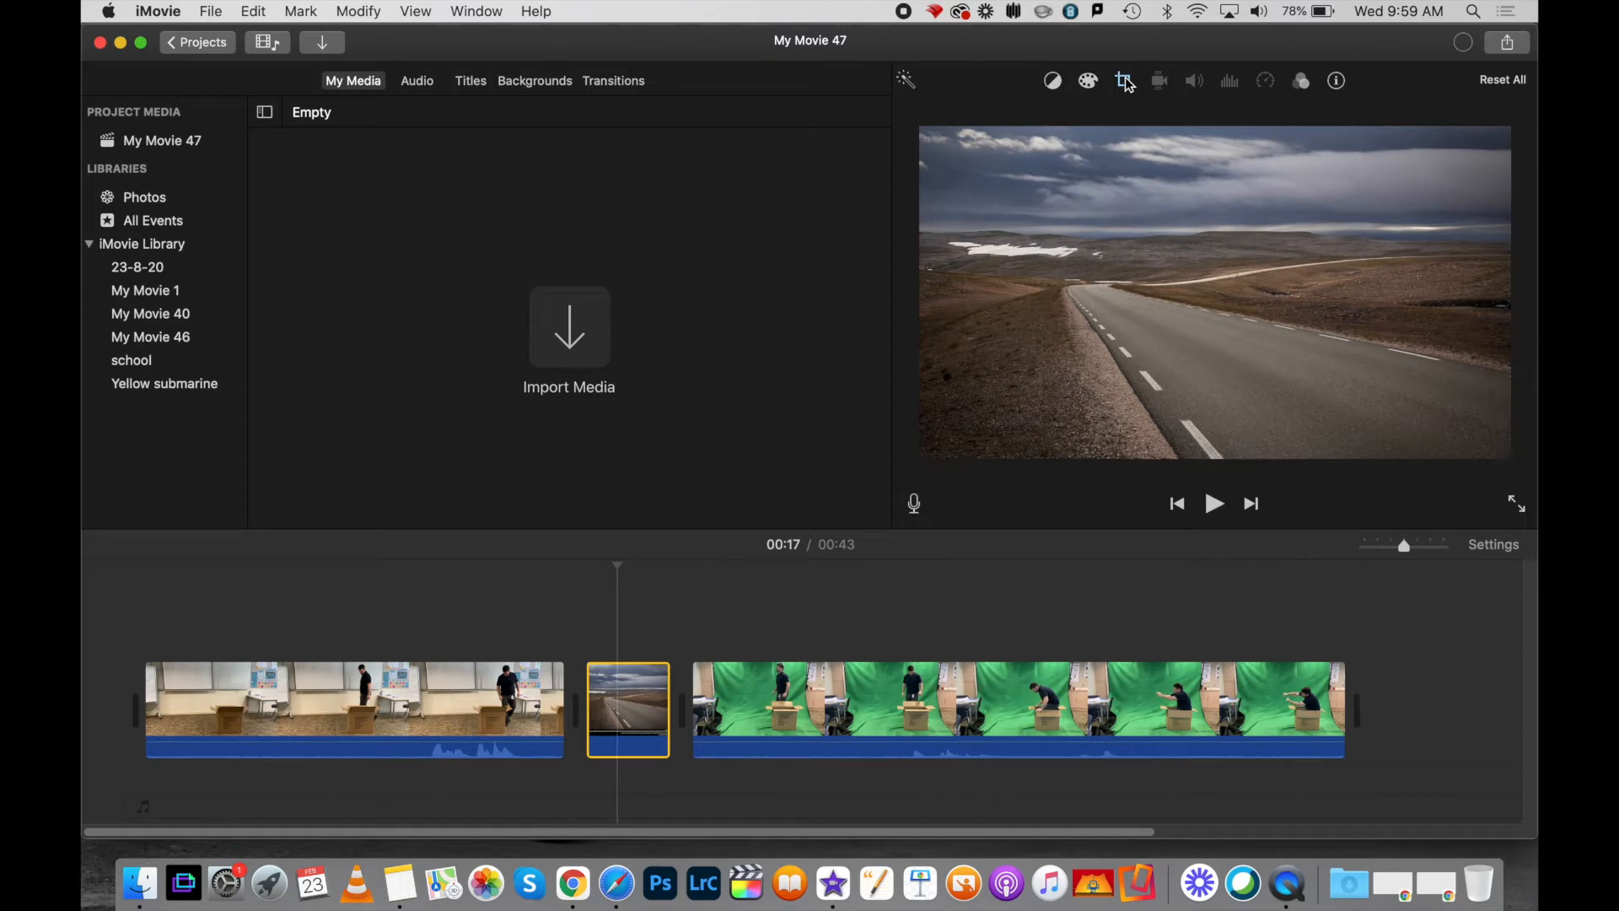
click(1114, 117)
mouse_move(1198, 305)
mouse_down()
mouse_move(1199, 264)
mouse_move(1199, 338)
mouse_move(1196, 309)
mouse_up()
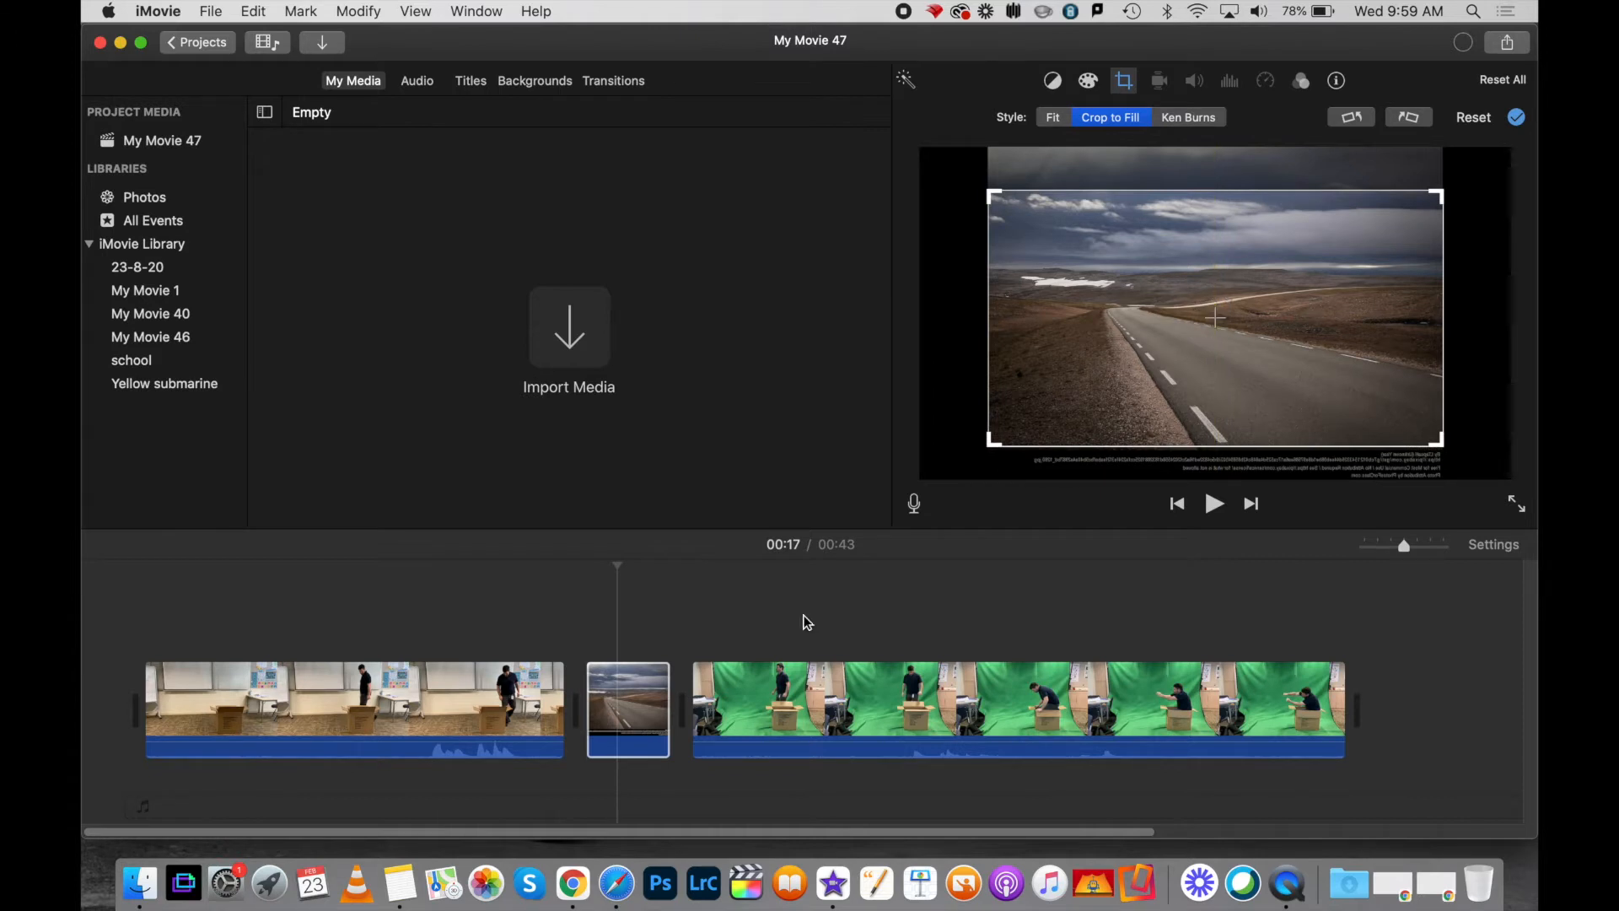
click(758, 635)
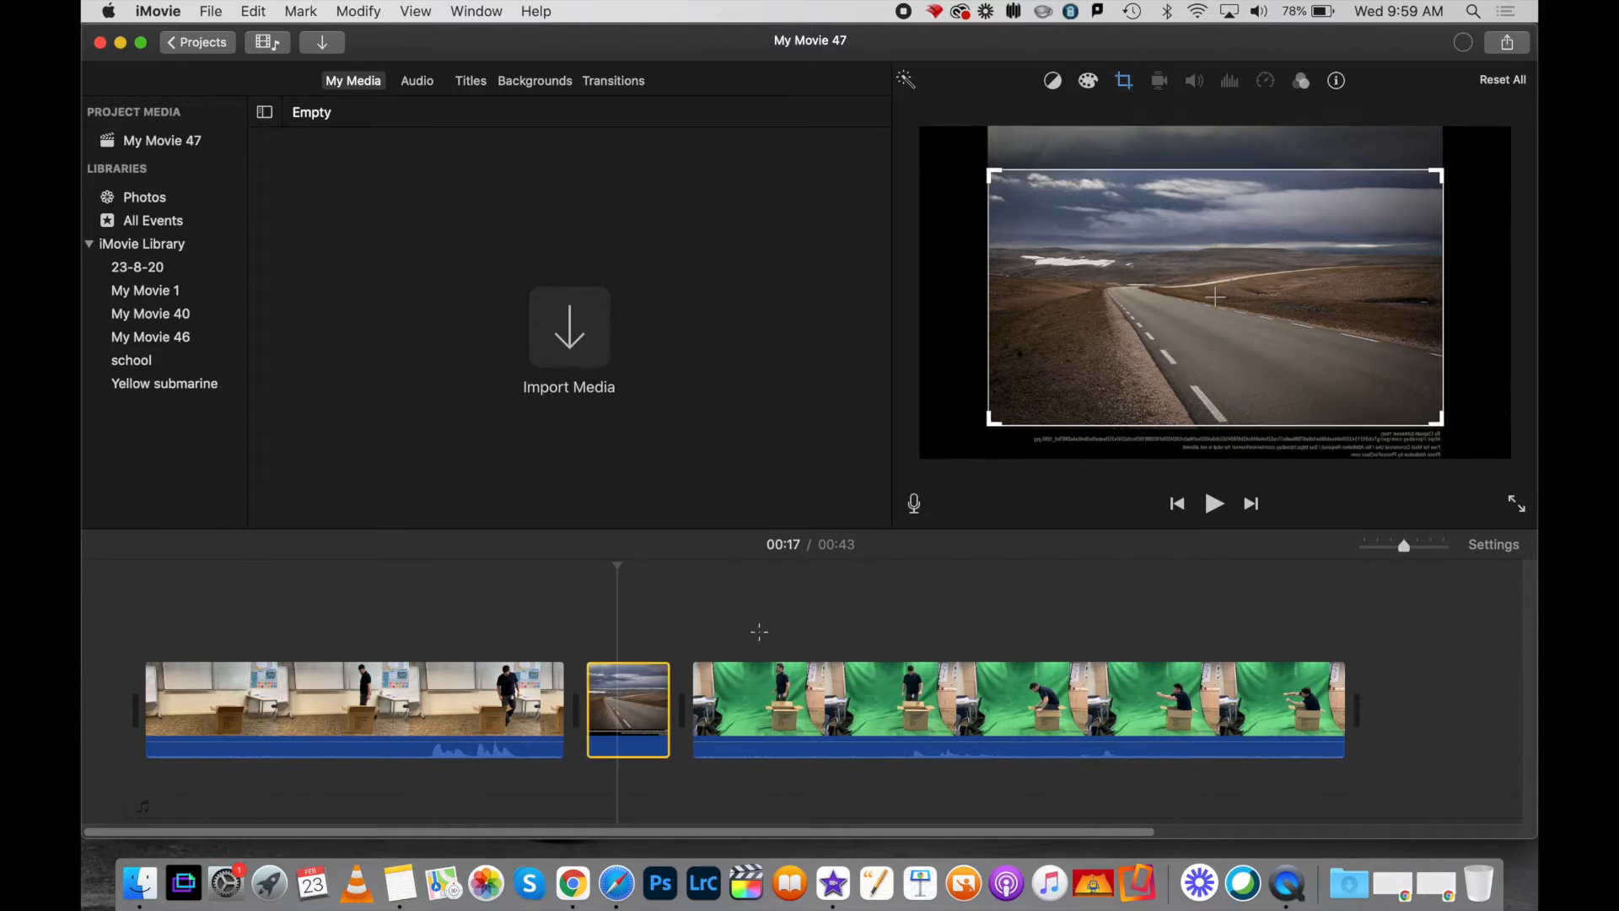
Step: Place the green-screen clip above the road image as an overlay and extend the image to the overlay's full length
click(777, 694)
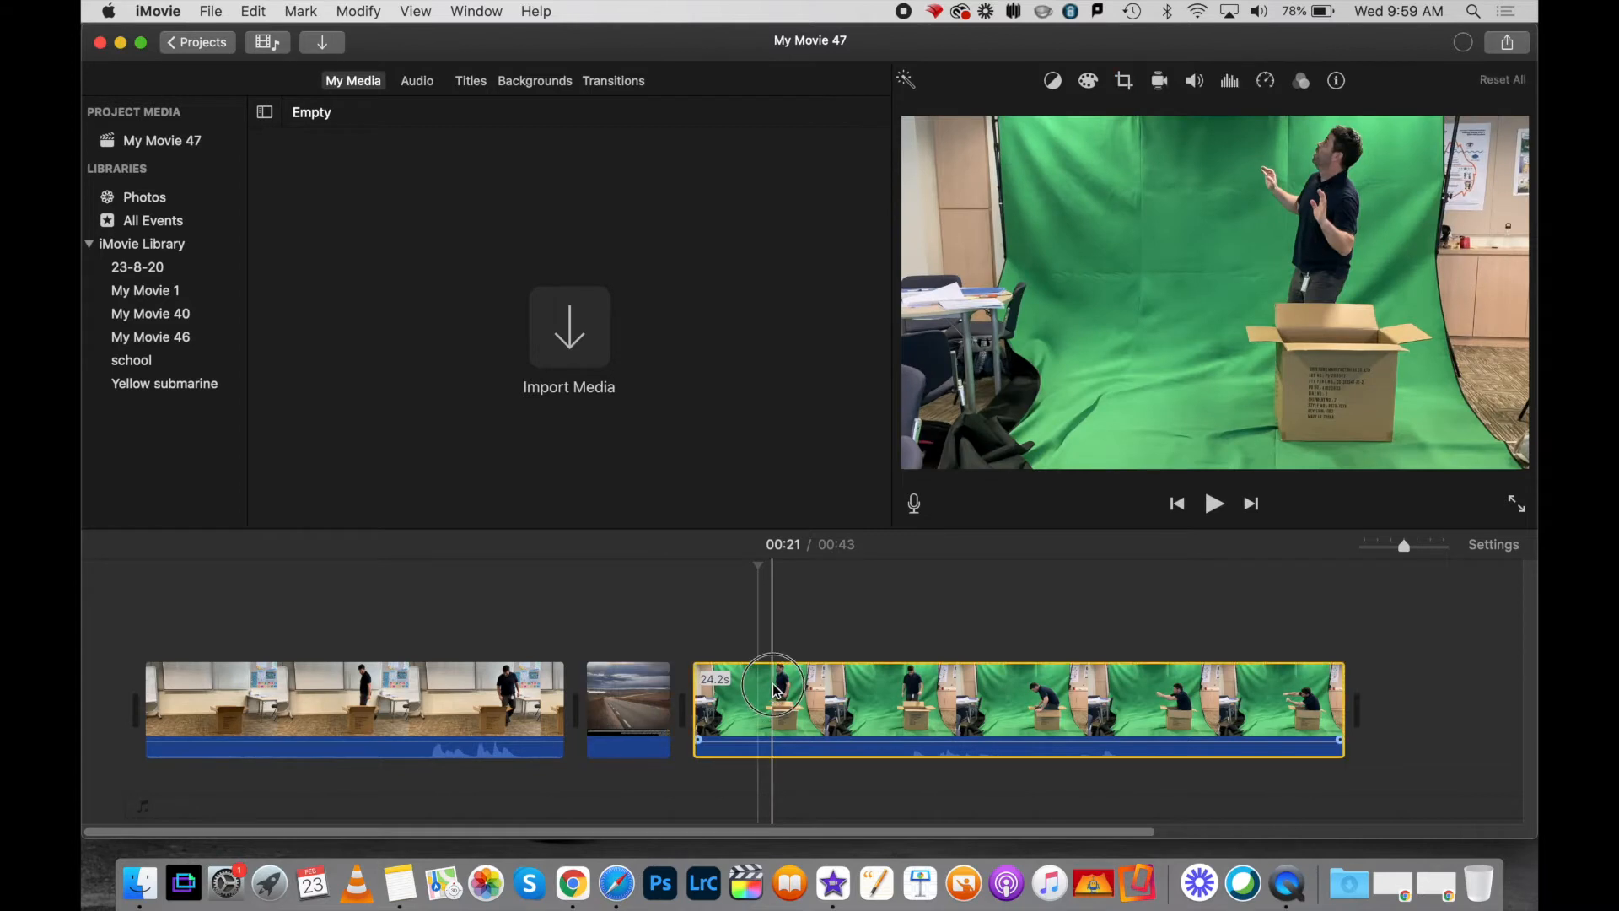
click(763, 638)
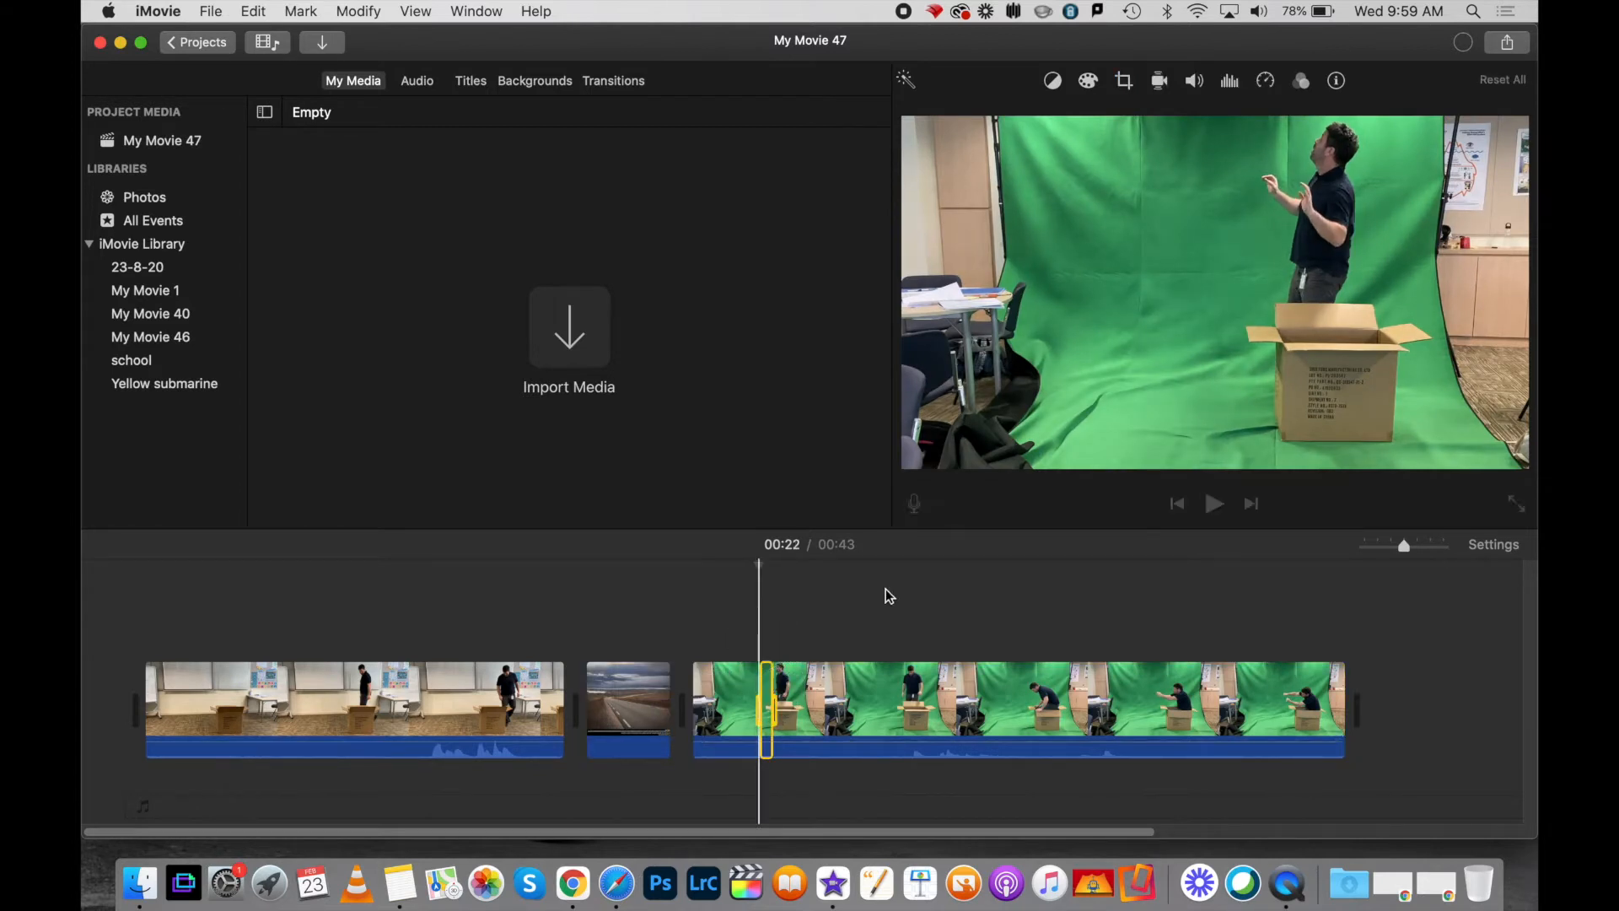
click(899, 713)
click(862, 635)
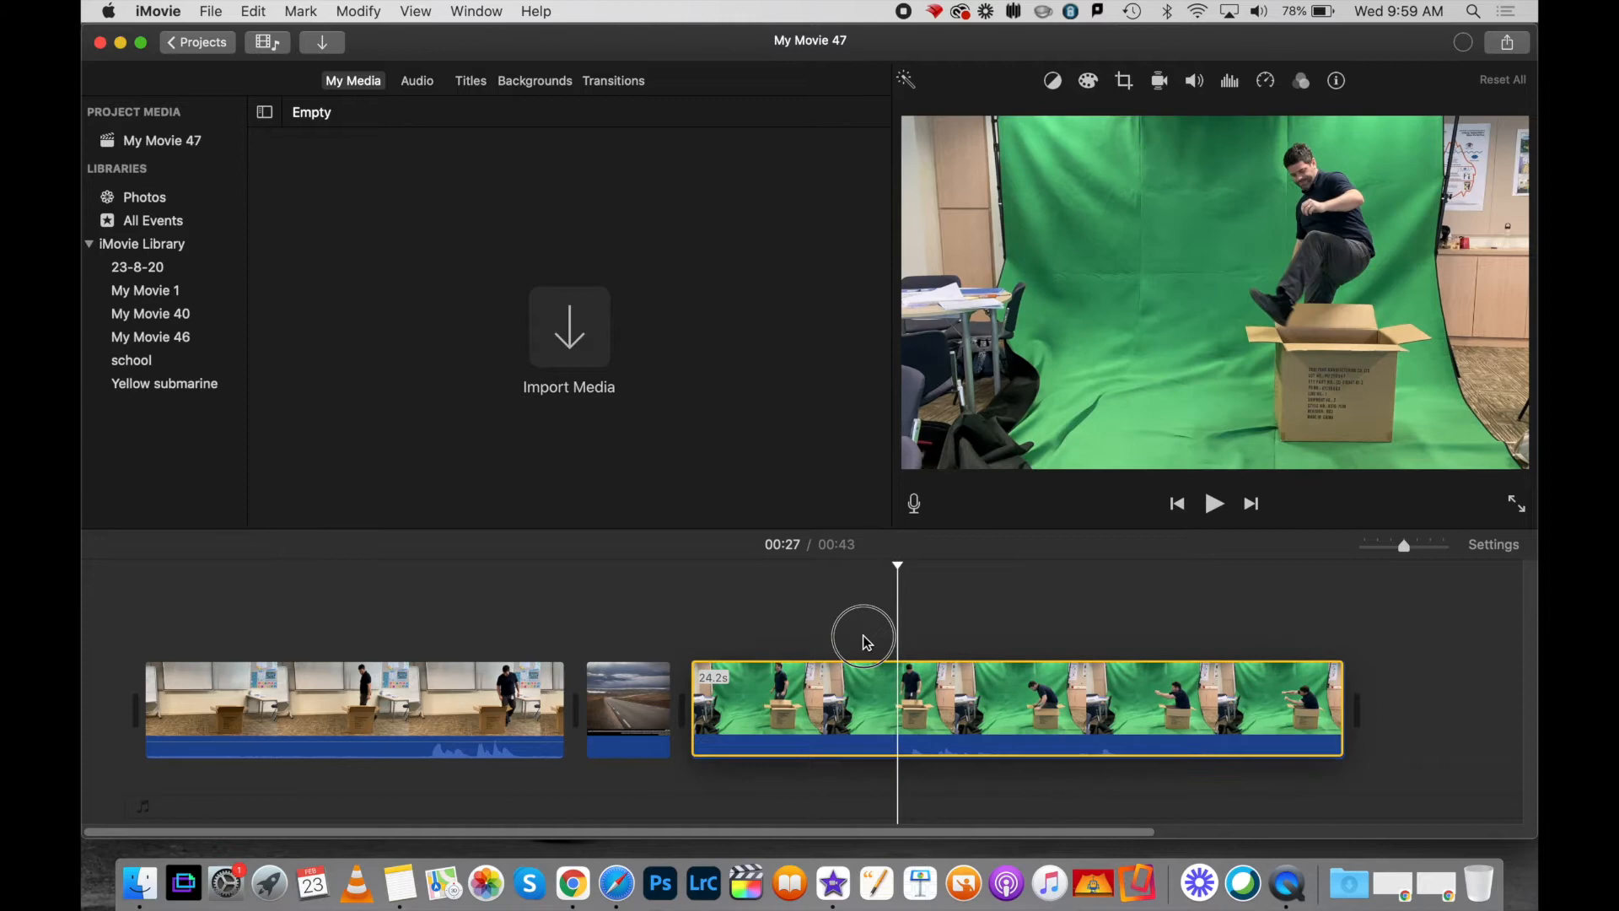
drag(846, 628, 777, 588)
click(637, 708)
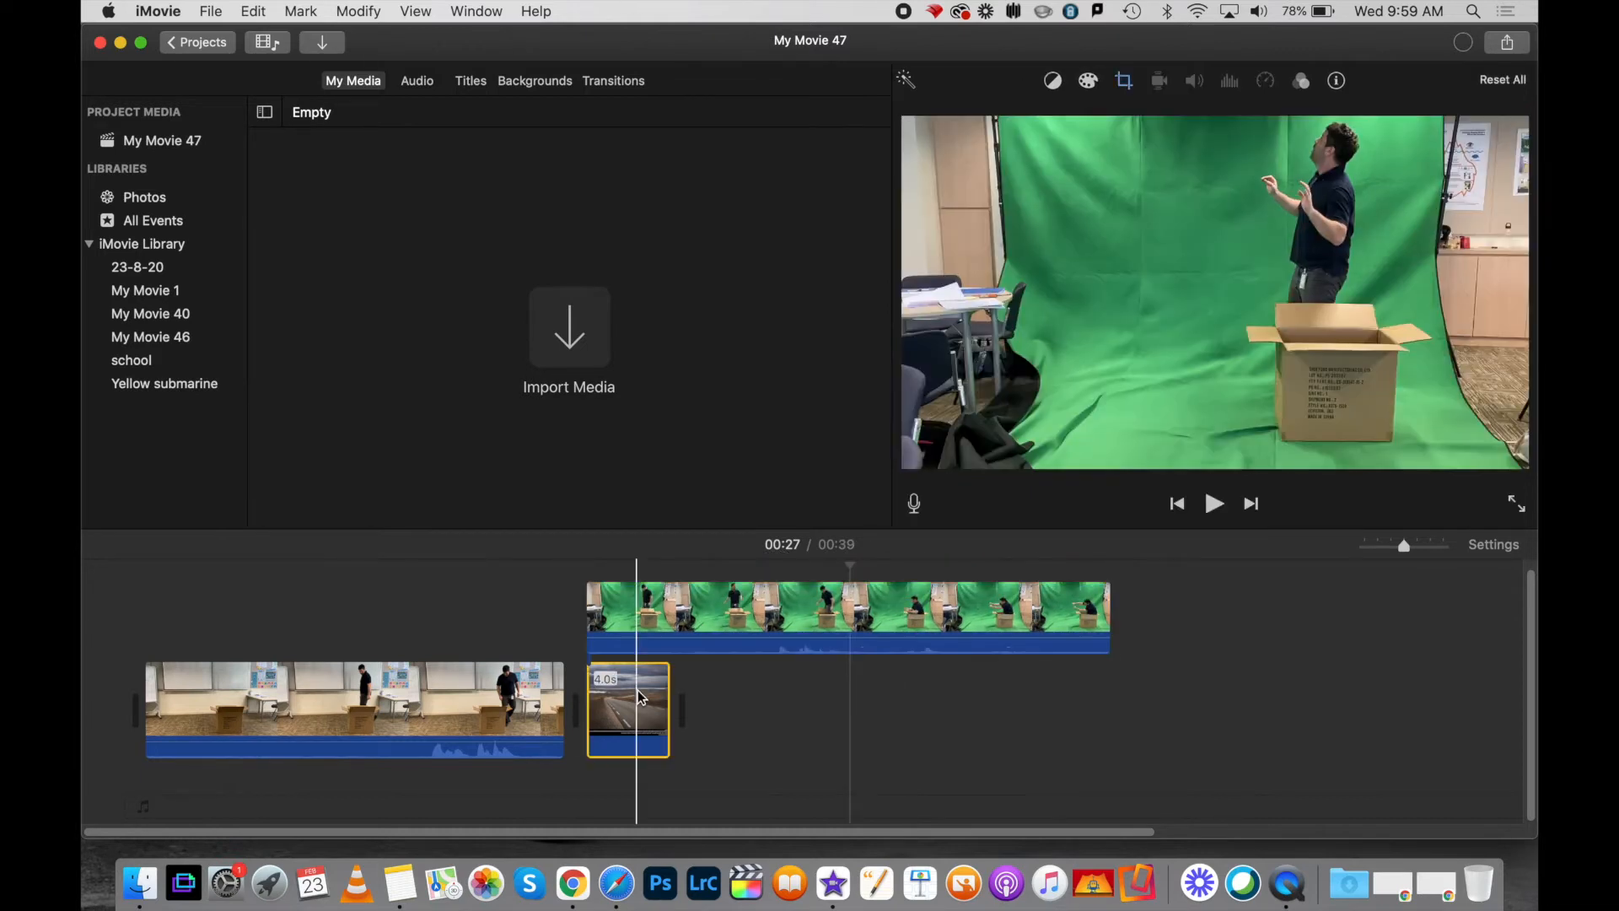
drag(666, 703, 1102, 678)
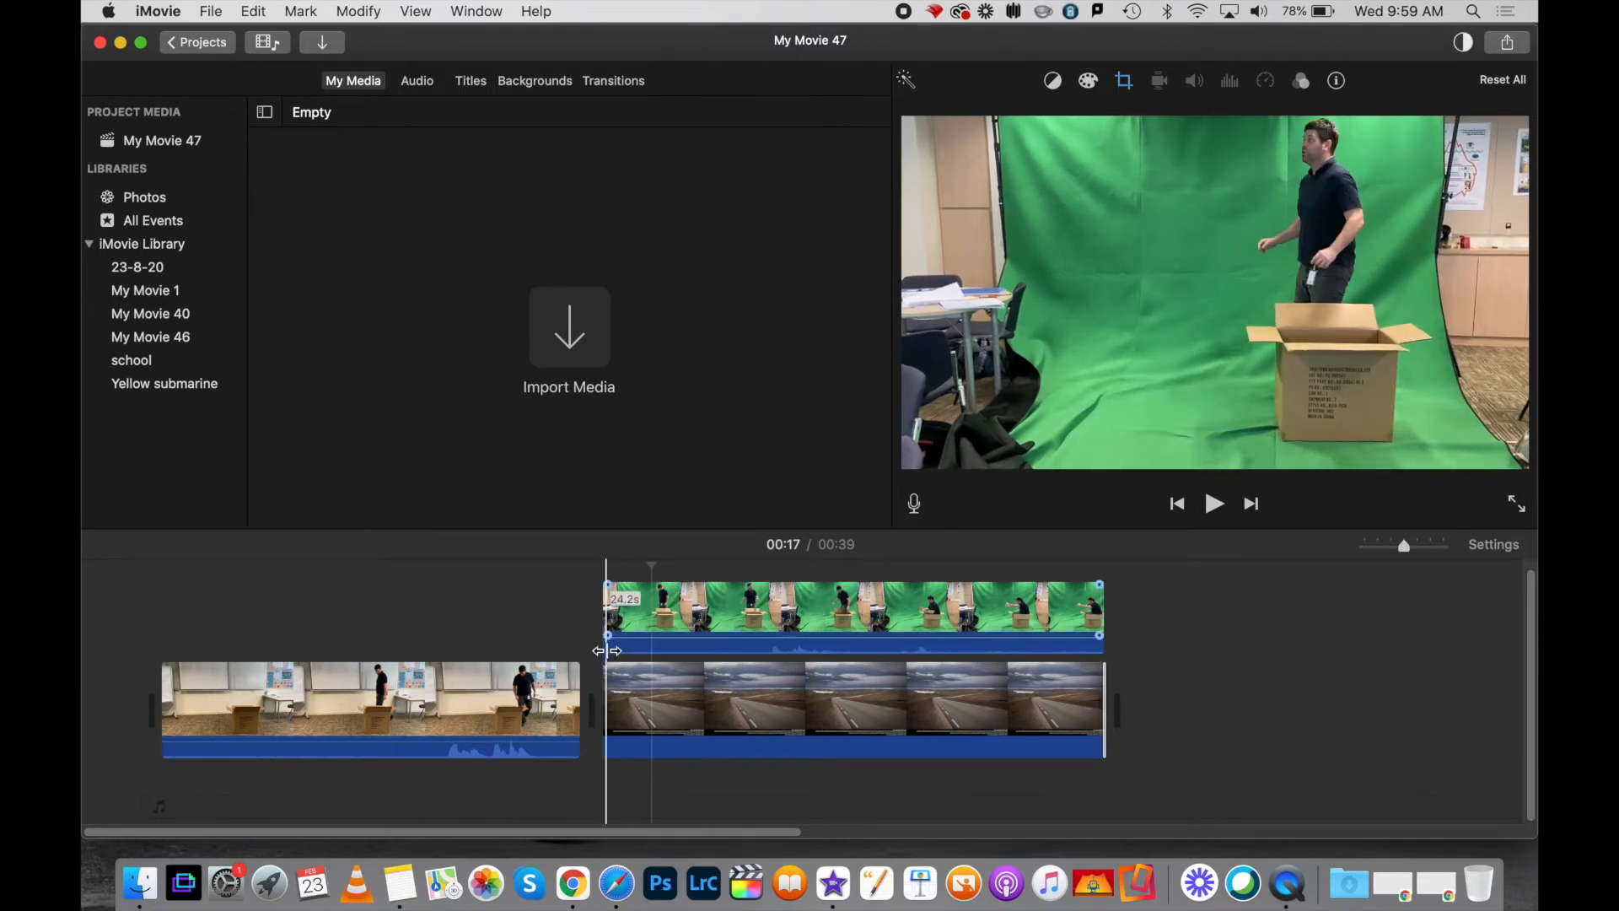
Step: Change the overlay type of the green-screen clip from Cutaway to Green/Blue Screen
click(679, 617)
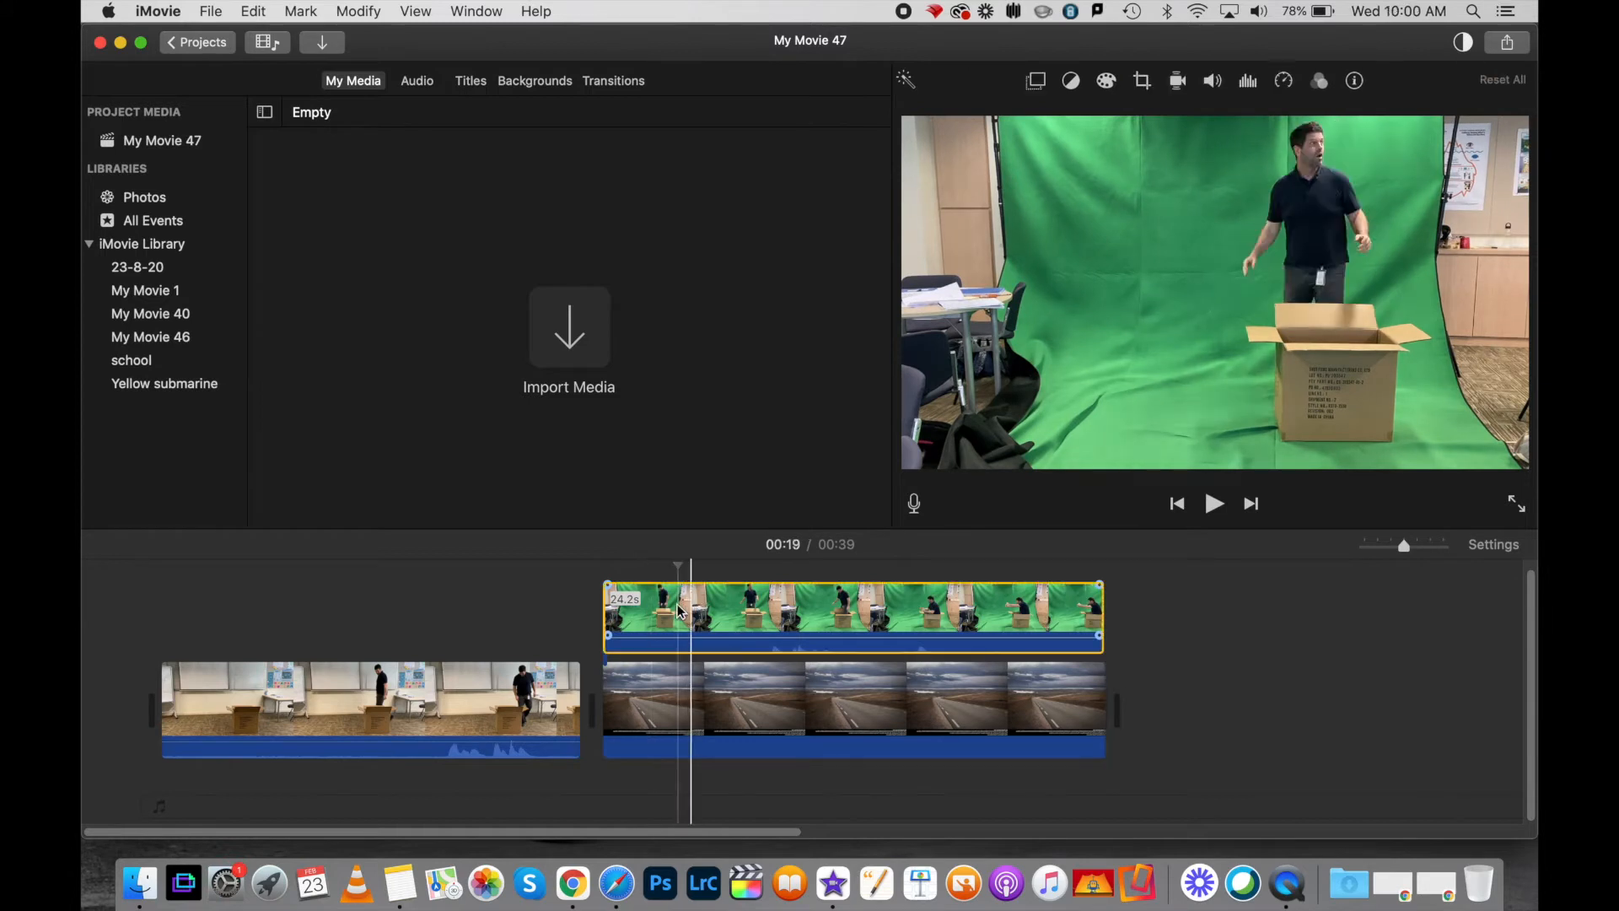
click(1032, 86)
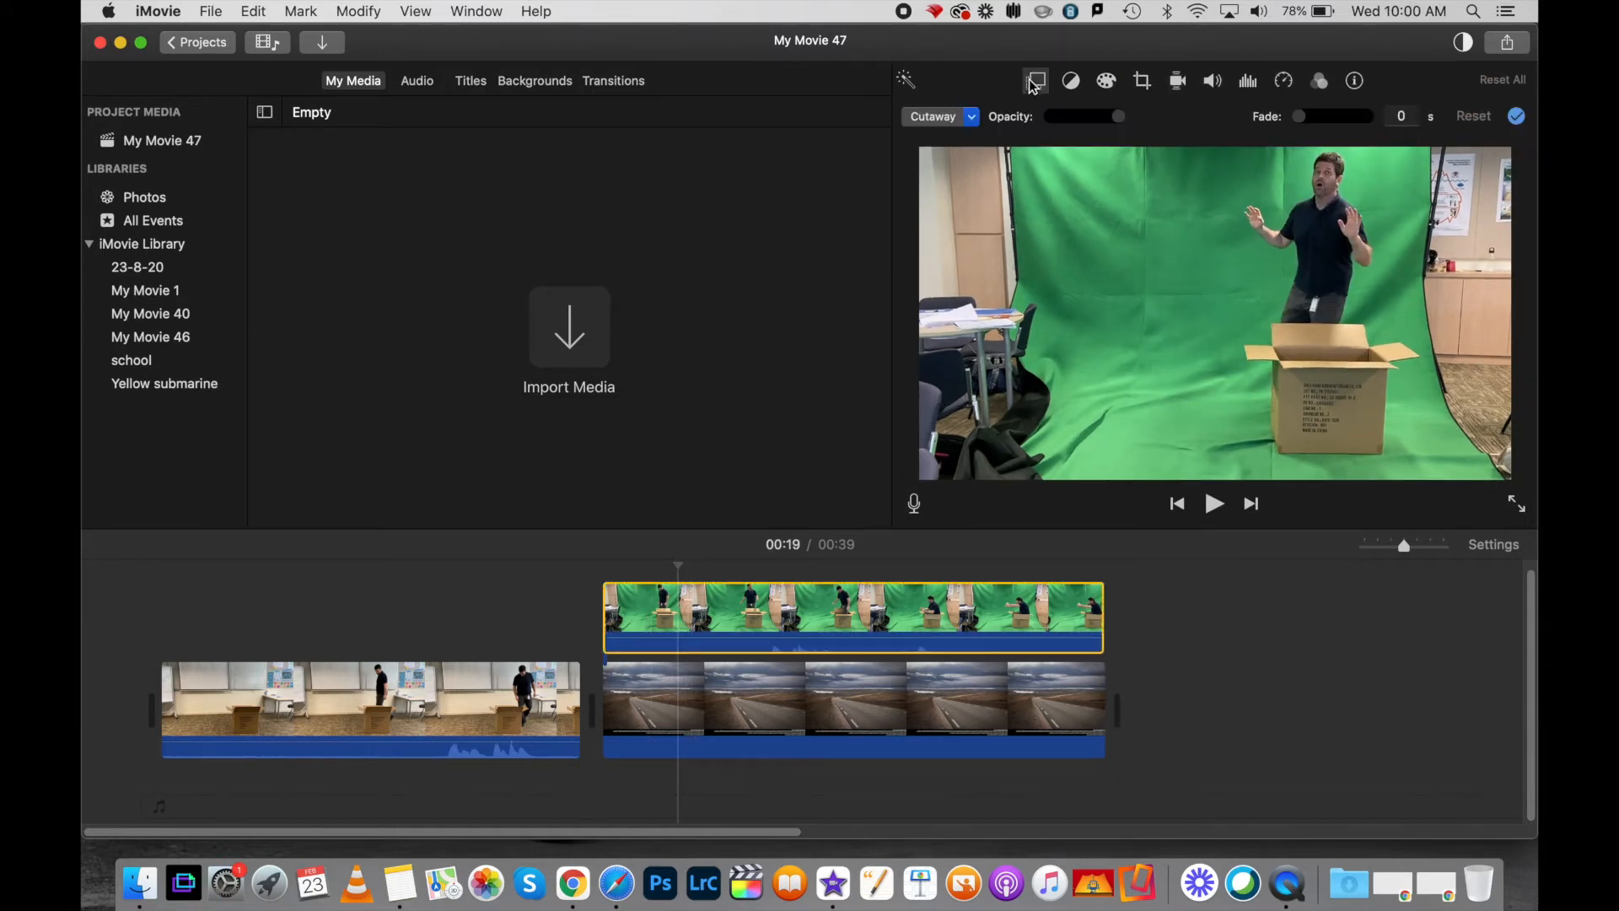
click(968, 118)
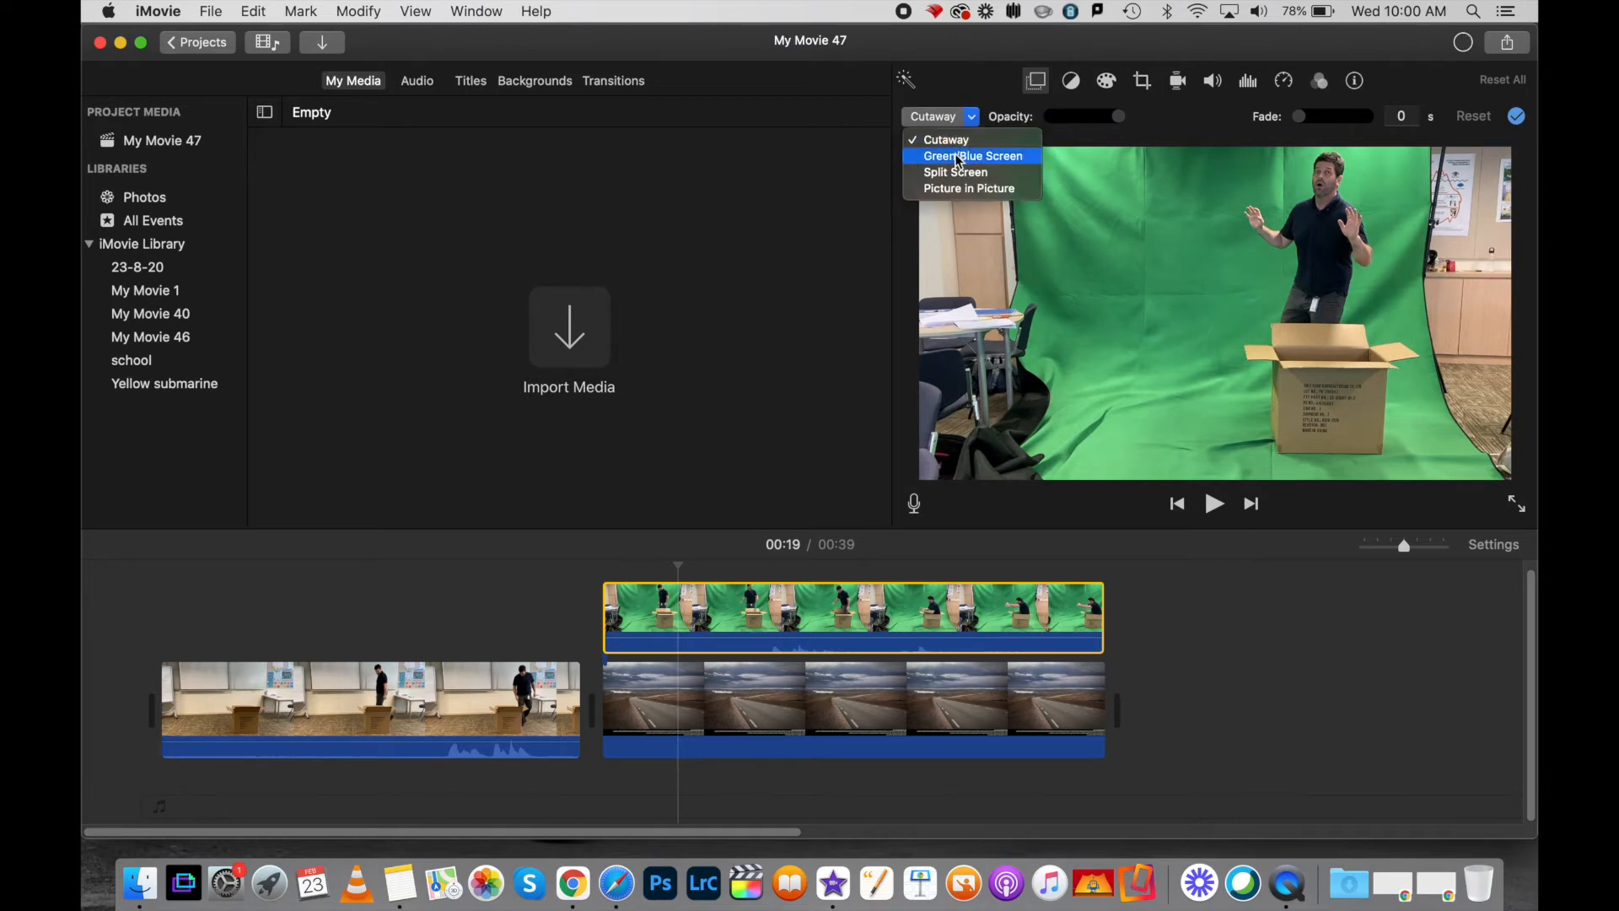
click(958, 157)
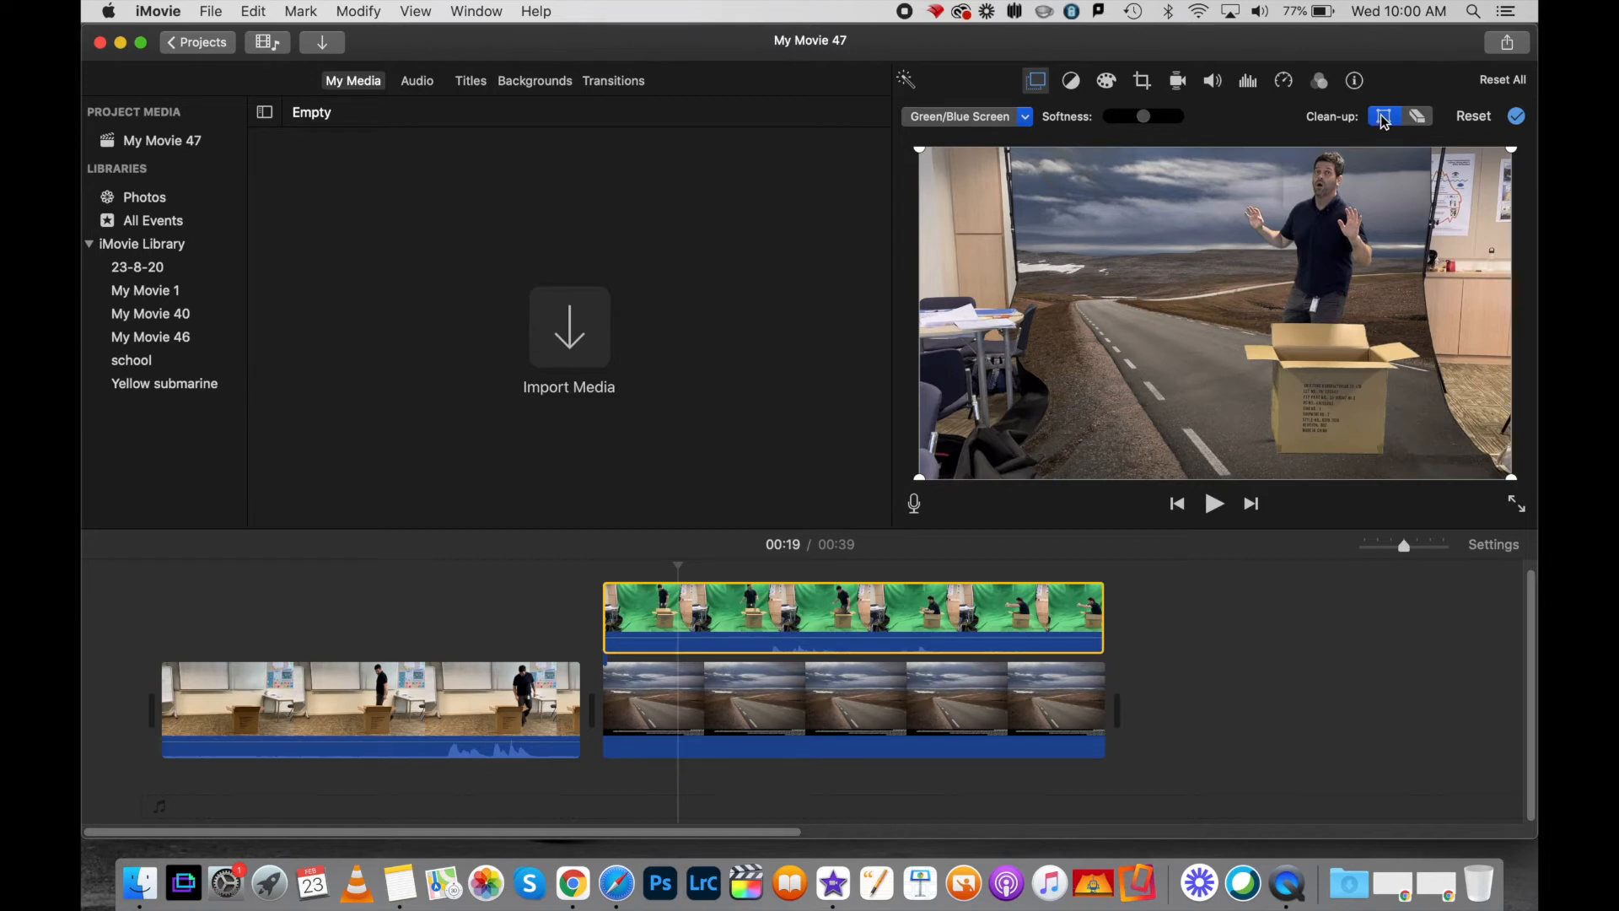
click(1135, 681)
click(529, 613)
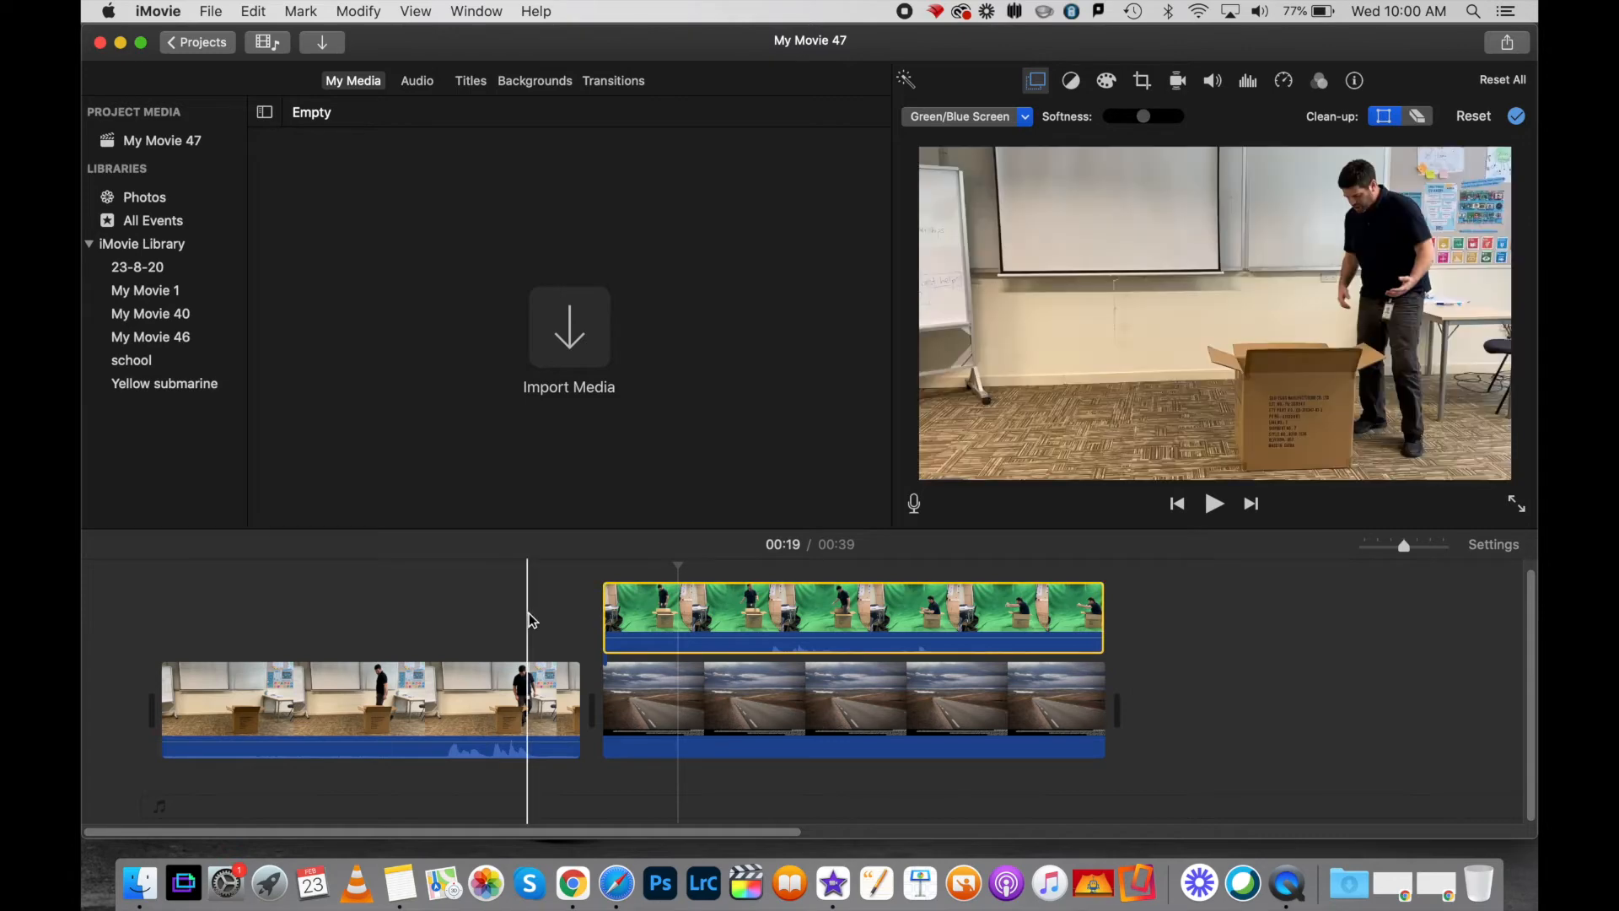
Step: Crop the keyed clip with the clean-up corners to exclude the classroom on both sides, and check the composite further along the timeline
click(862, 631)
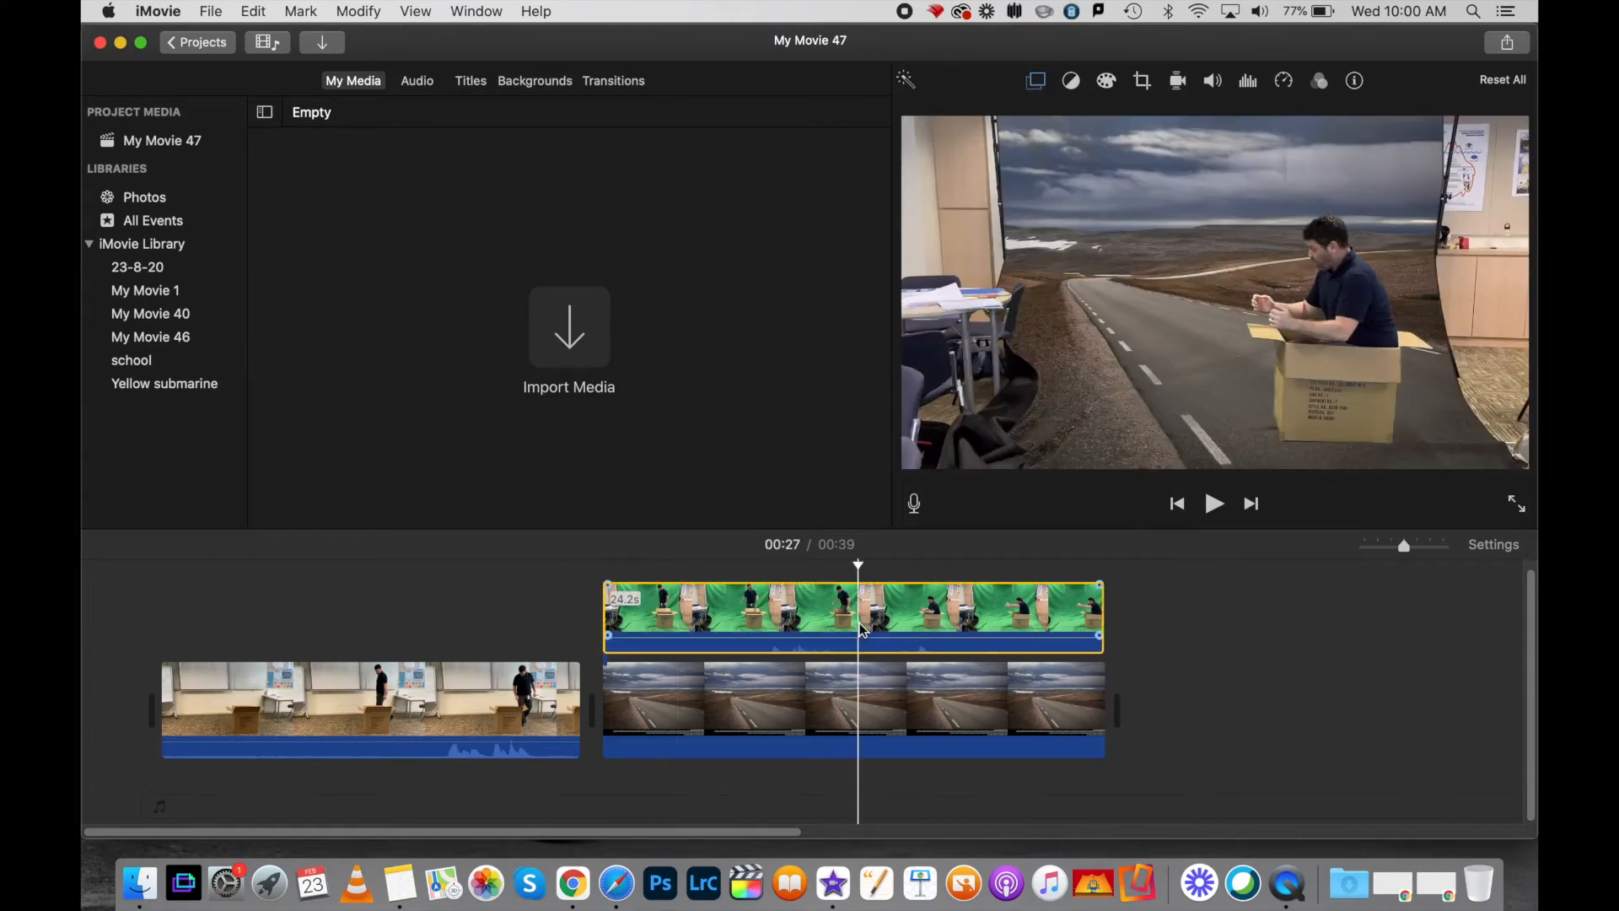
click(1036, 81)
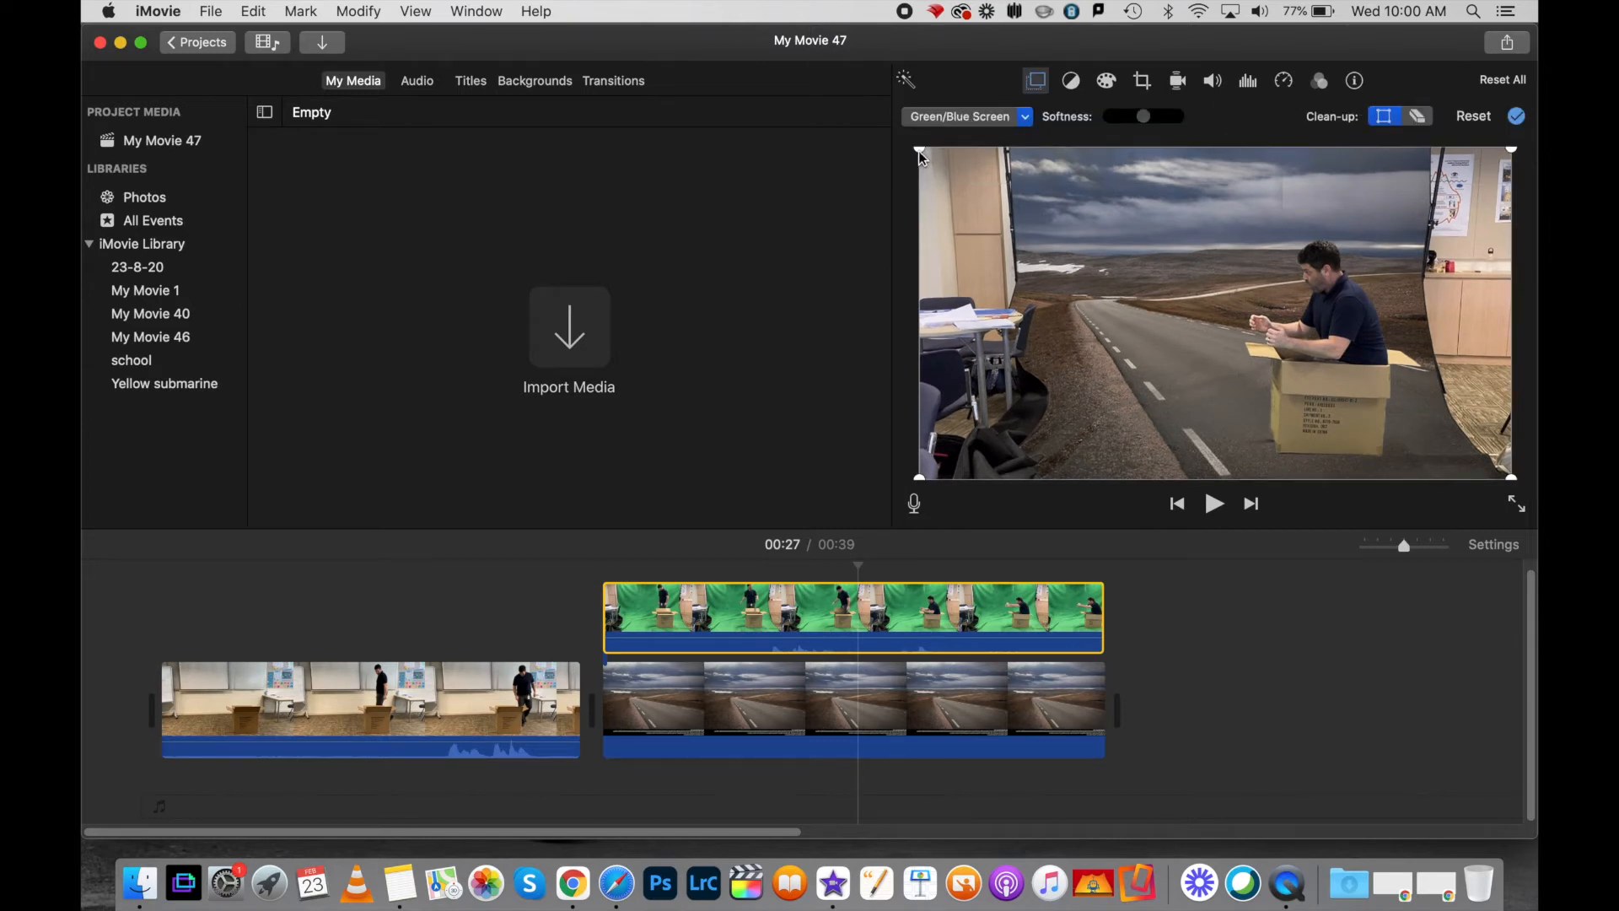
drag(931, 153, 1036, 149)
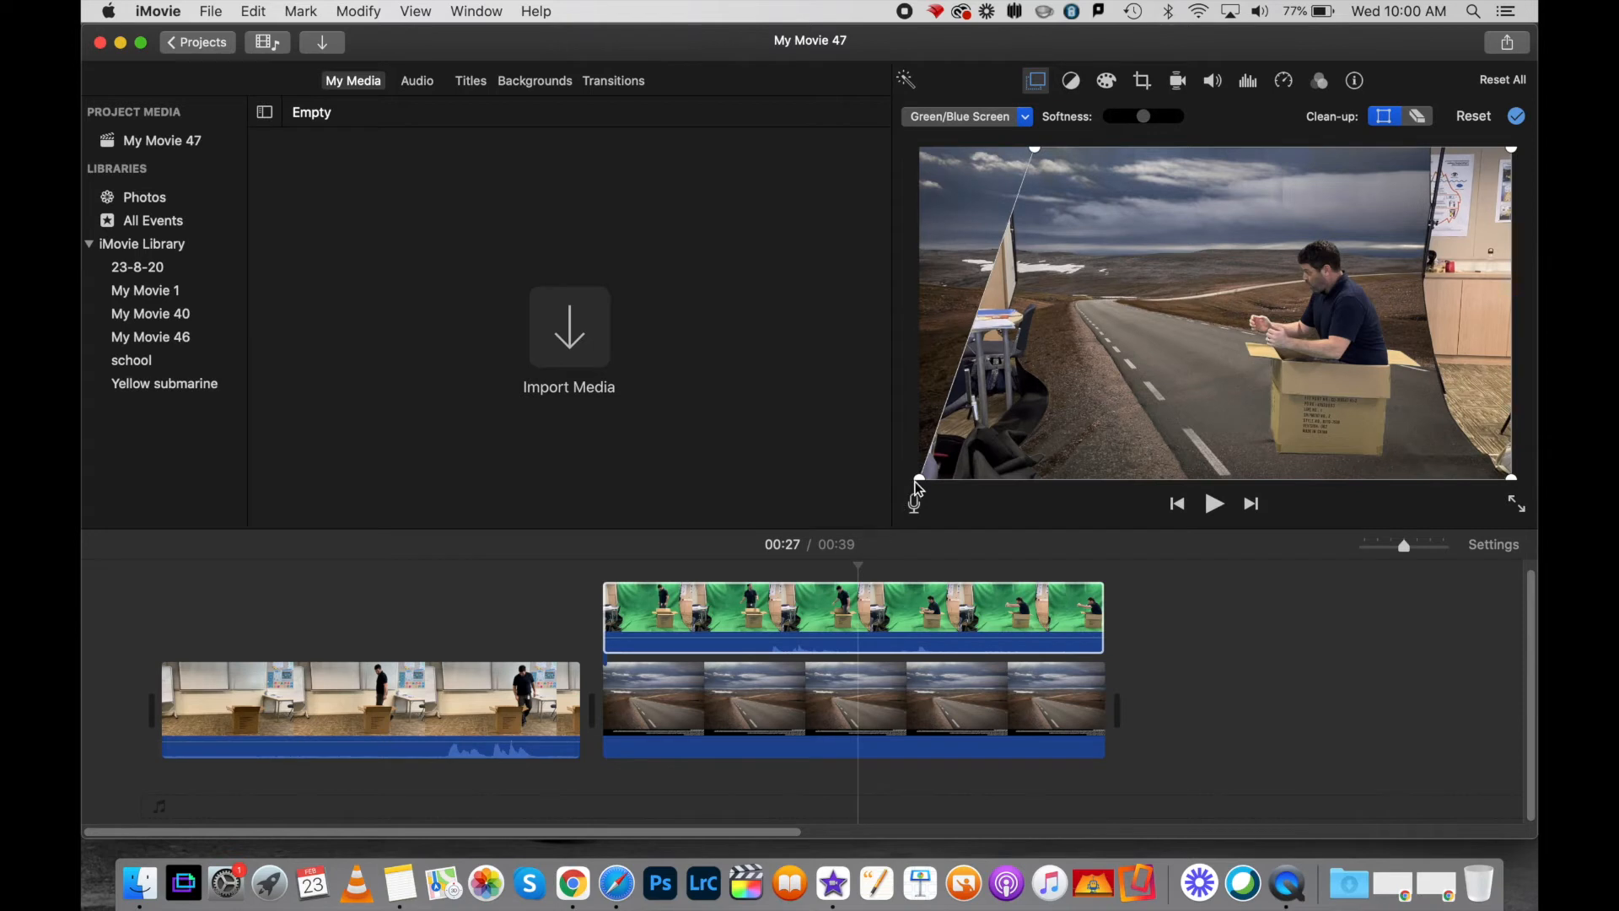
drag(919, 480, 1075, 493)
drag(1510, 149, 1424, 147)
drag(1510, 478, 1442, 490)
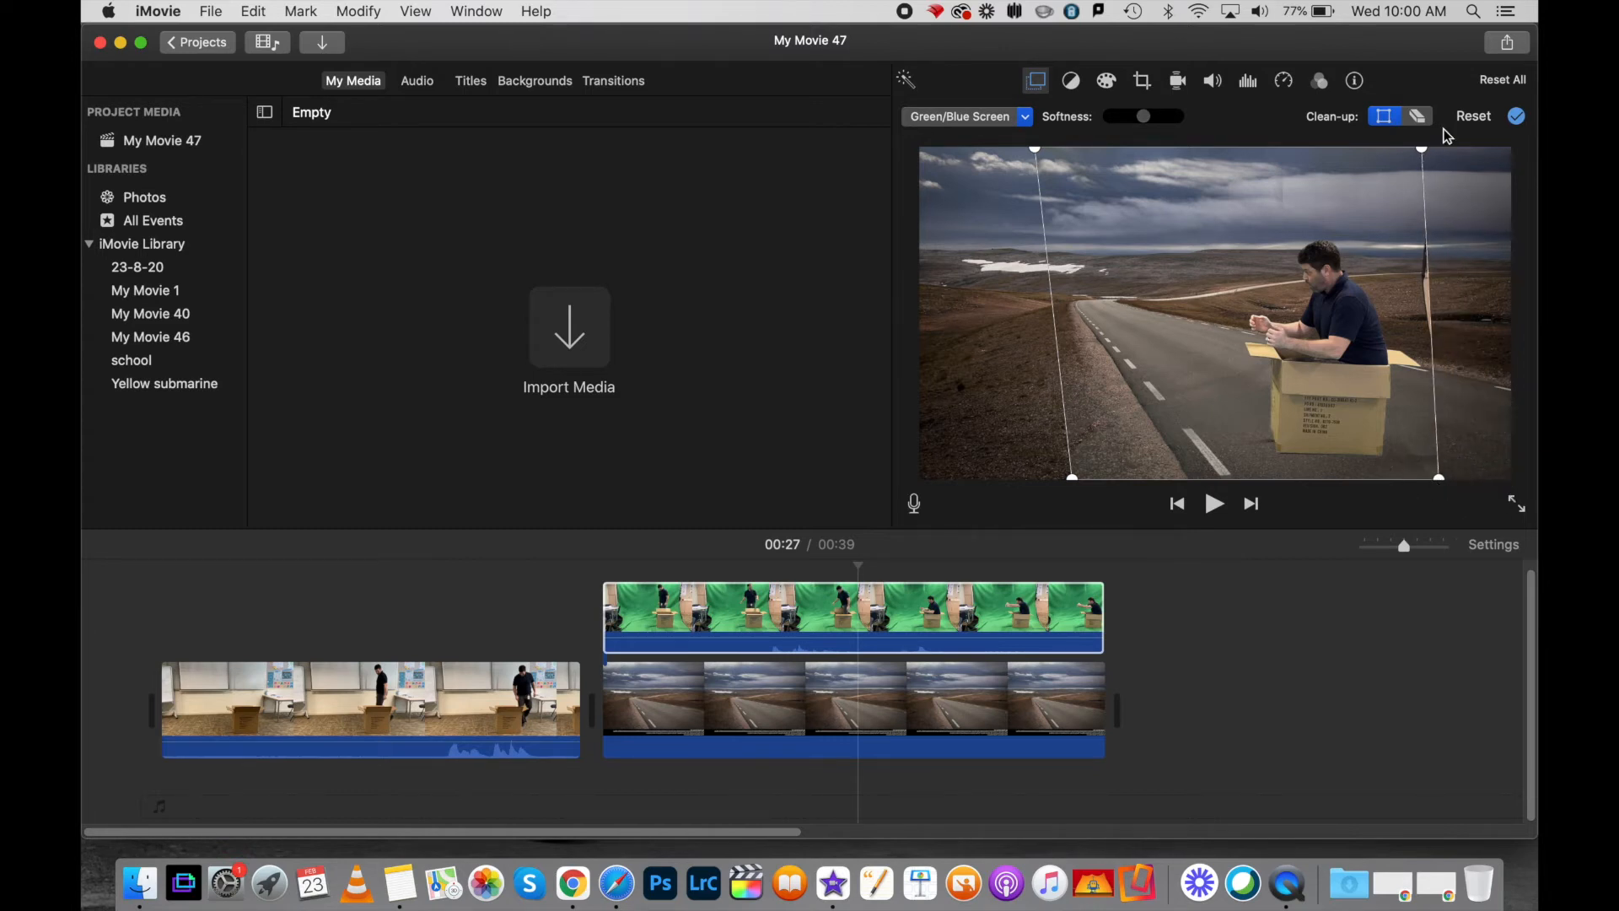
drag(1424, 153, 1413, 156)
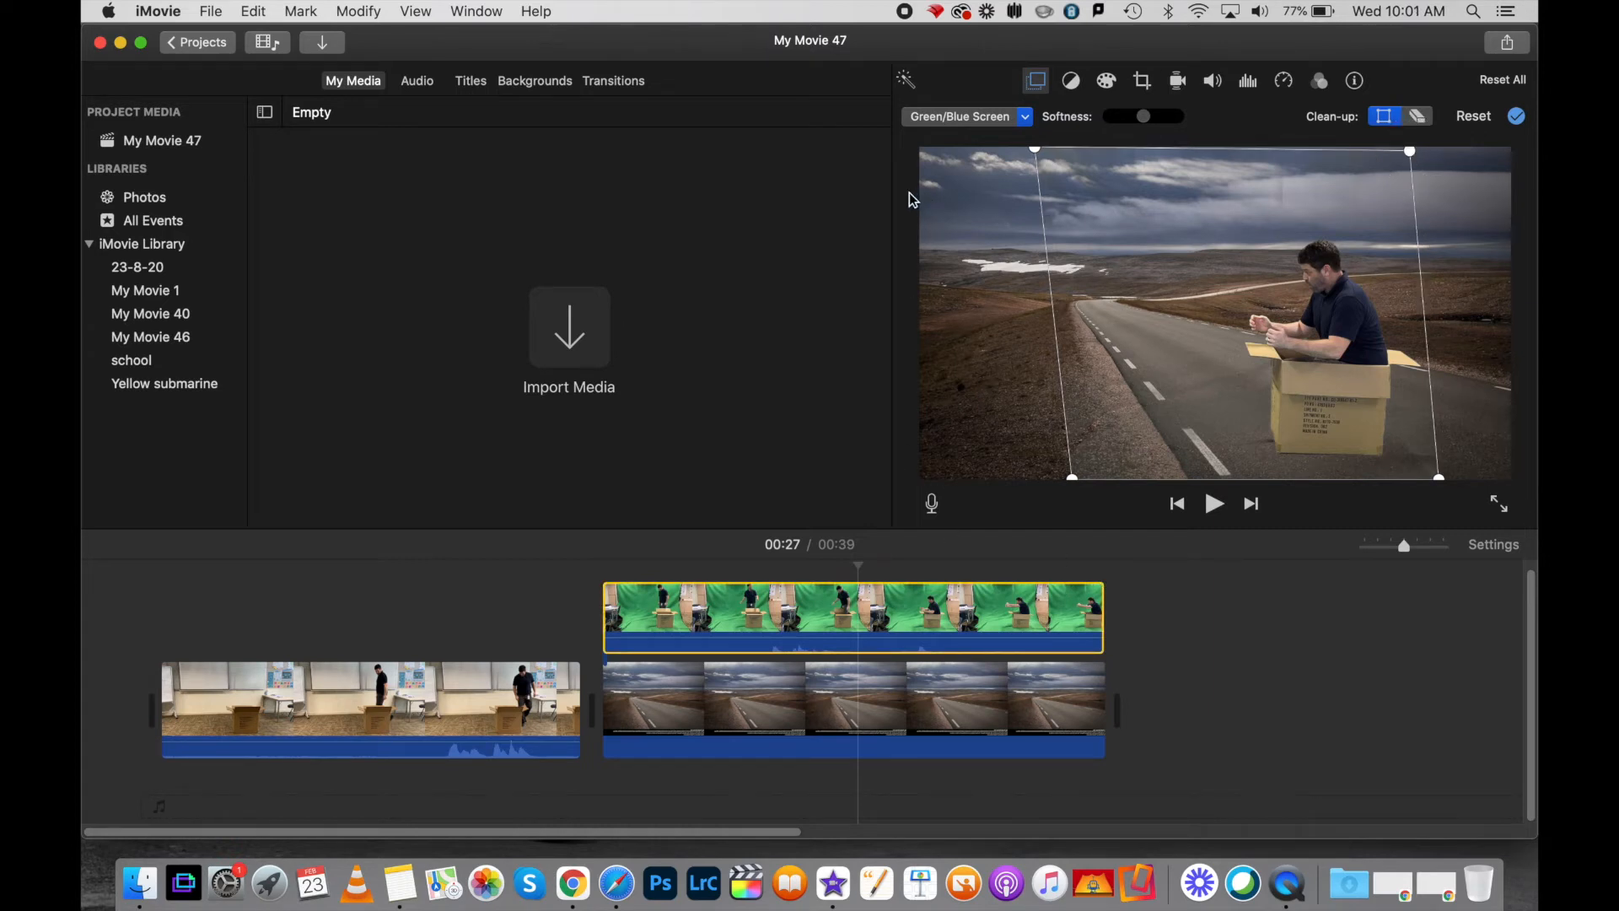
click(1004, 570)
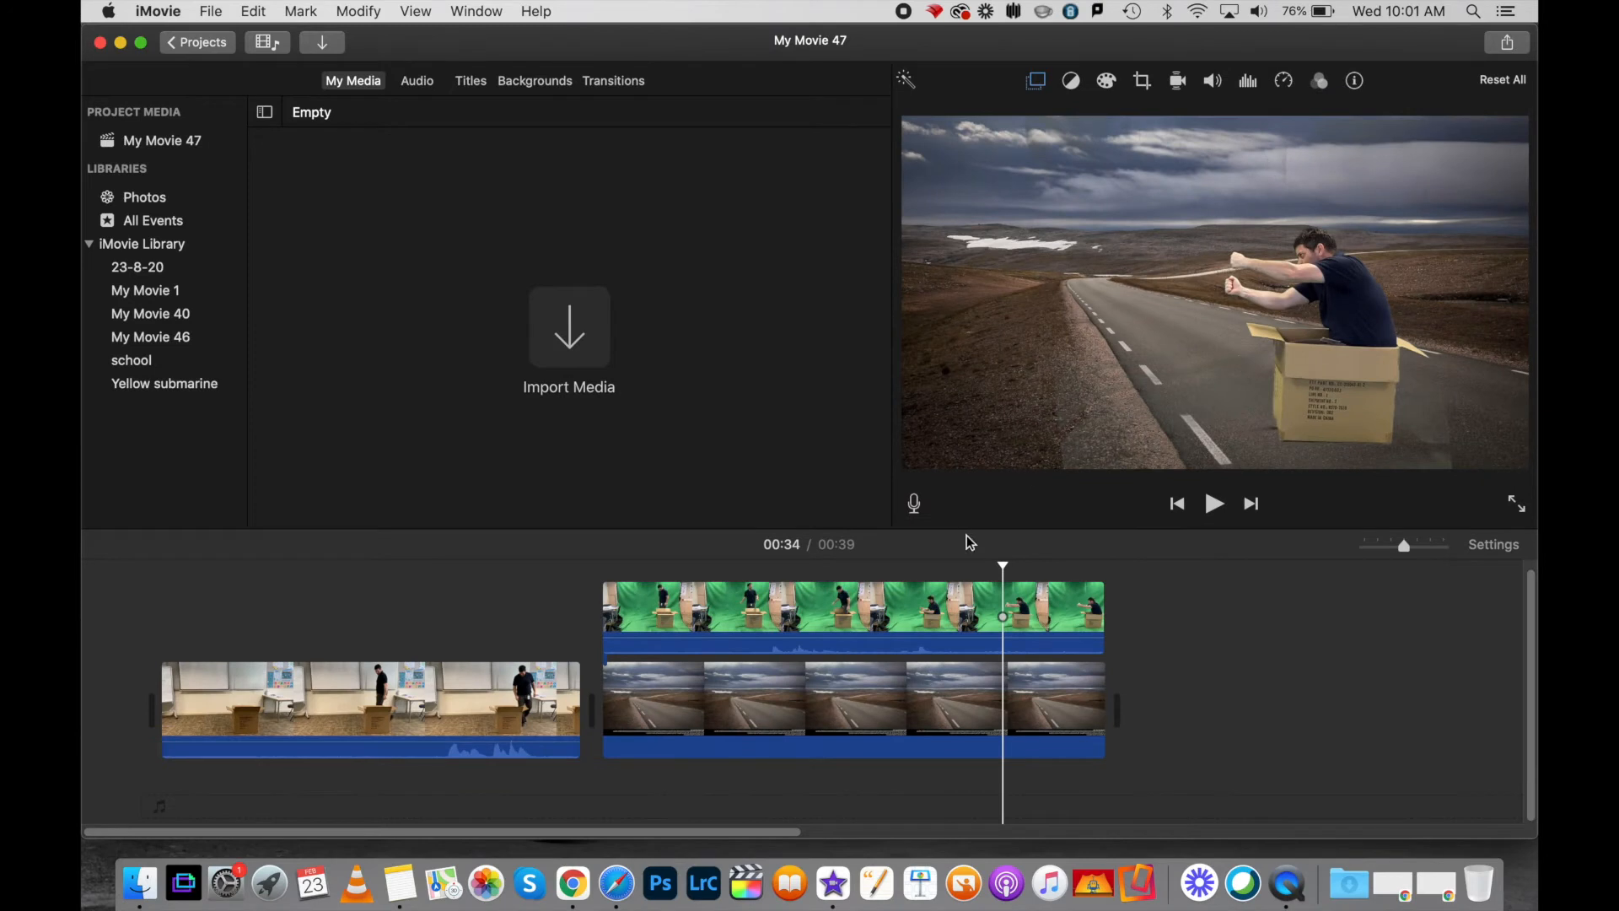
Step: Erase the leftover green-screen patches around the person in the keyed clip with the clean-up eraser
click(877, 603)
click(1033, 80)
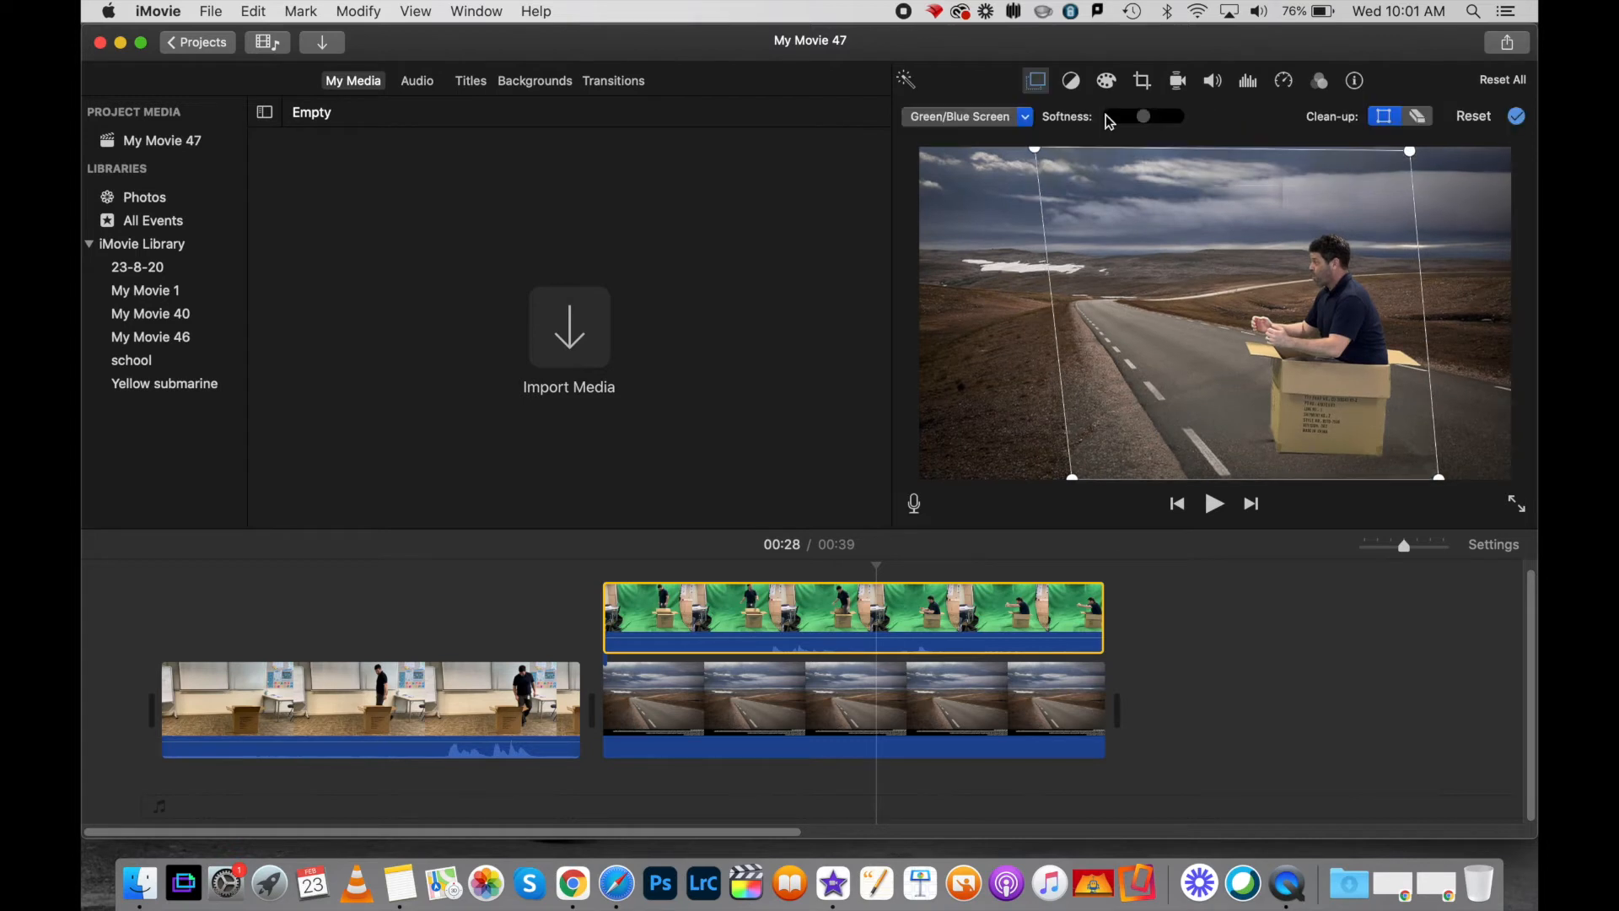
click(1420, 118)
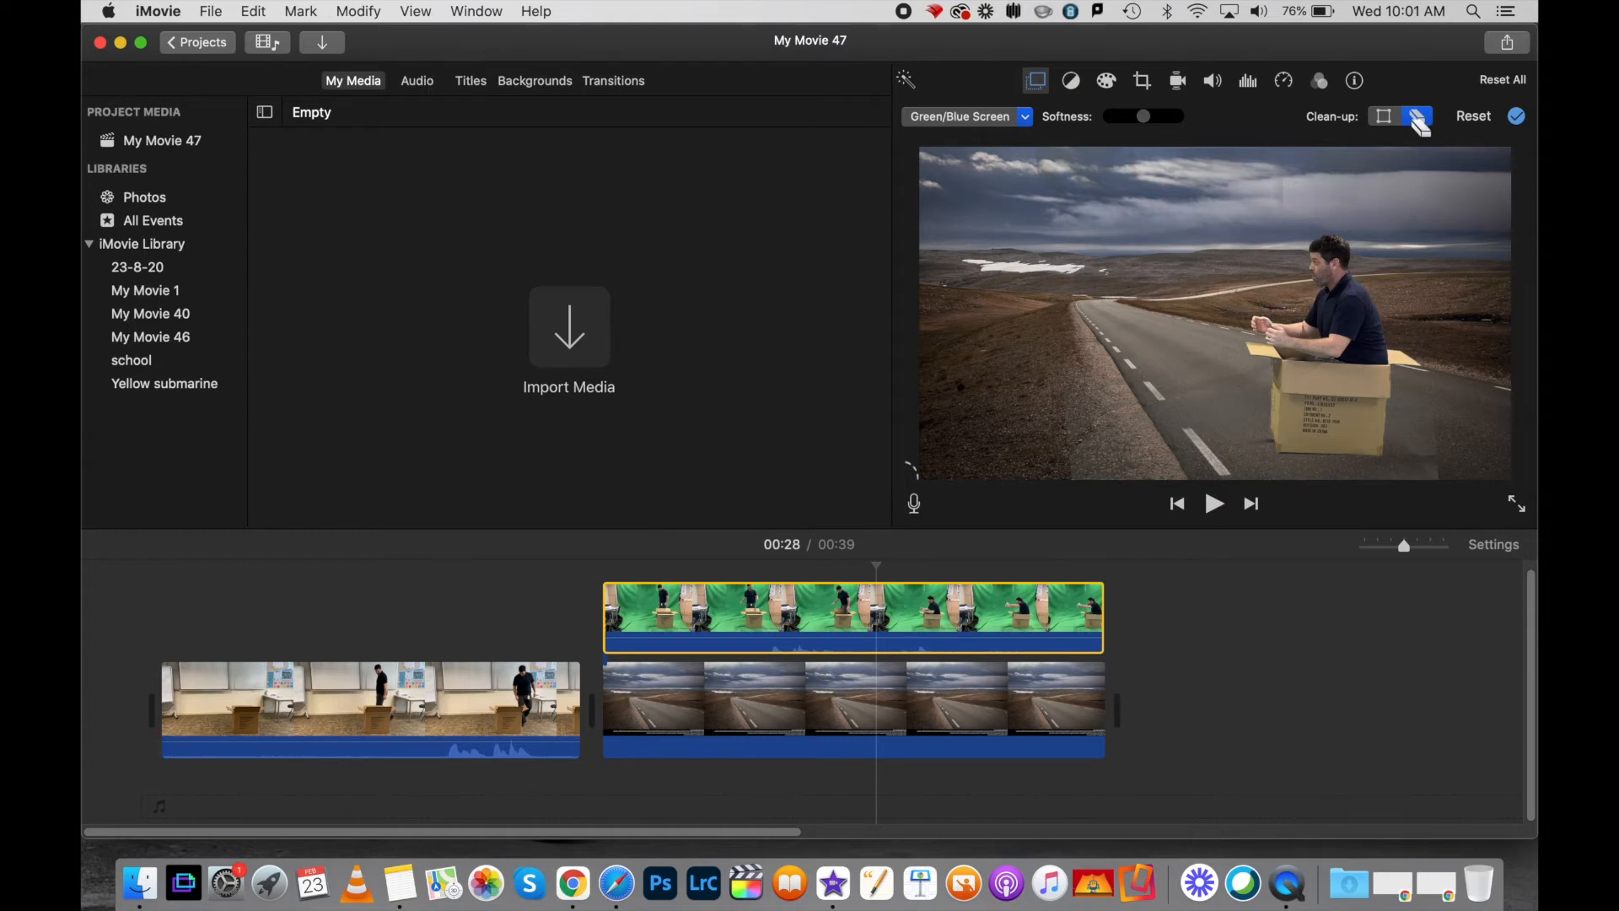
click(1102, 180)
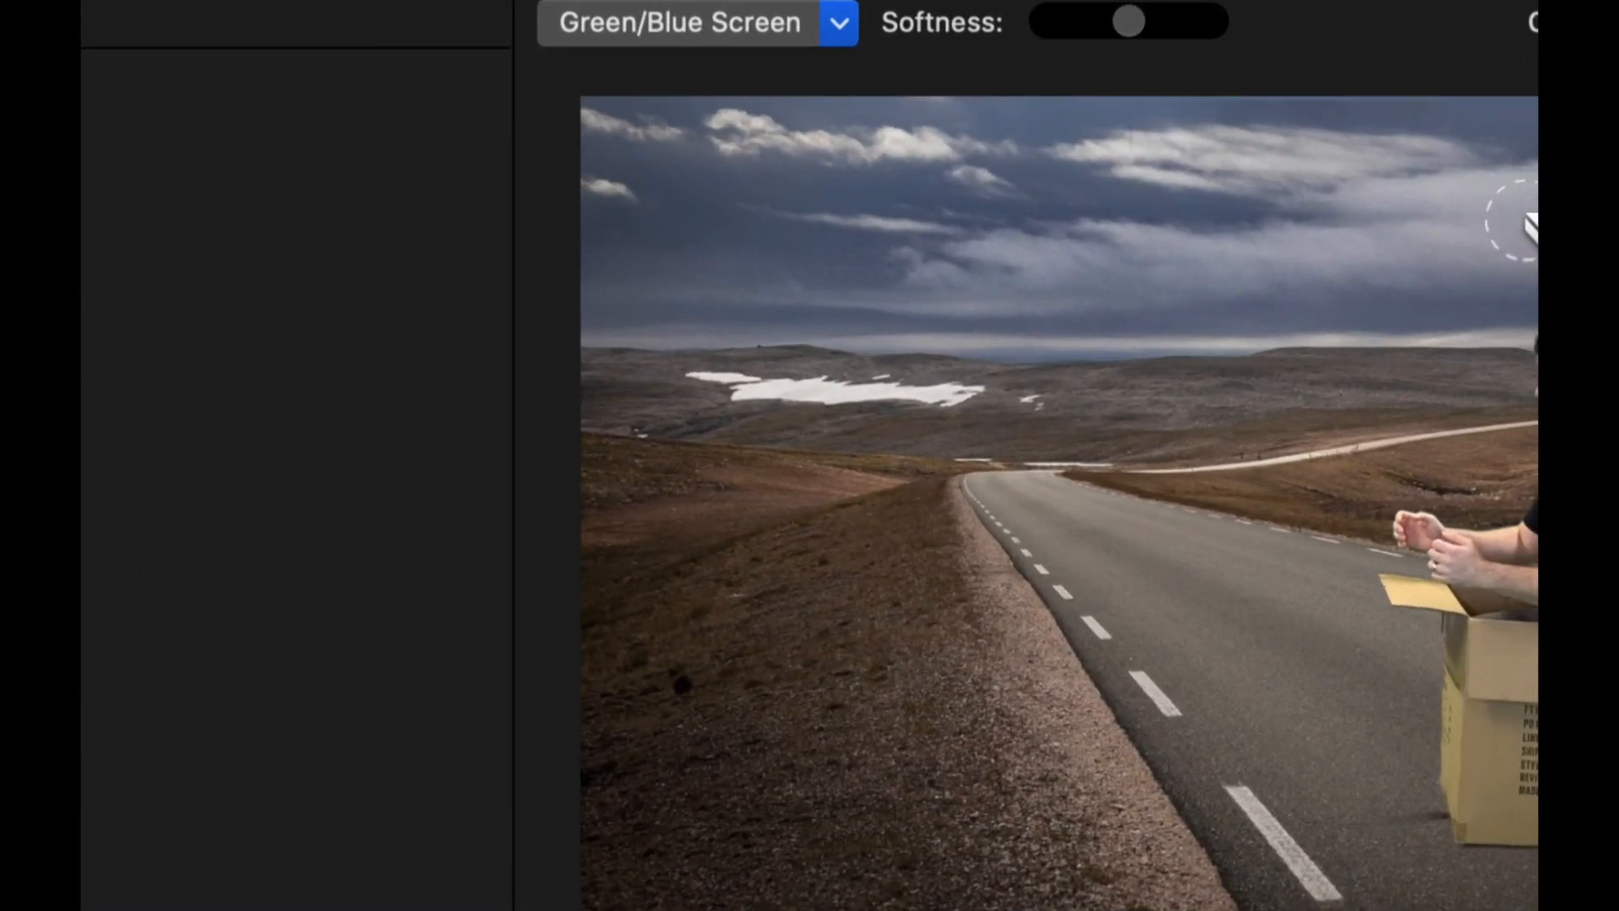
mouse_move(1526, 219)
mouse_down()
mouse_move(879, 145)
mouse_move(922, 147)
mouse_up()
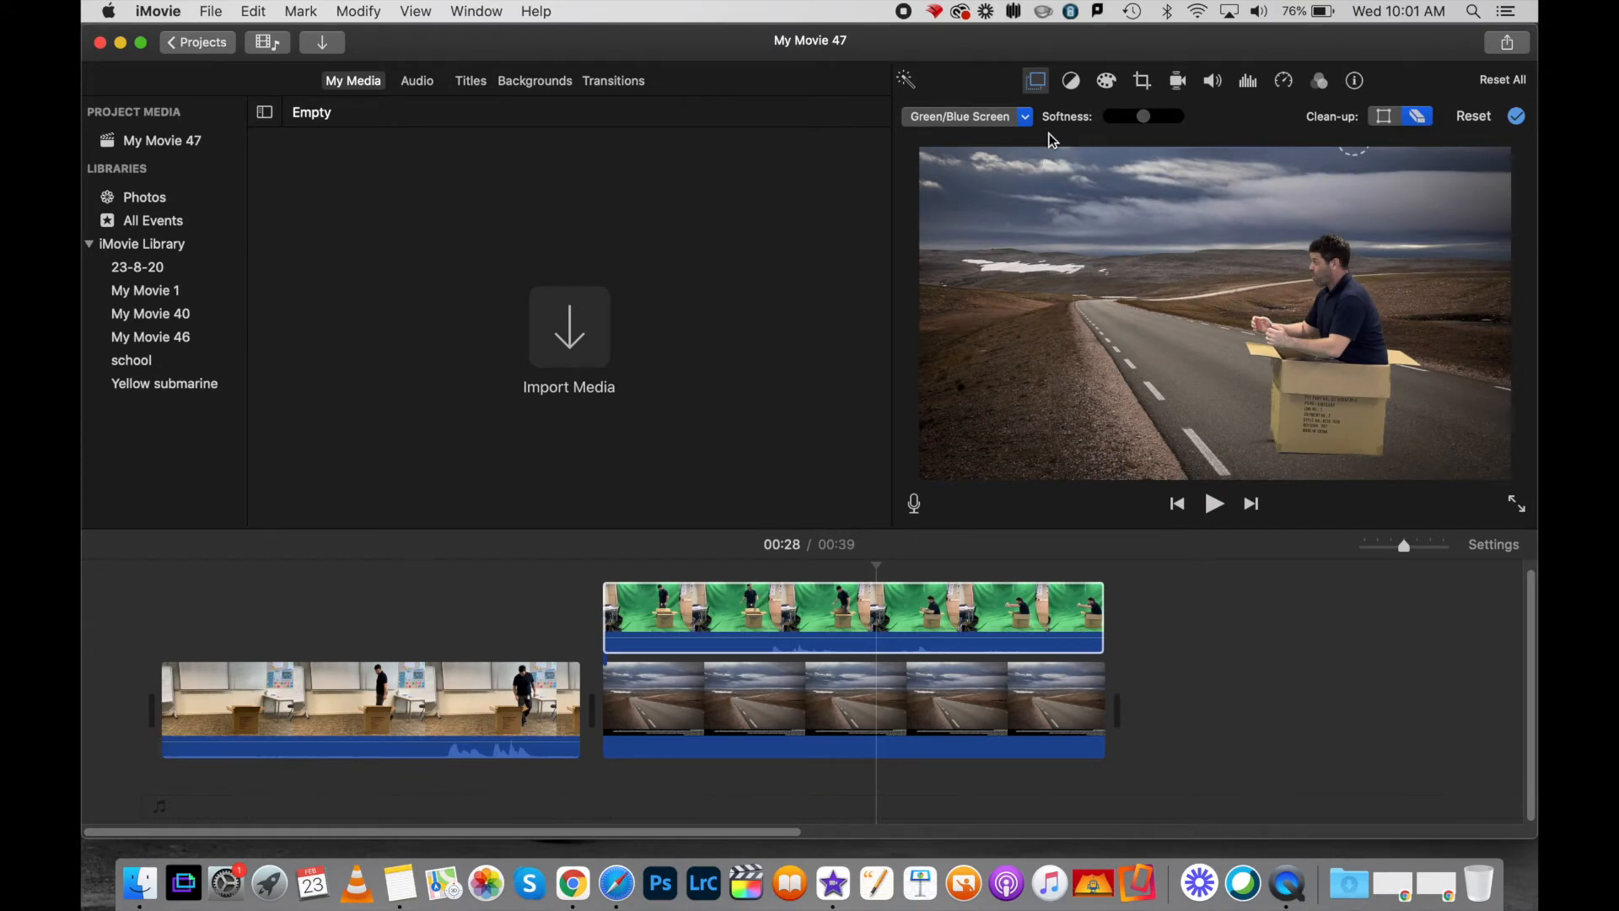
click(979, 615)
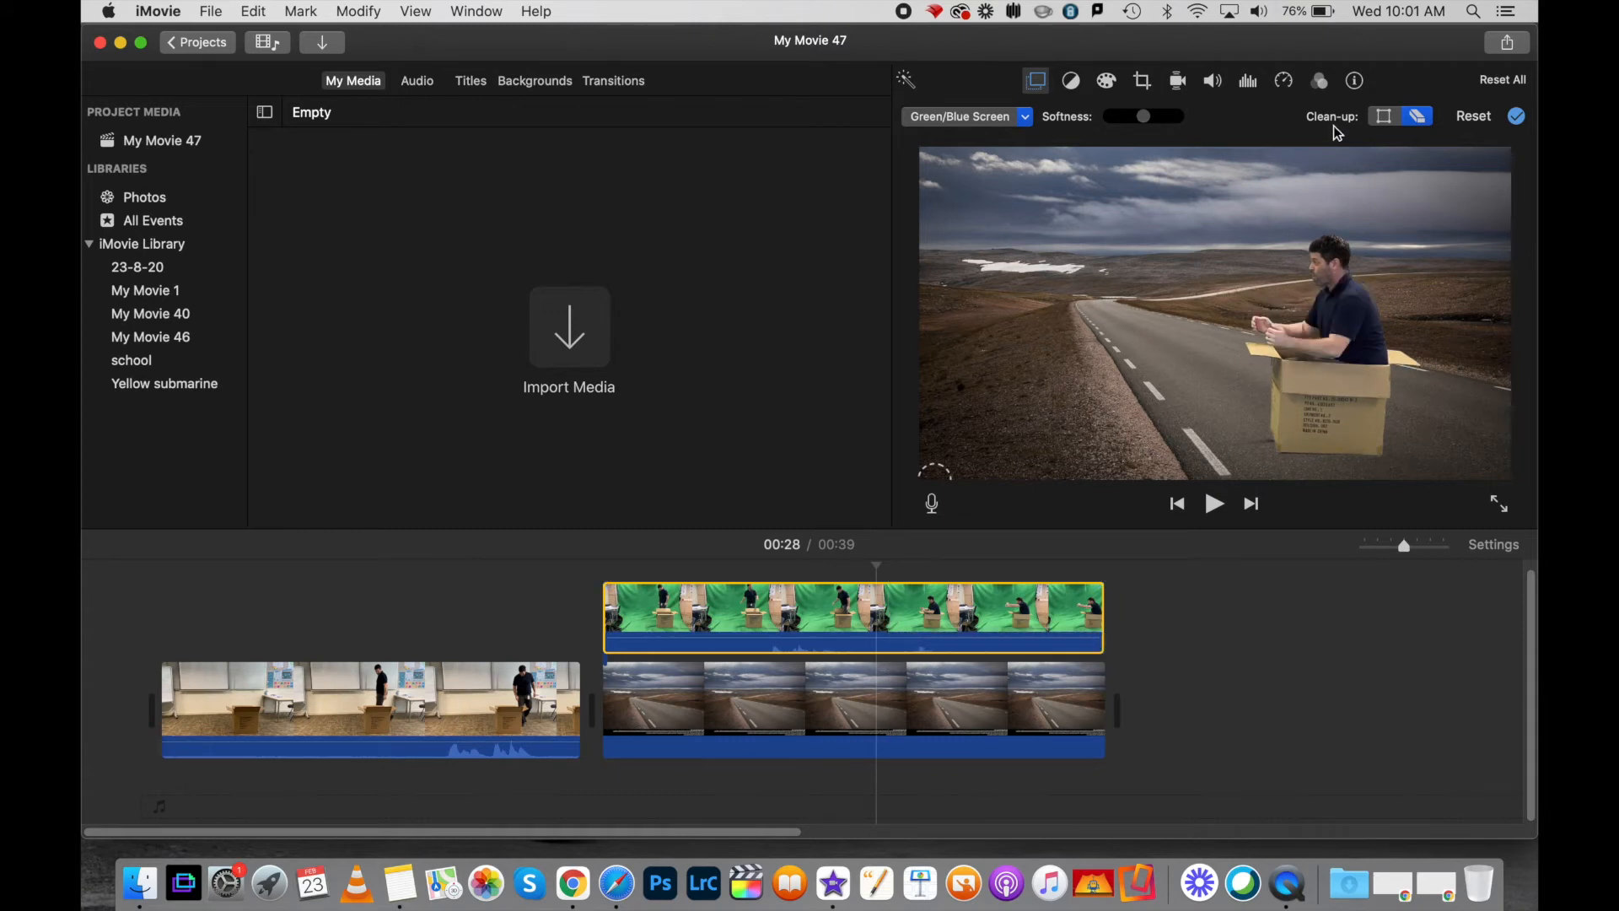
Step: Export the movie as a file titled Race car at 1080p 60 with High quality
click(1506, 42)
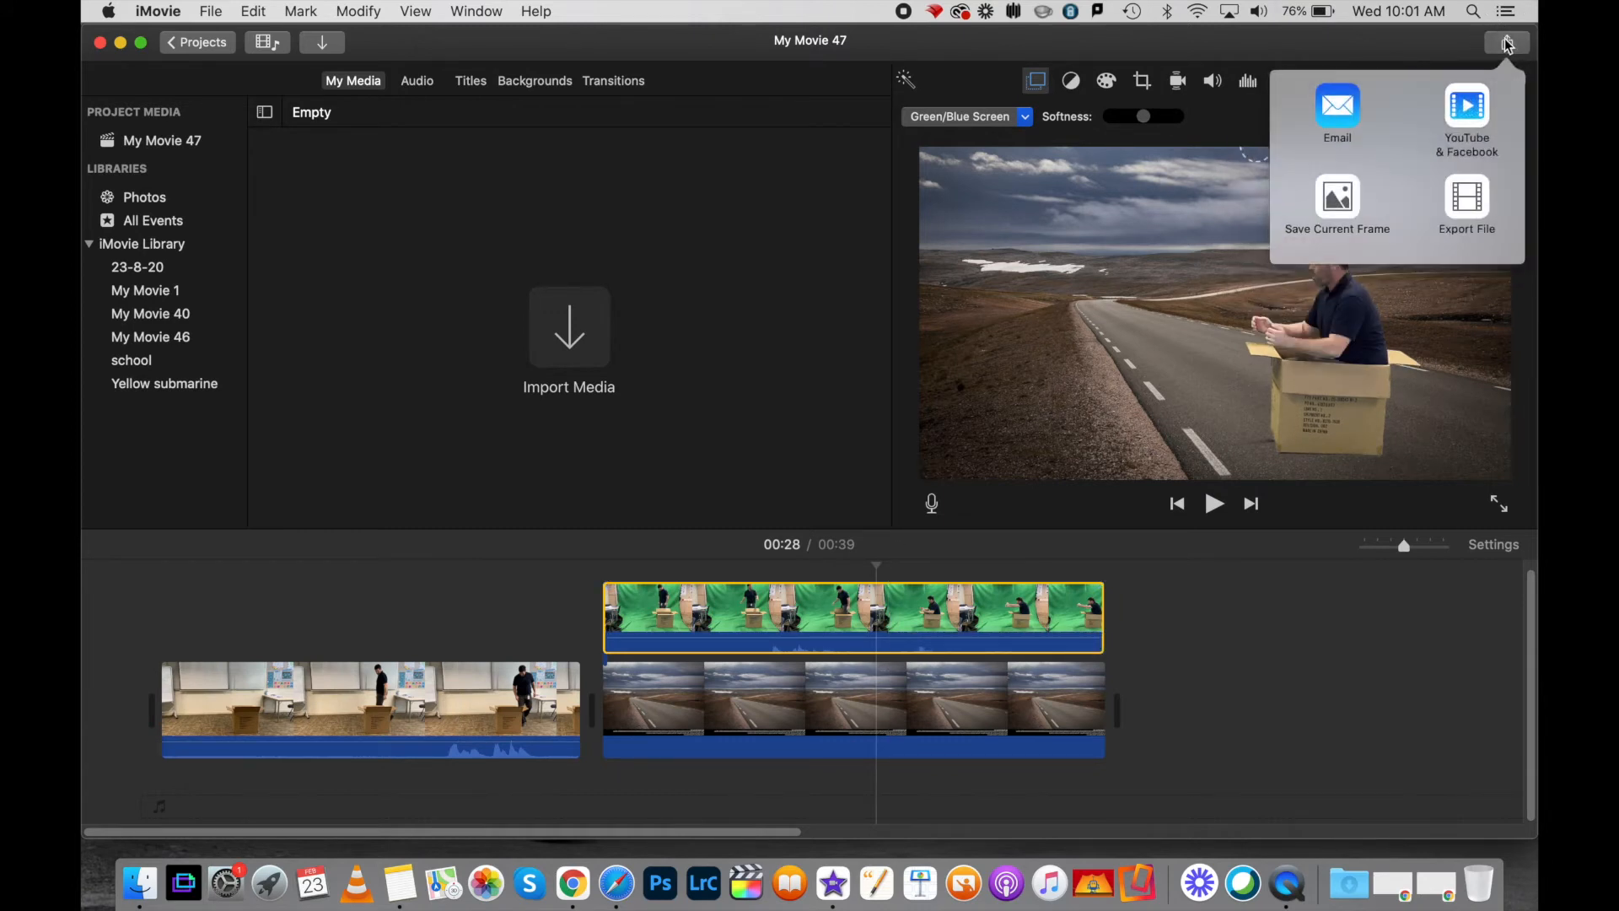
click(1468, 206)
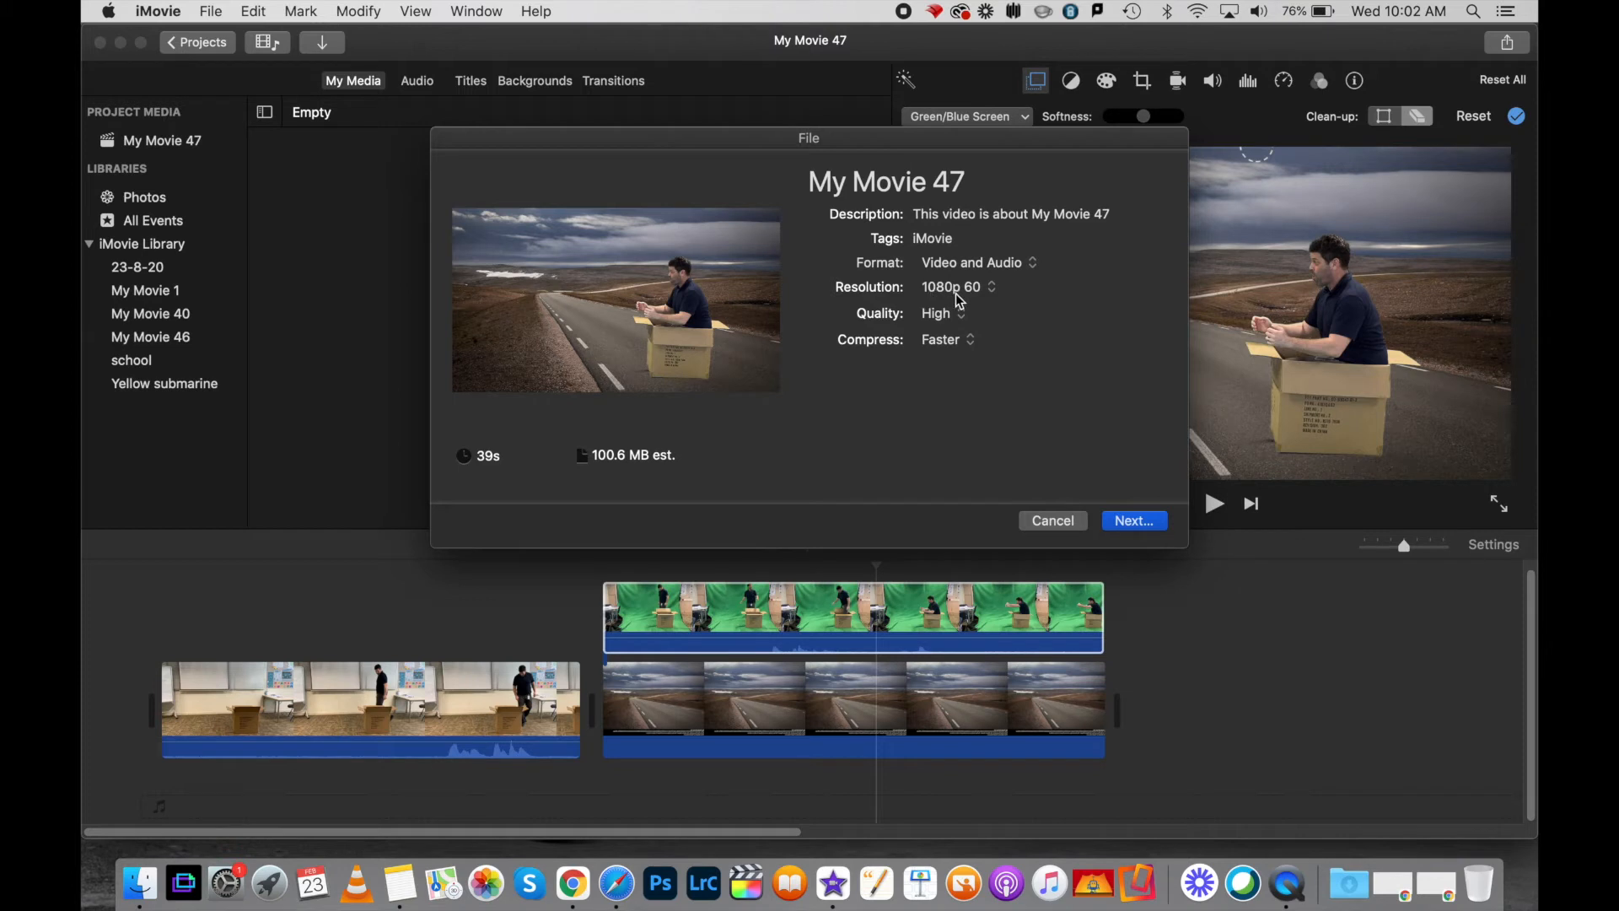
double_click(918, 181)
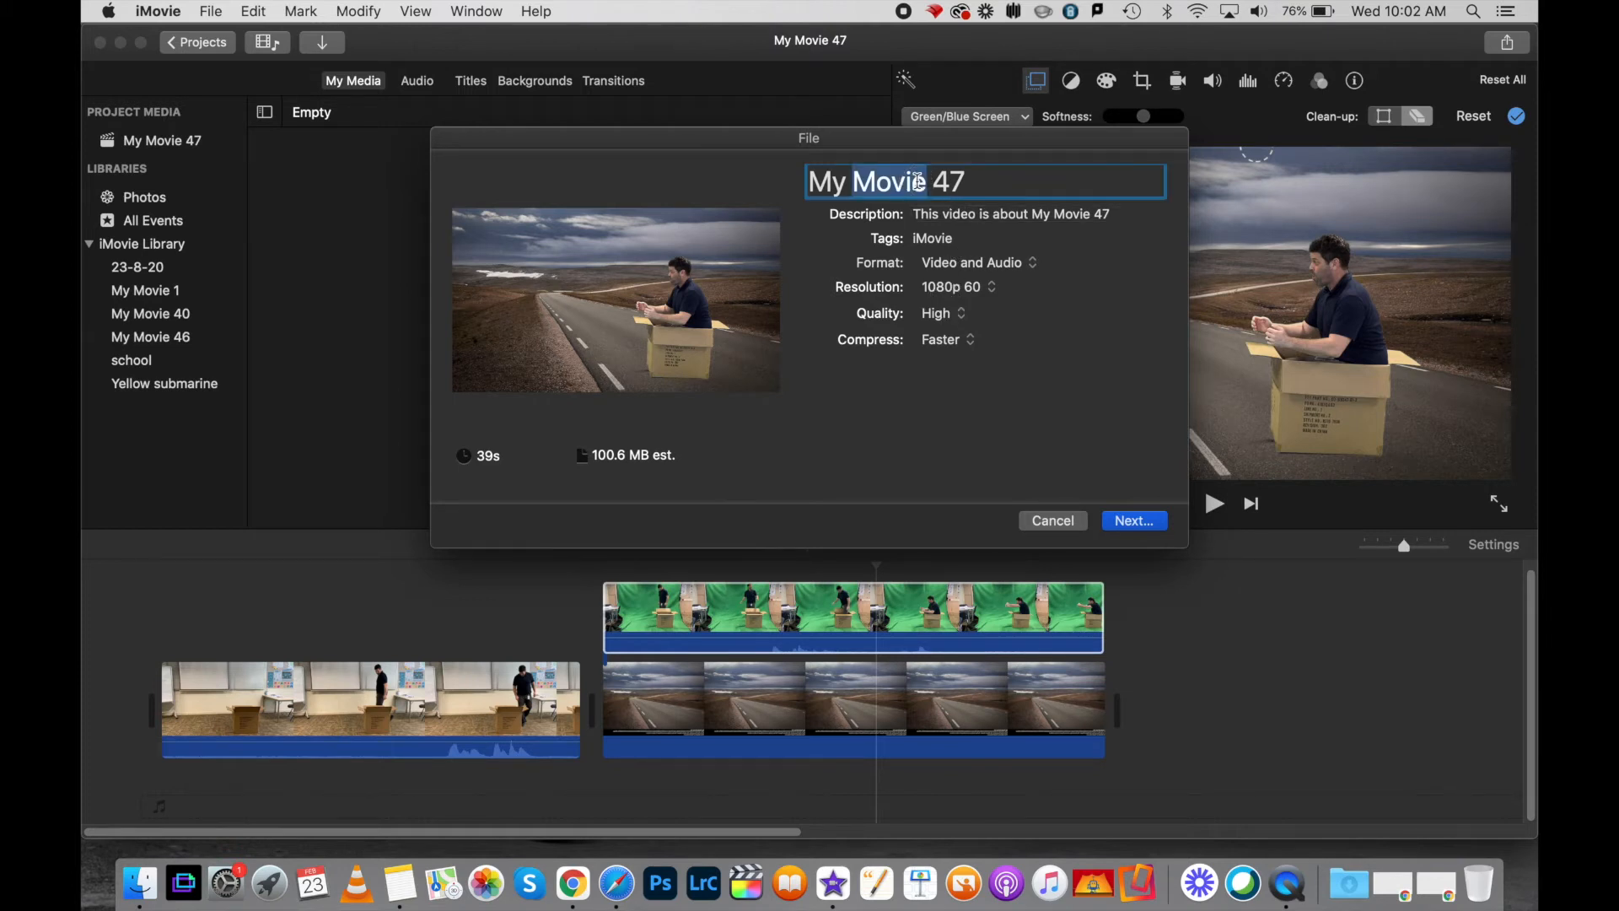
triple_click(919, 182)
text(Race car)
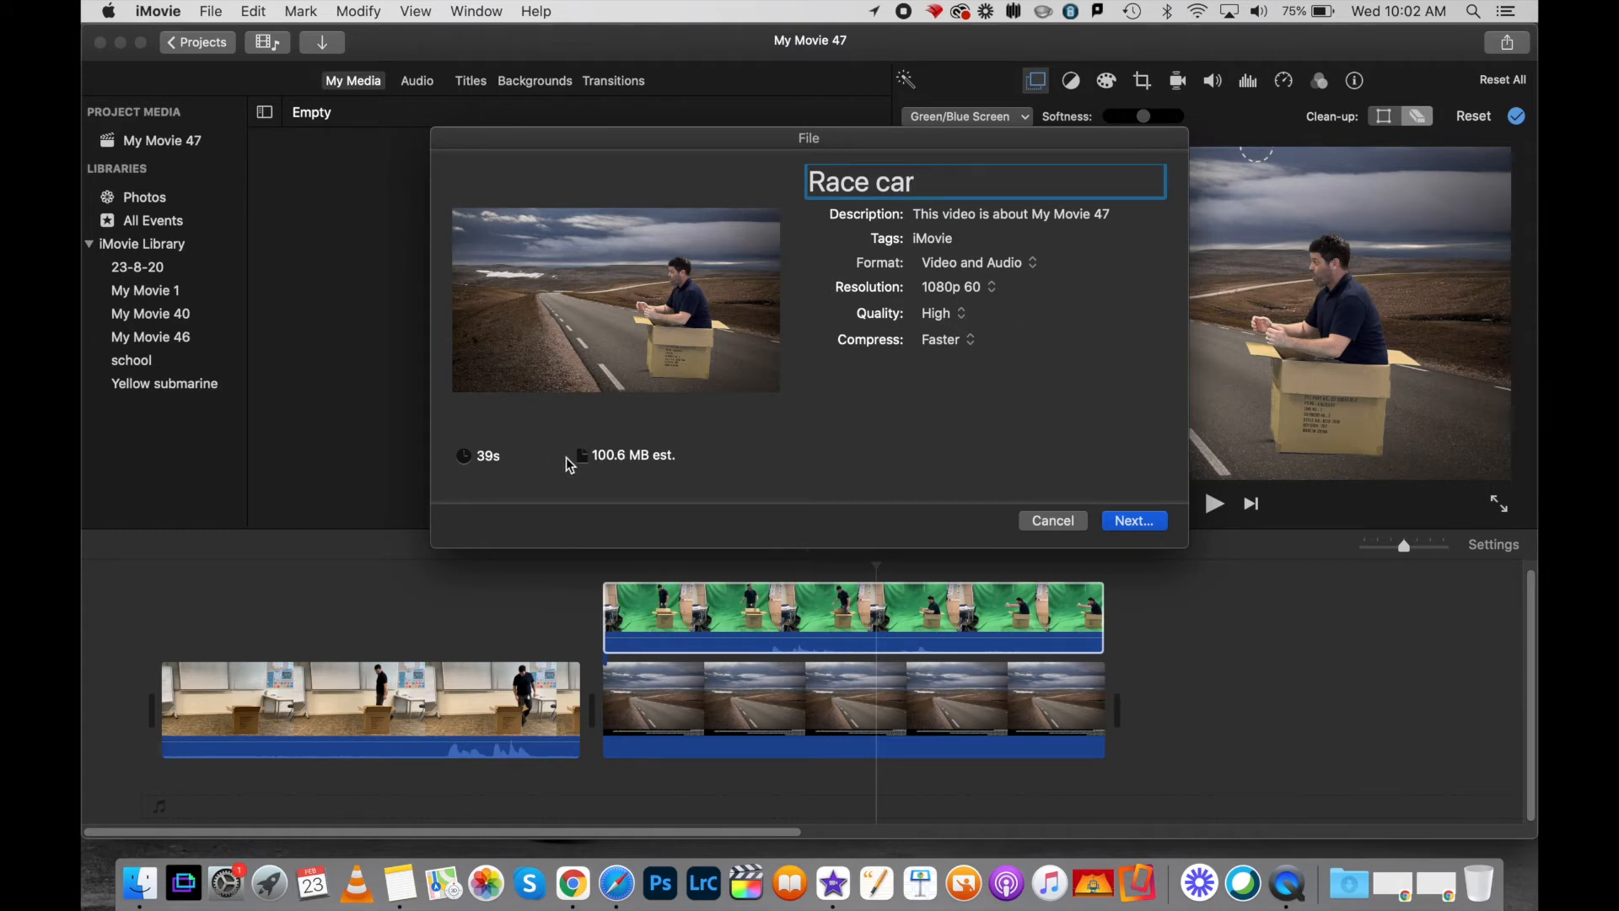
click(1125, 525)
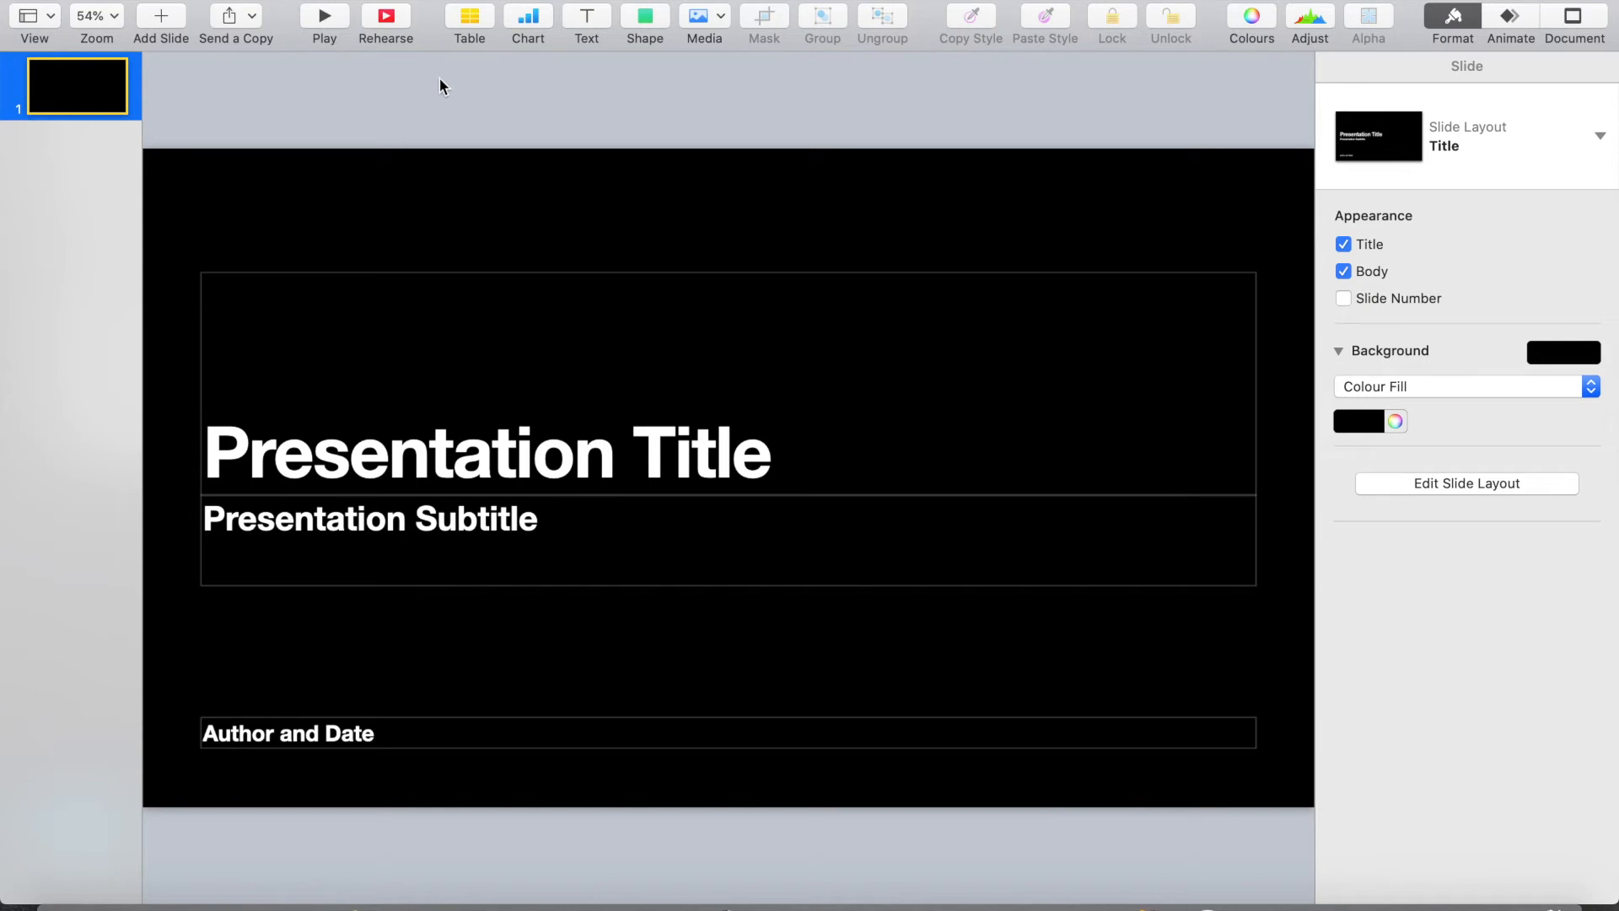
Step: Switch to the new Keynote presentation, delete the title slide's text placeholders and insert Race car.mp4 from the Desktop folder
drag(428, 86, 754, 812)
key(BackSpace)
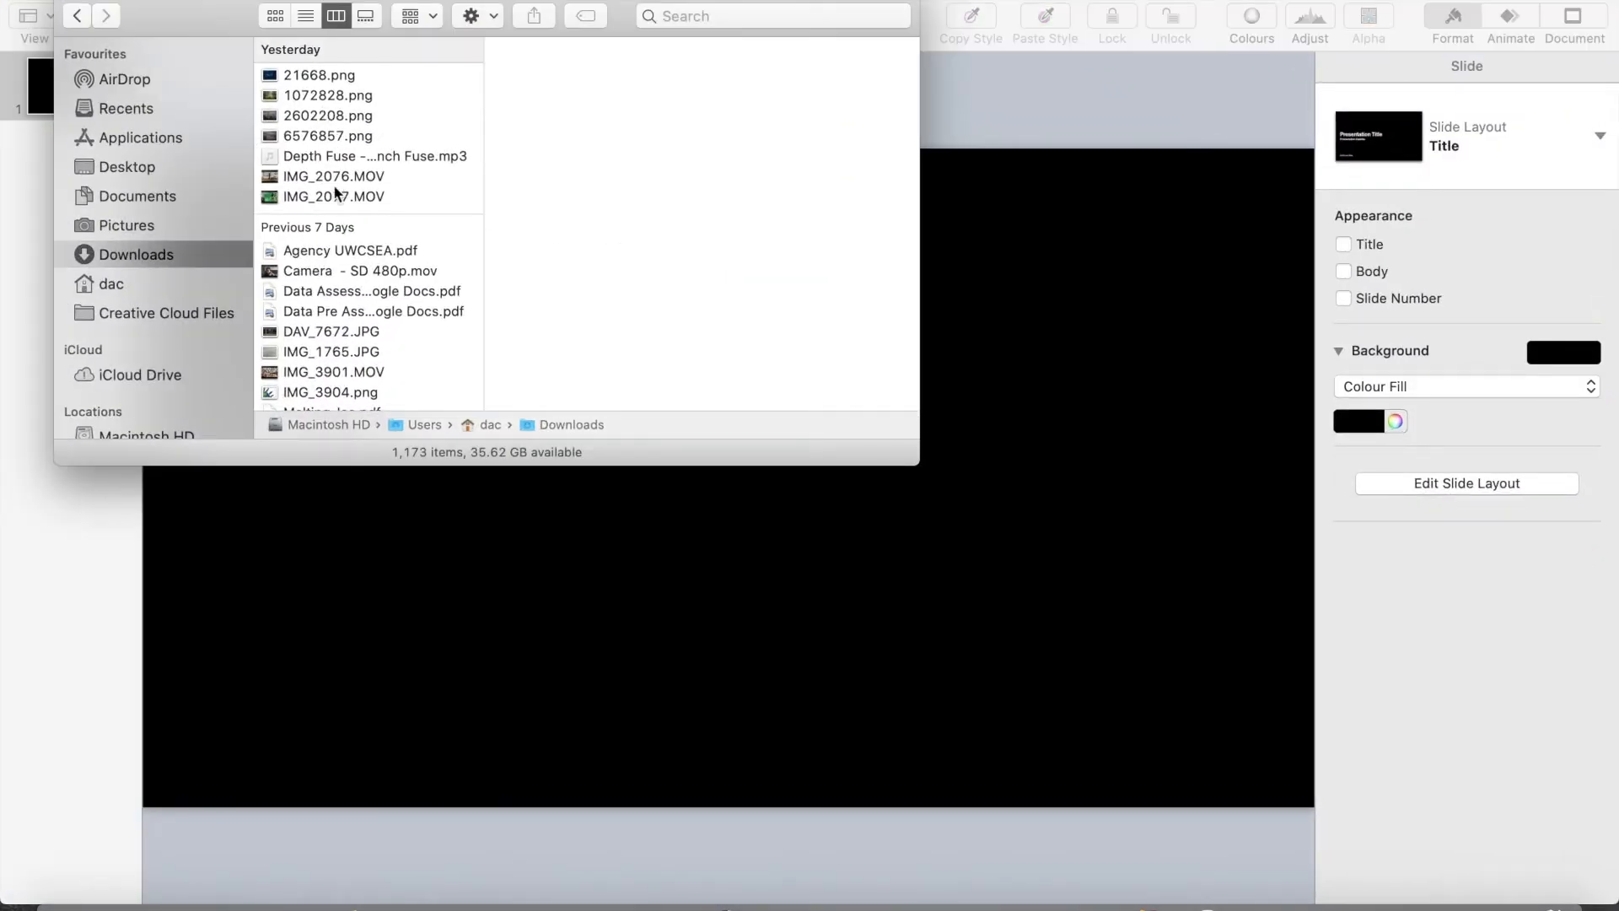
key(ctrl+Up)
click(1385, 181)
click(1113, 221)
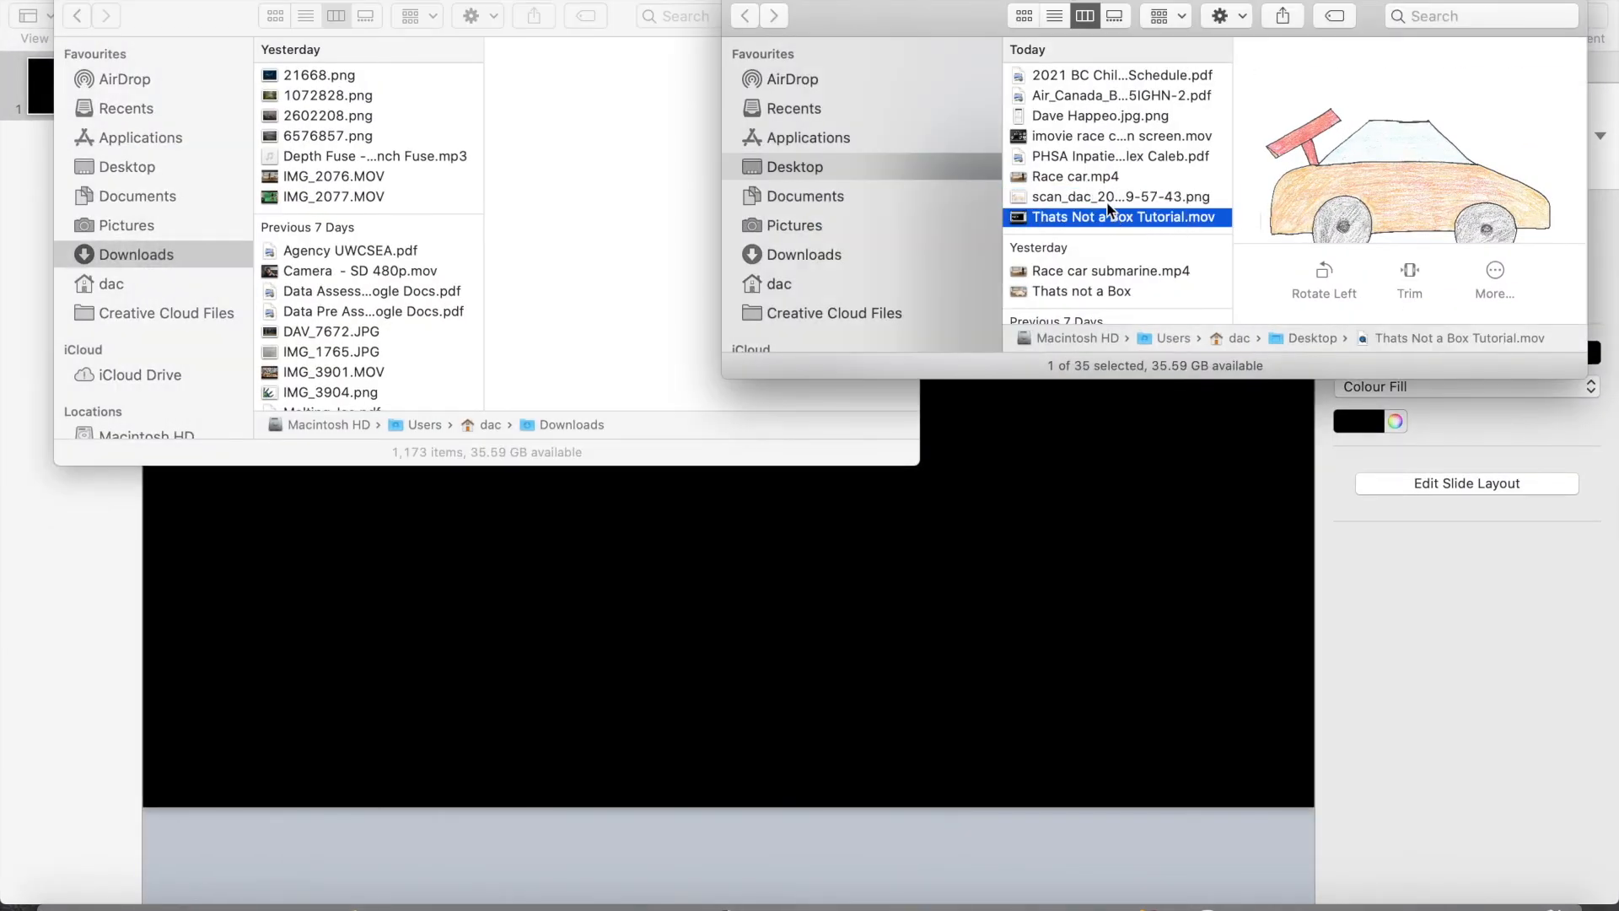
click(1077, 179)
drag(1077, 179, 956, 535)
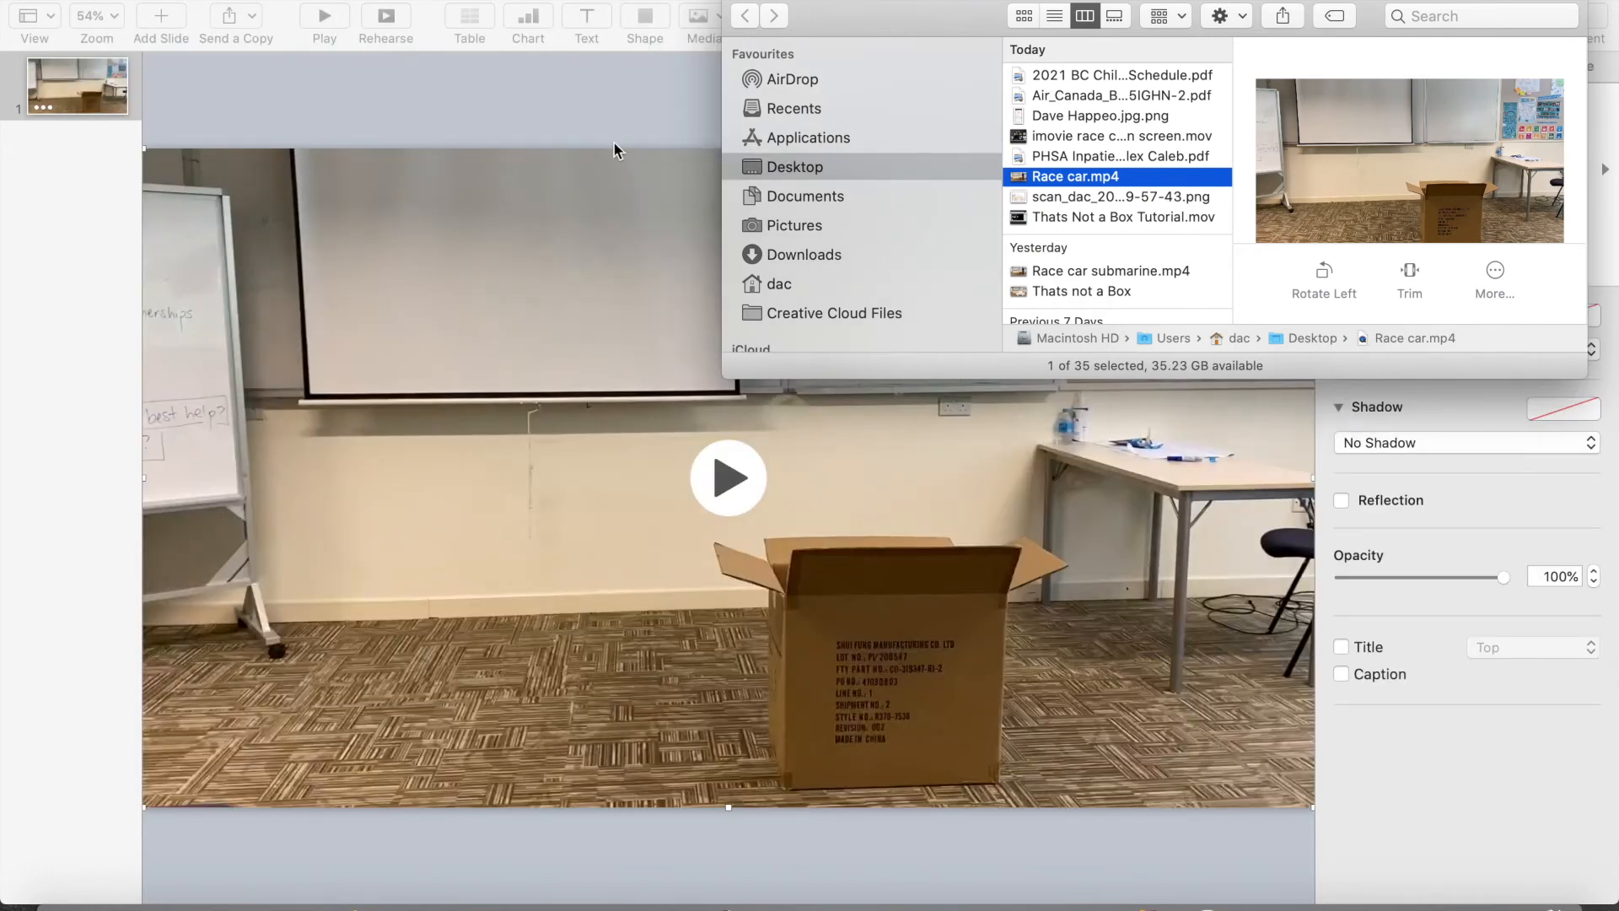
click(583, 109)
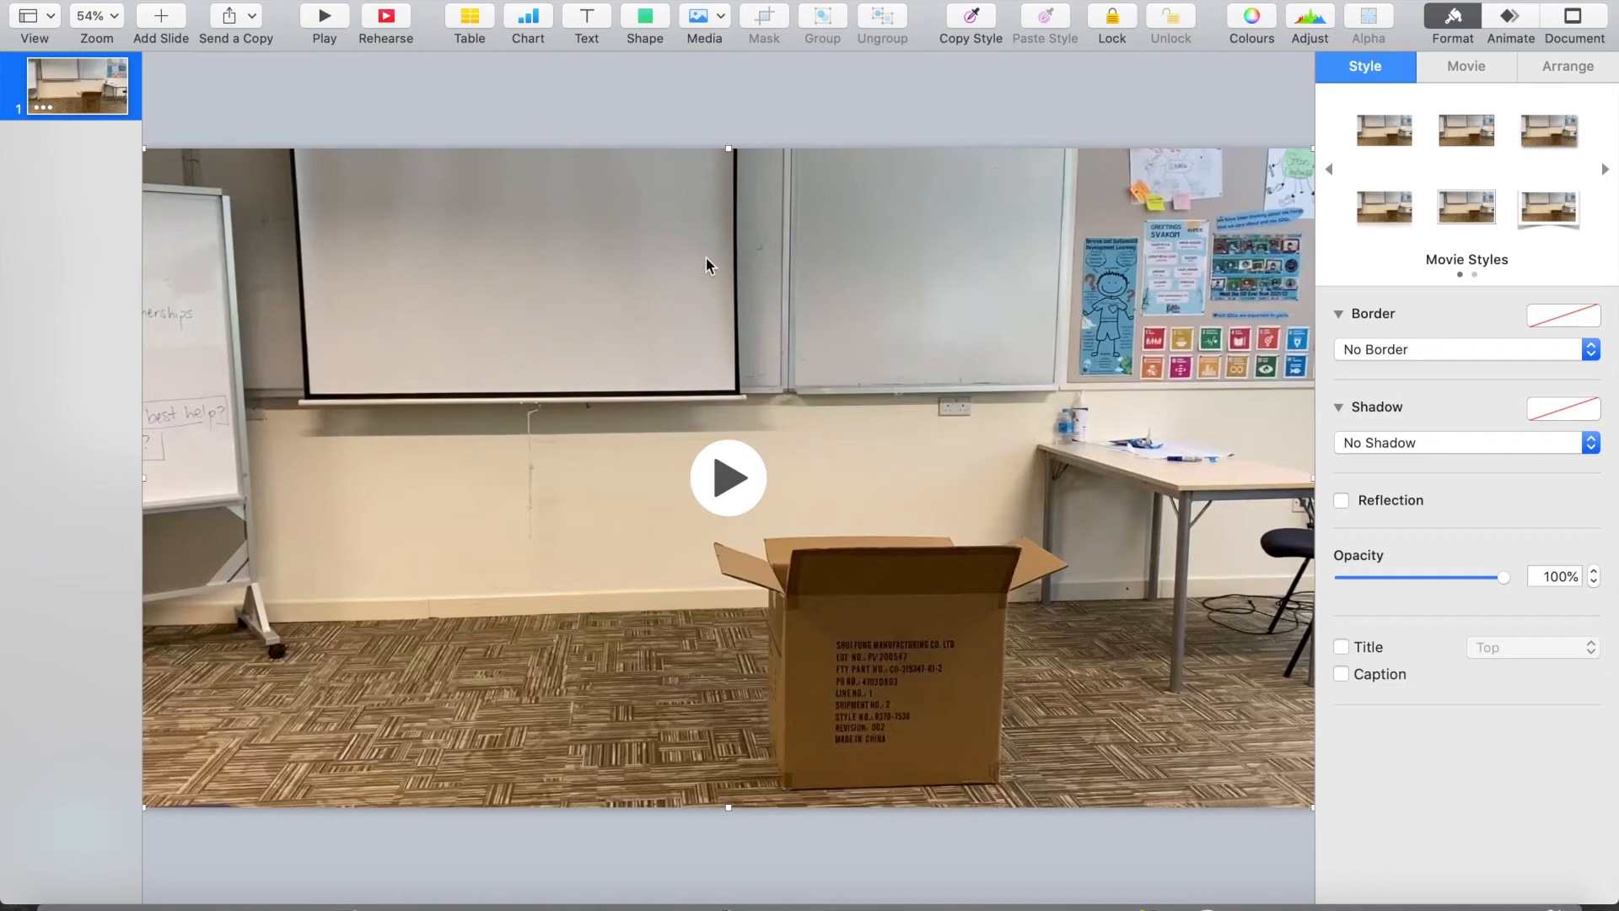
scroll(707, 260, down, 3)
key(ctrl+Up)
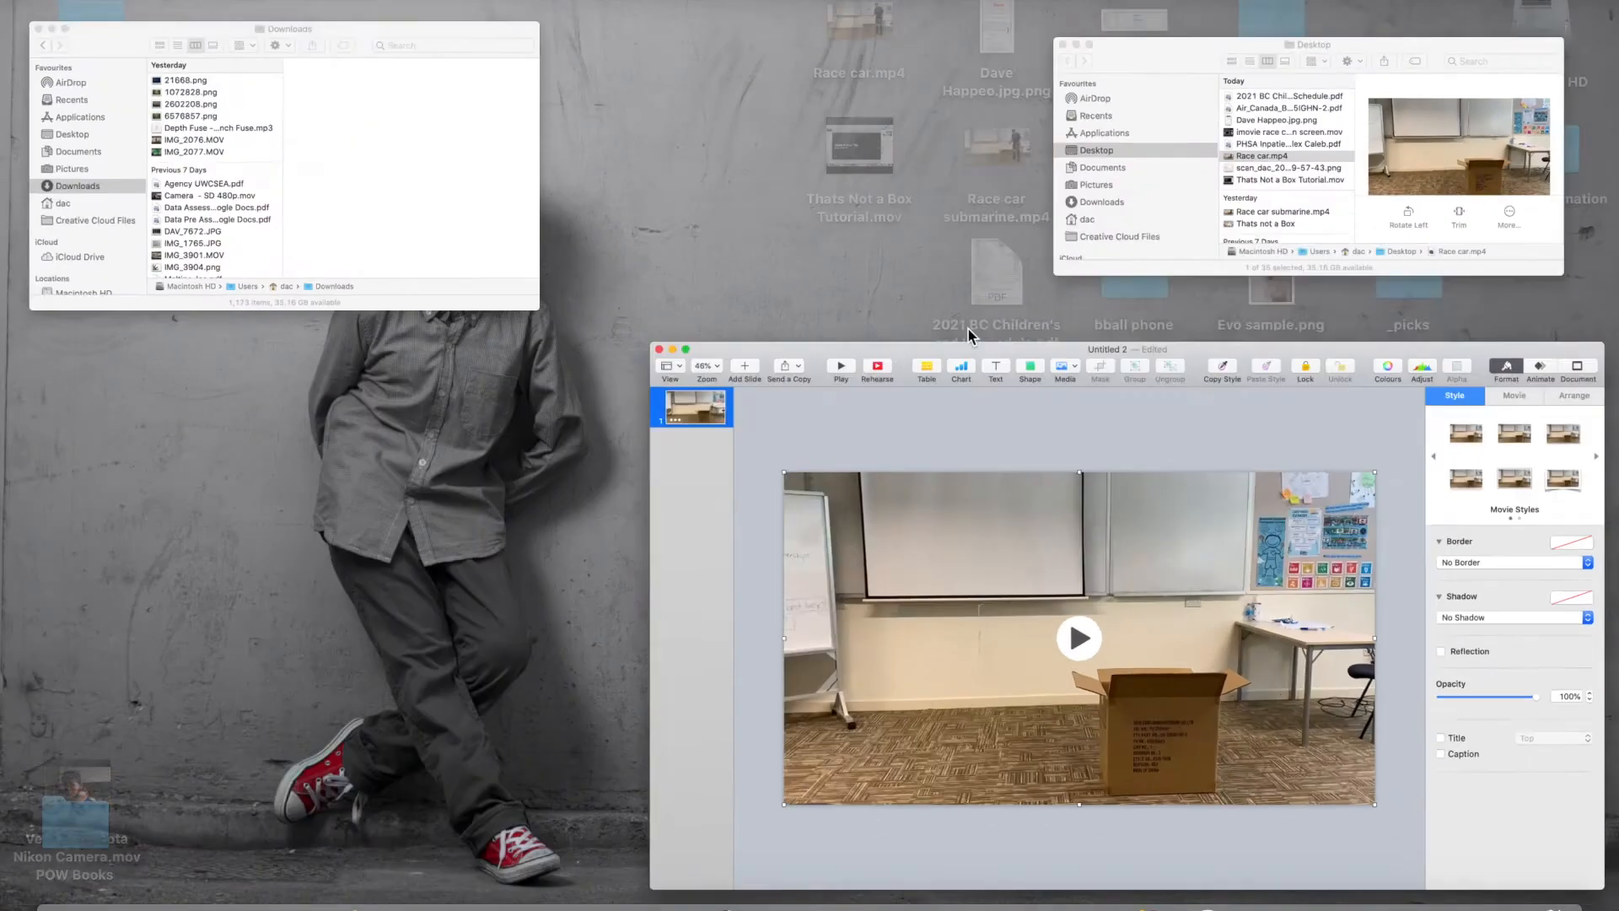
click(1358, 155)
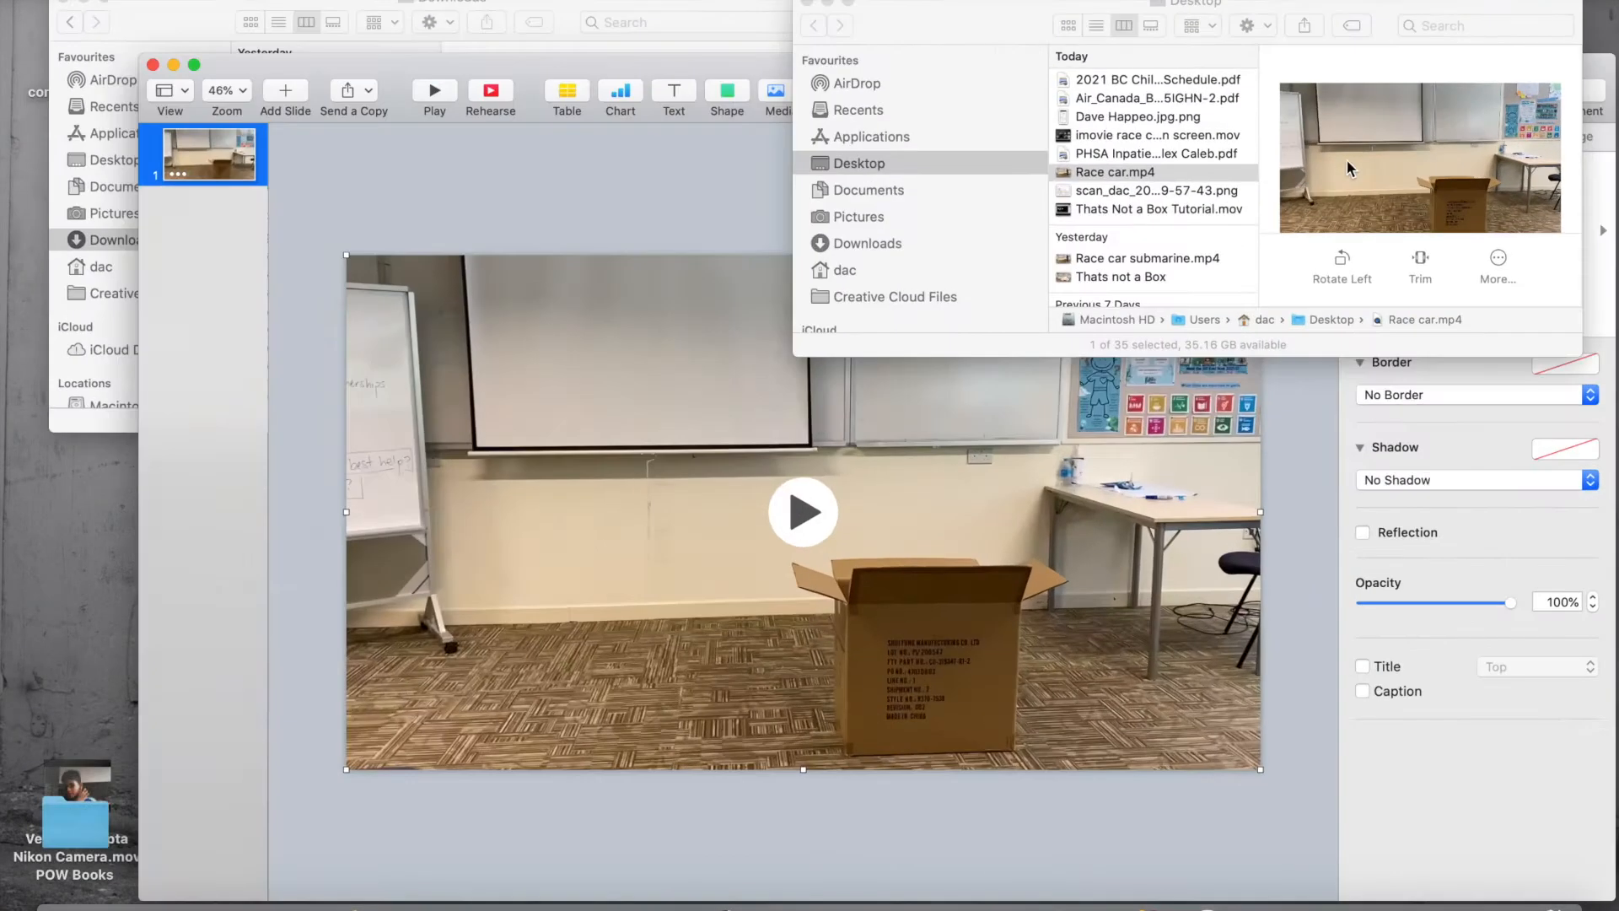
click(1064, 196)
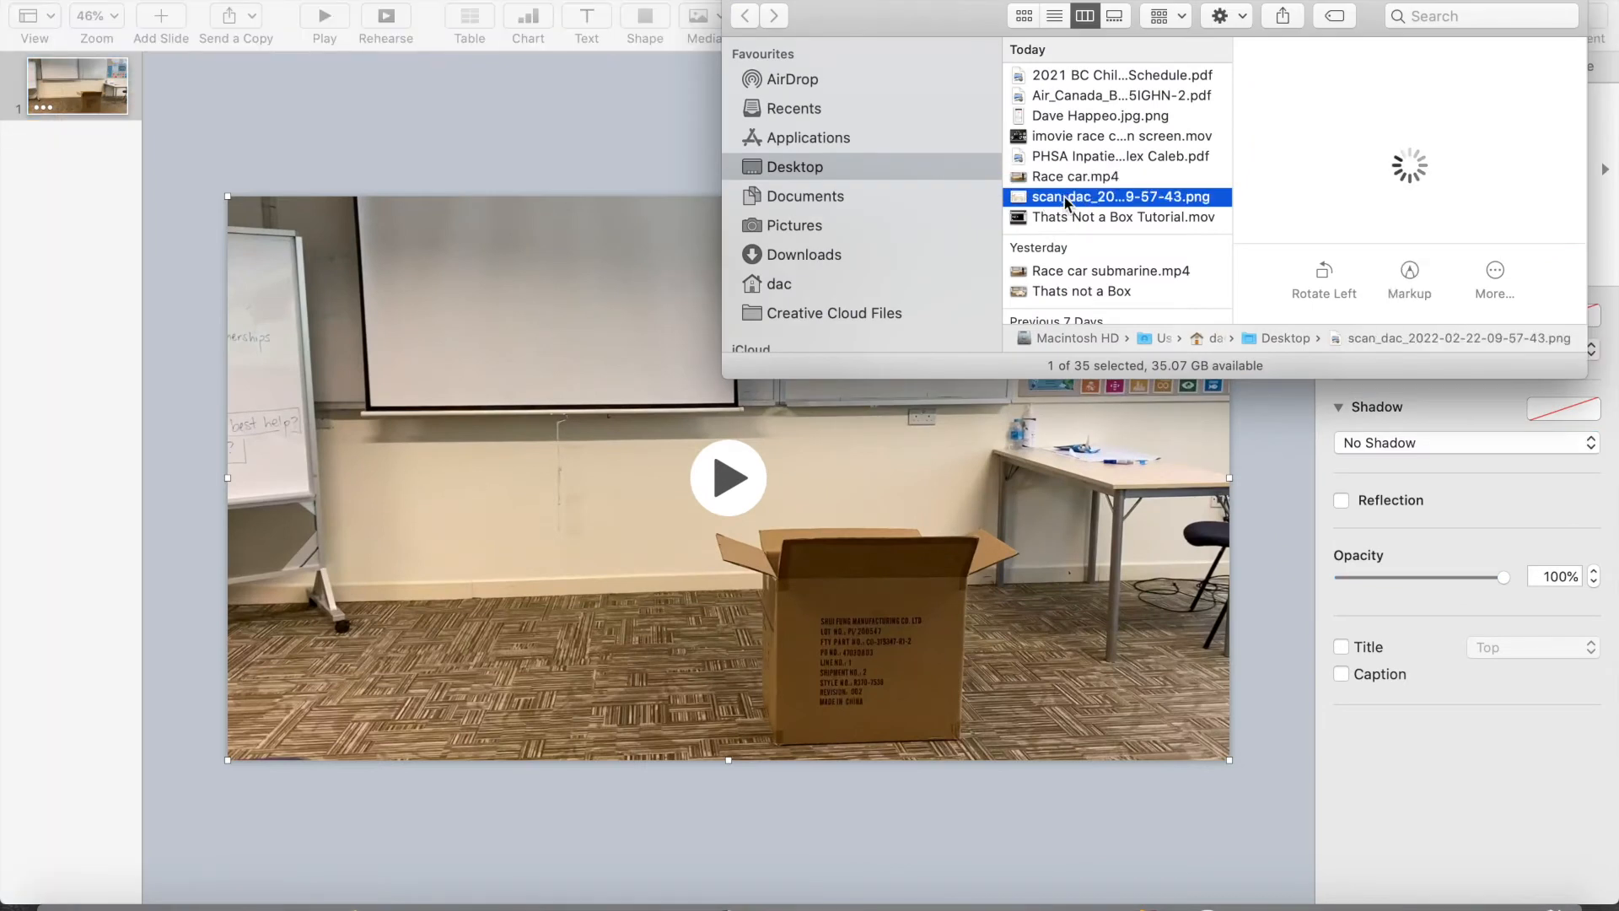
drag(1065, 201, 666, 533)
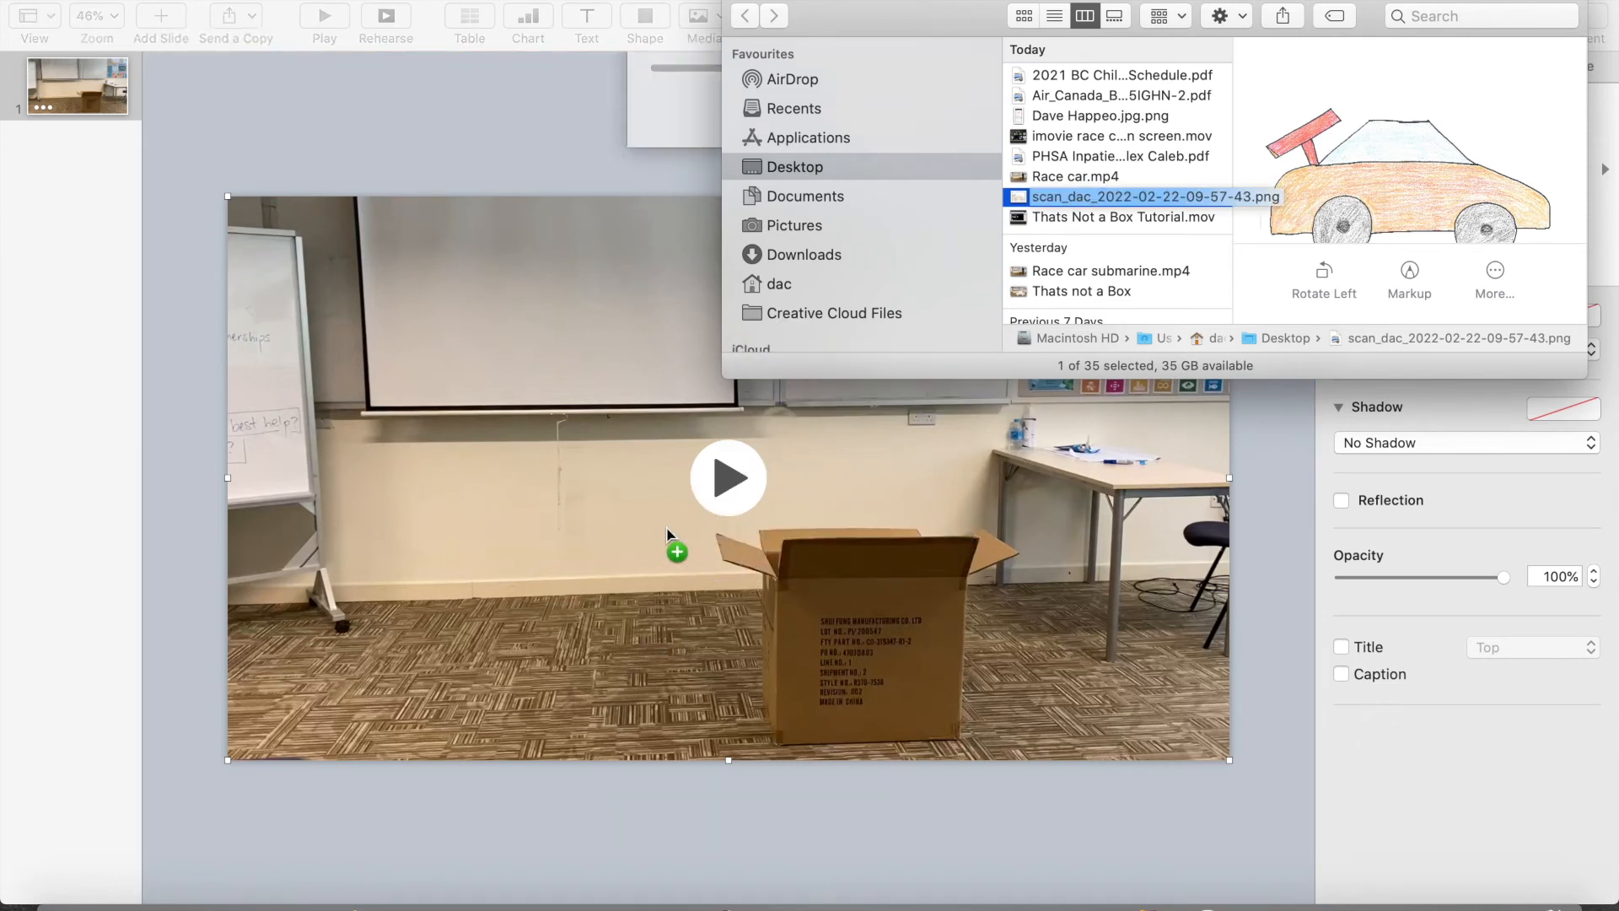
click(524, 125)
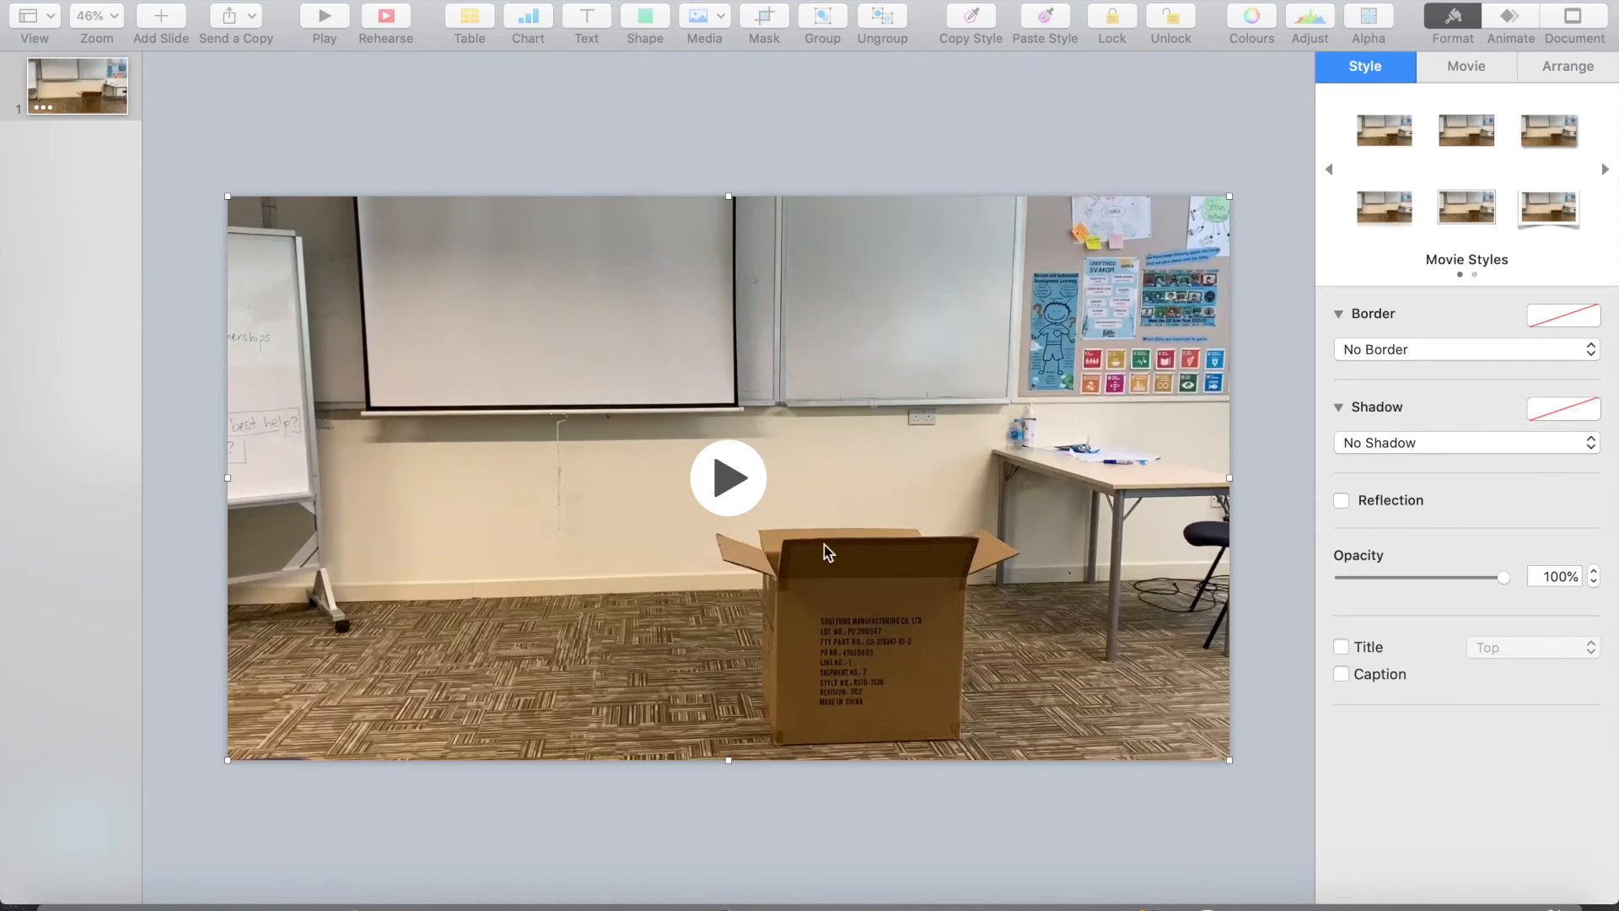
Step: Flip the car drawing horizontally, shrink it to about 1289 × 911 pt and position it over the cardboard box
drag(700, 553, 814, 491)
click(1557, 72)
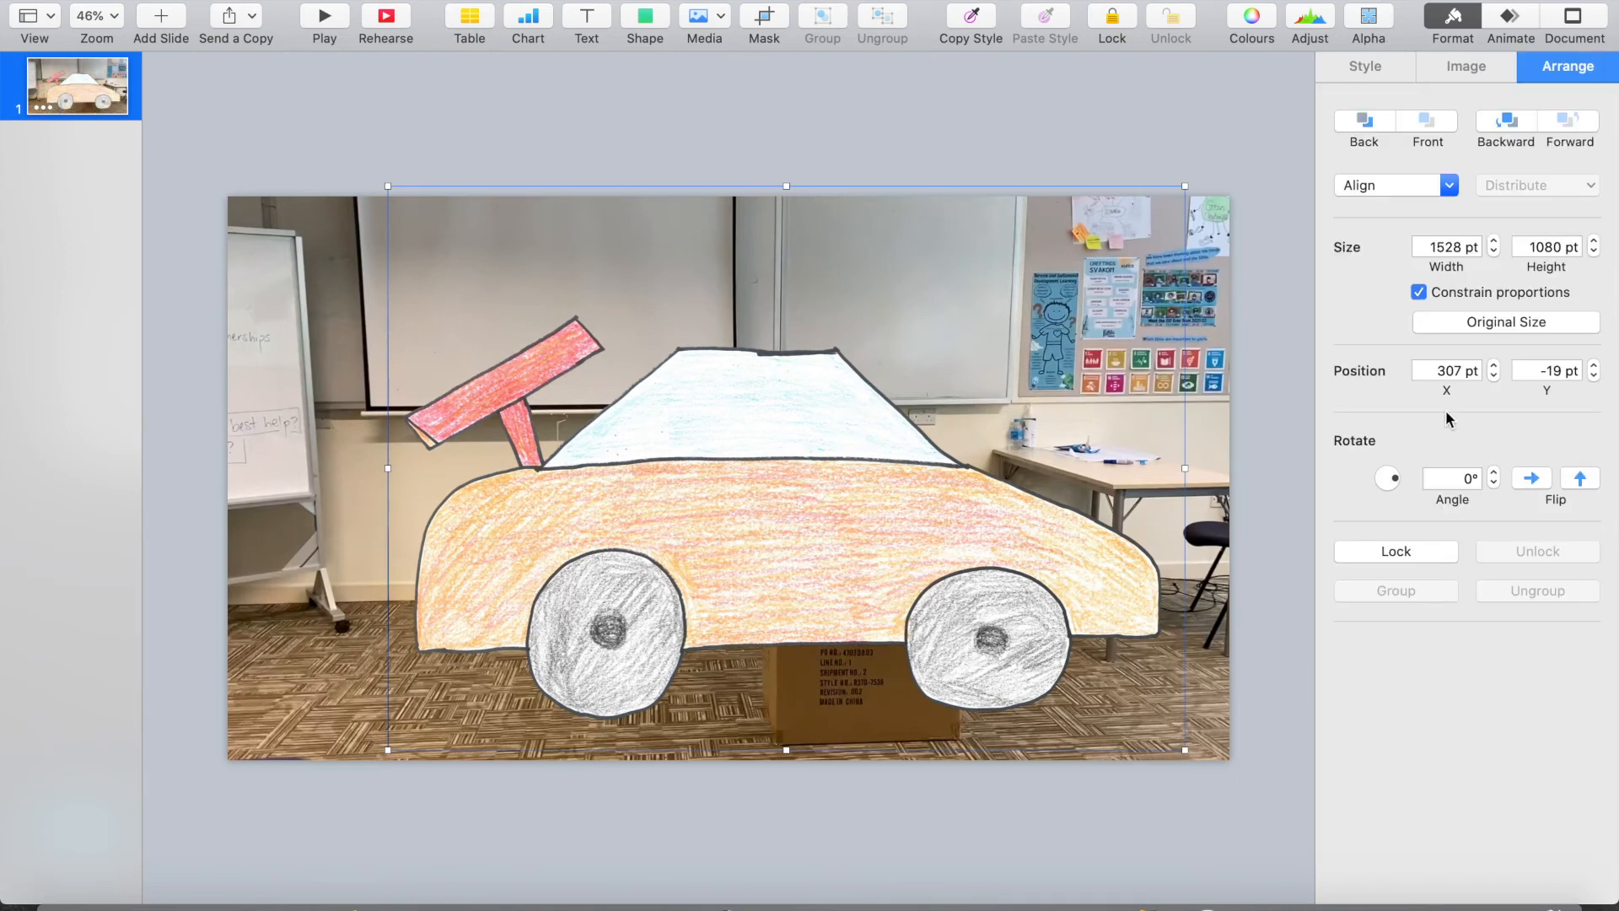
click(1535, 479)
drag(1048, 523, 1070, 551)
drag(408, 220, 534, 311)
Step: Trim the start of the Race car movie to 00:00:22.213, with the person in the road scene, and select the car drawing
click(1106, 259)
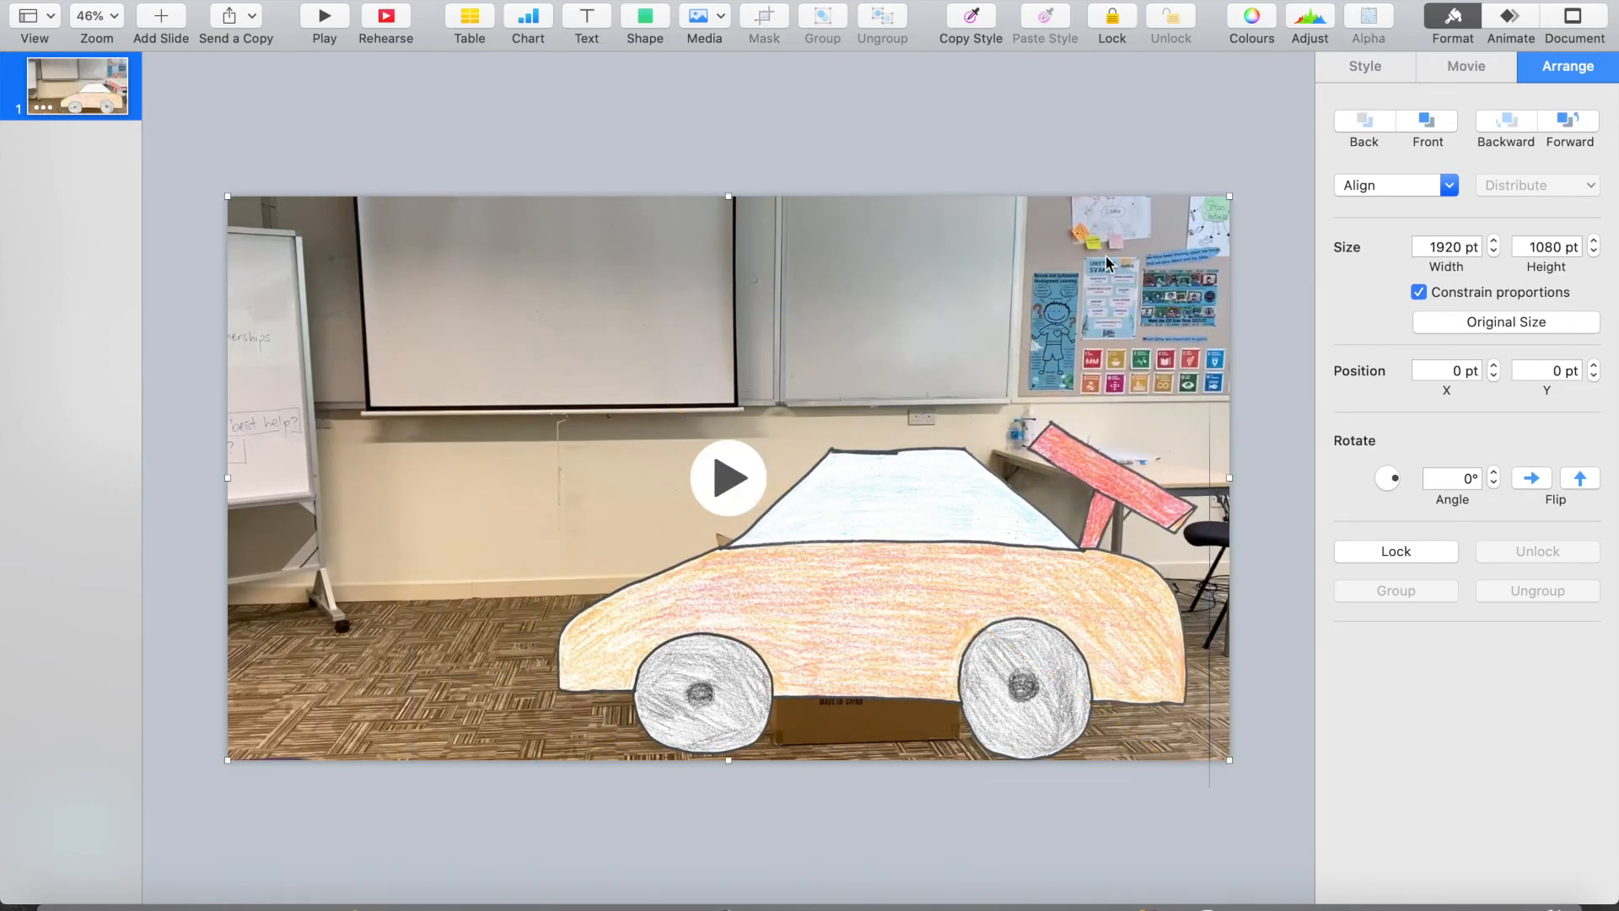
click(1479, 66)
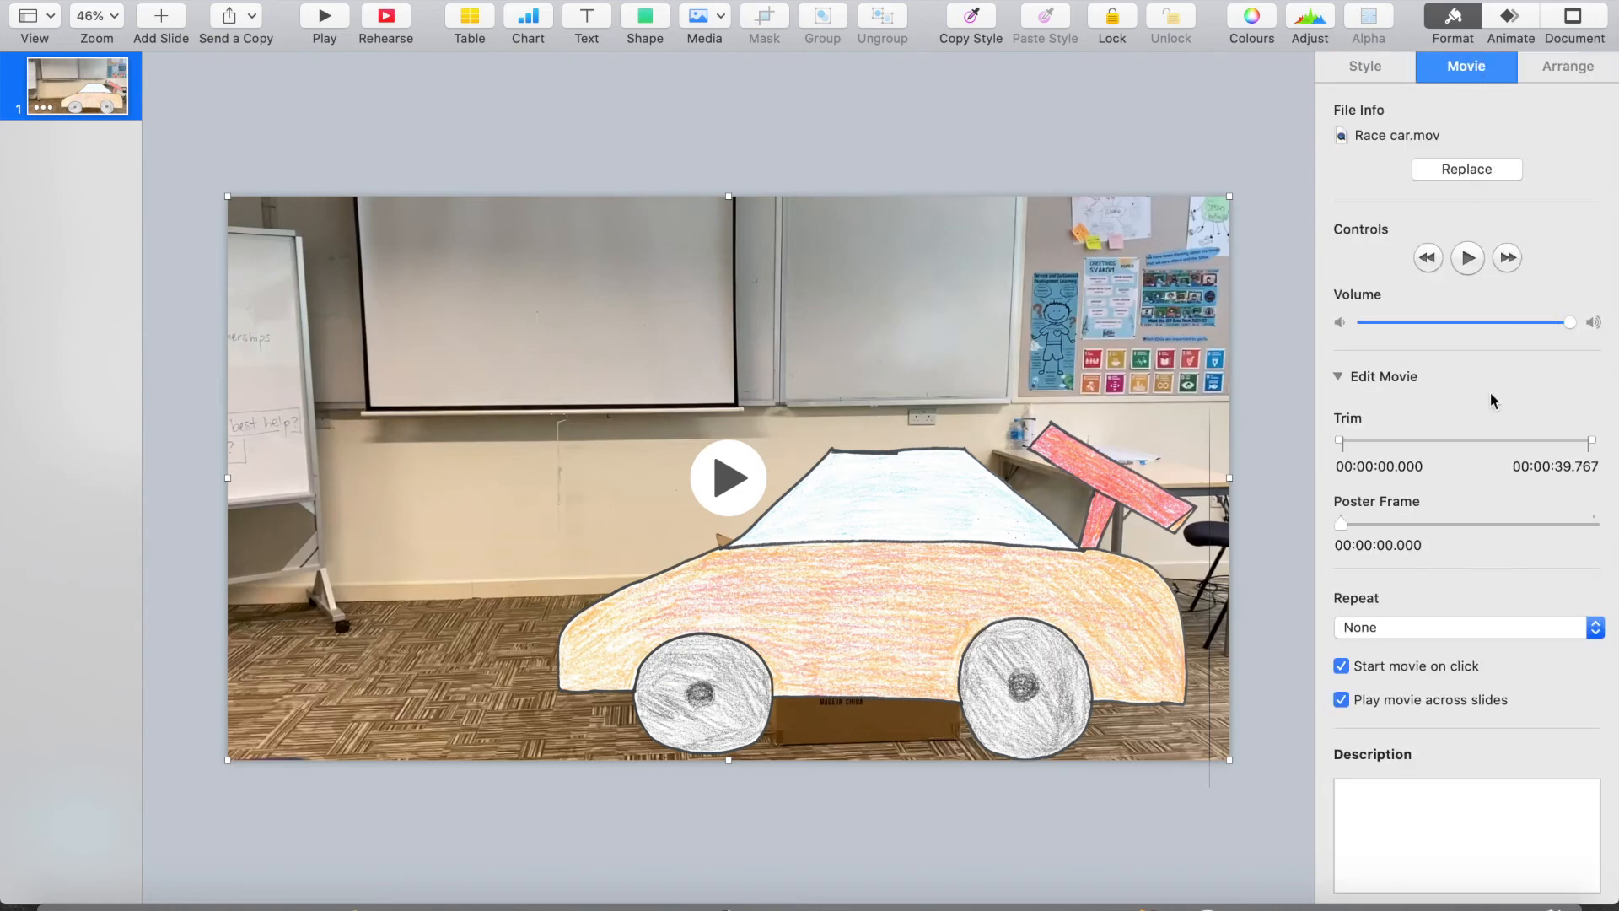
drag(1350, 438, 1489, 440)
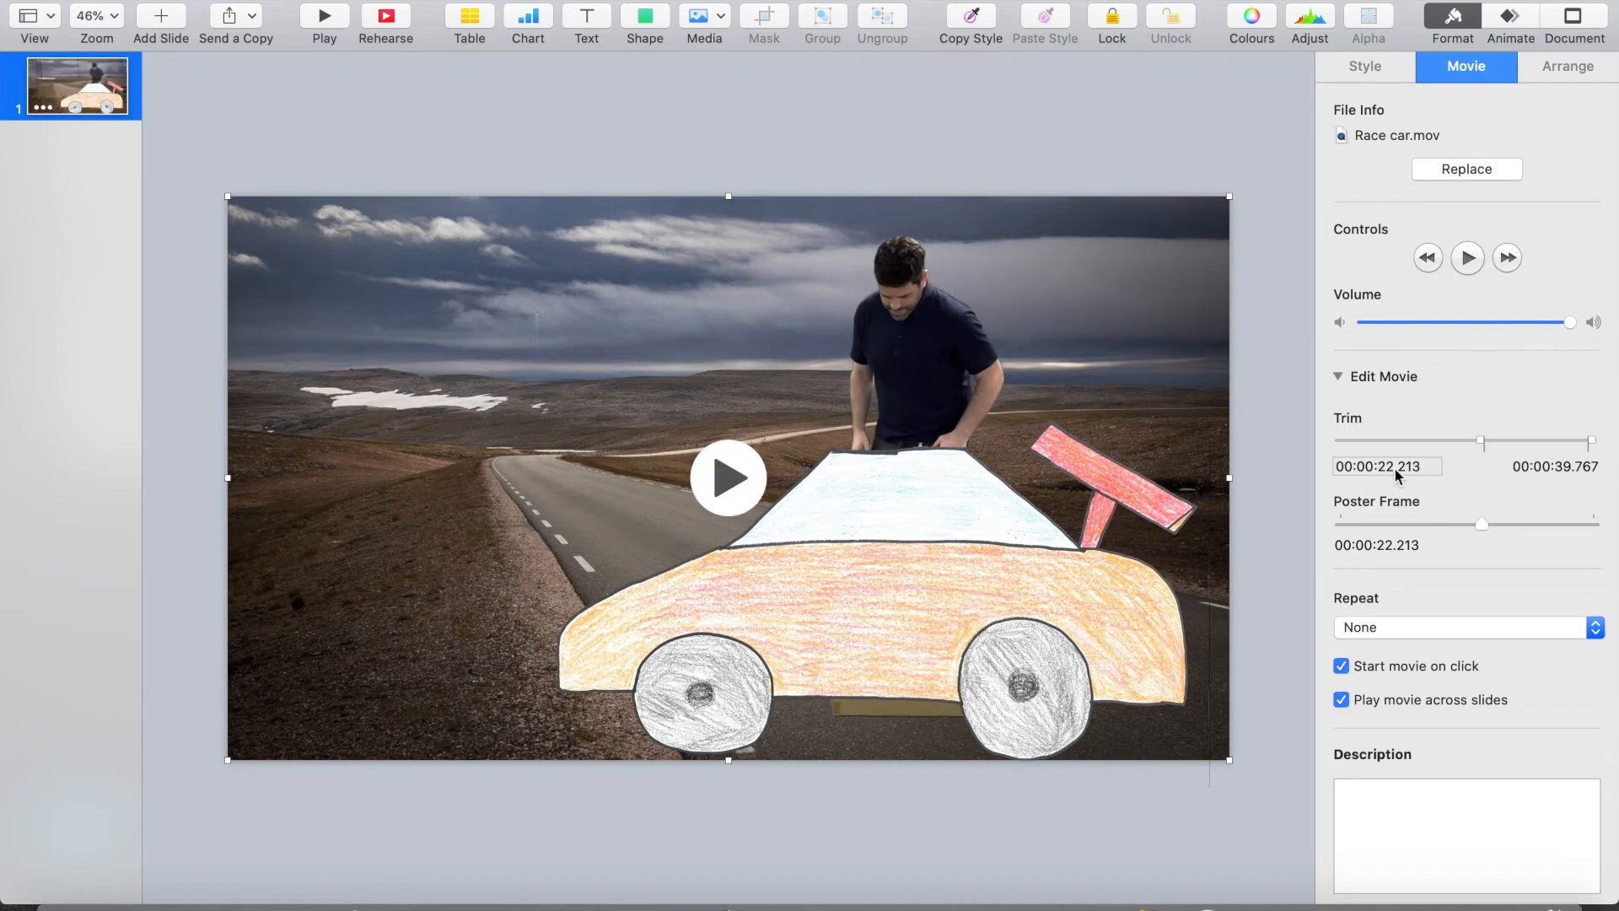
click(898, 561)
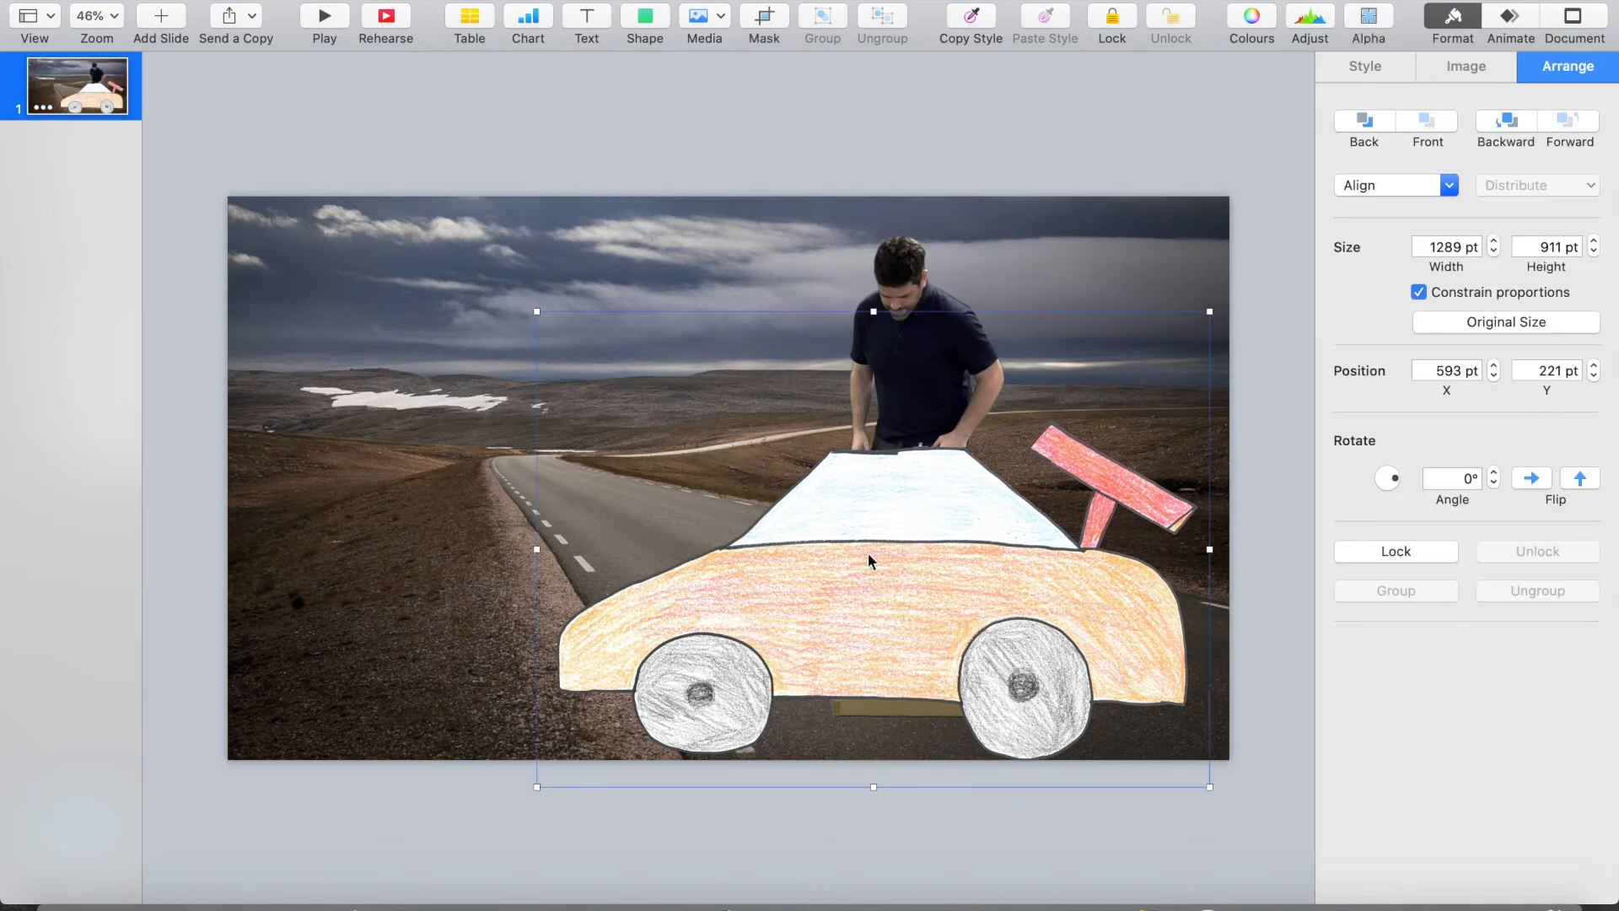
Step: Add a Lens Flare build-in effect to the car drawing and set its direction to Right to Left
click(1506, 25)
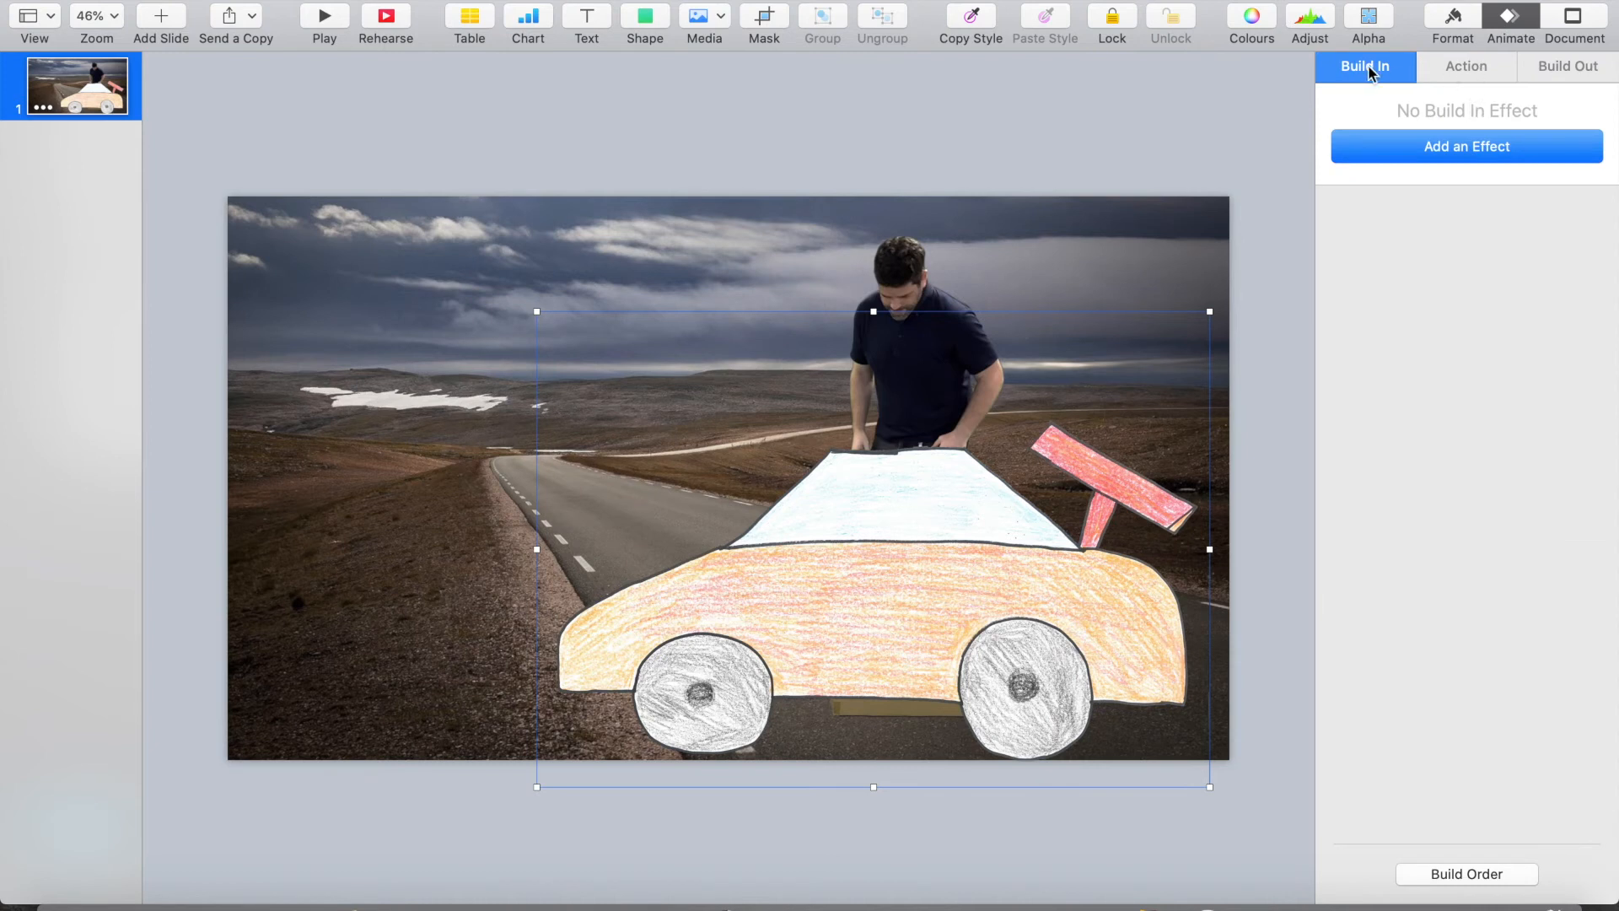
click(1443, 157)
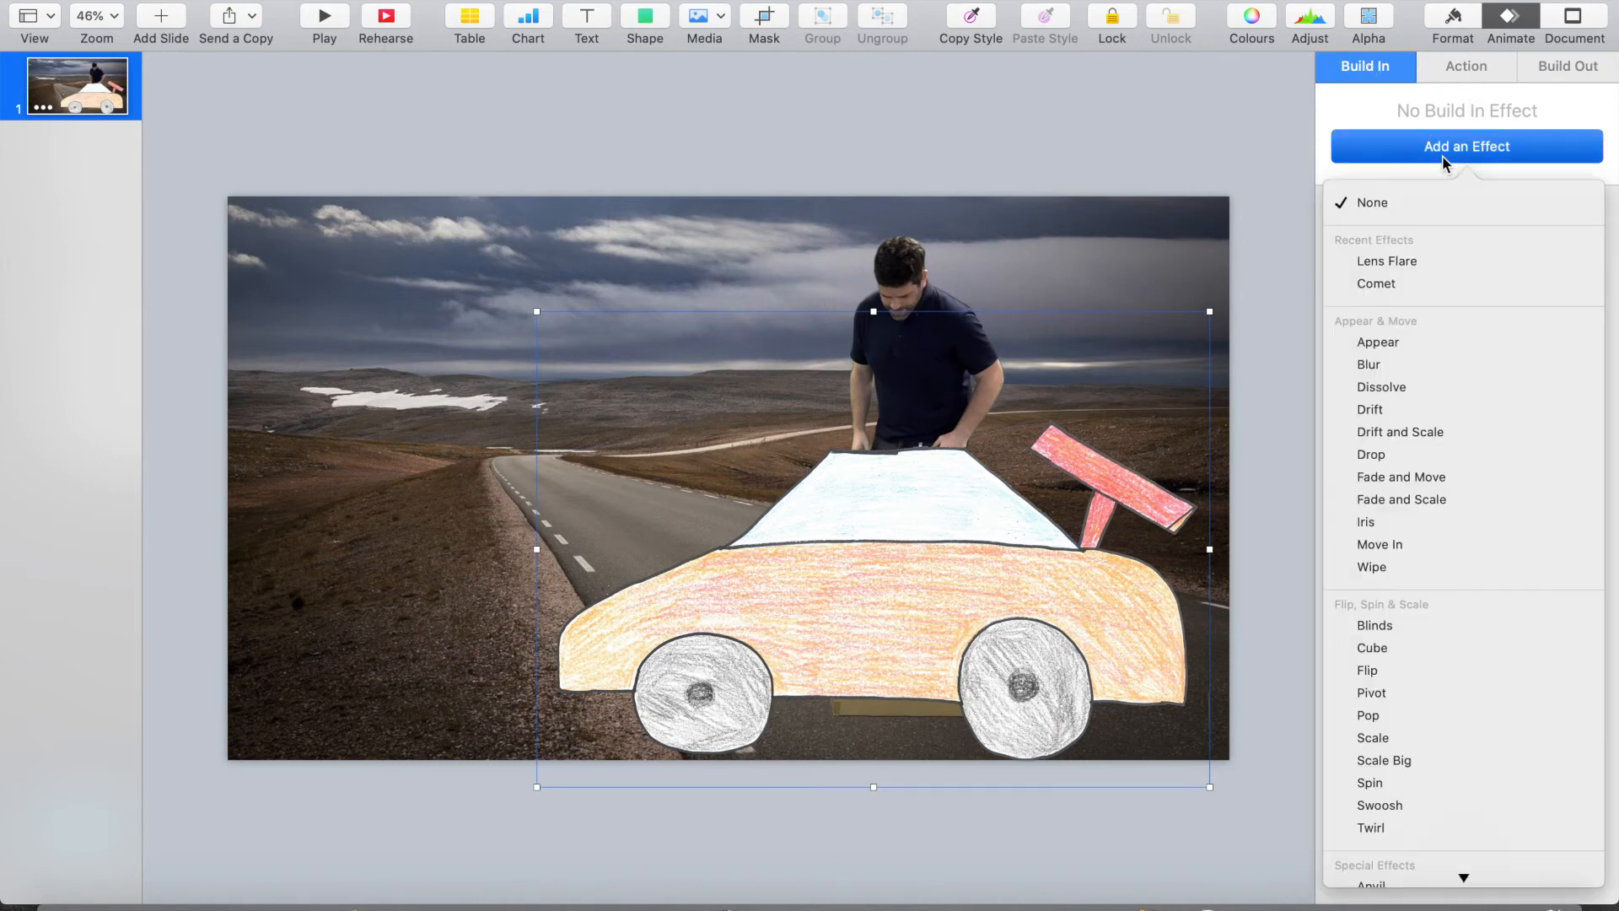
click(1425, 263)
click(1543, 280)
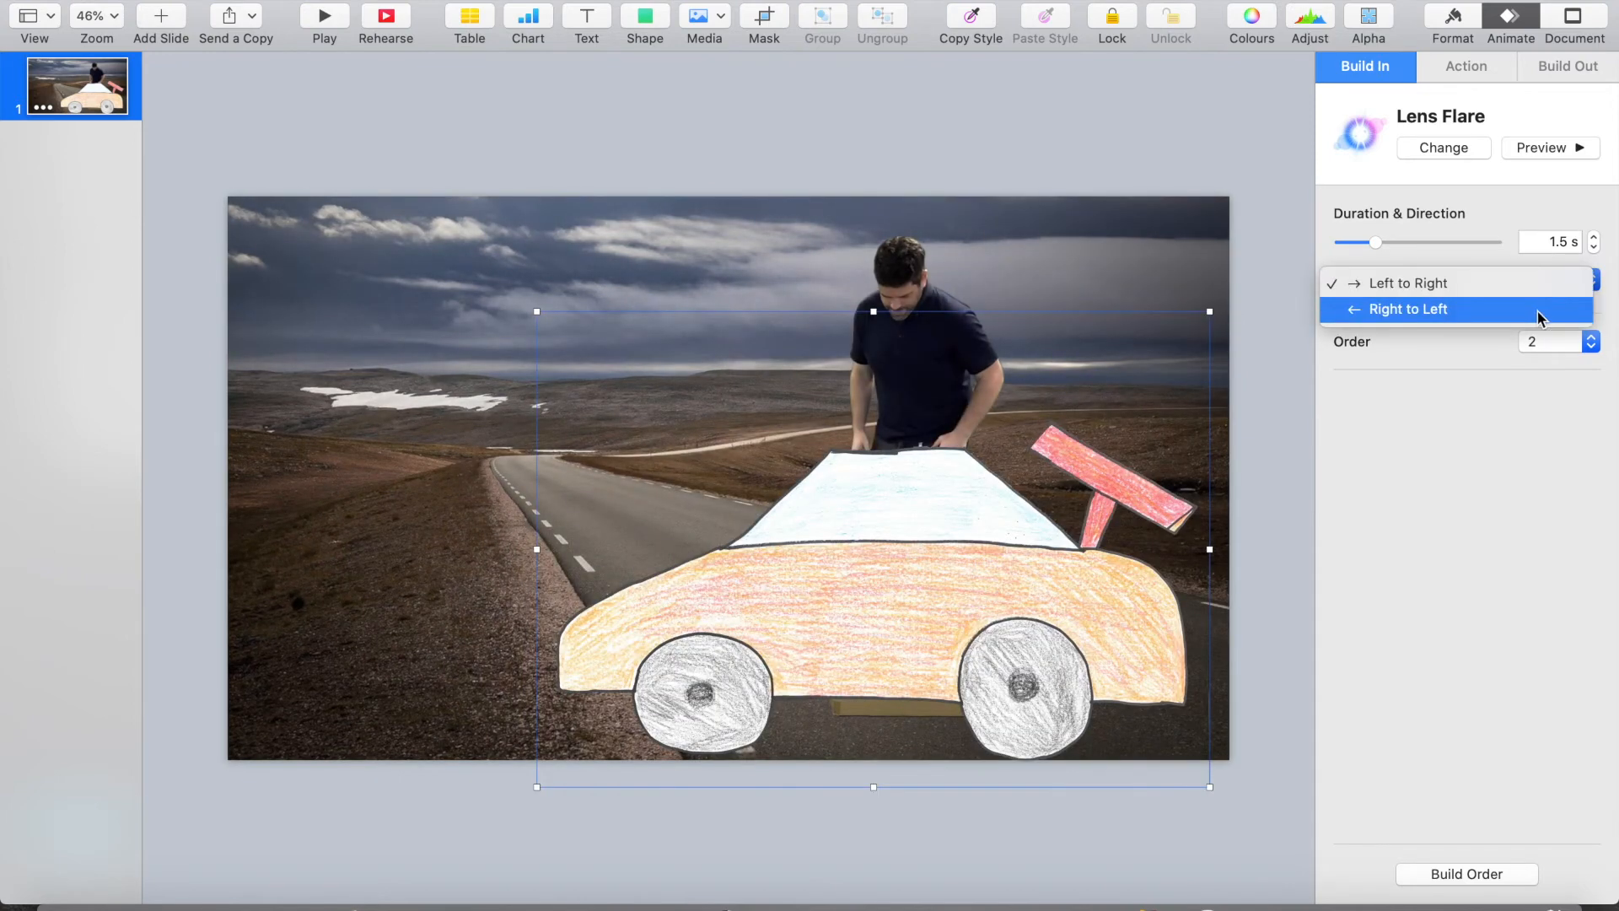
click(1540, 318)
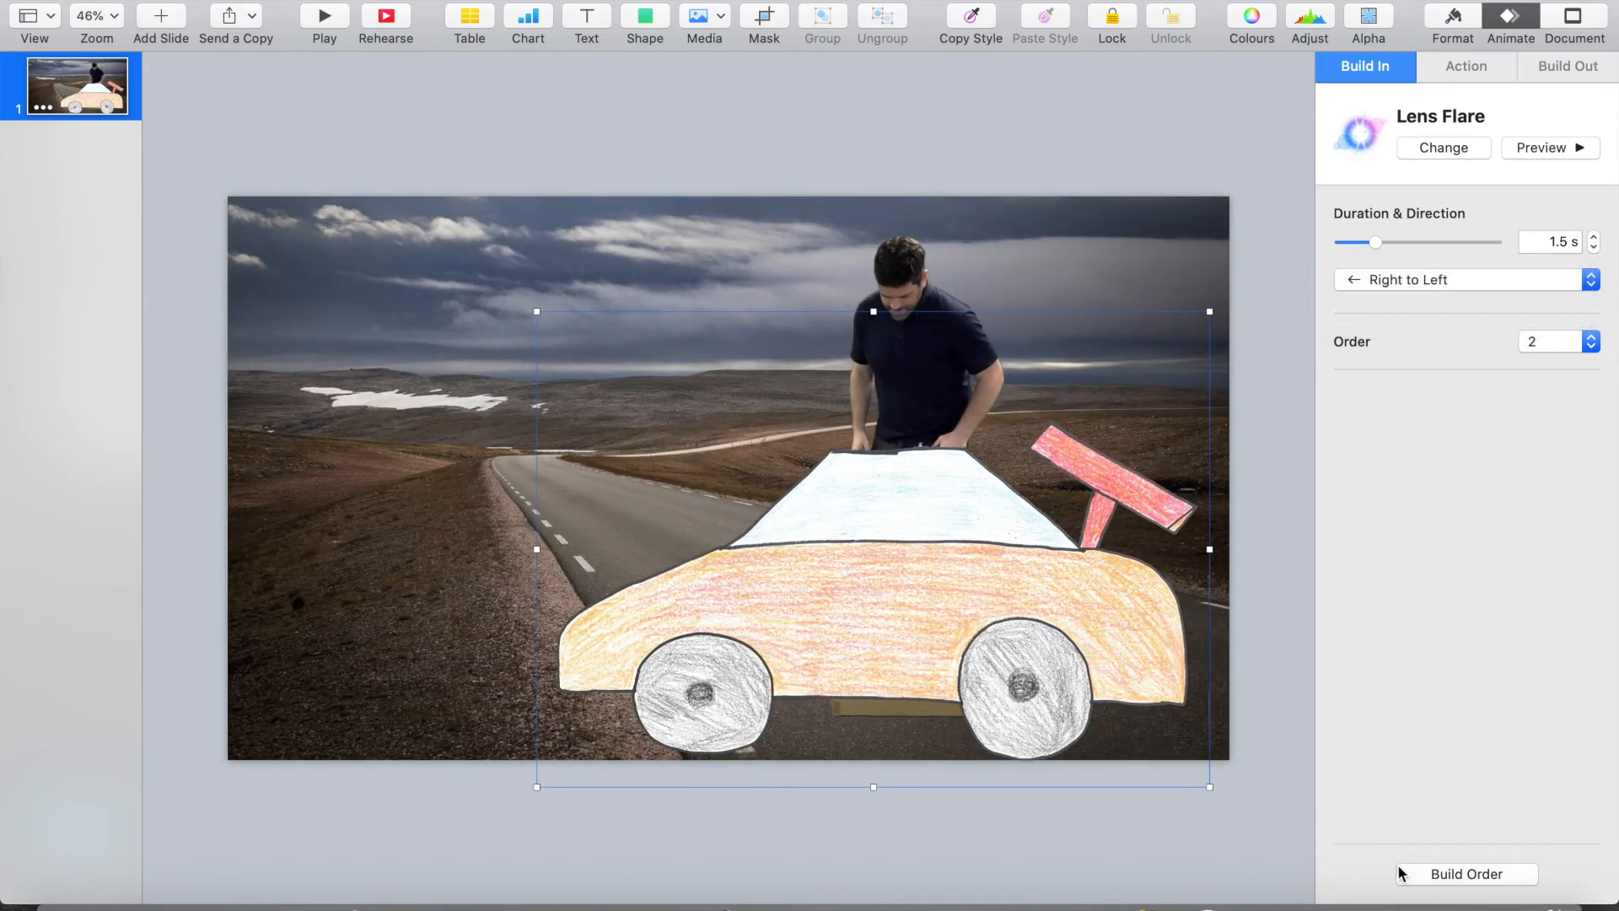
Step: Open the build order and set the car drawing's Lens Flare to start With Build 1
click(1467, 875)
click(472, 152)
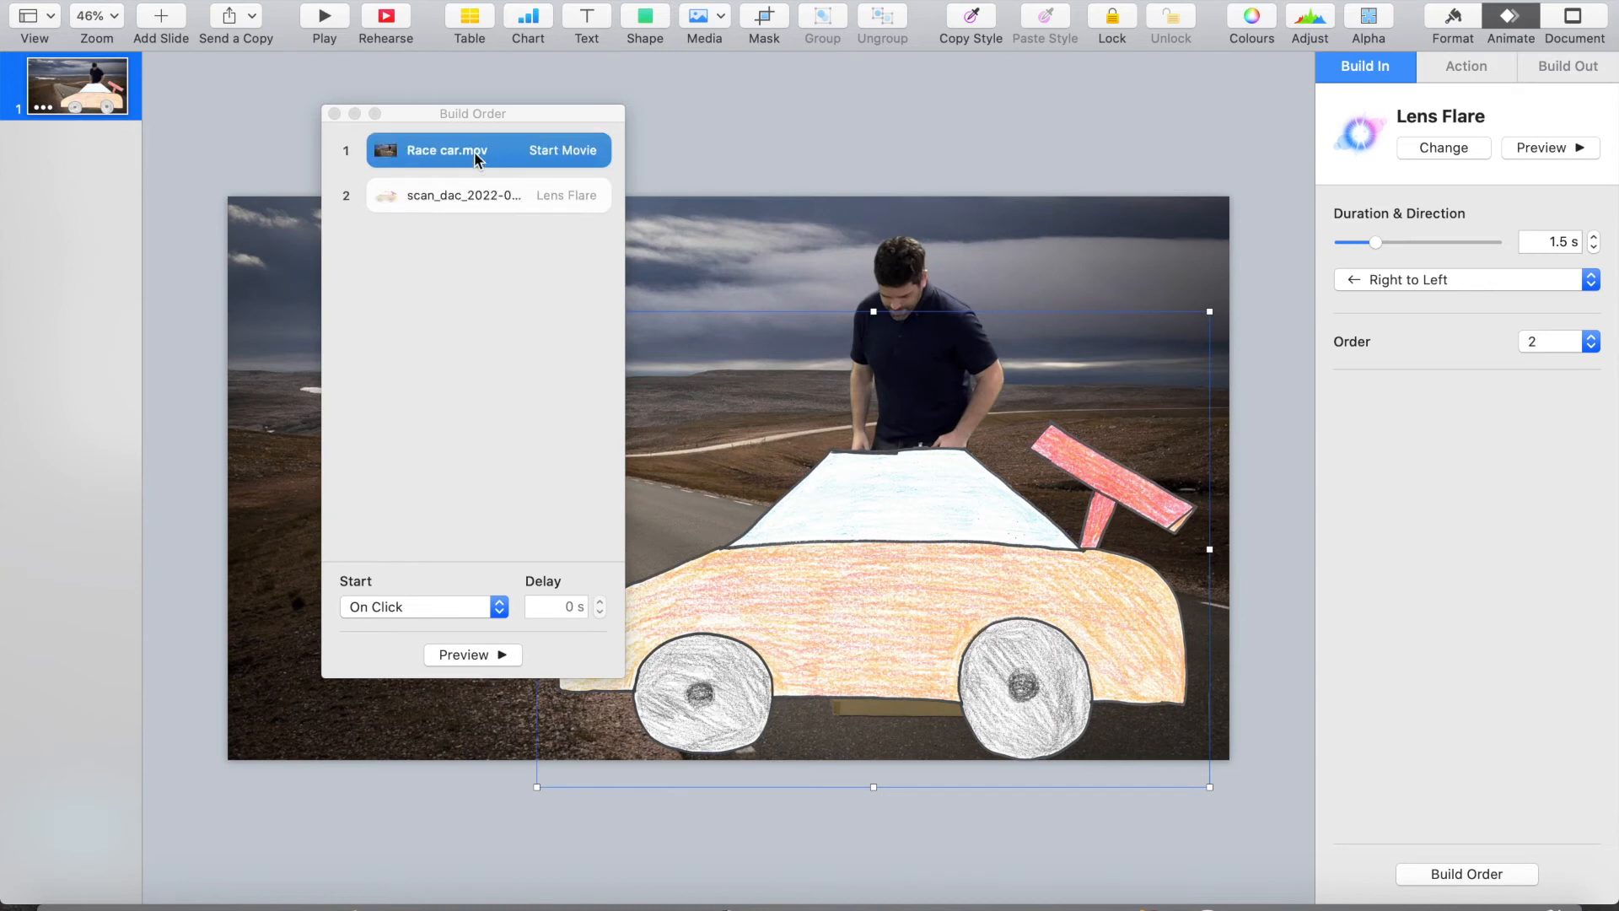
click(426, 602)
click(426, 627)
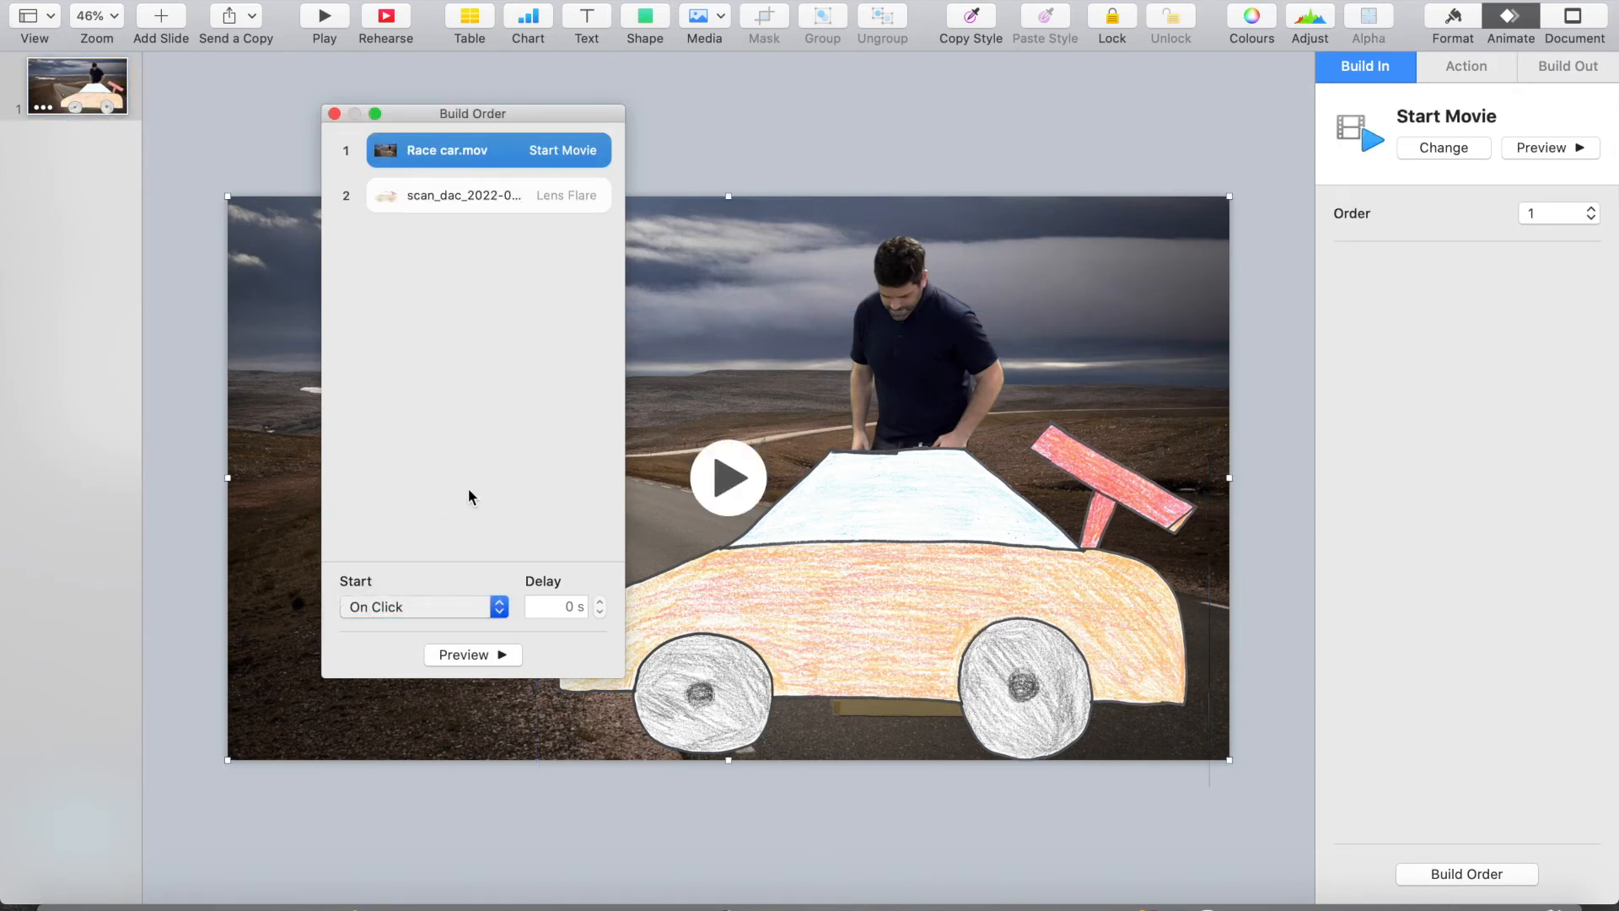
click(472, 192)
click(421, 608)
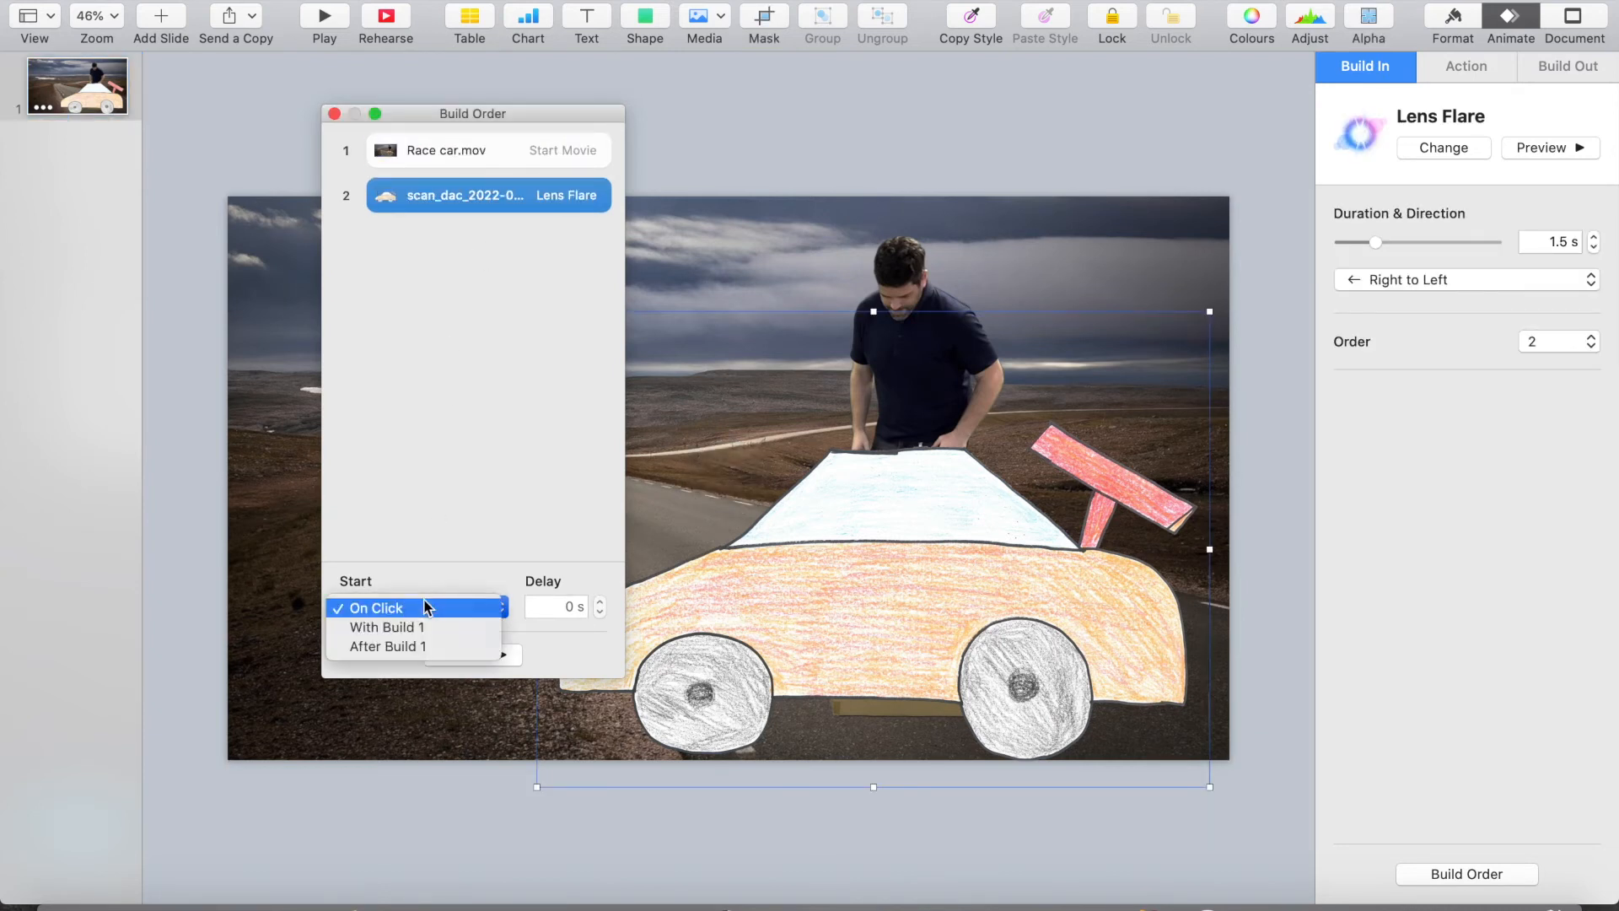
click(426, 628)
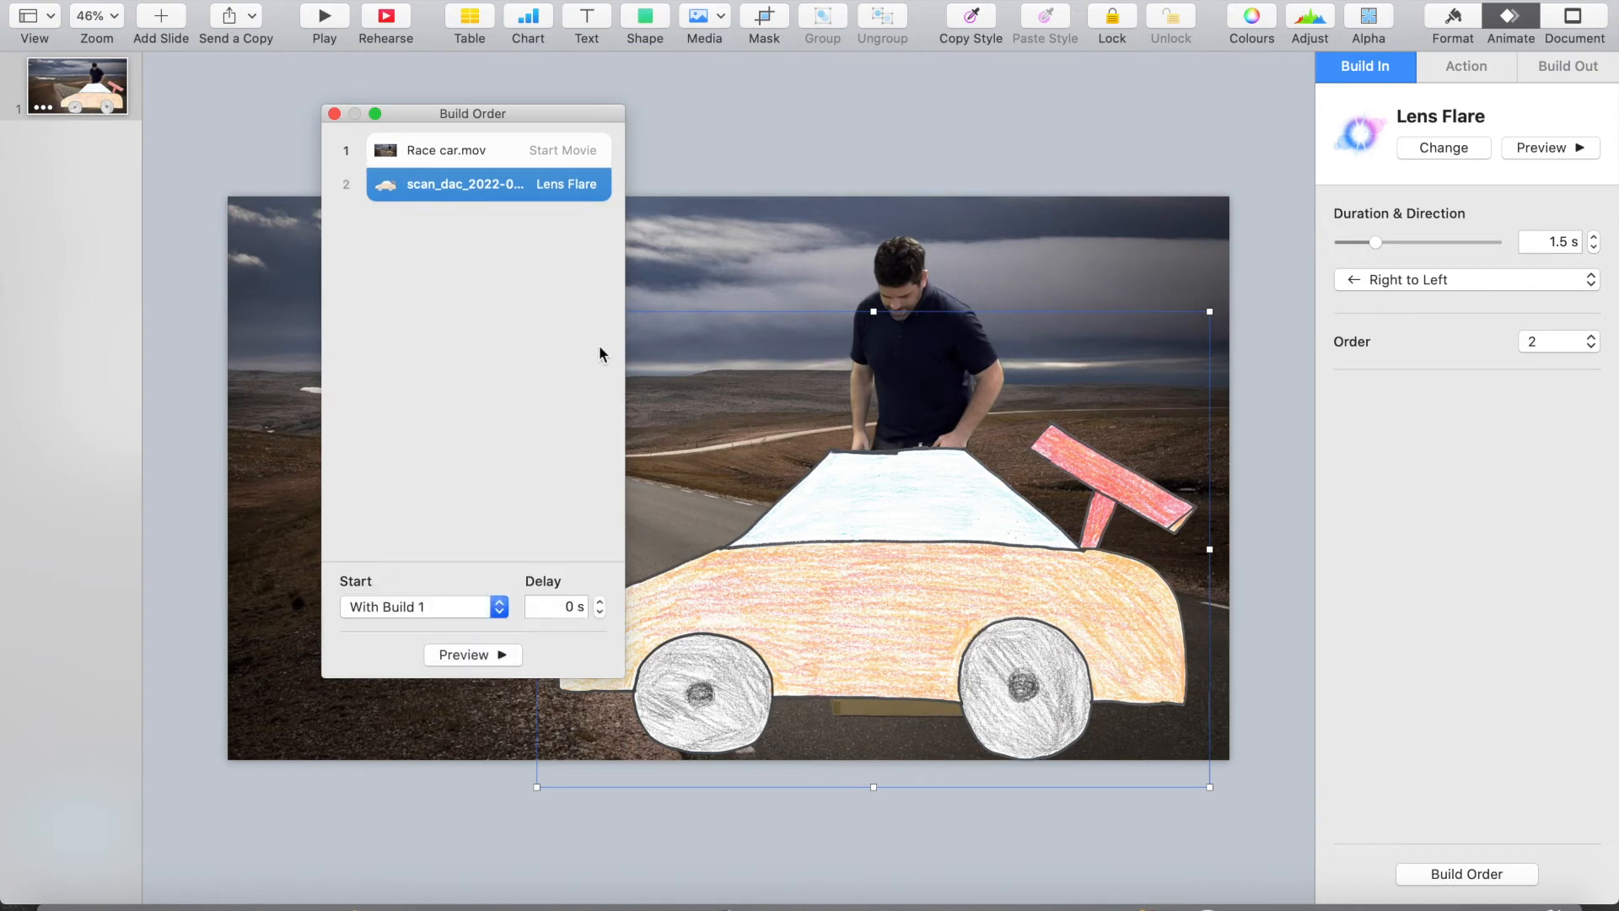
Step: Set the car drawing's Lens Flare delay to 22.1 s and close the build order
click(571, 608)
text(22.1)
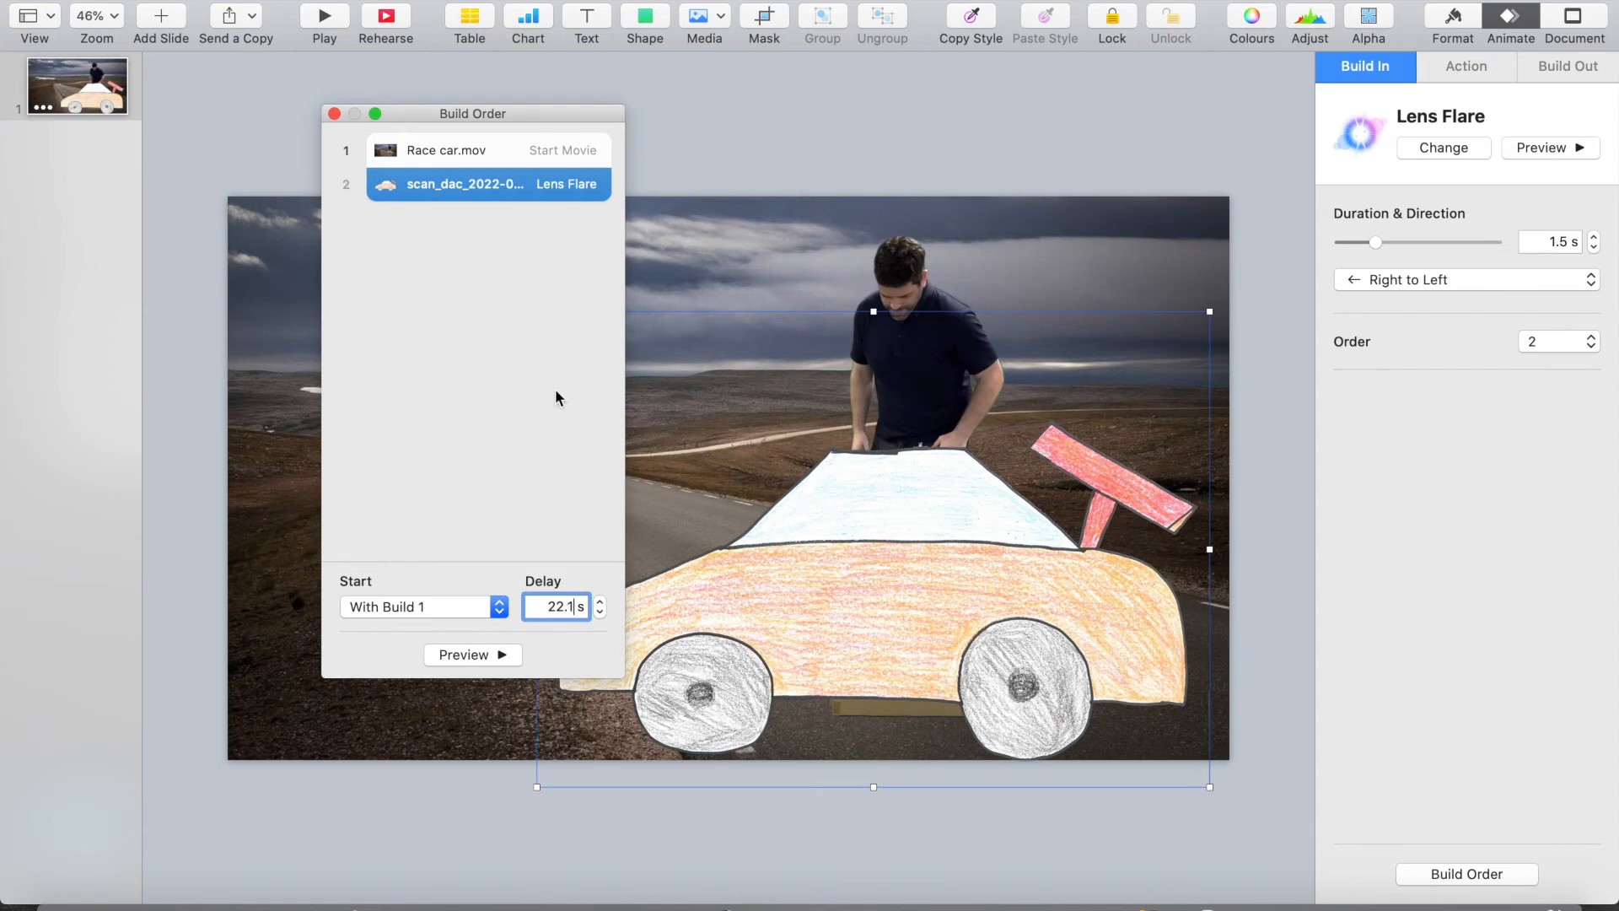
click(550, 305)
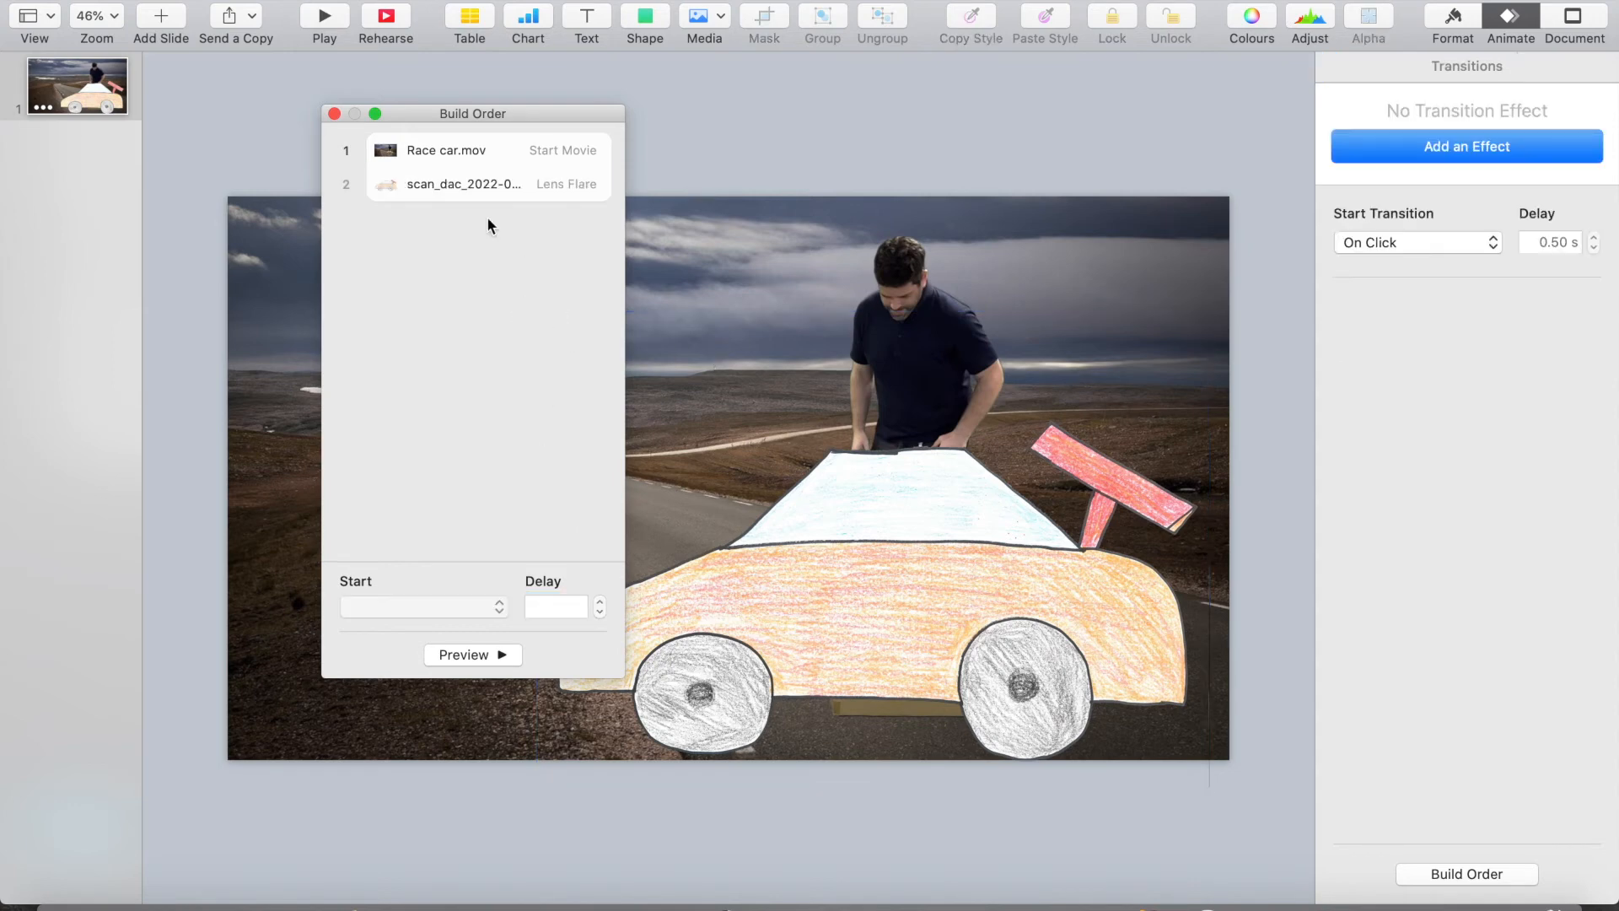
click(334, 115)
Step: Select the Race car movie and move its trim start back to the beginning of the clip
click(1223, 275)
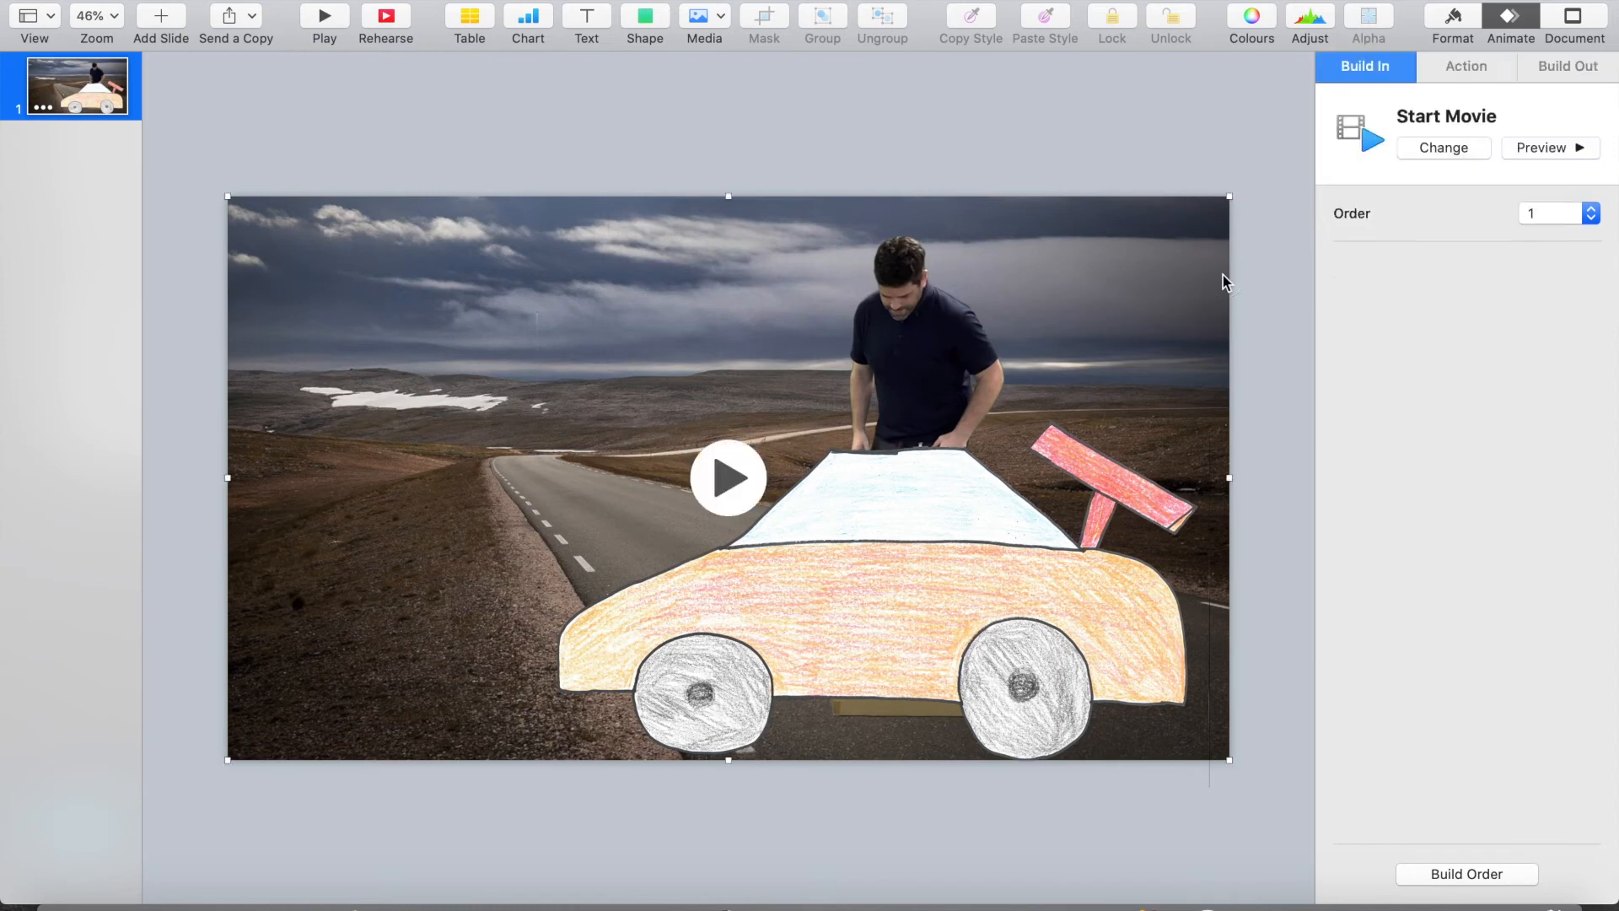
click(1446, 24)
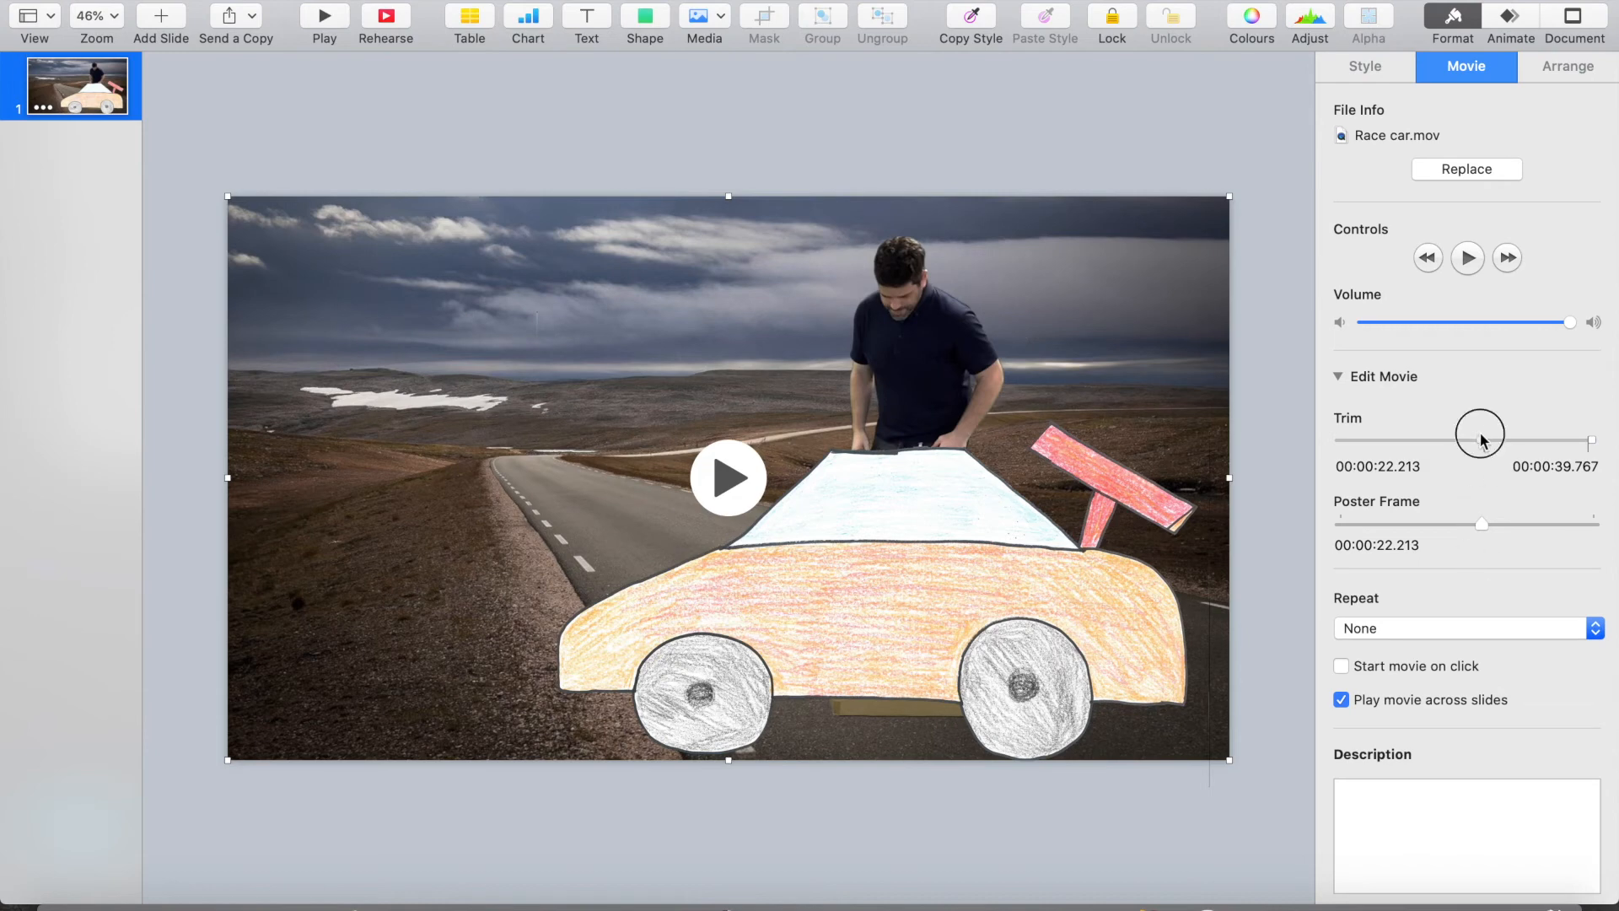
drag(1450, 440, 1318, 437)
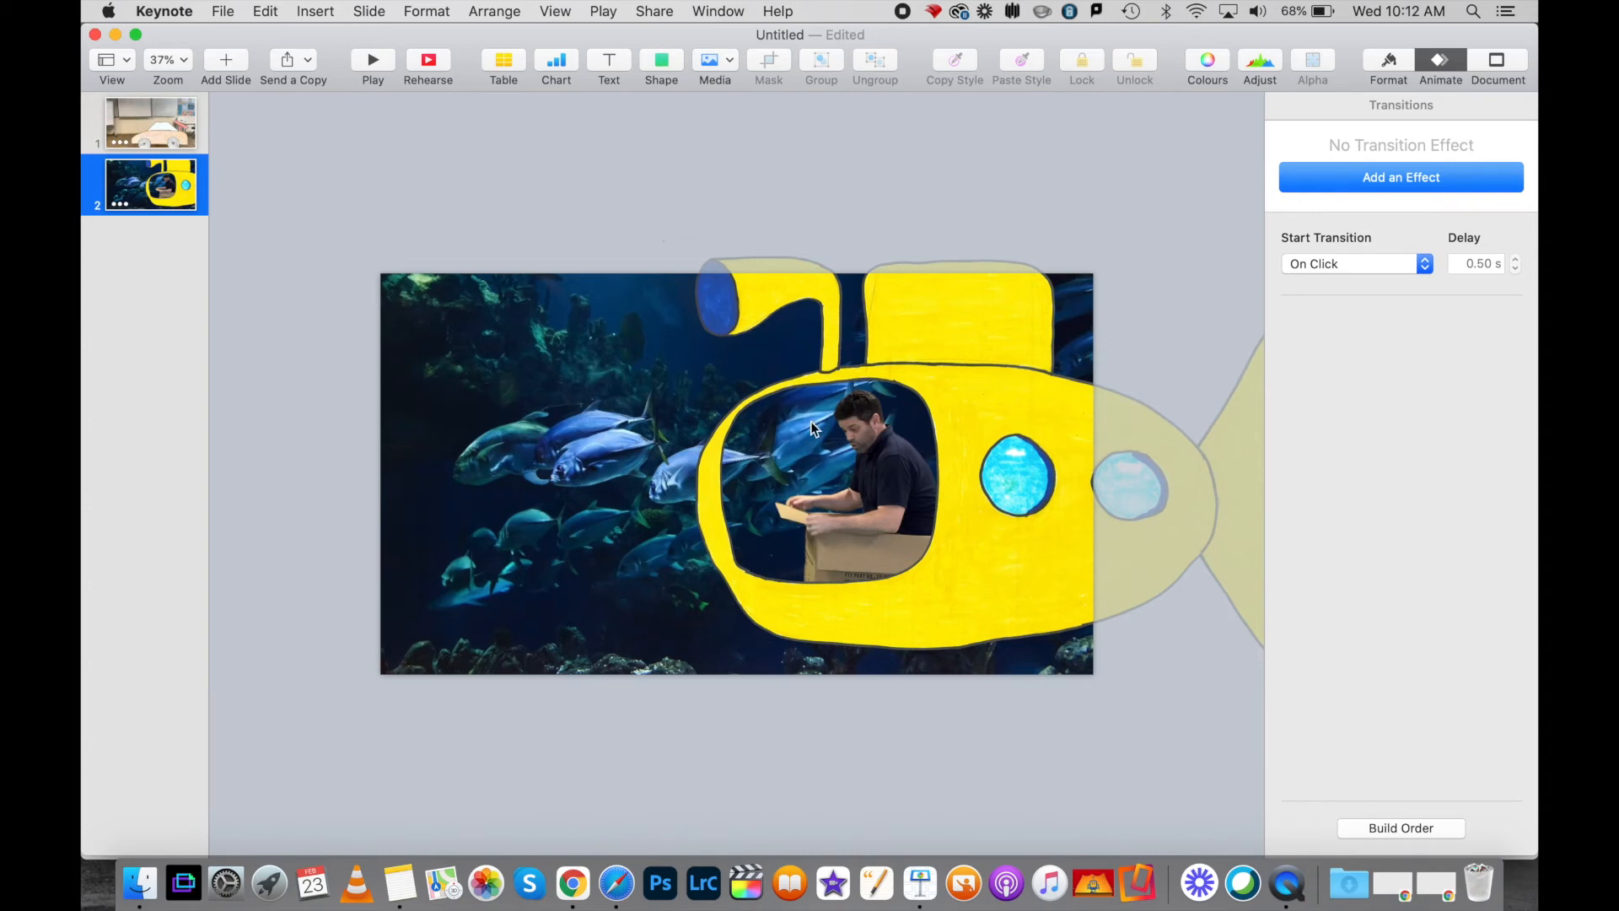
Step: Nudge the submarine drawing on the underwater slide so its large window frames the seated person and the cardboard box
mouse_move(982, 523)
mouse_down()
mouse_move(983, 539)
mouse_move(969, 531)
mouse_move(994, 550)
mouse_up()
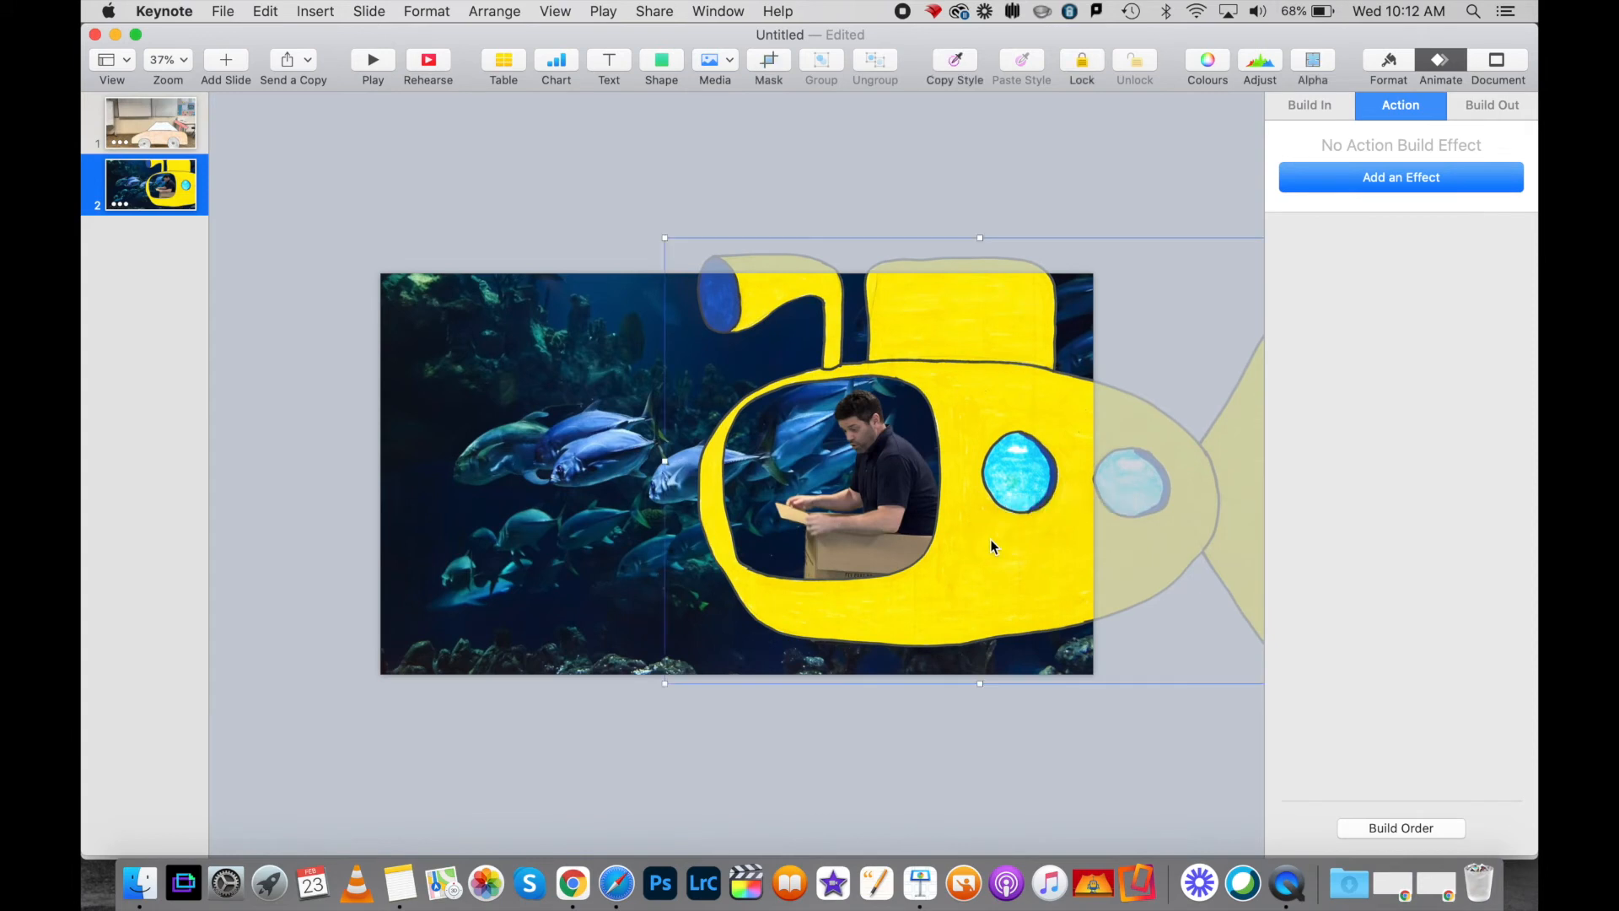
click(557, 204)
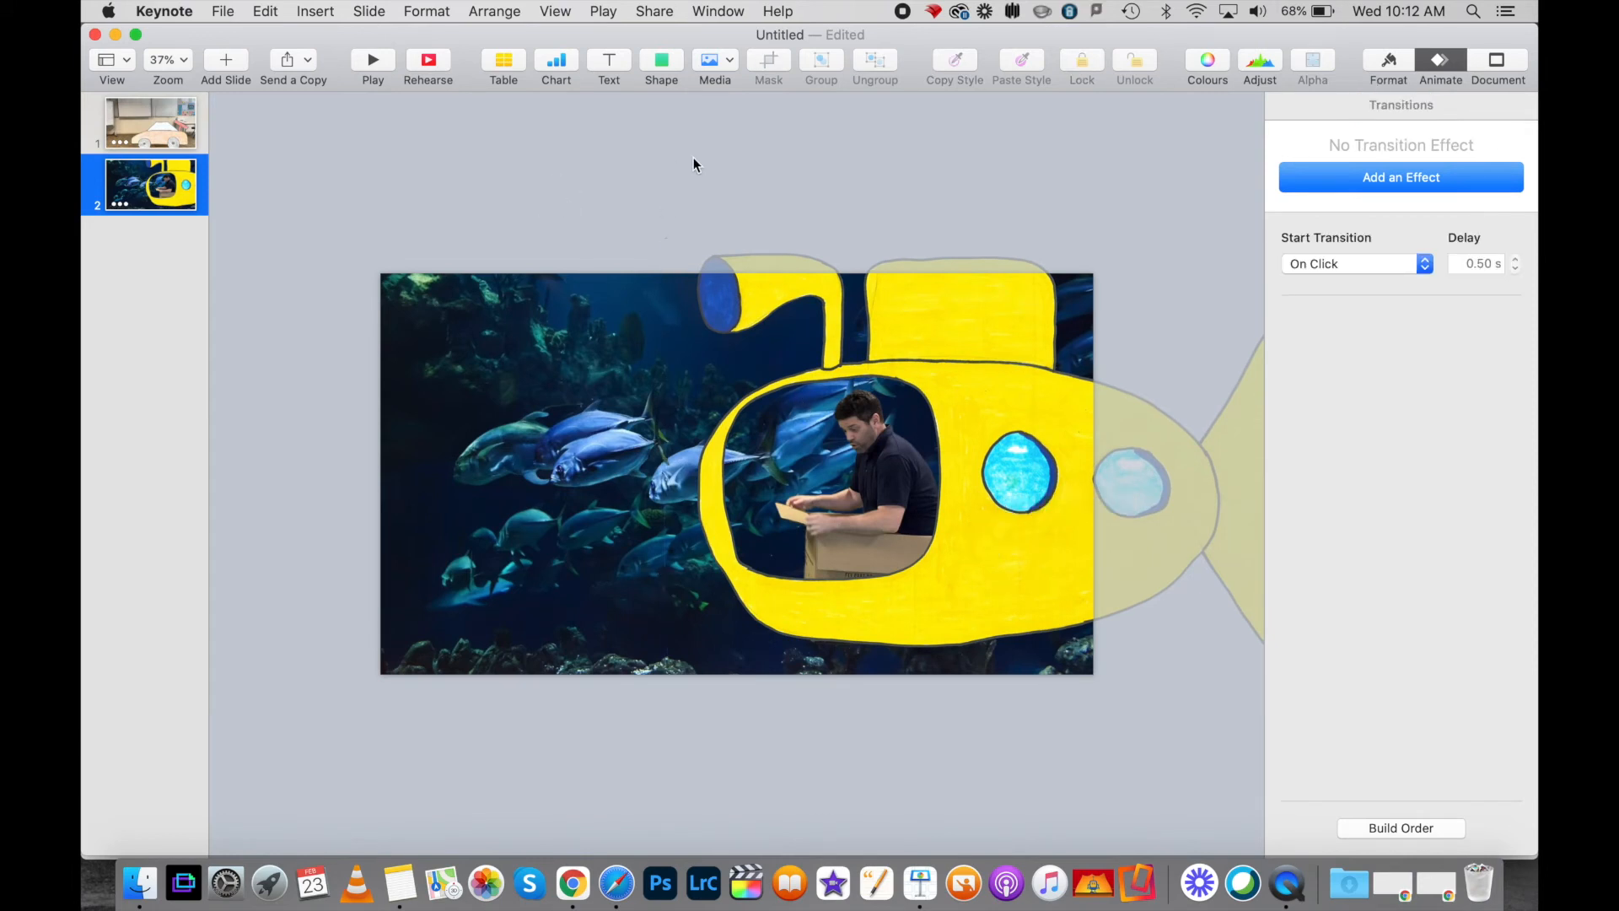
drag(1026, 514, 997, 558)
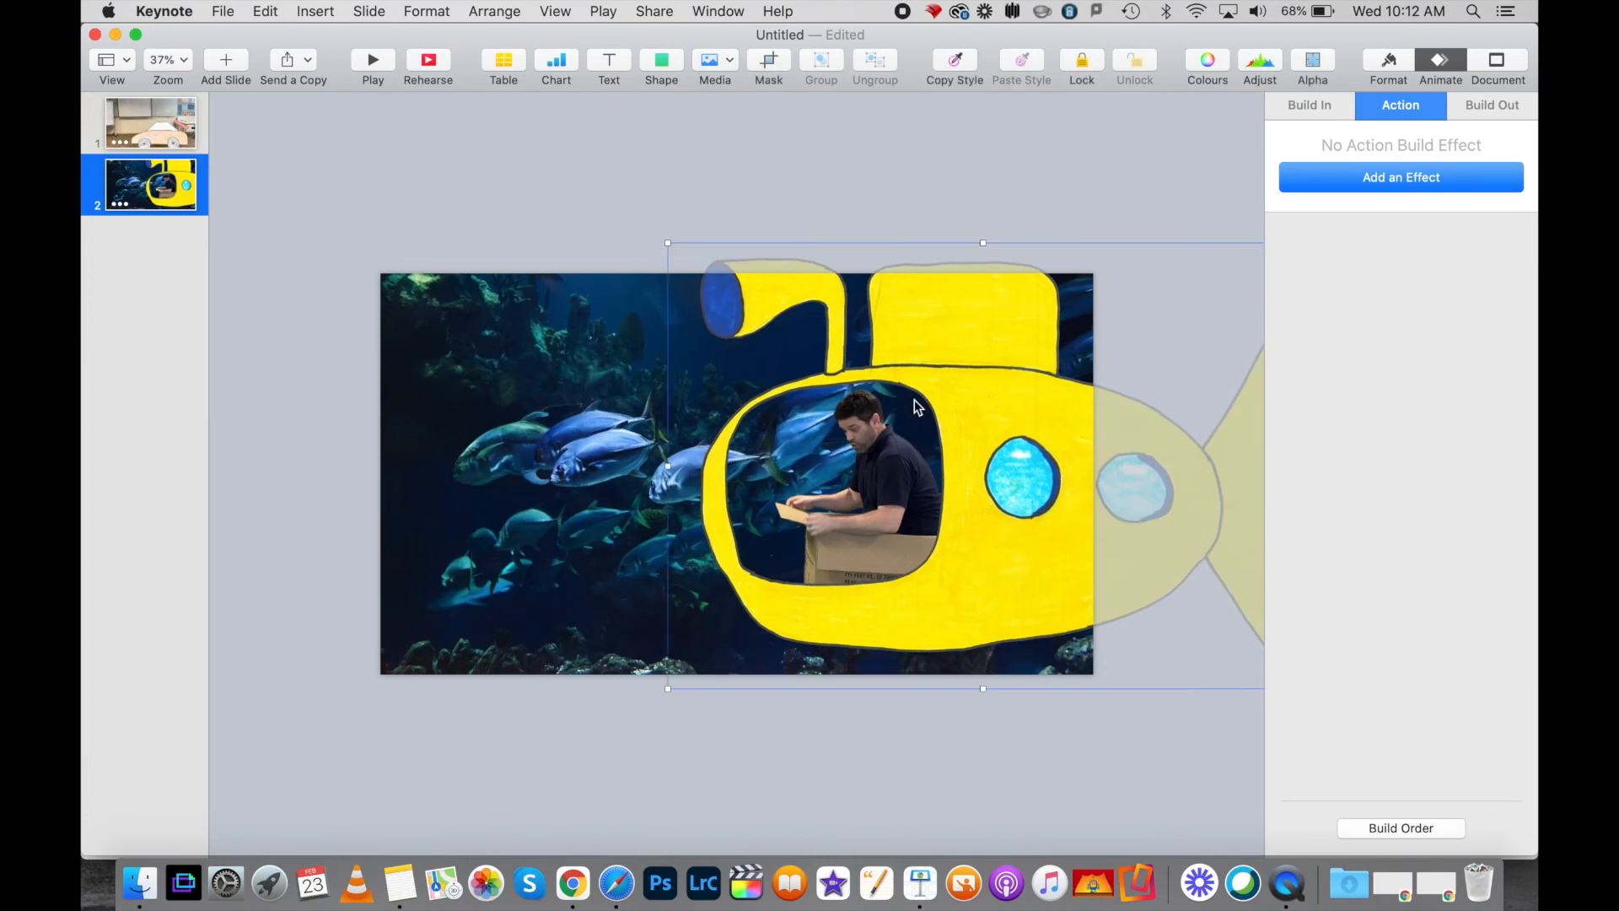
click(737, 175)
click(592, 437)
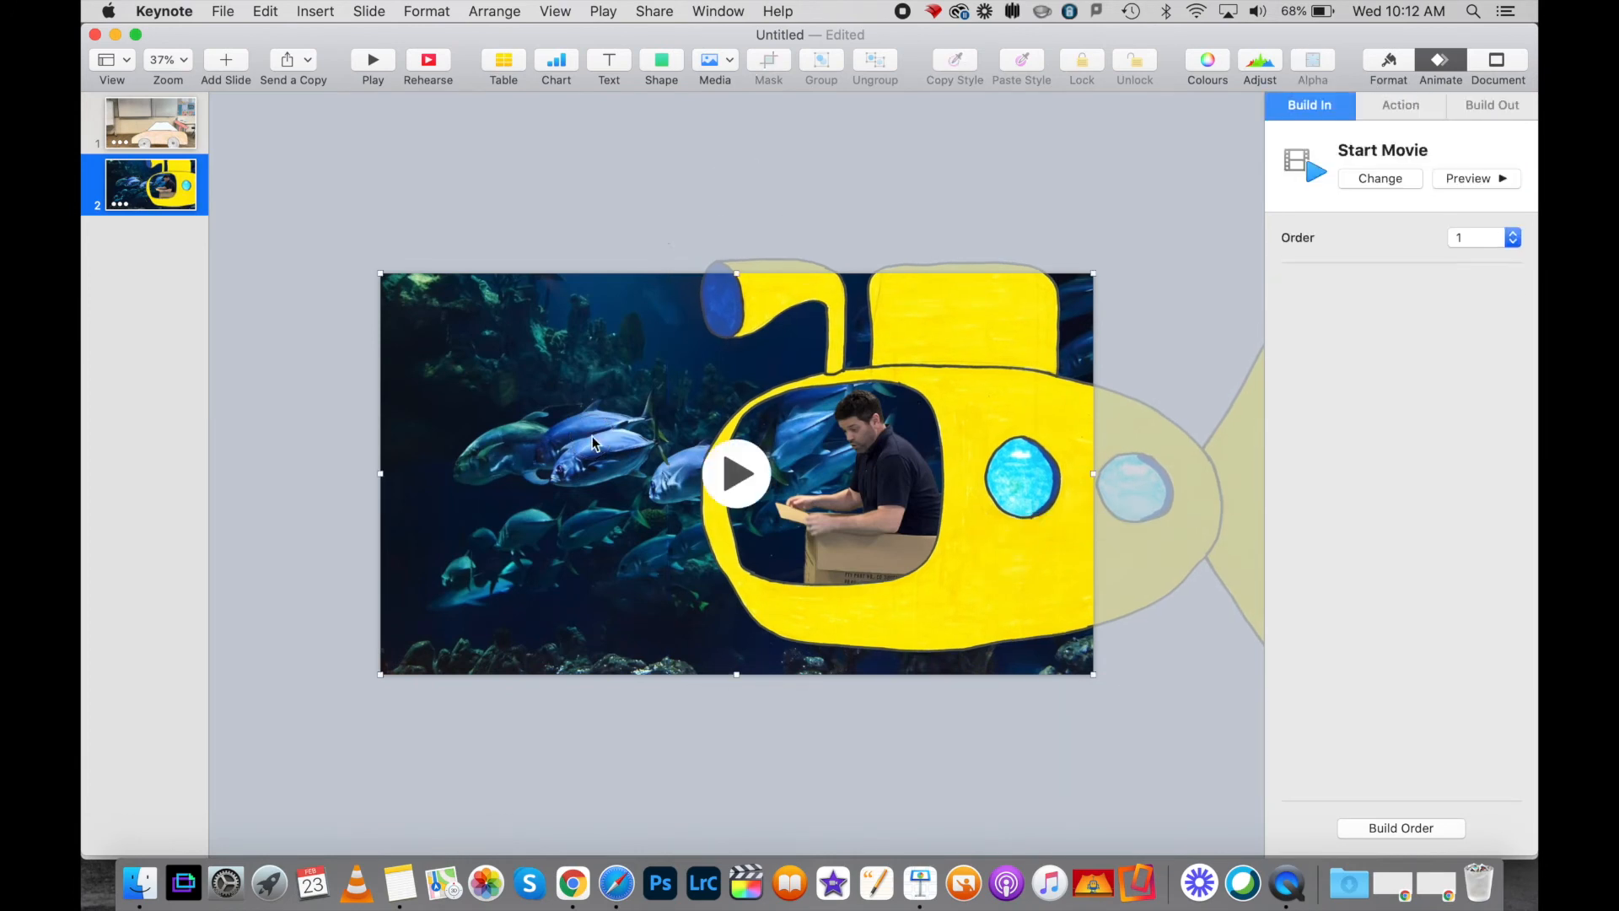
click(627, 216)
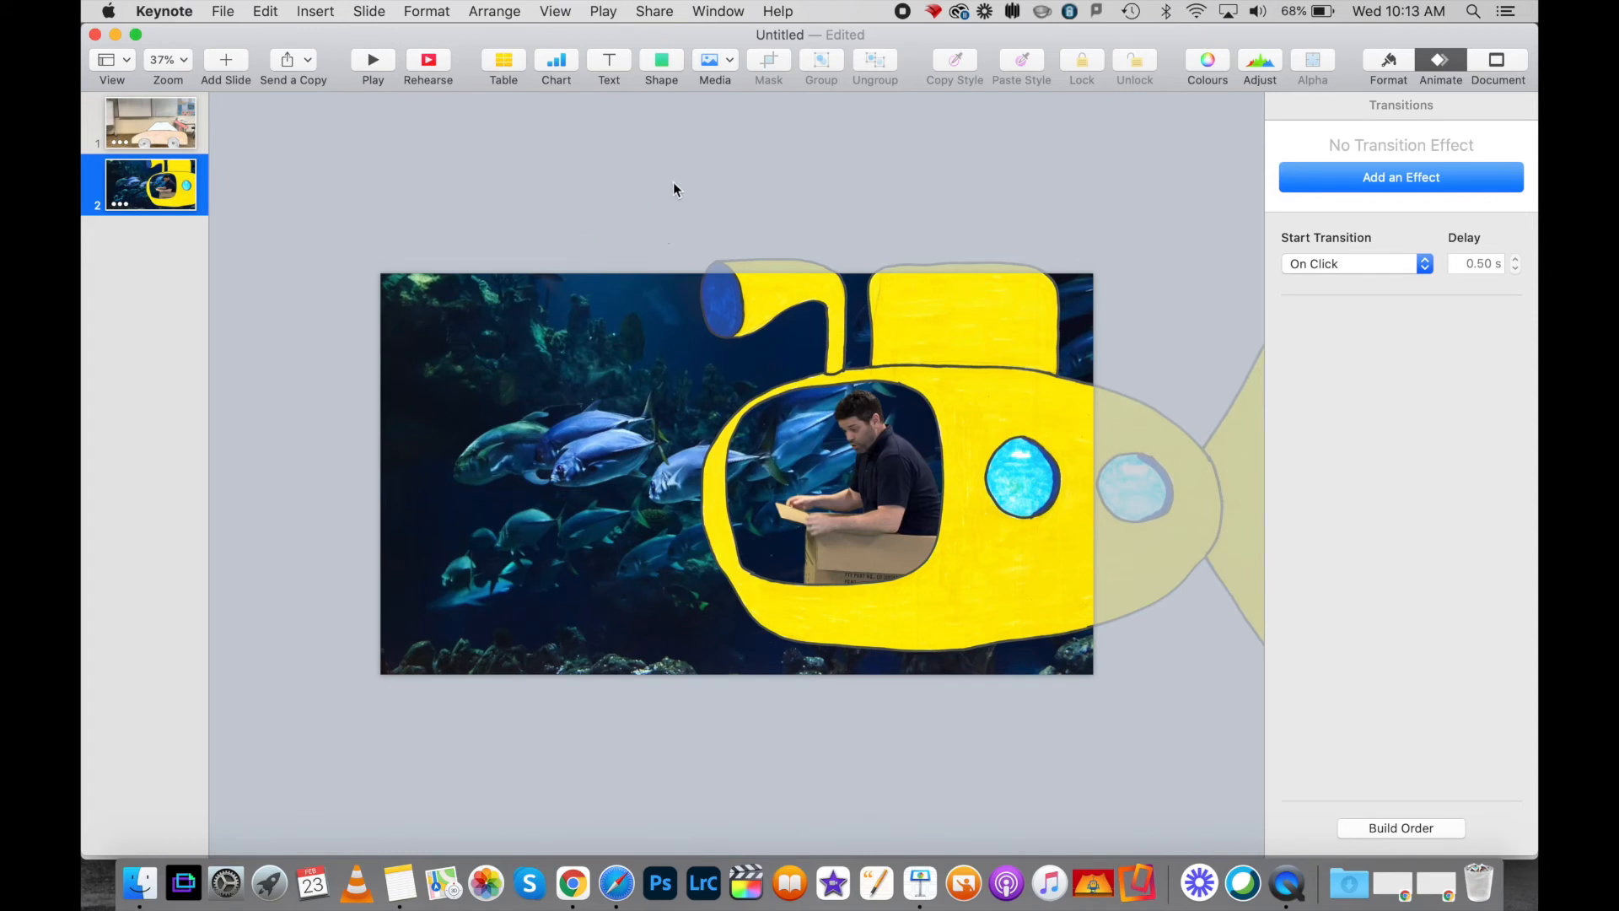
Step: Insert the second Fish shape from the fish results, move it beside the submarine and enlarge it
click(662, 60)
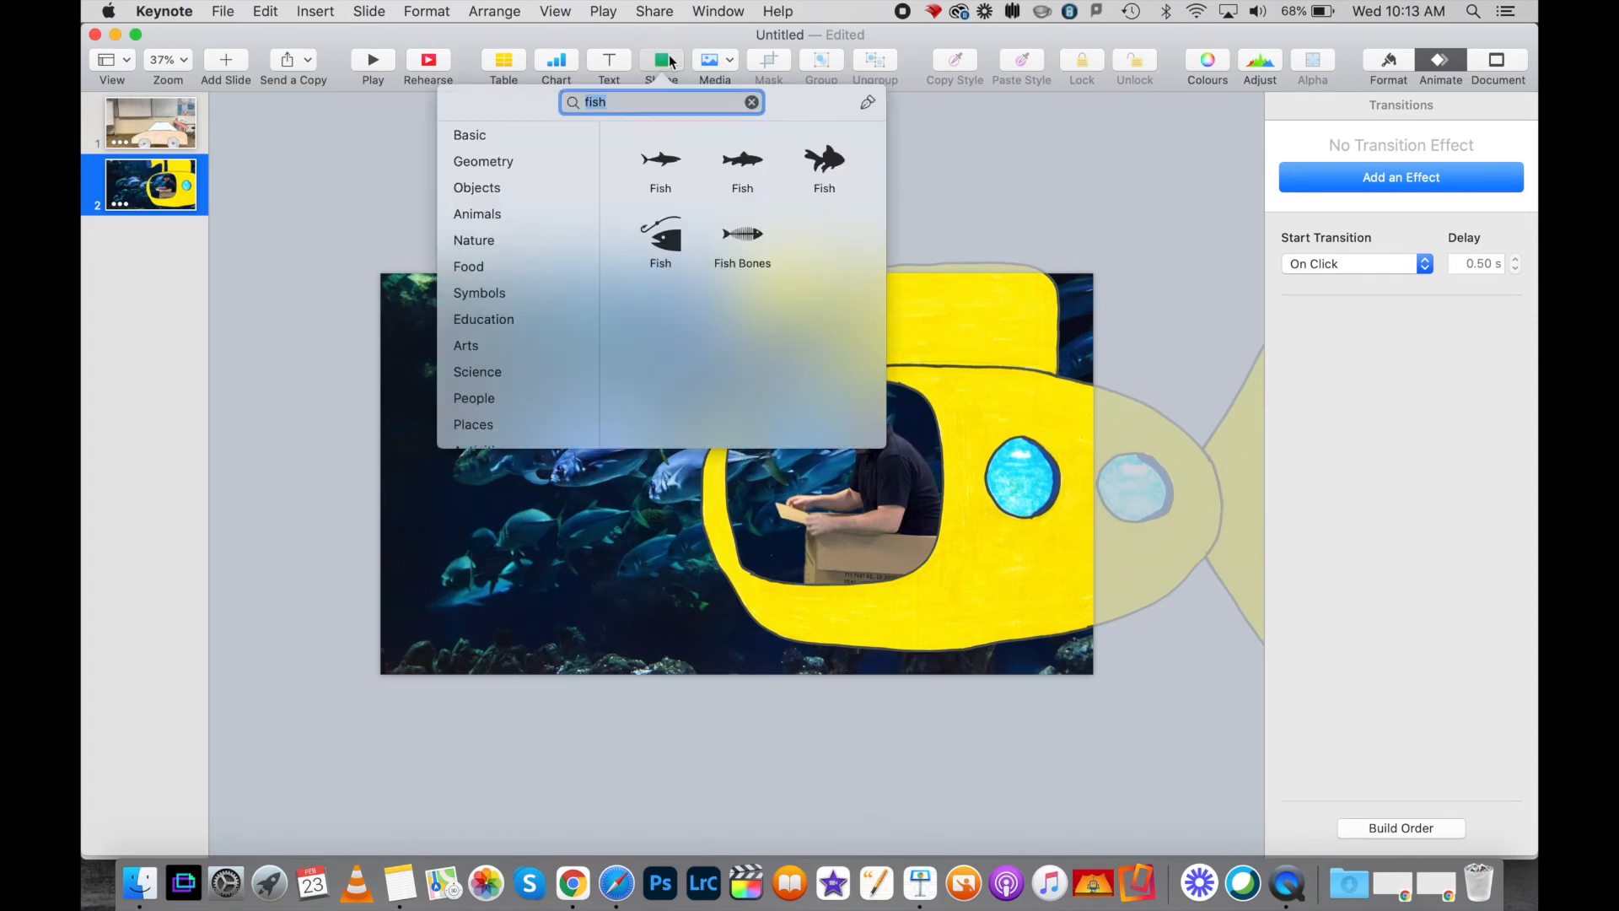
click(750, 167)
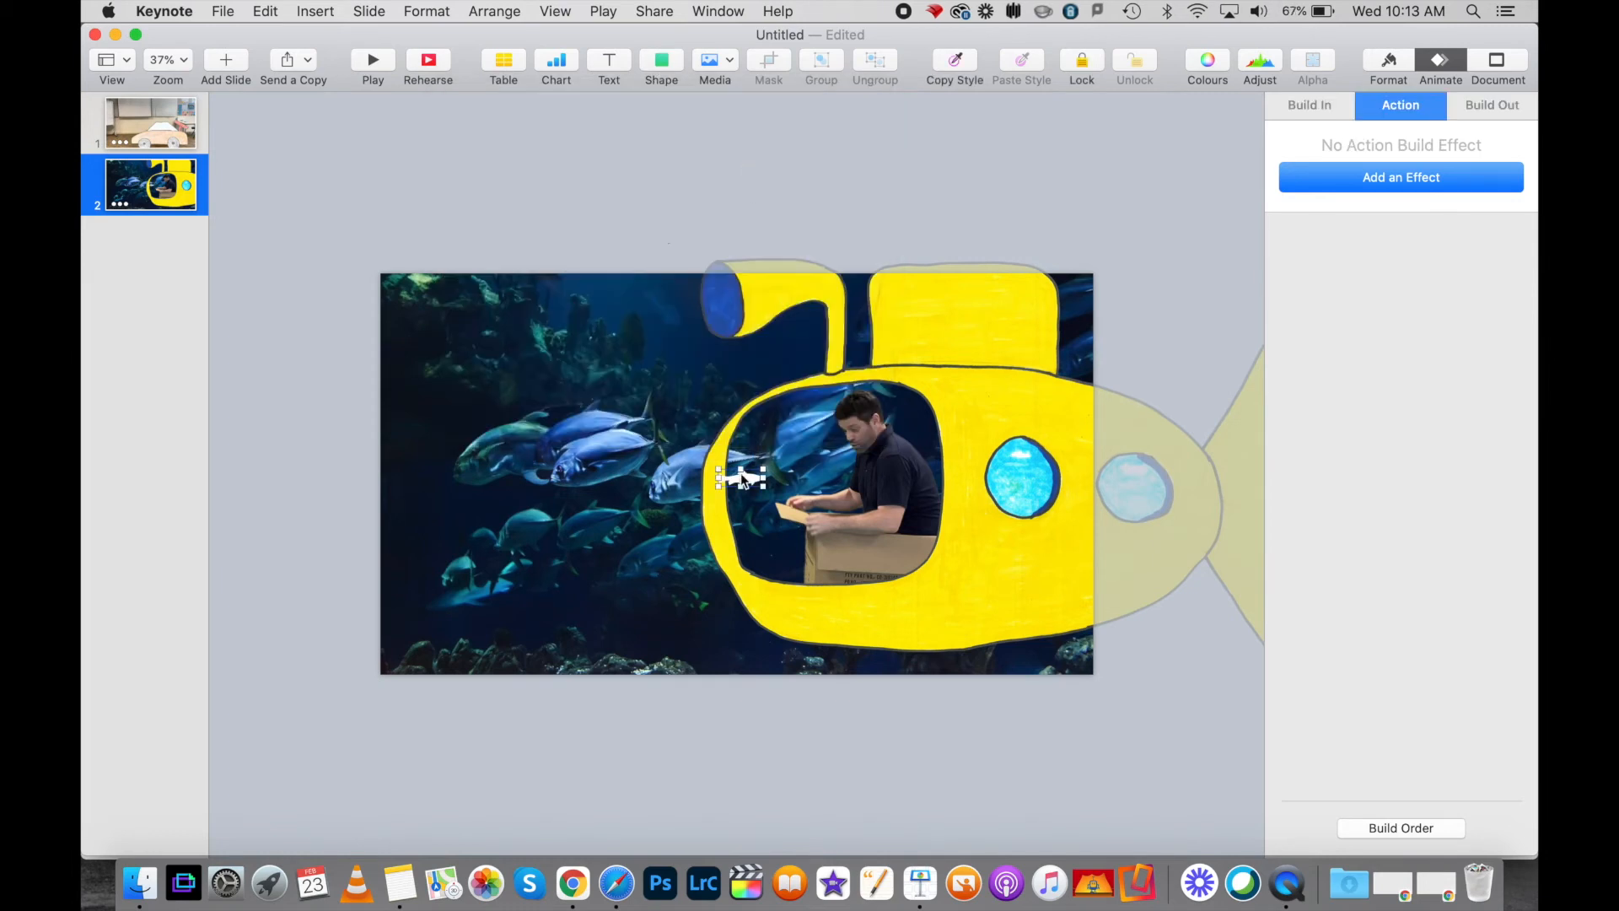
drag(742, 477, 546, 542)
click(604, 478)
Step: Give the fish shape a Gradient Fill and set its second gradient colour to Ocean
click(1393, 66)
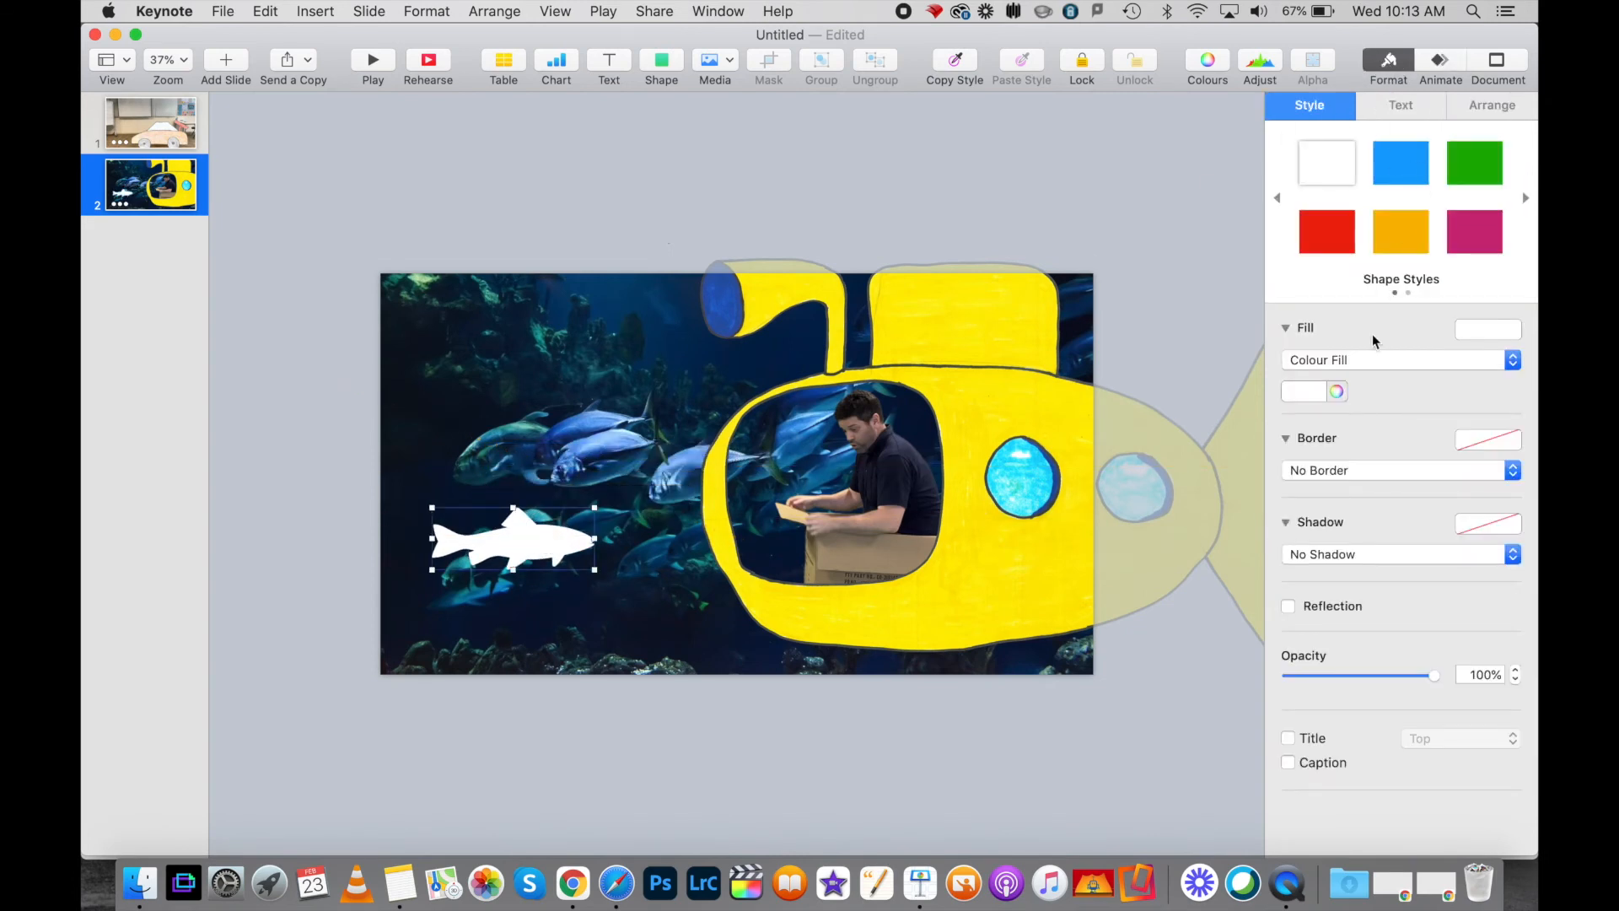
click(1353, 362)
click(1352, 381)
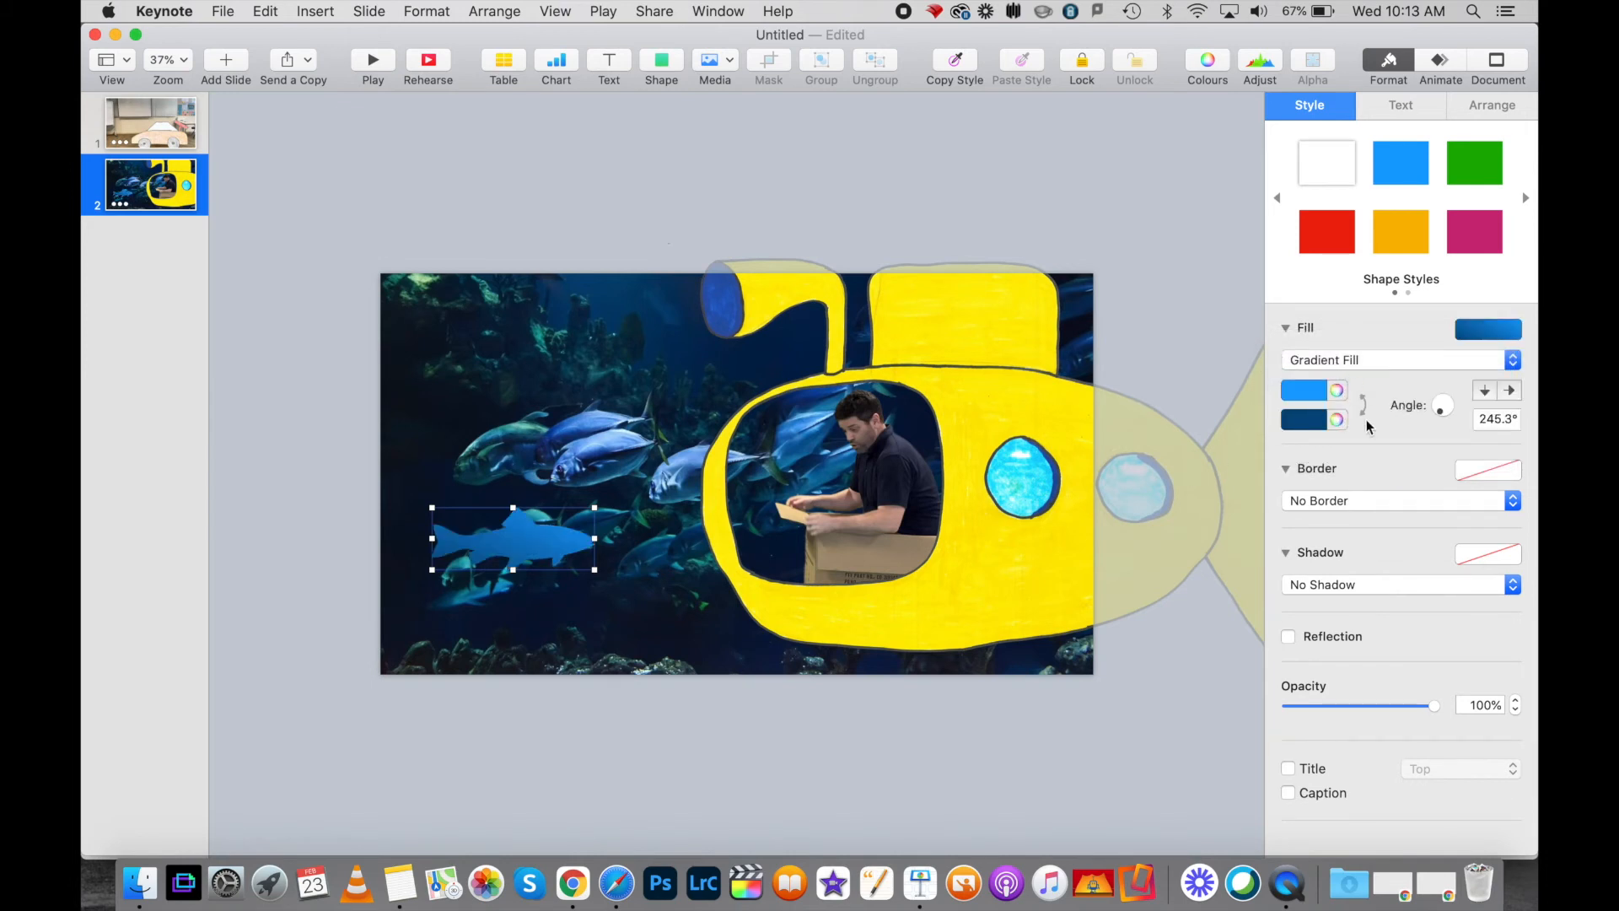
click(1336, 419)
click(1427, 274)
click(1404, 286)
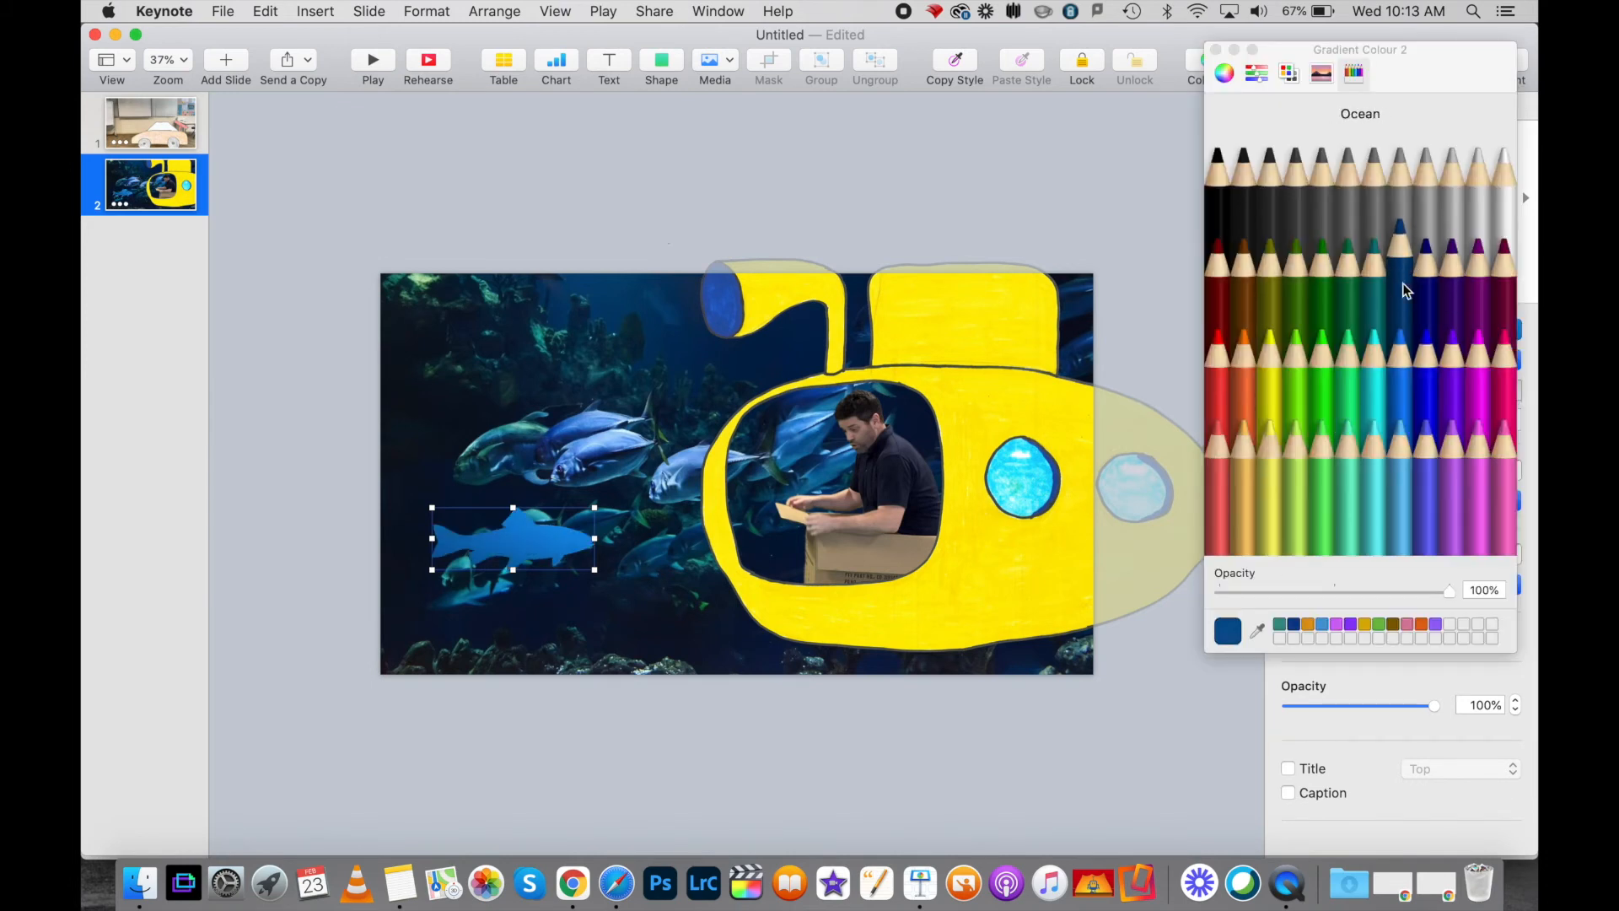
click(1216, 50)
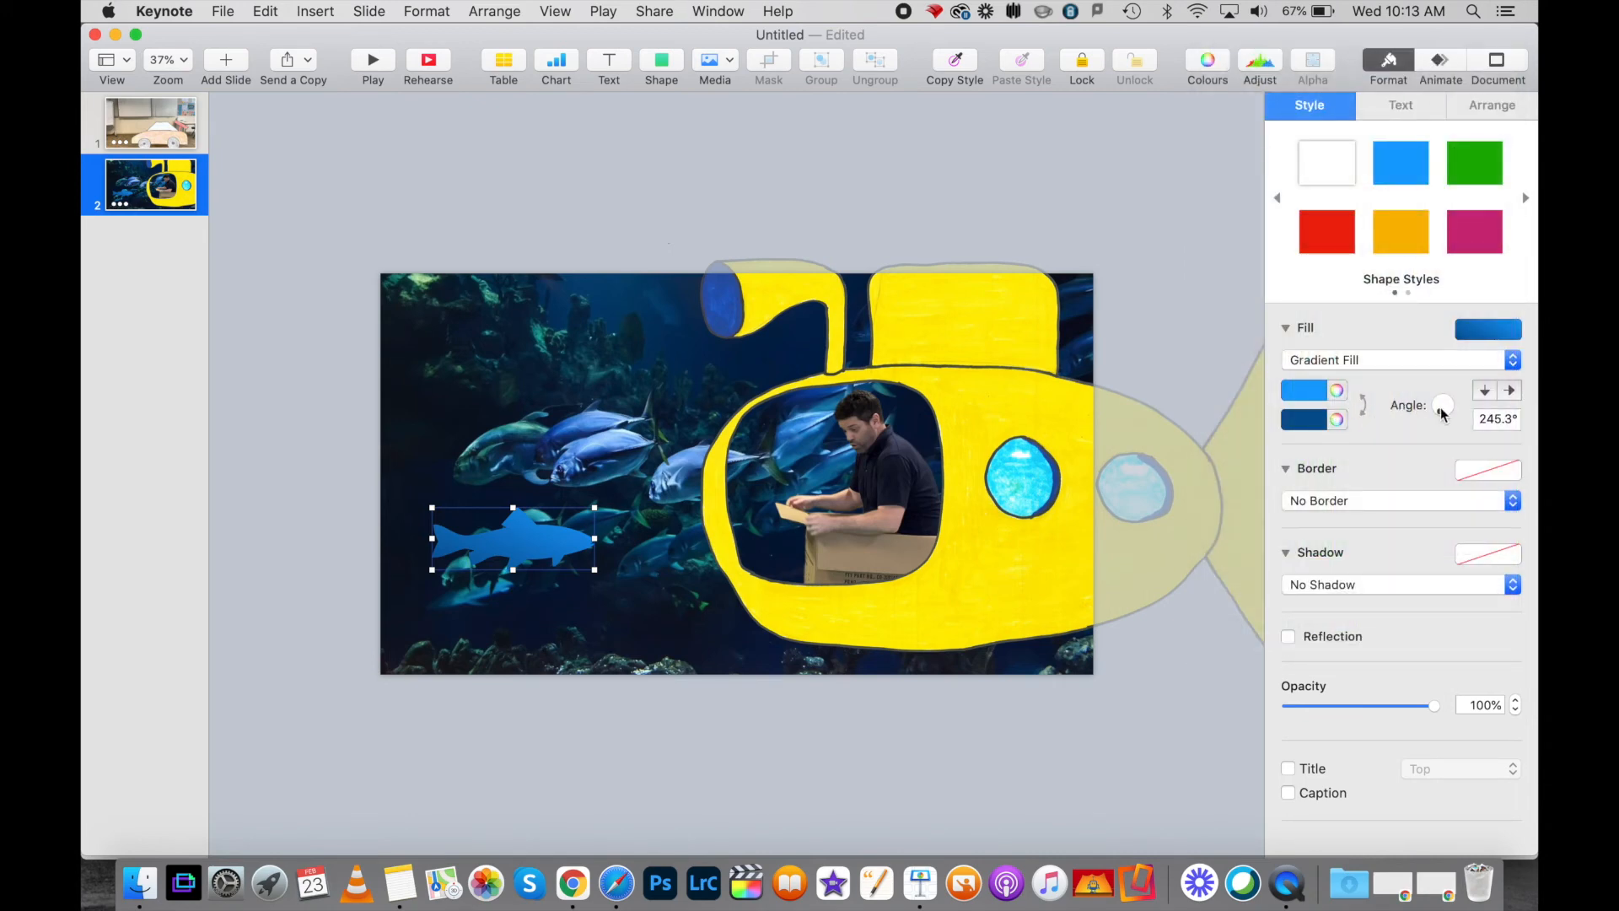
Step: Set the fish's gradient angle to 310.4° and its first gradient colour to a darker blue
drag(1446, 415, 1447, 414)
click(1317, 395)
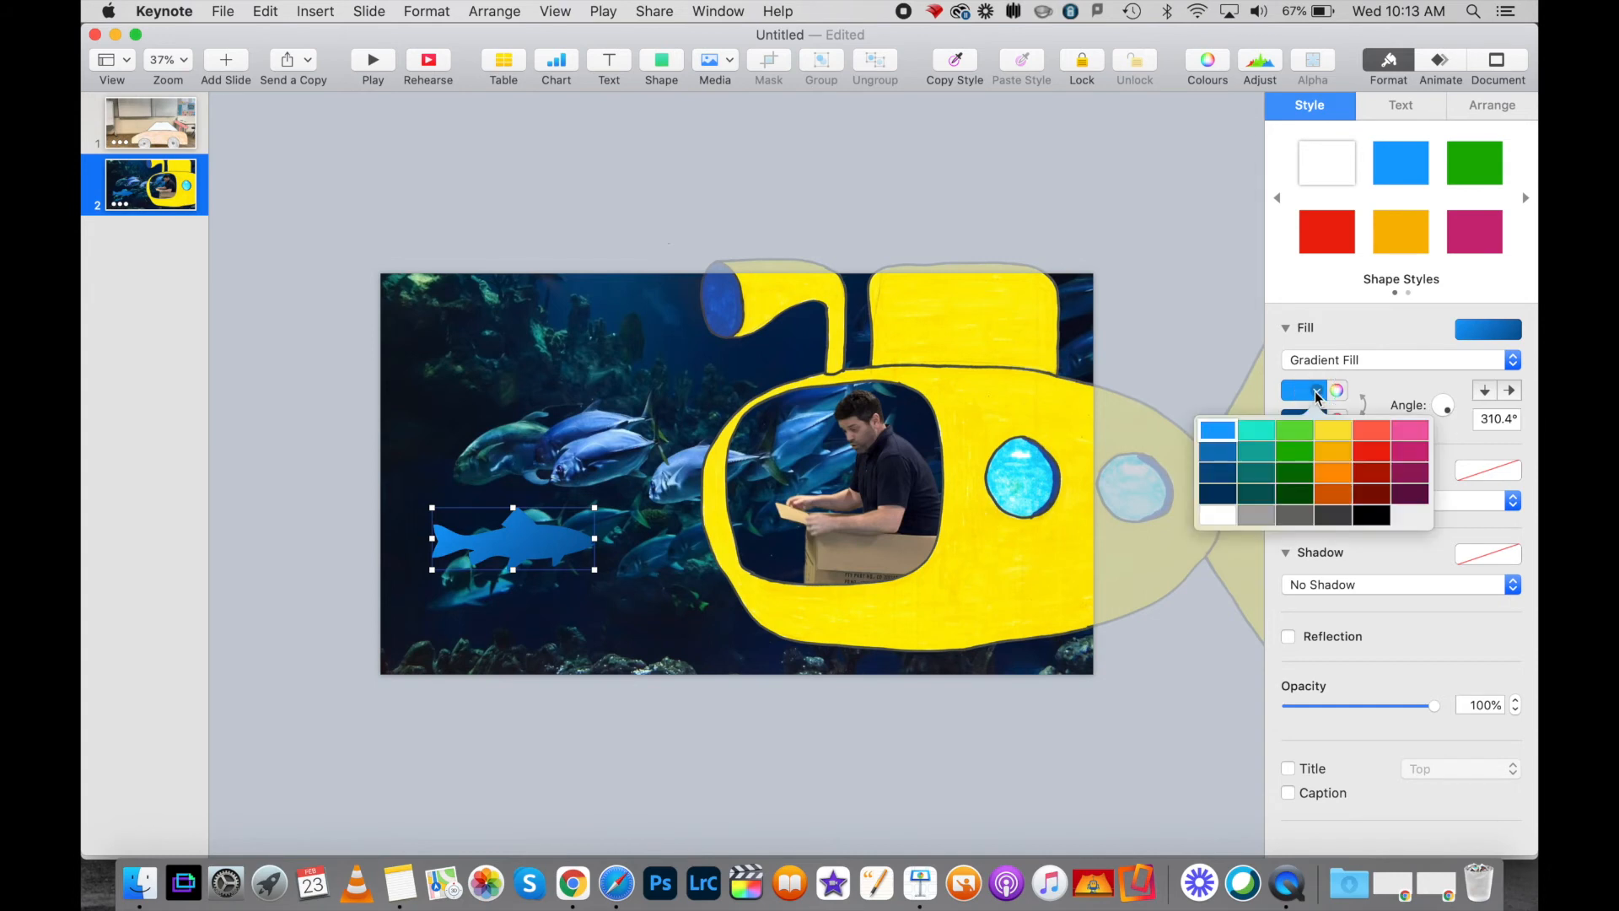
click(1224, 453)
click(544, 194)
Step: Enlarge the fish slightly, place two copies above the swimming fish and one just beyond the slide's lower left edge
drag(558, 538, 591, 542)
drag(527, 594, 494, 594)
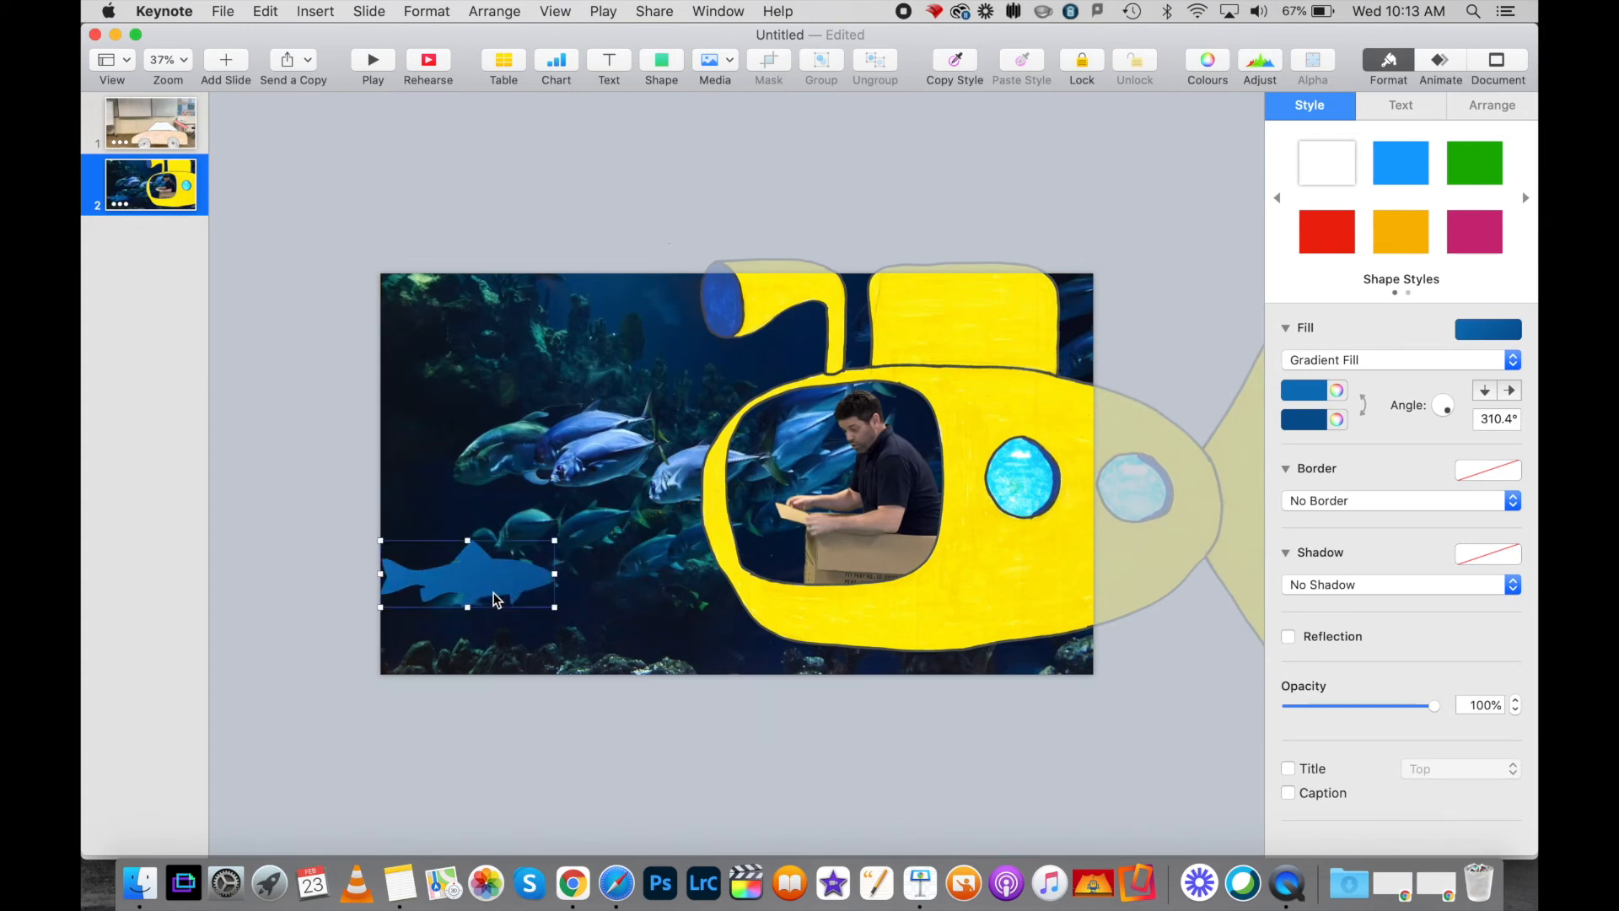
drag(496, 599, 648, 388)
drag(469, 584, 295, 623)
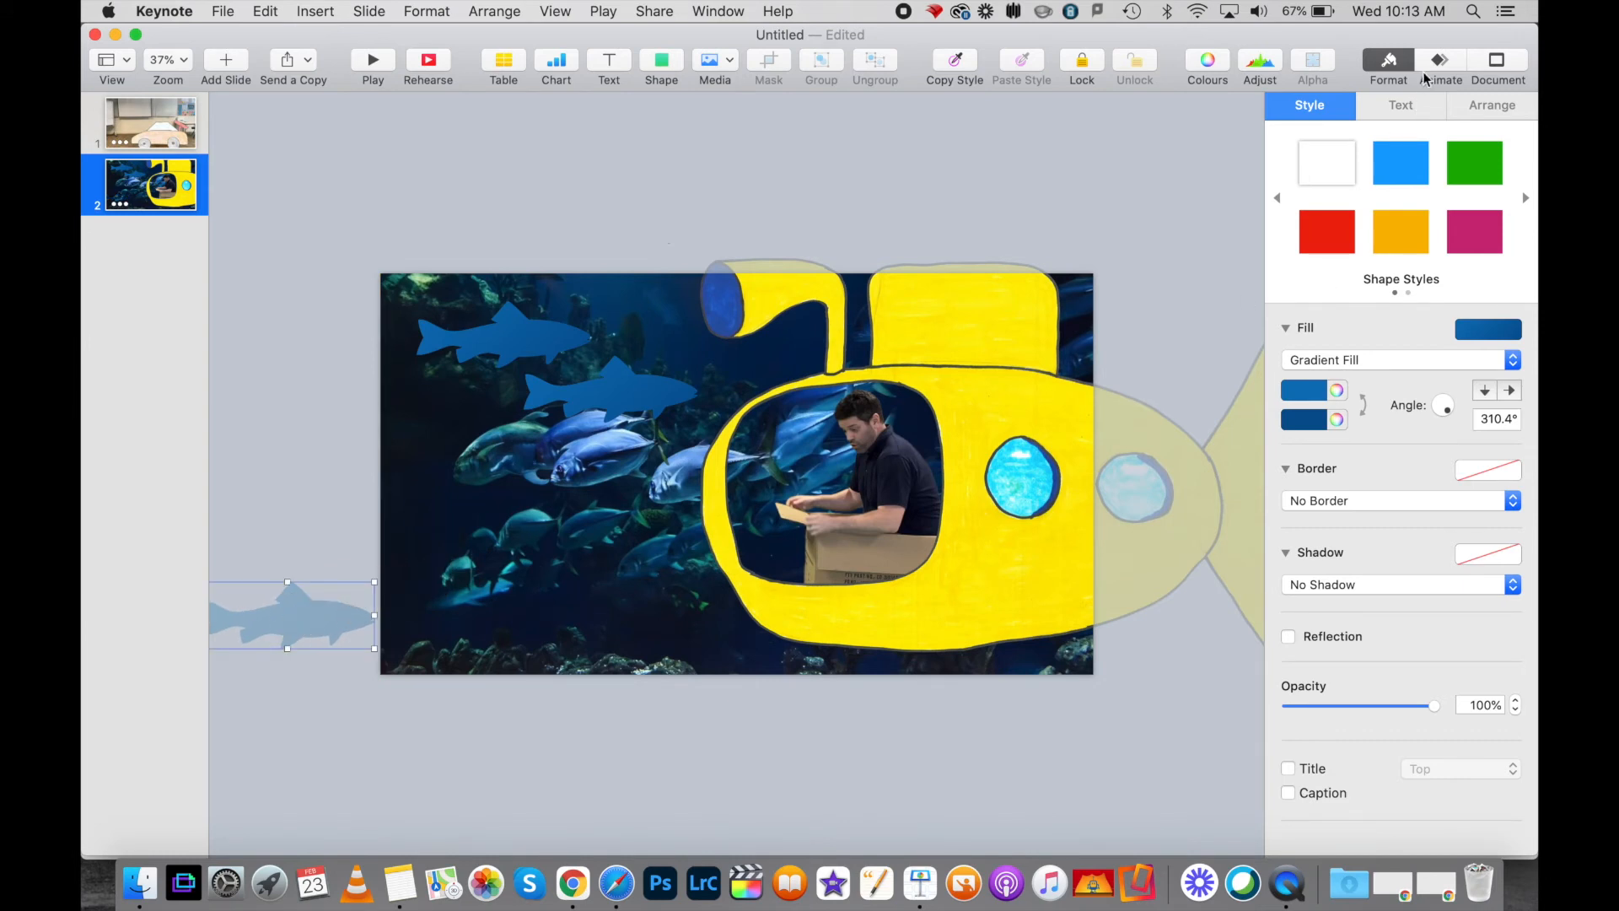
Step: Add a Move action to the off-slide fish, ending beyond the slide's opposite edge at X 1955 pt, Y 831 pt
click(1442, 63)
click(1321, 113)
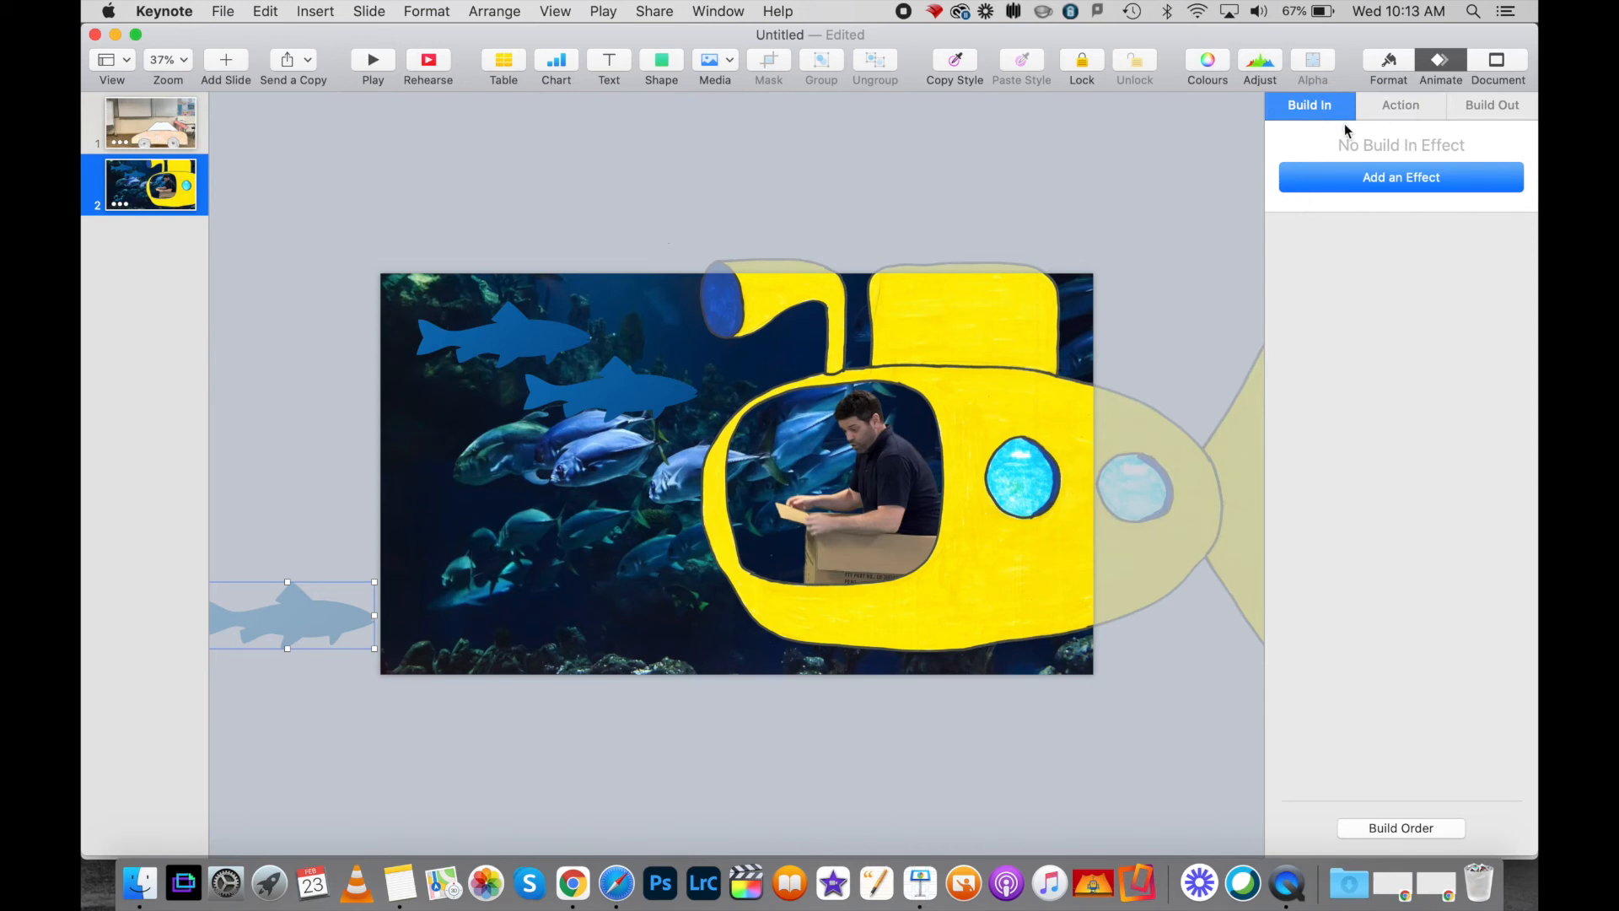
click(1404, 110)
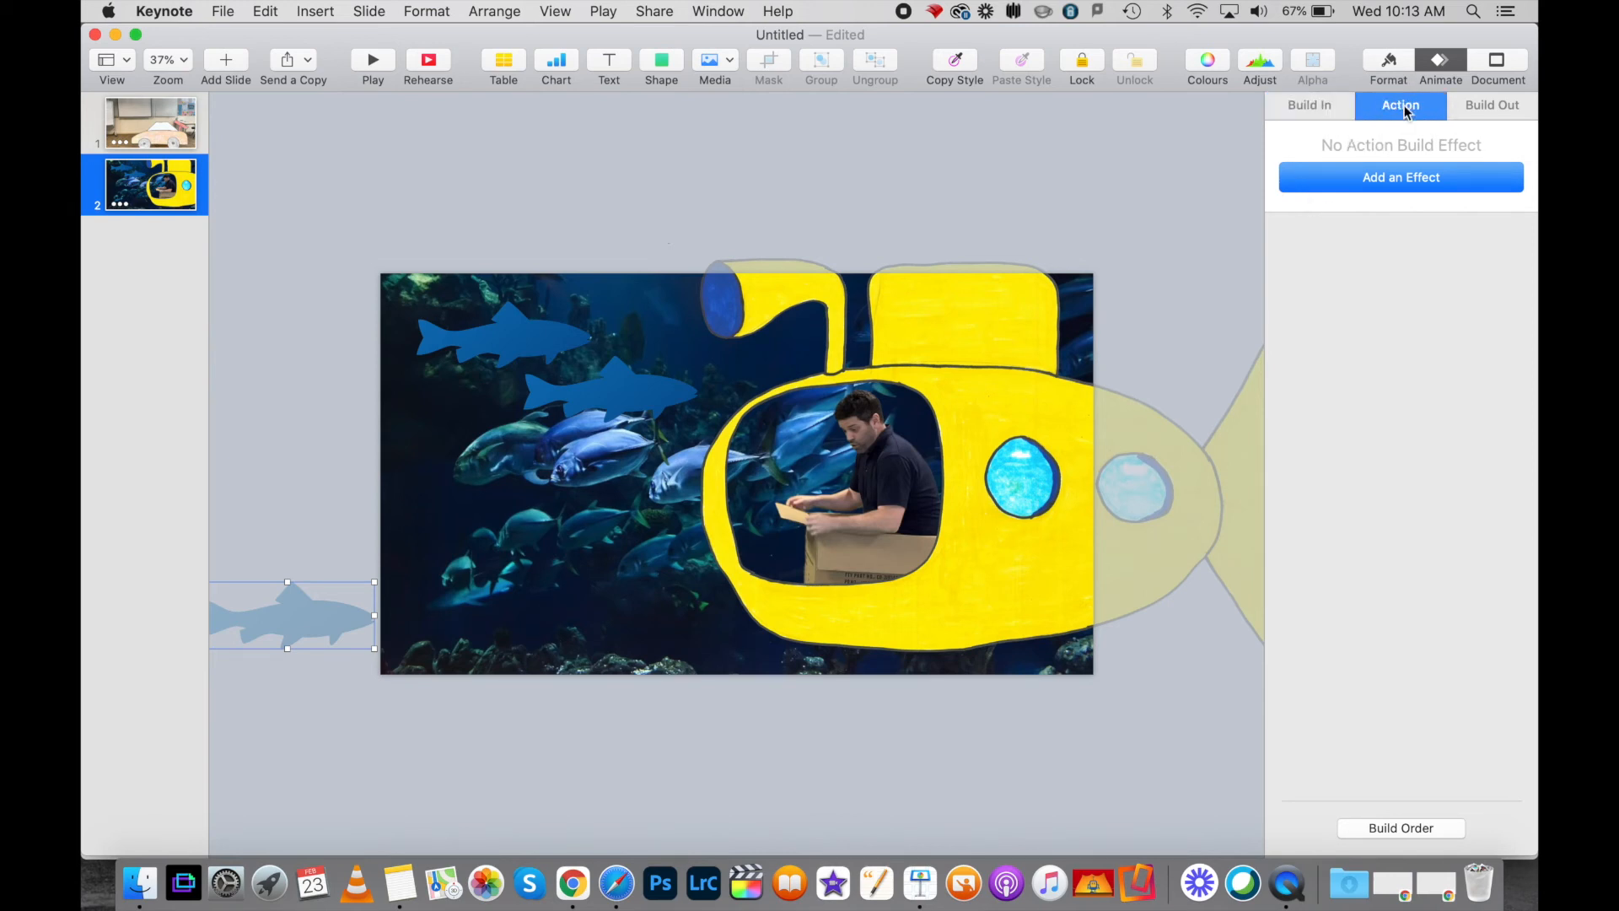
click(1404, 180)
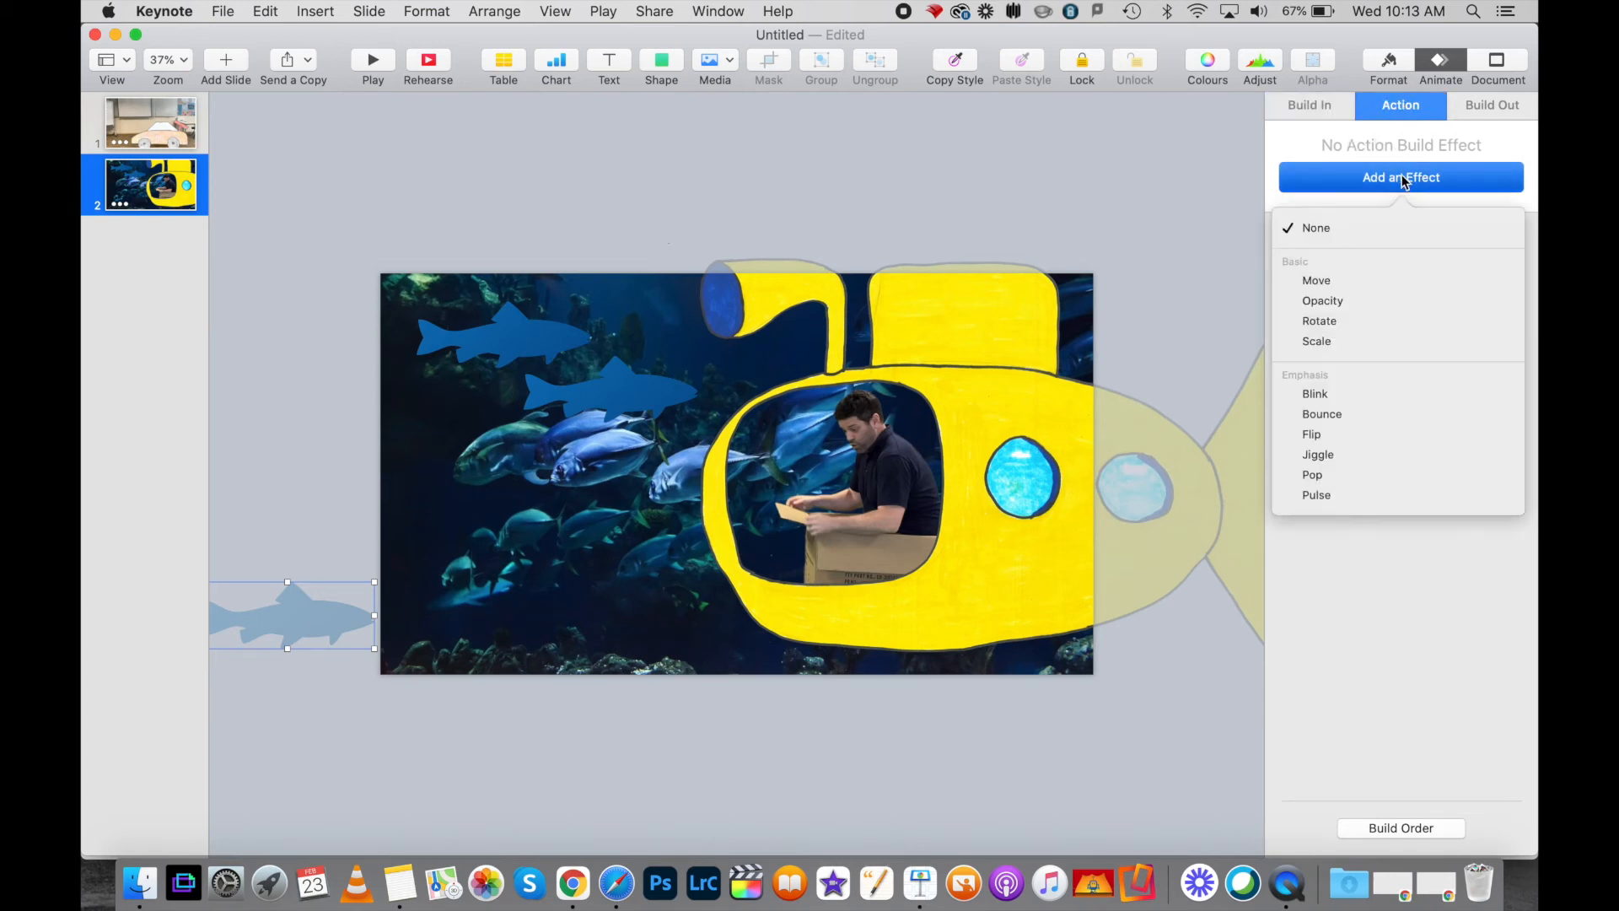
click(1355, 280)
drag(470, 607, 1216, 624)
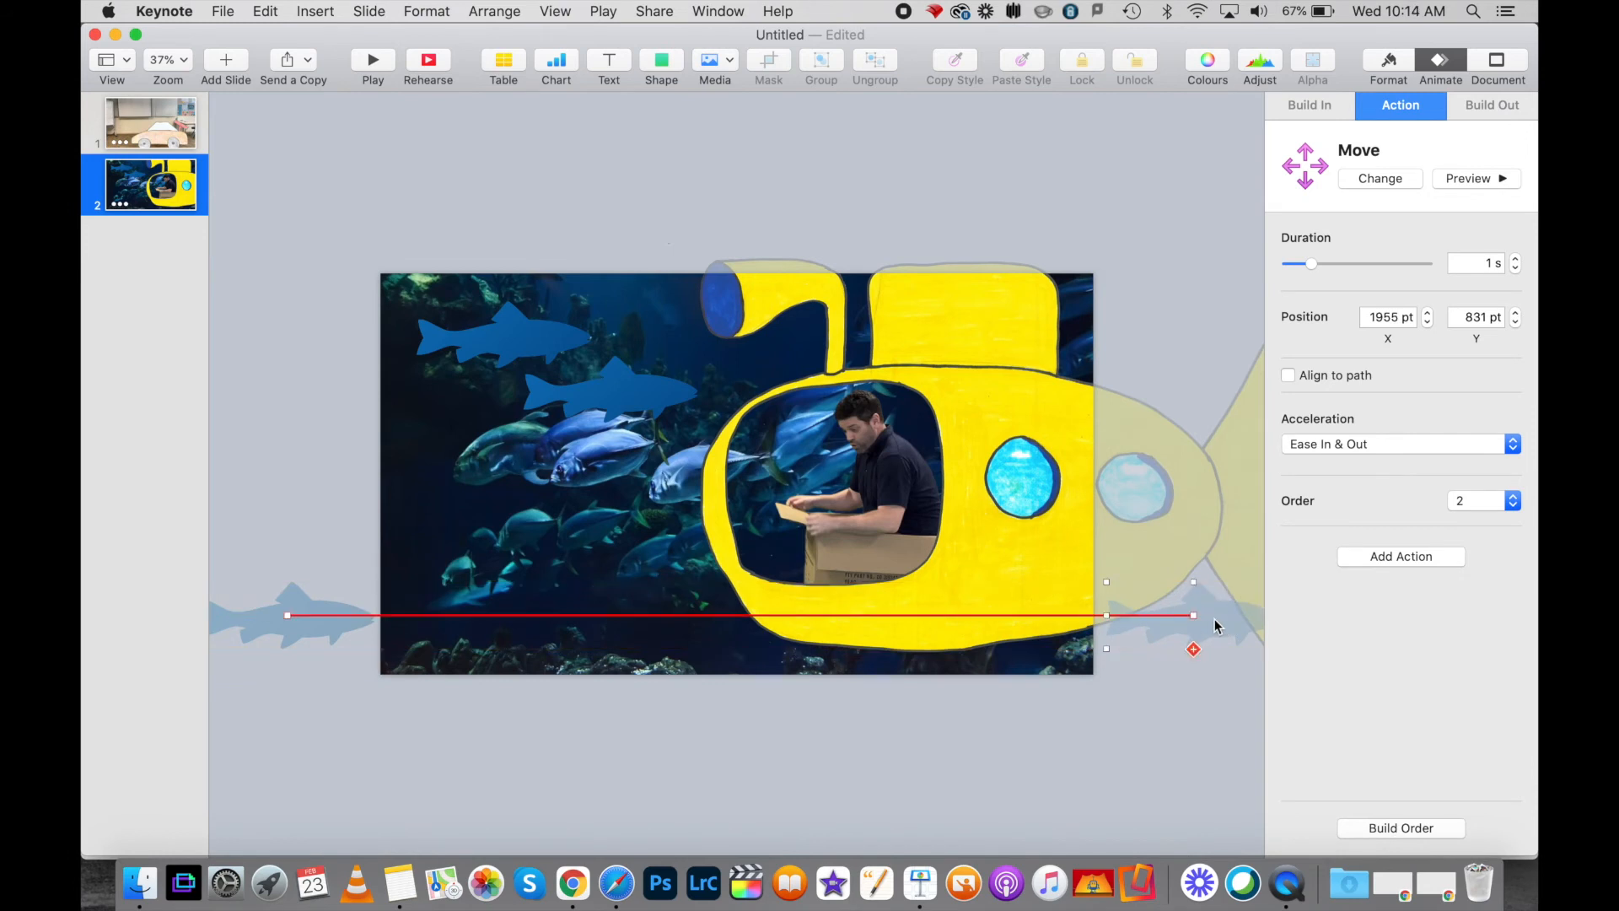
Step: Bend the fish's straight motion path into a gentle wave by adjusting several points along it
mouse_move(741, 622)
drag(742, 619, 744, 637)
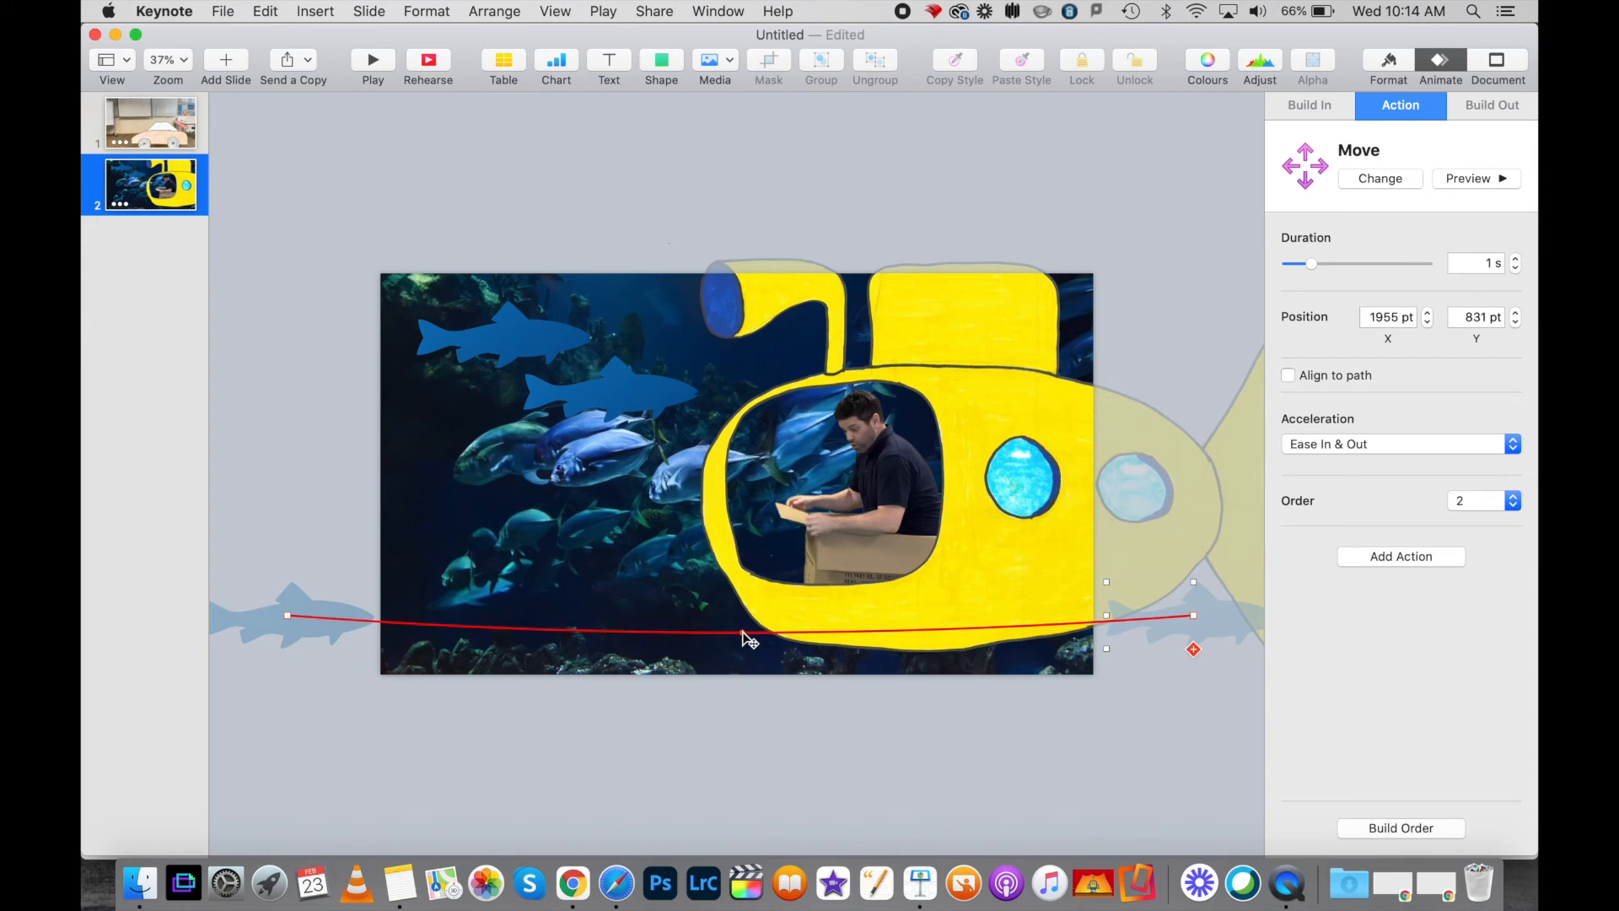
drag(517, 629, 514, 607)
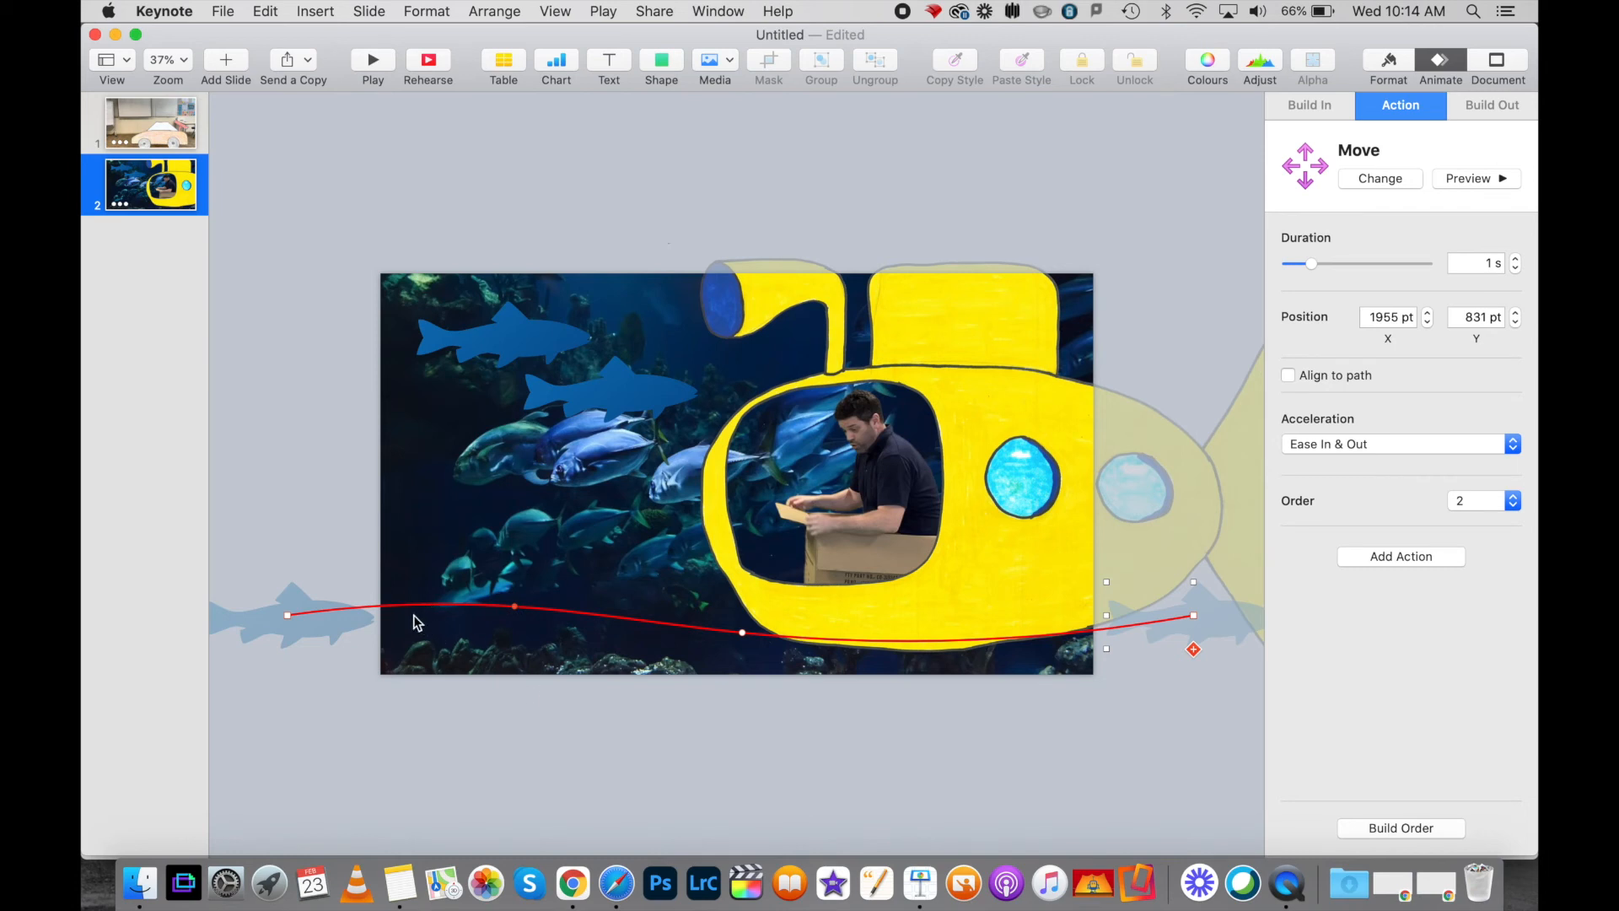
click(629, 621)
drag(970, 633, 970, 625)
drag(855, 630, 855, 637)
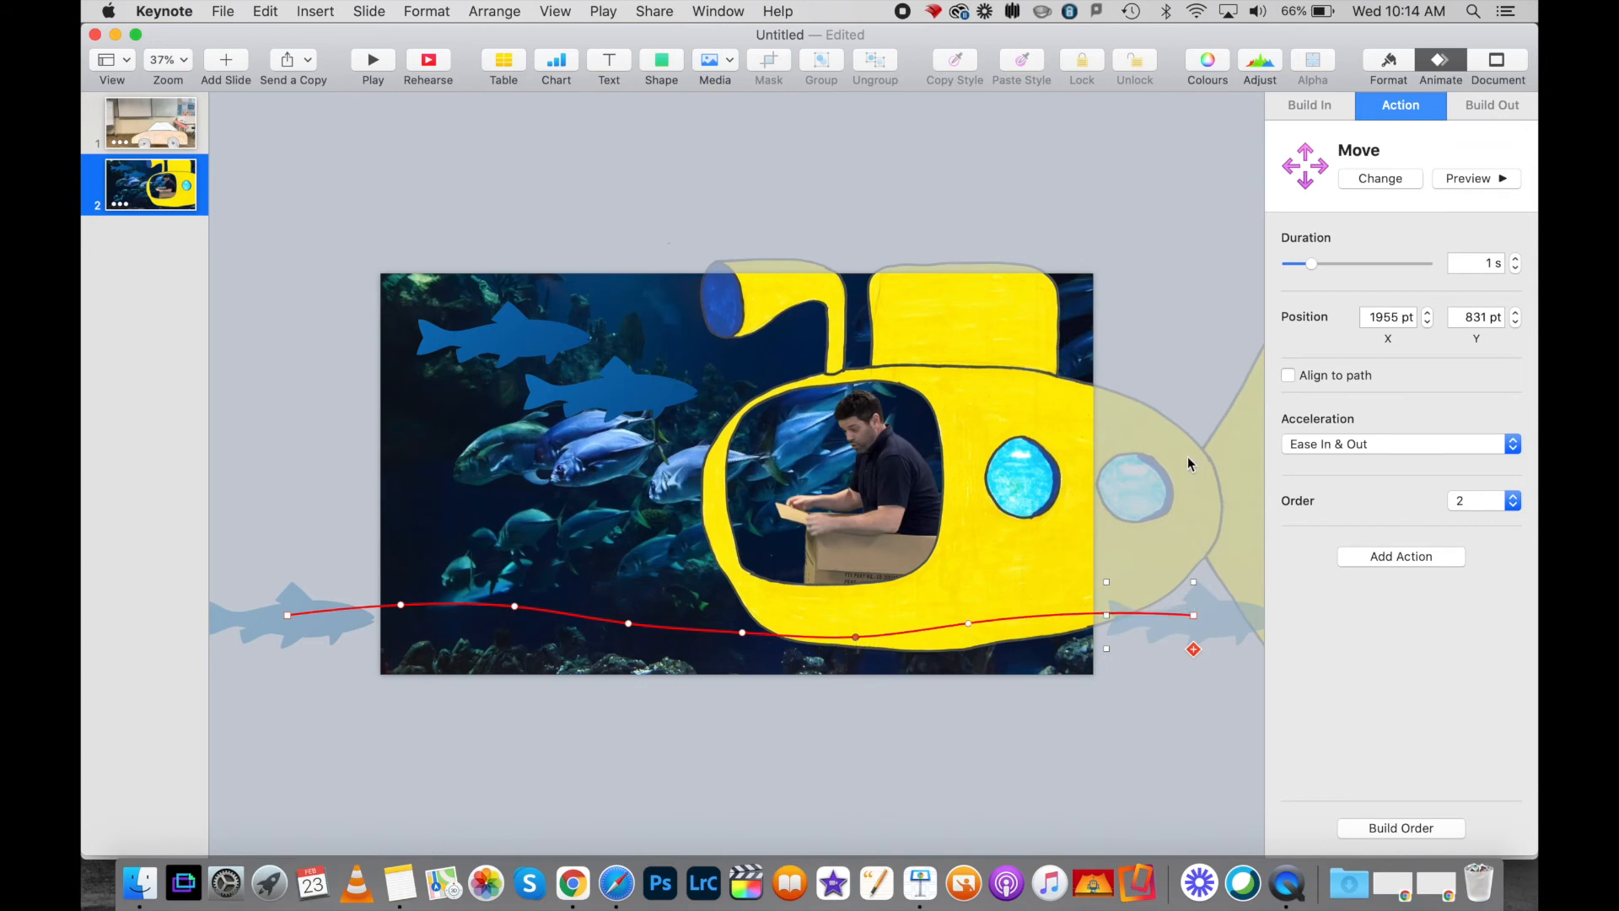
Step: Set the lower fish's Move duration to 8 s and its acceleration to None, and preview the move
double_click(1484, 263)
click(1377, 447)
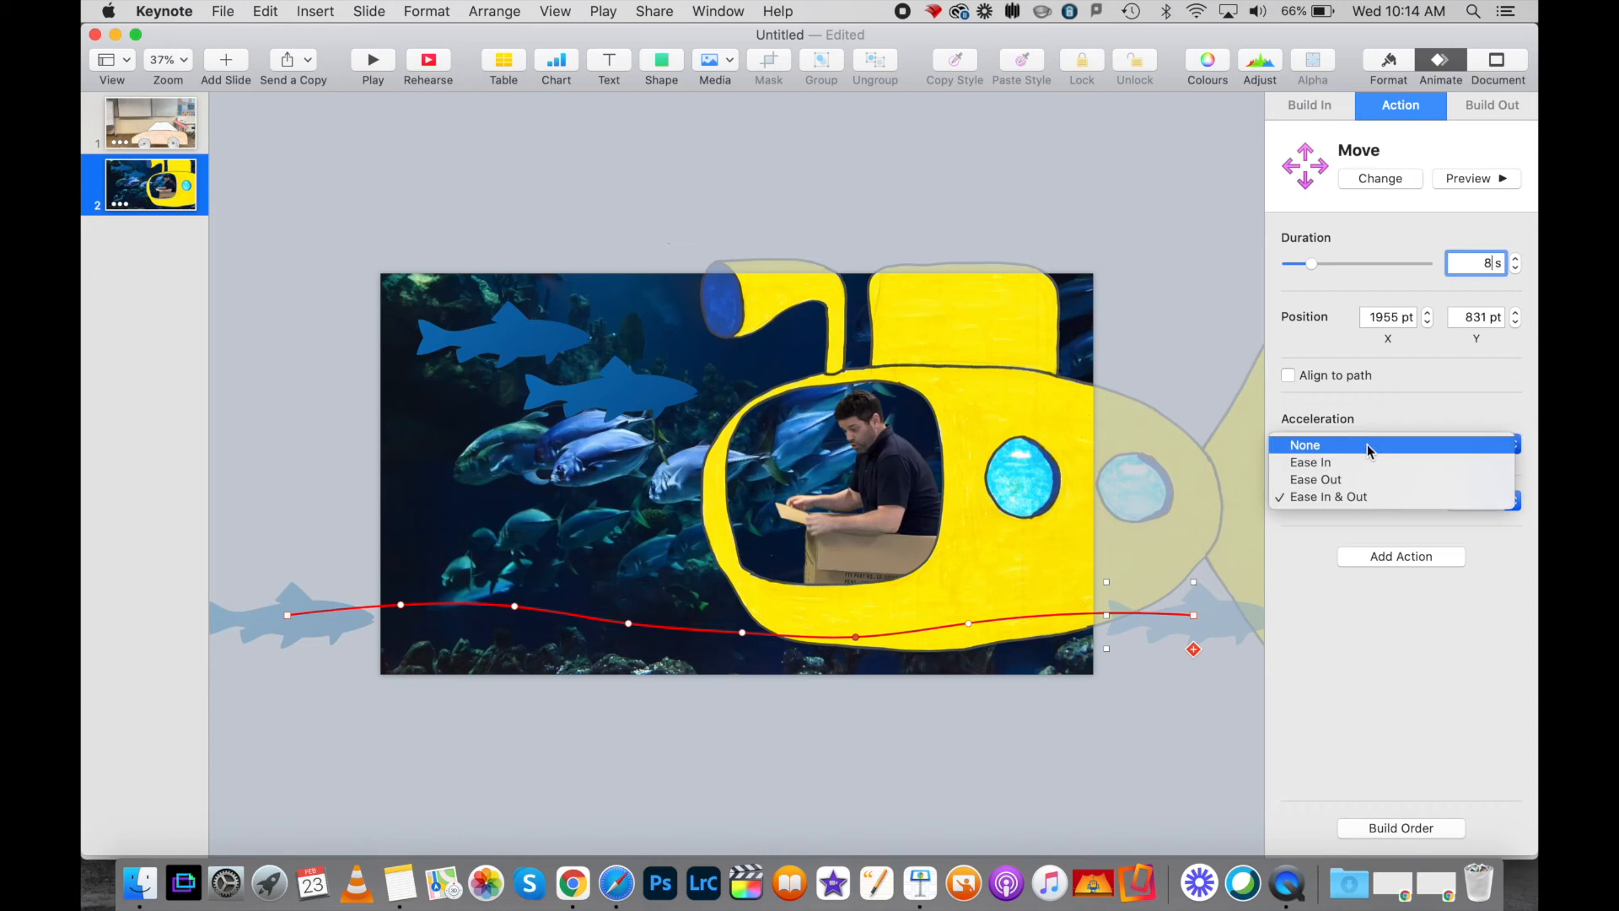
click(1368, 452)
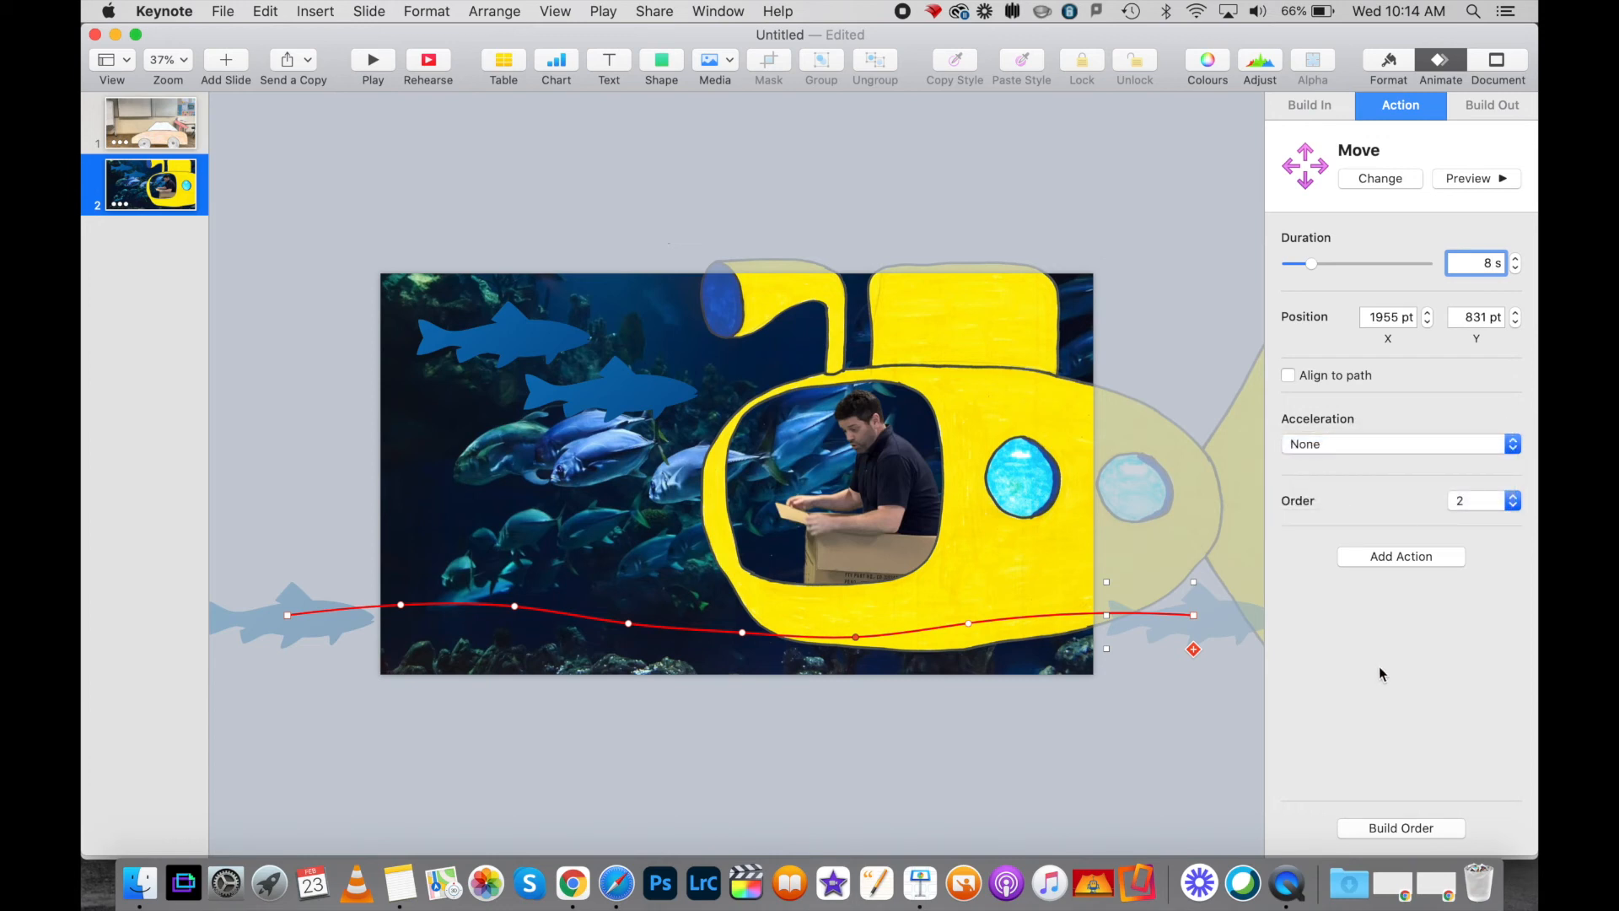
click(1486, 181)
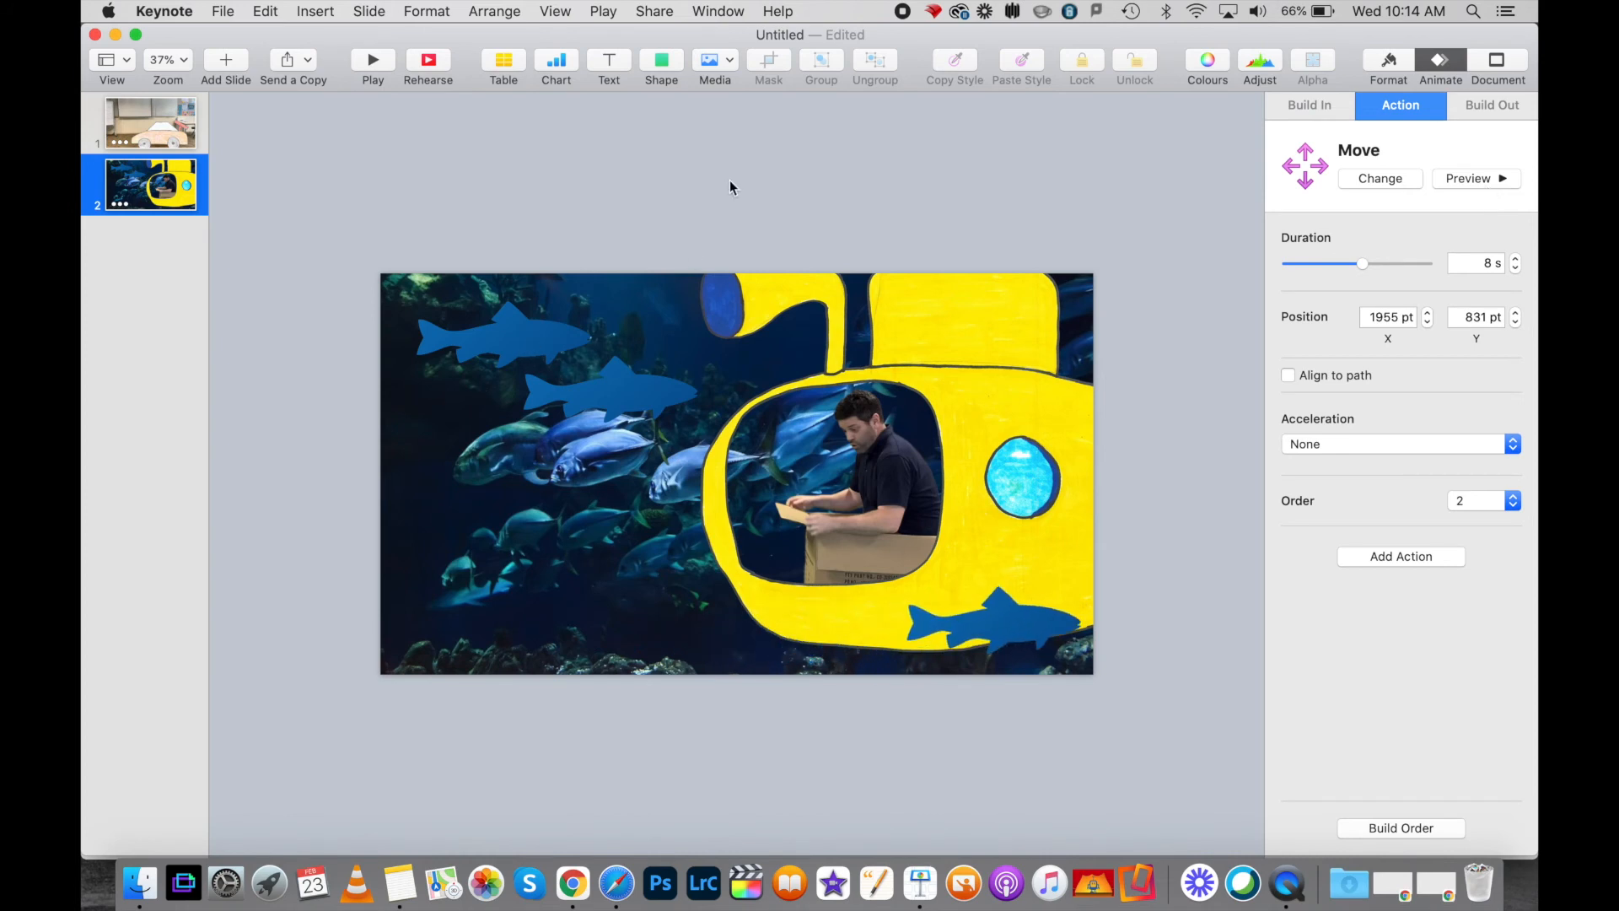
click(697, 215)
Step: Place the lower on-slide fish beyond the slide's left edge; flip the upper one horizontally and place it beyond the right edge at X 1936 pt, Y 42 pt
drag(649, 408, 339, 498)
click(510, 337)
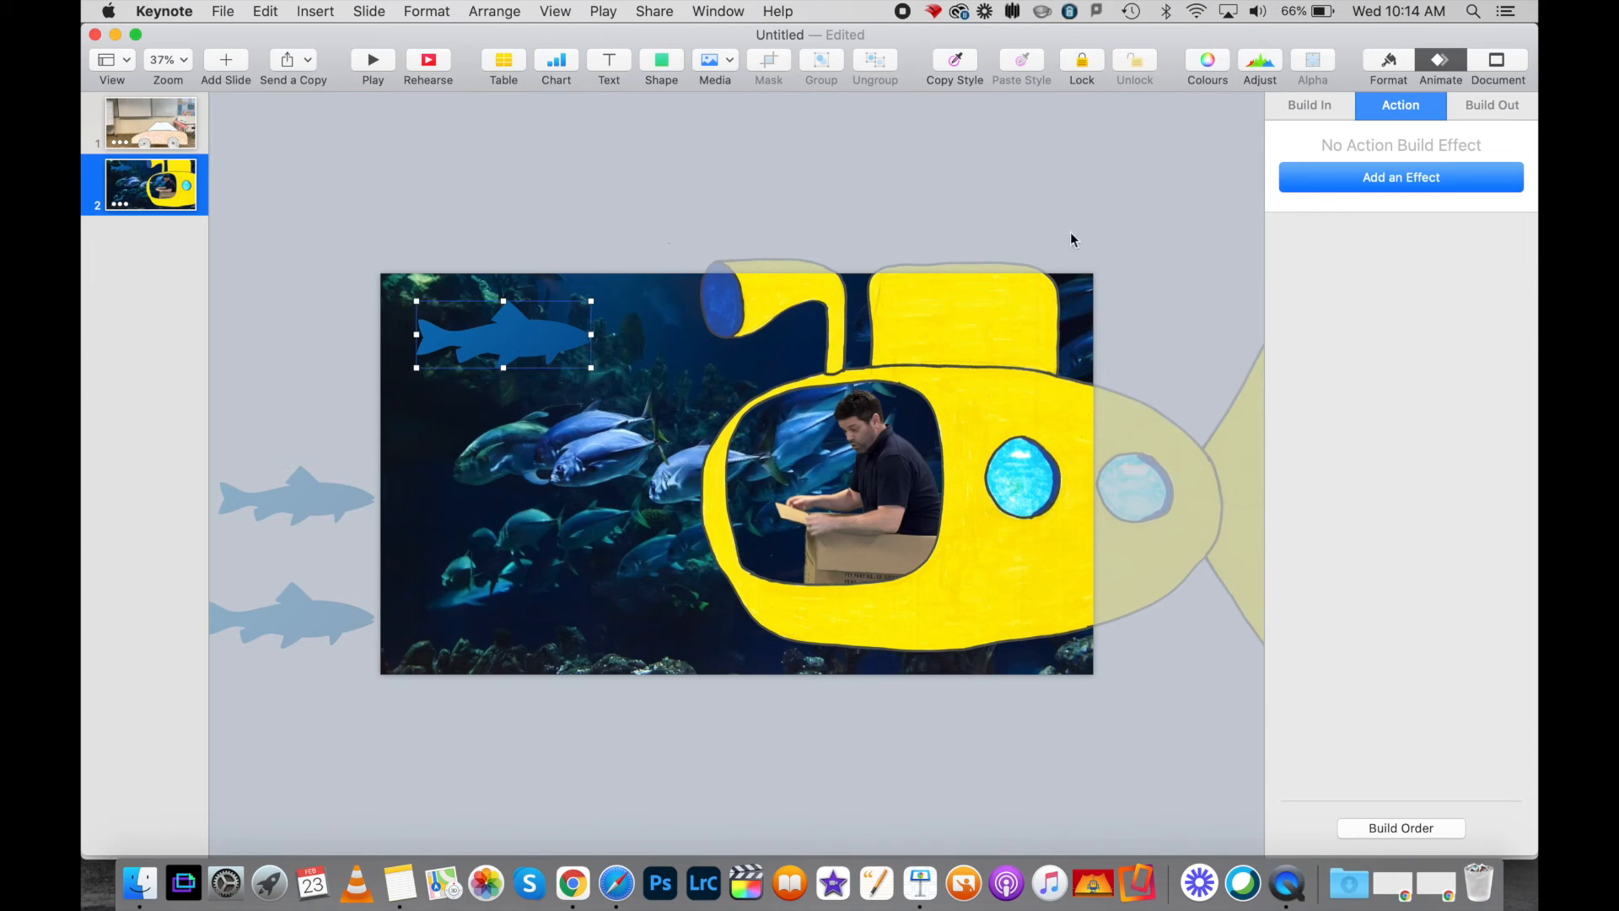
click(1388, 61)
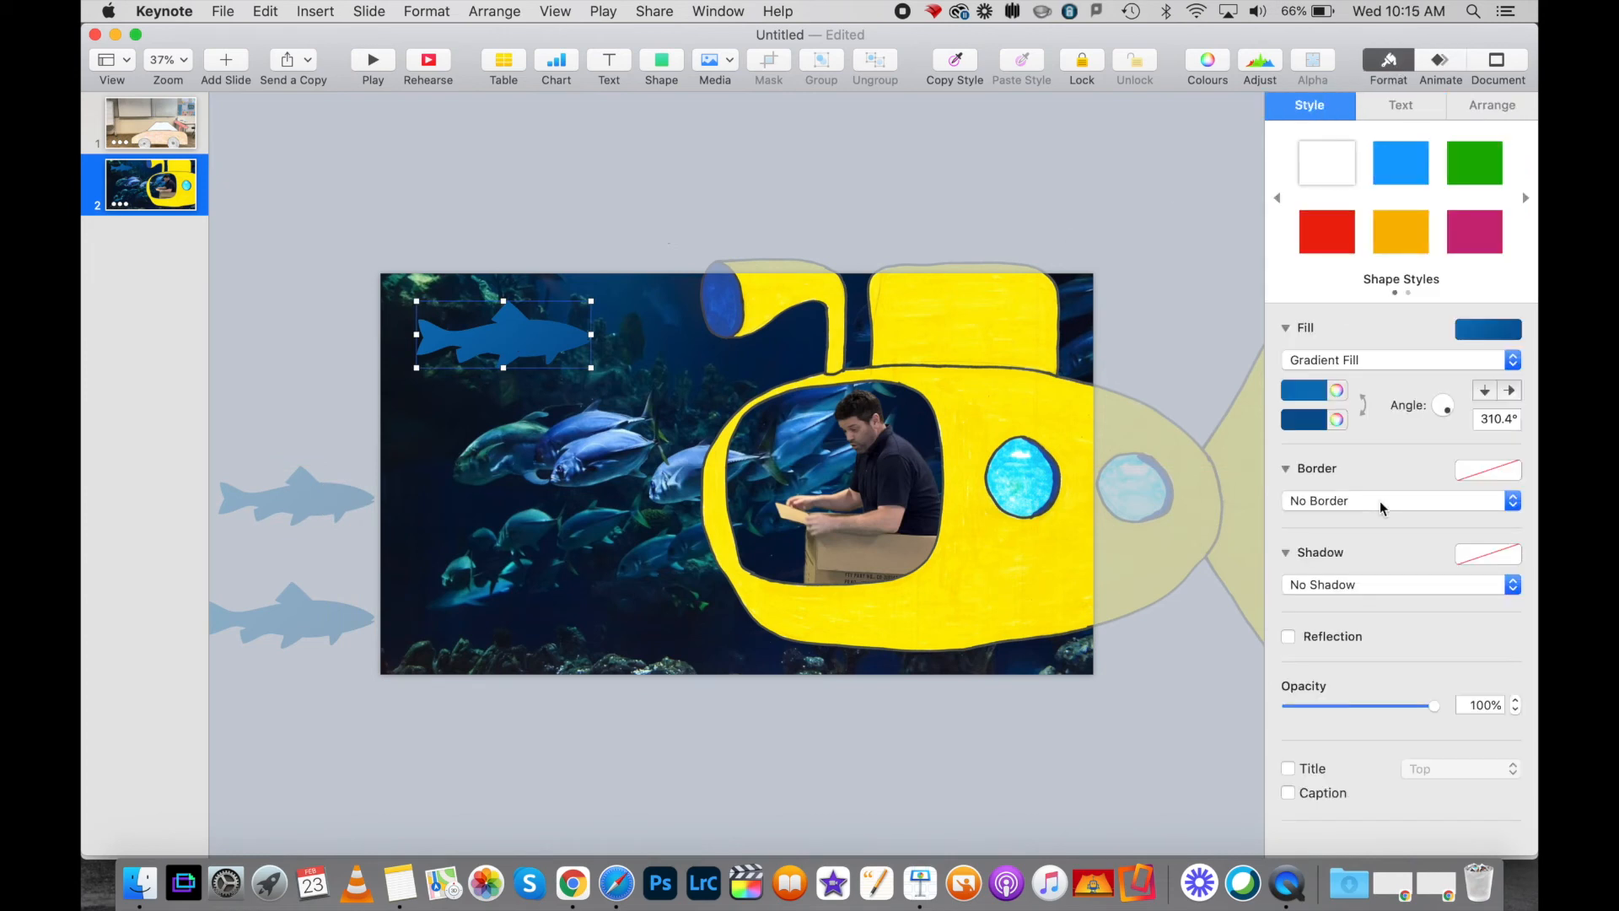
click(1494, 112)
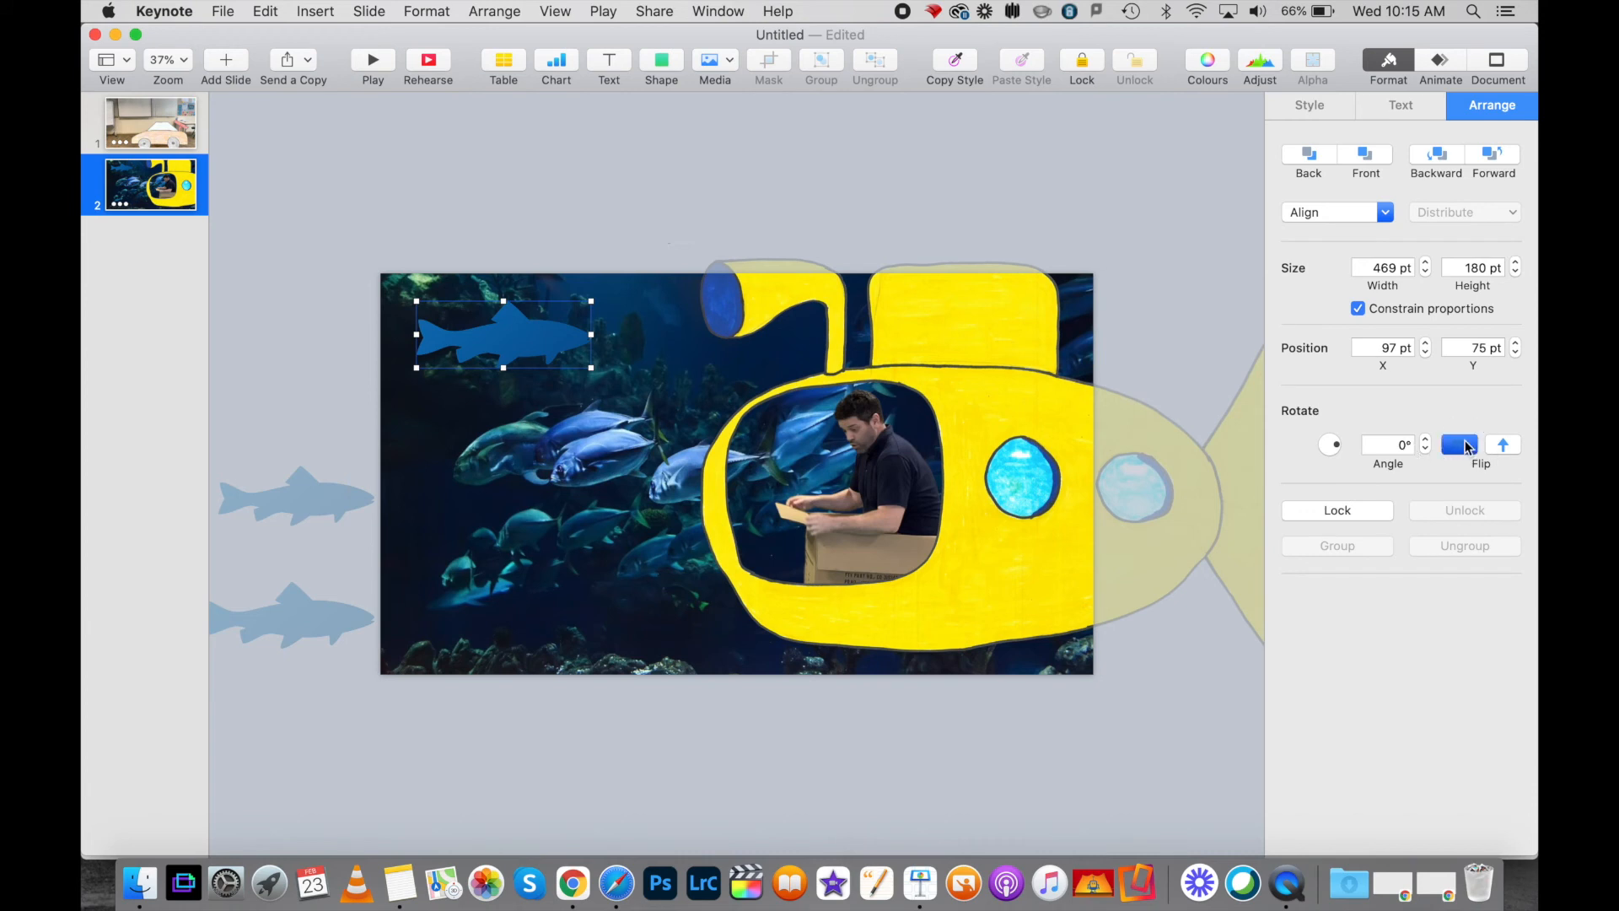
click(1463, 444)
drag(491, 337, 1169, 325)
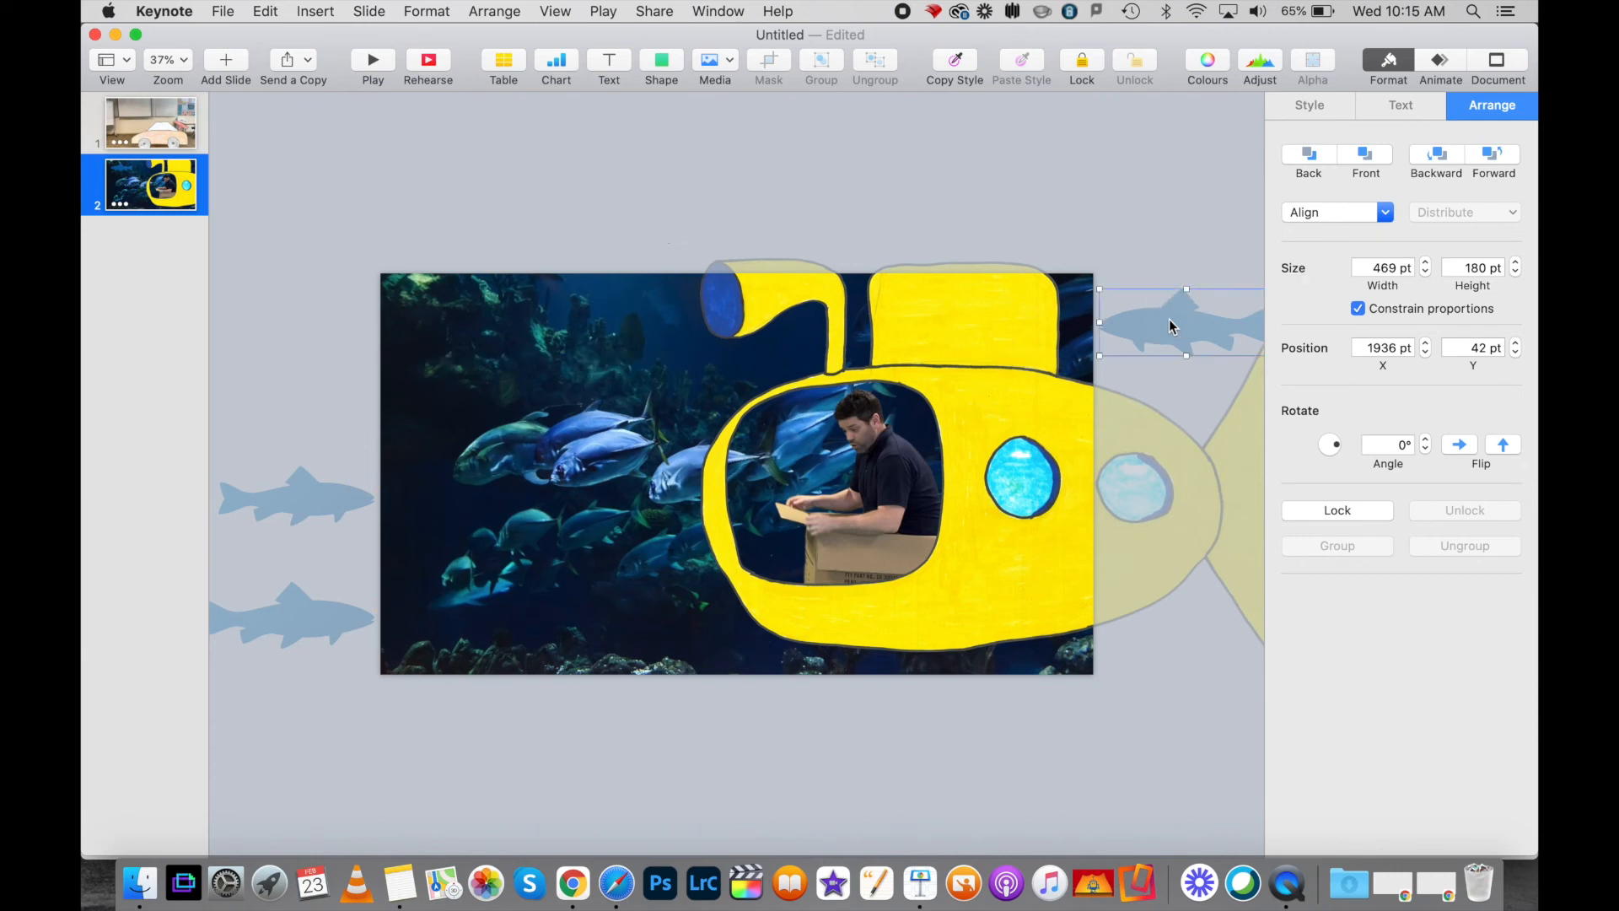
Step: Add a Move action to the flipped fish, ending beyond the slide's left edge at X -577 pt, Y 51 pt
click(1445, 59)
click(1391, 184)
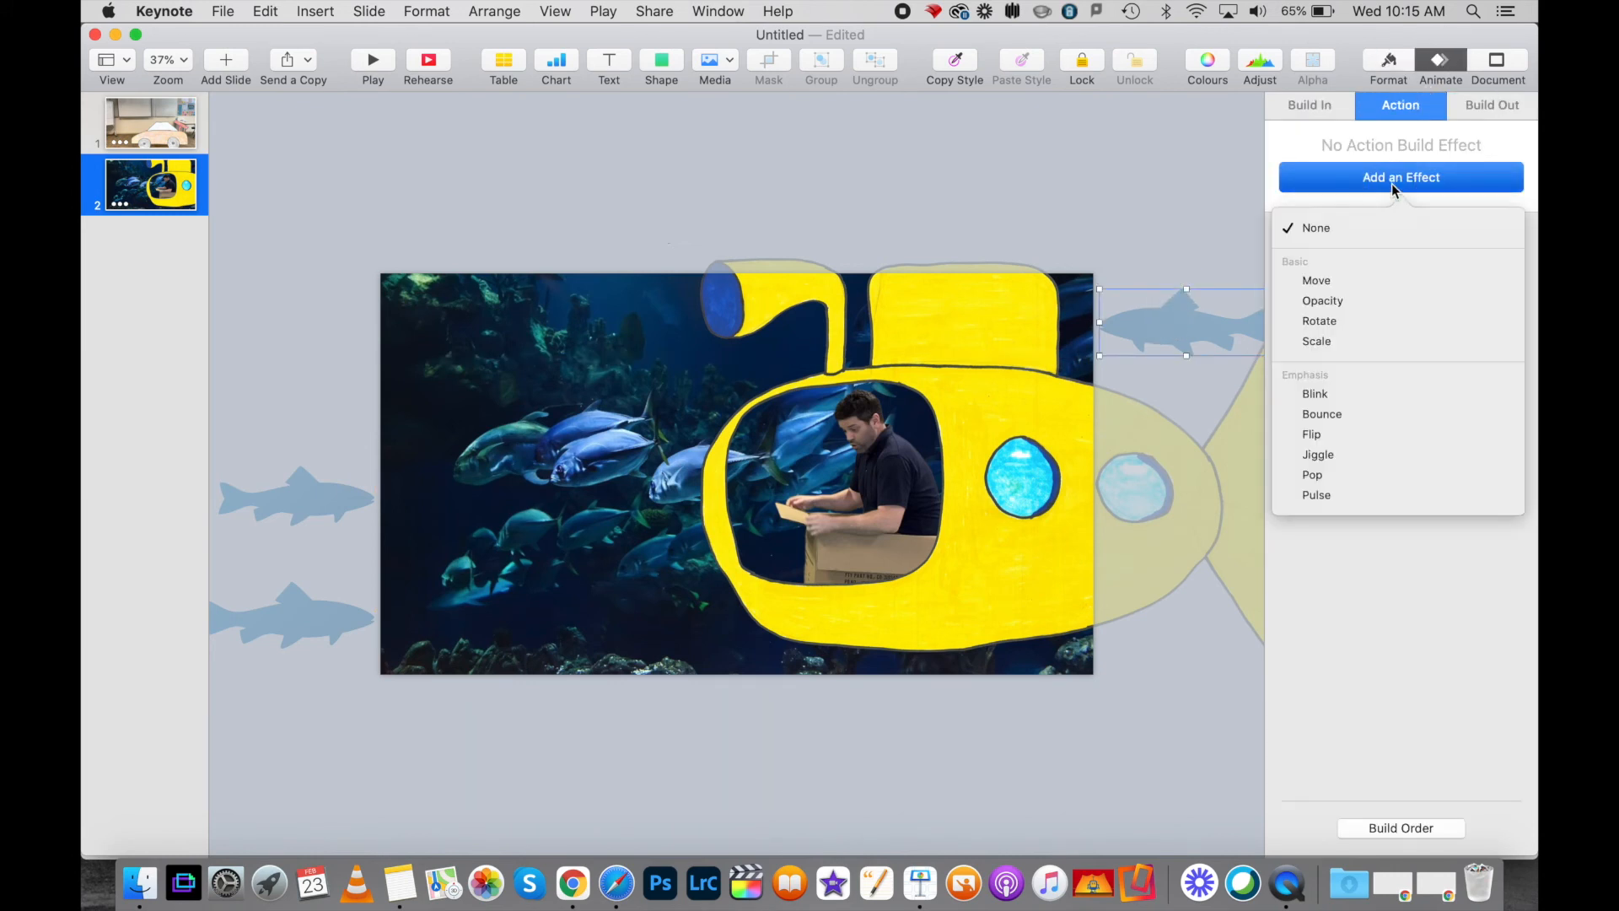
click(1337, 281)
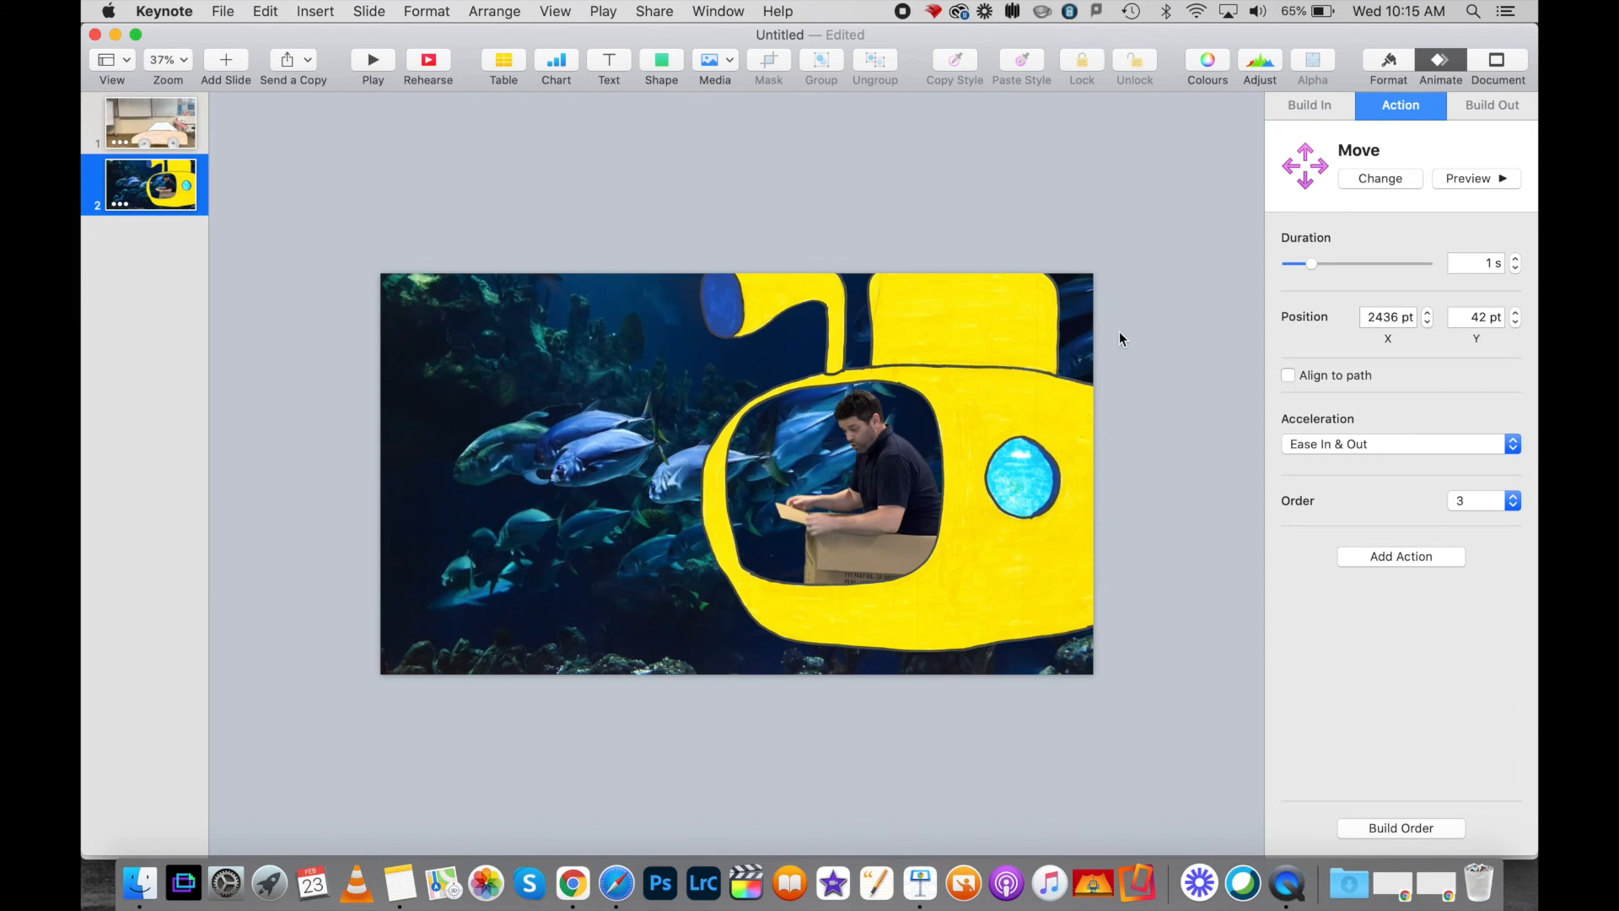
scroll(1146, 337, down, 5)
drag(1036, 410, 532, 410)
scroll(815, 384, up, 4)
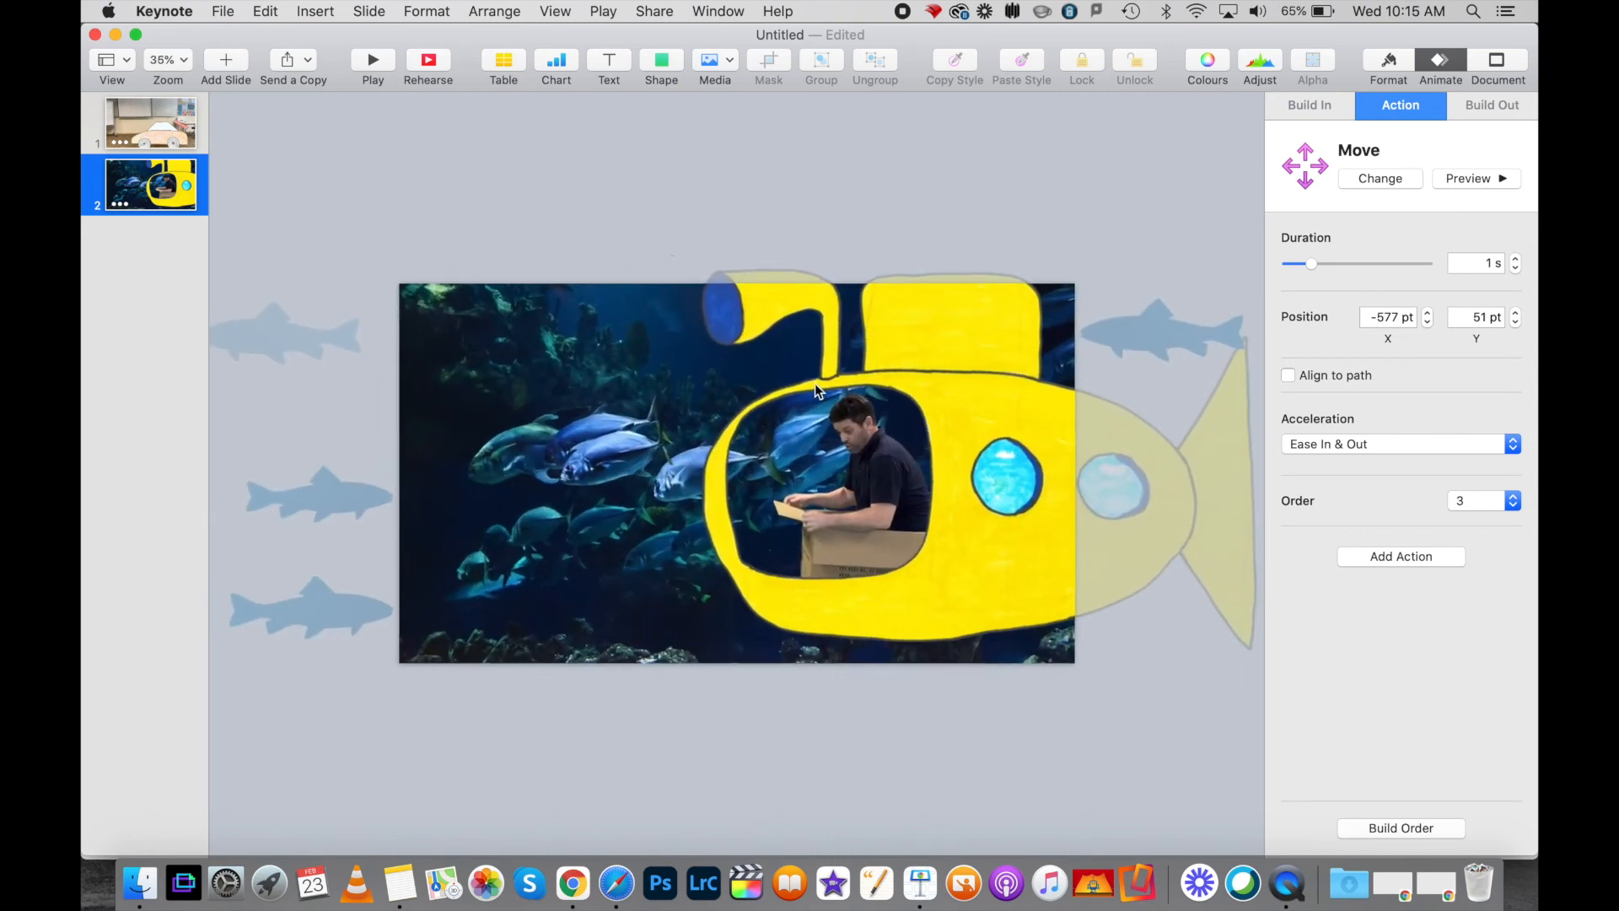
Step: Bend the flipped fish's straight motion path into a gentle wave by shifting three points along it
drag(723, 334, 721, 303)
drag(506, 313, 506, 334)
drag(936, 296, 940, 332)
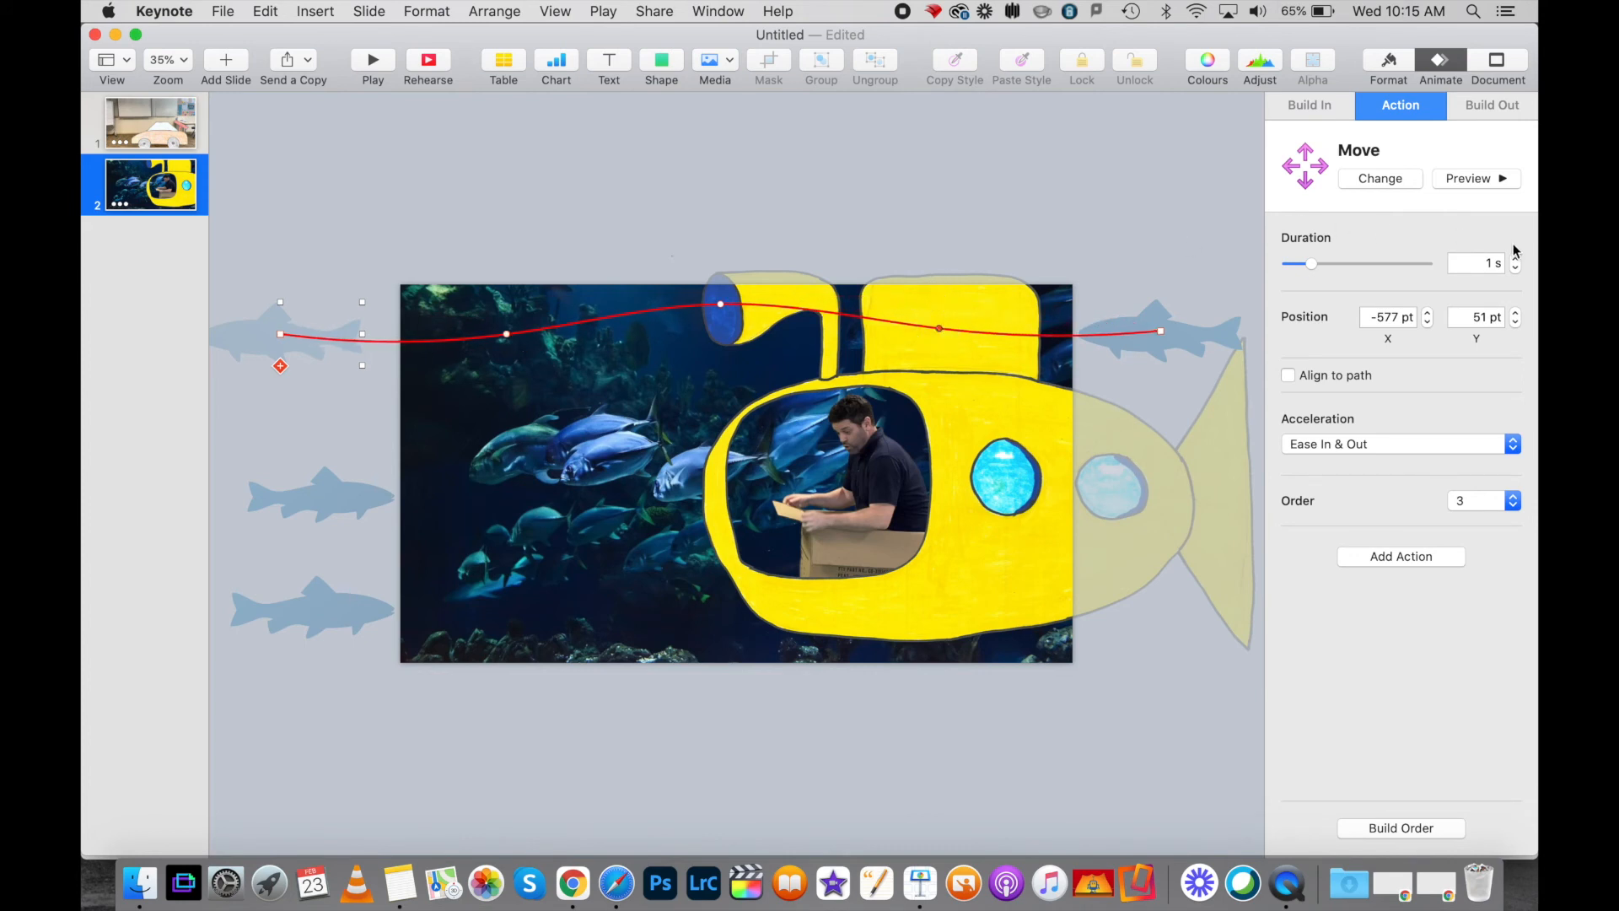
Step: Set the flipped fish's Move duration to 7 s and preview the animation
click(1470, 261)
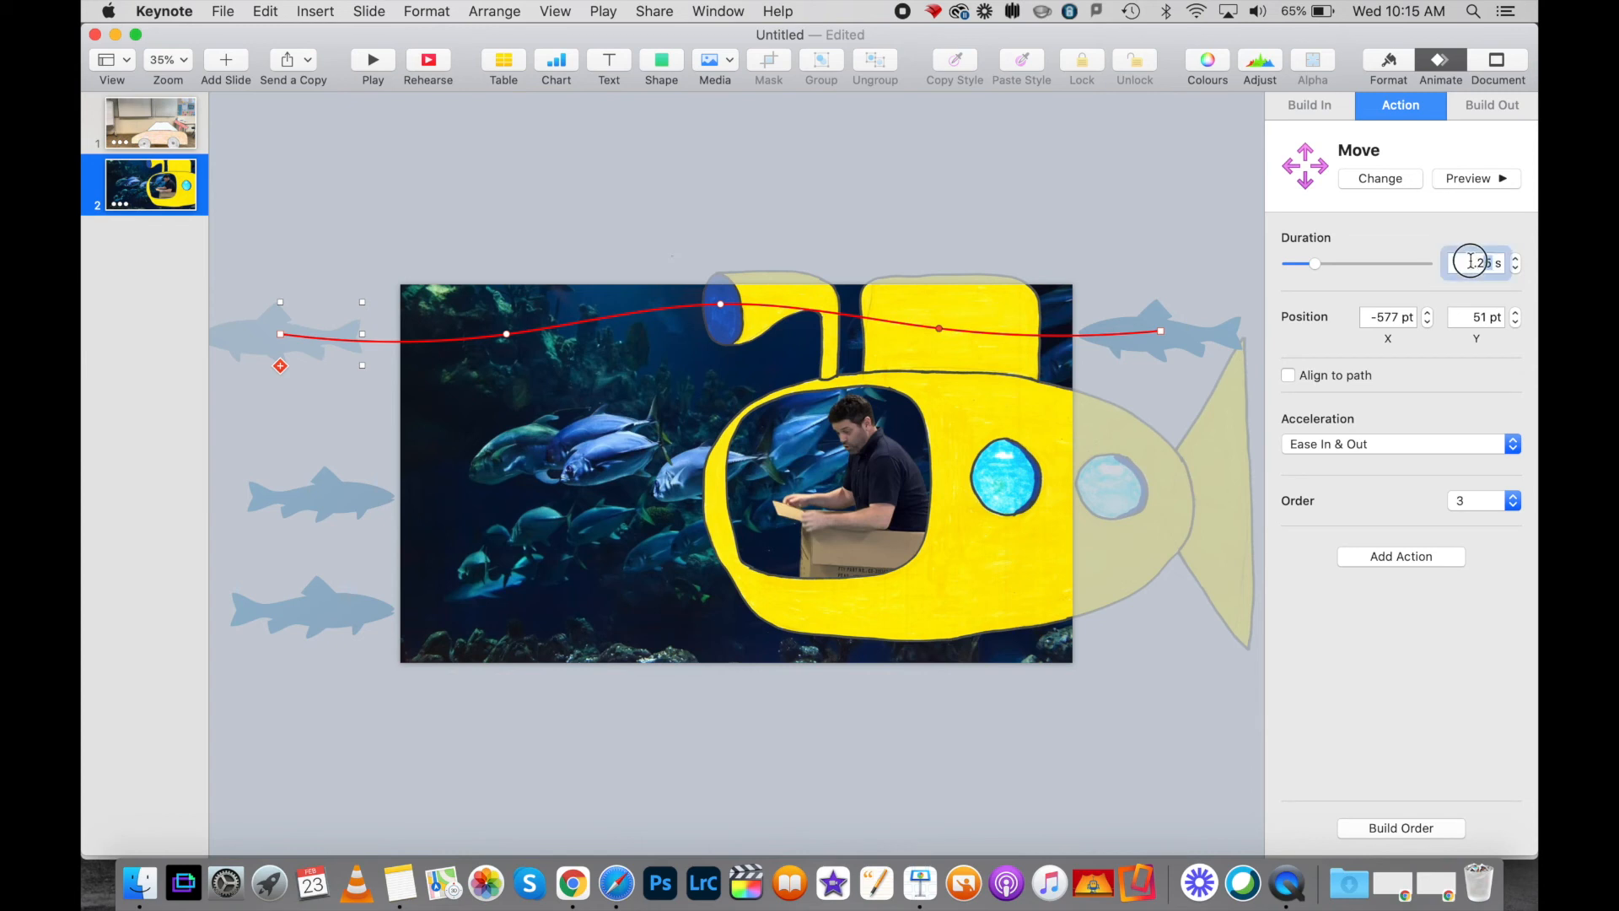
text(7)
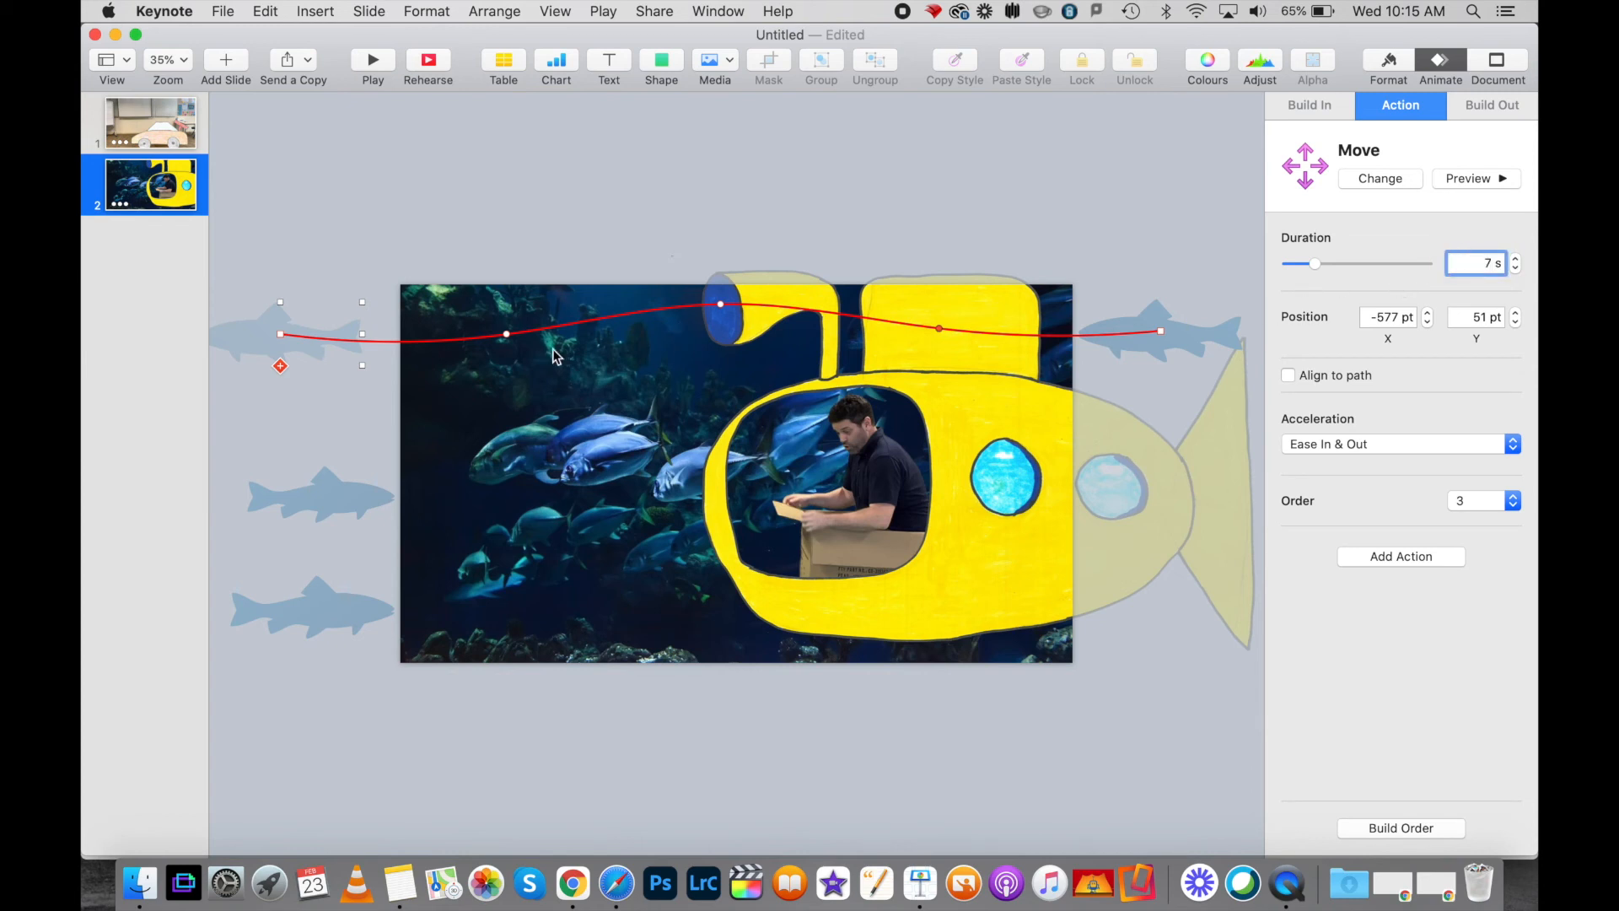
click(1471, 178)
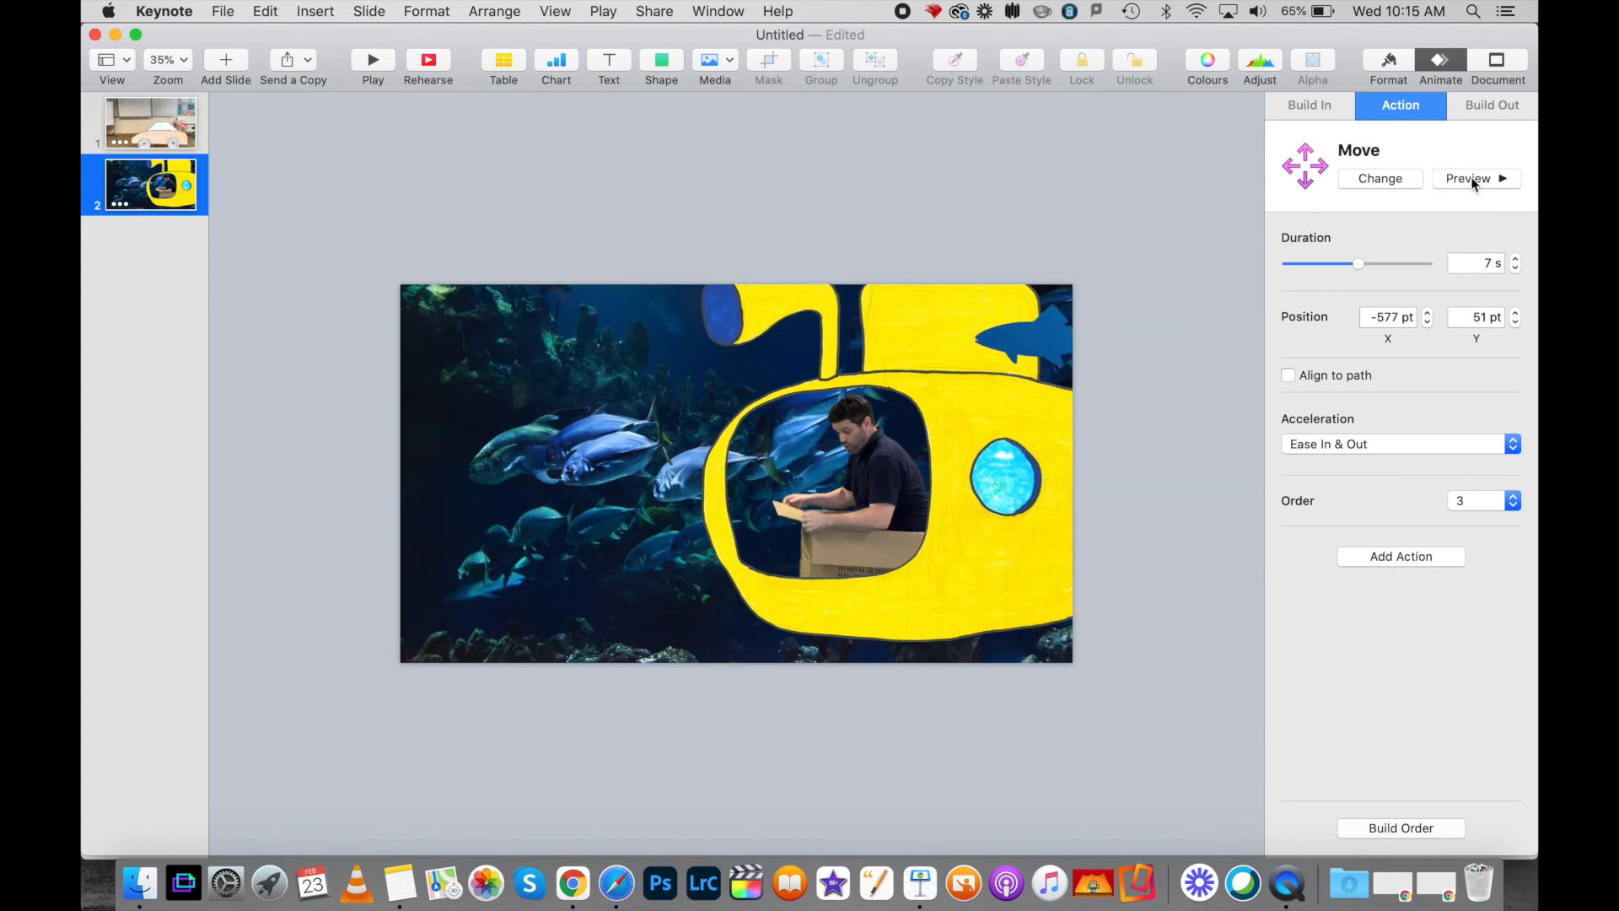
click(907, 160)
Step: Bring the submarine drawing to the front and preview the flipped fish swimming across the slide
click(934, 344)
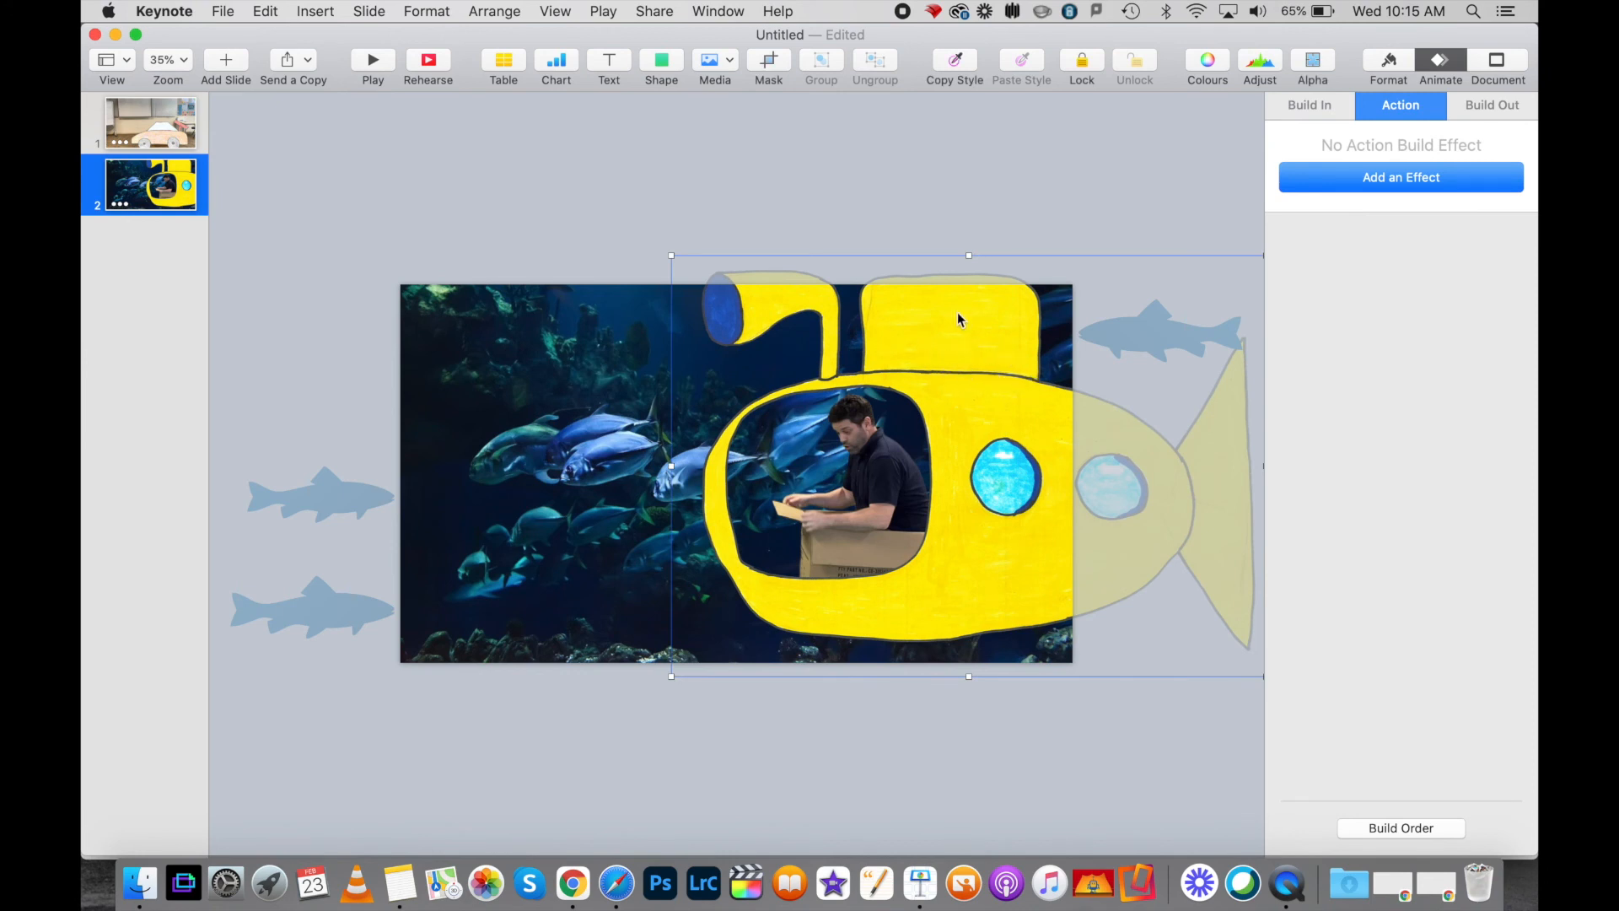
right_click(939, 365)
click(980, 374)
click(1174, 347)
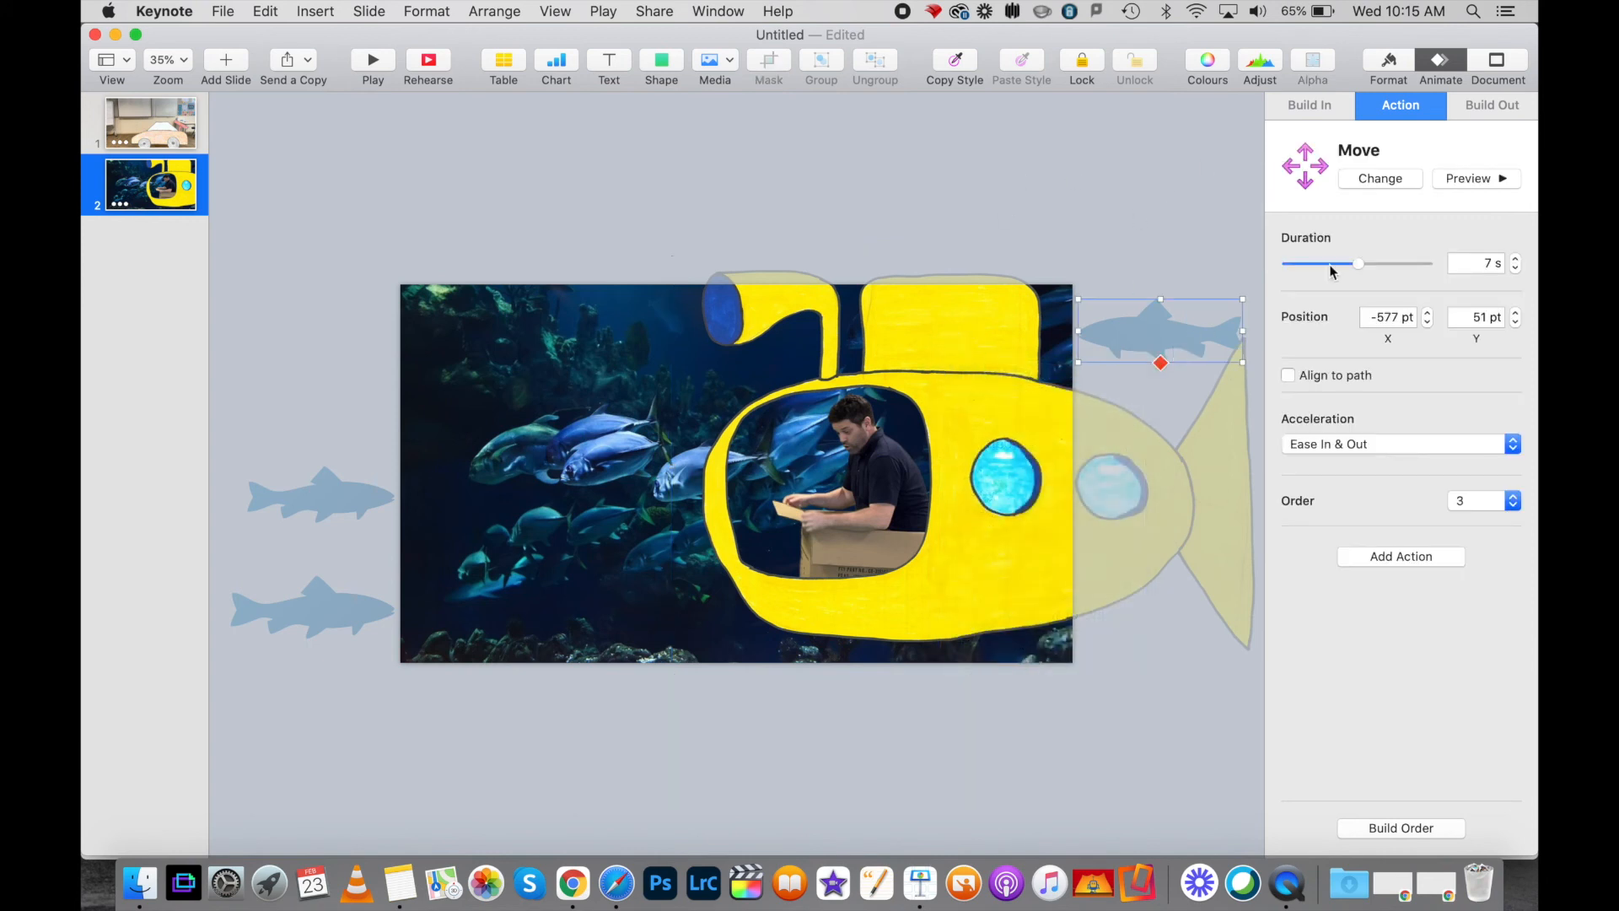
click(1479, 178)
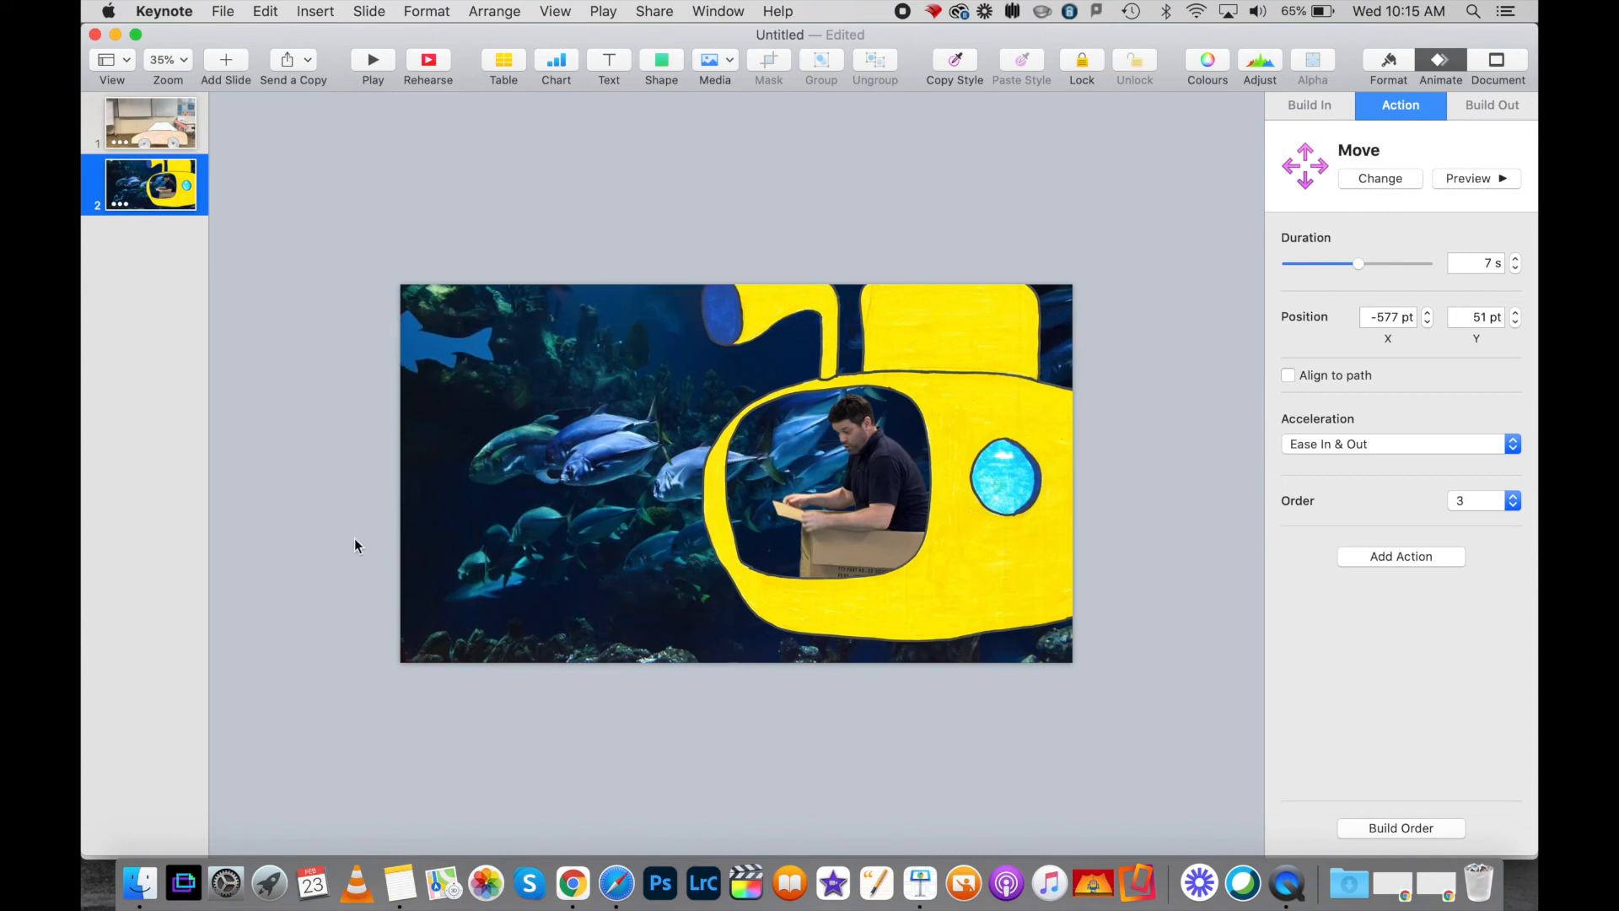
click(703, 167)
Step: Shift the middle off-slide fish slightly and add a Move action ending beyond the slide's opposite edge at X 2017 pt, Y 519 pt
mouse_move(331, 493)
mouse_down()
mouse_move(329, 473)
mouse_move(523, 460)
mouse_move(787, 478)
mouse_move(801, 432)
mouse_move(839, 434)
mouse_move(729, 476)
mouse_move(352, 493)
mouse_up()
drag(339, 456, 311, 494)
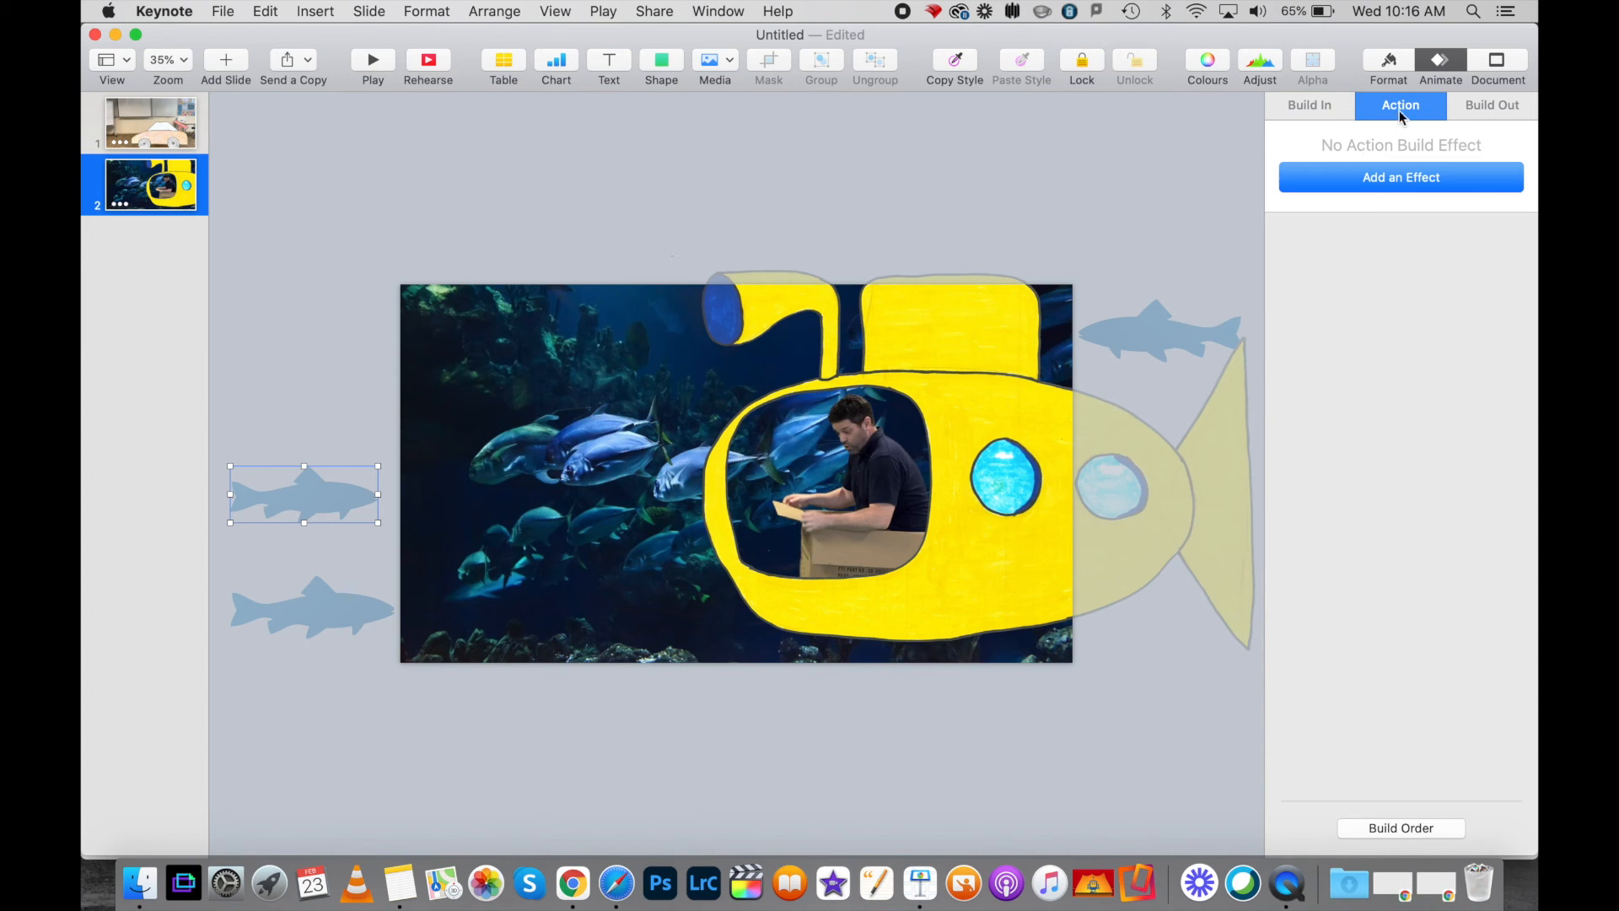
click(1388, 179)
click(1346, 282)
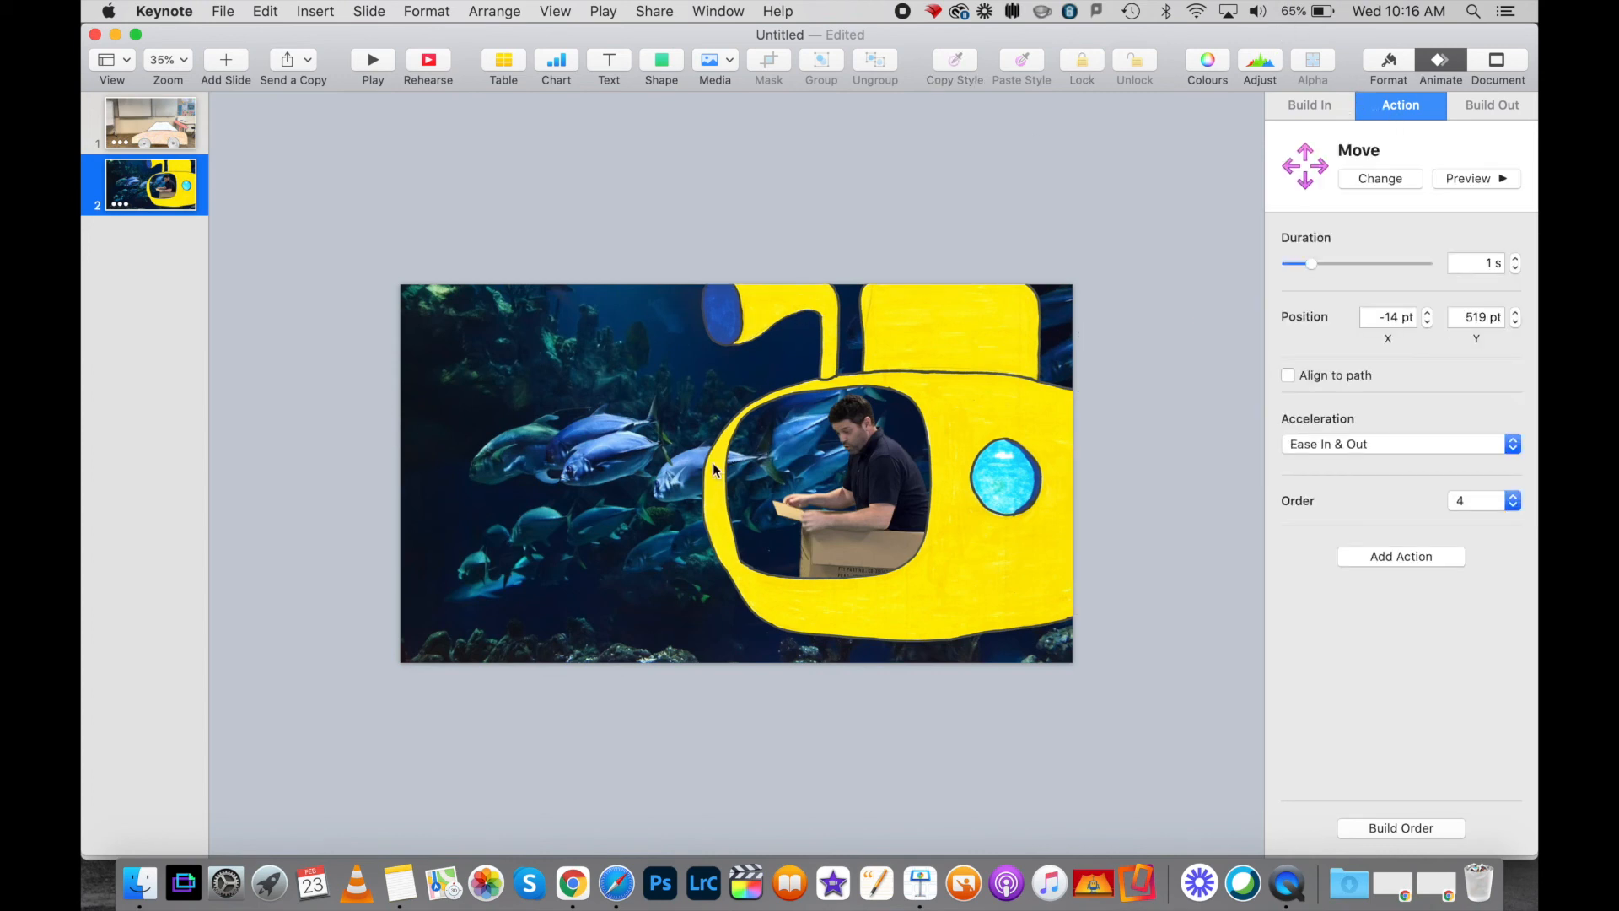
drag(492, 495, 1204, 495)
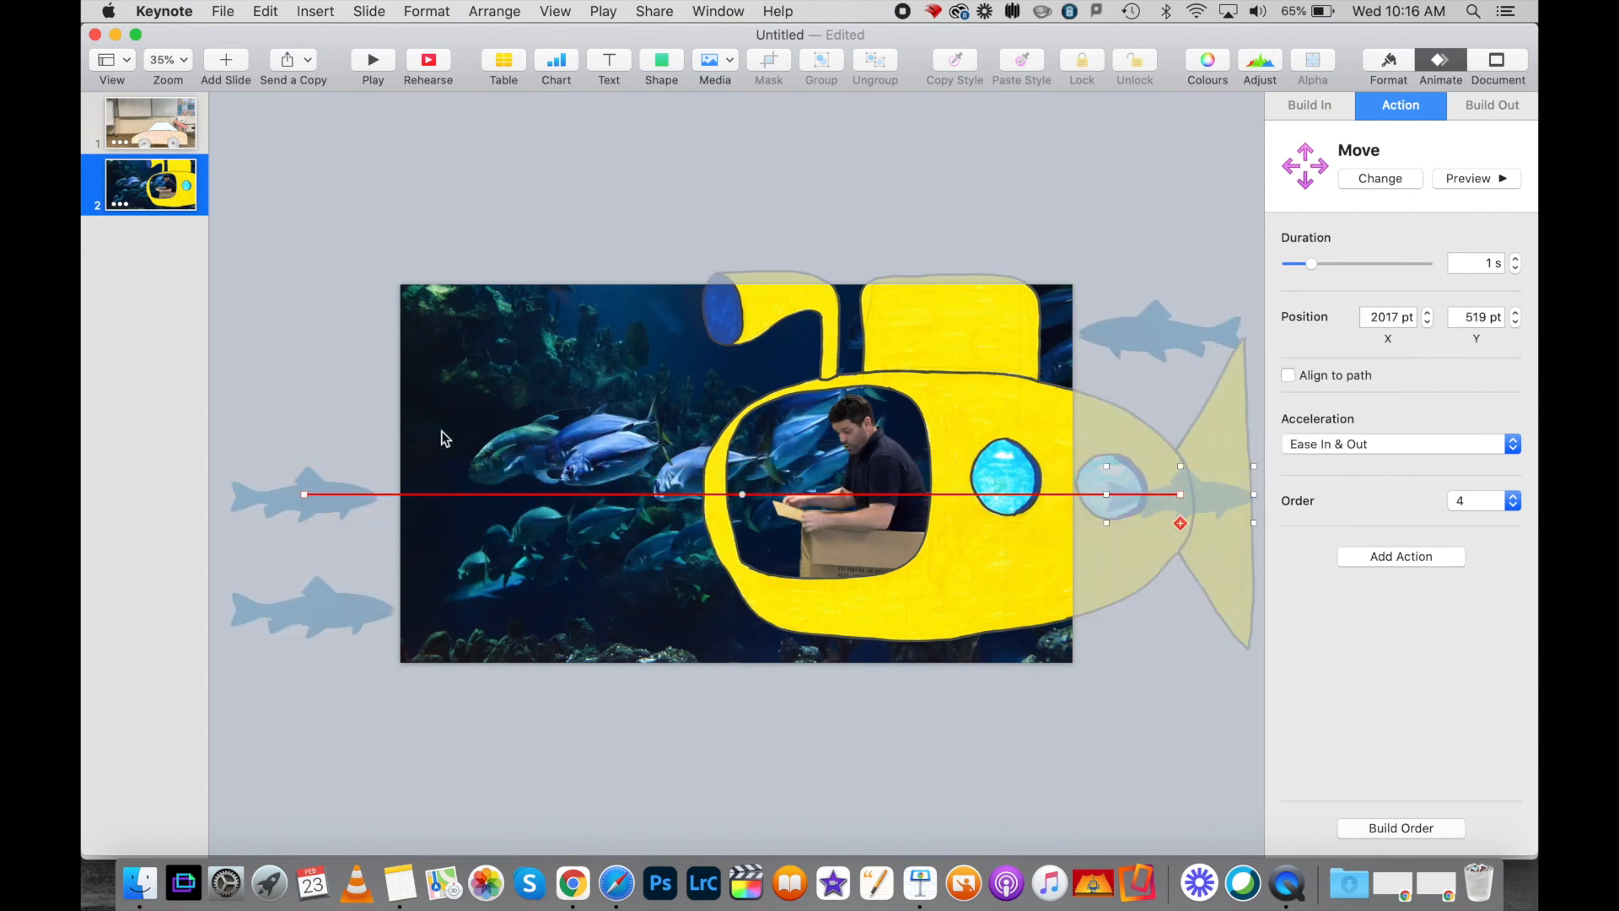
Step: Preview the middle fish's Move and set its acceleration to None
click(332, 408)
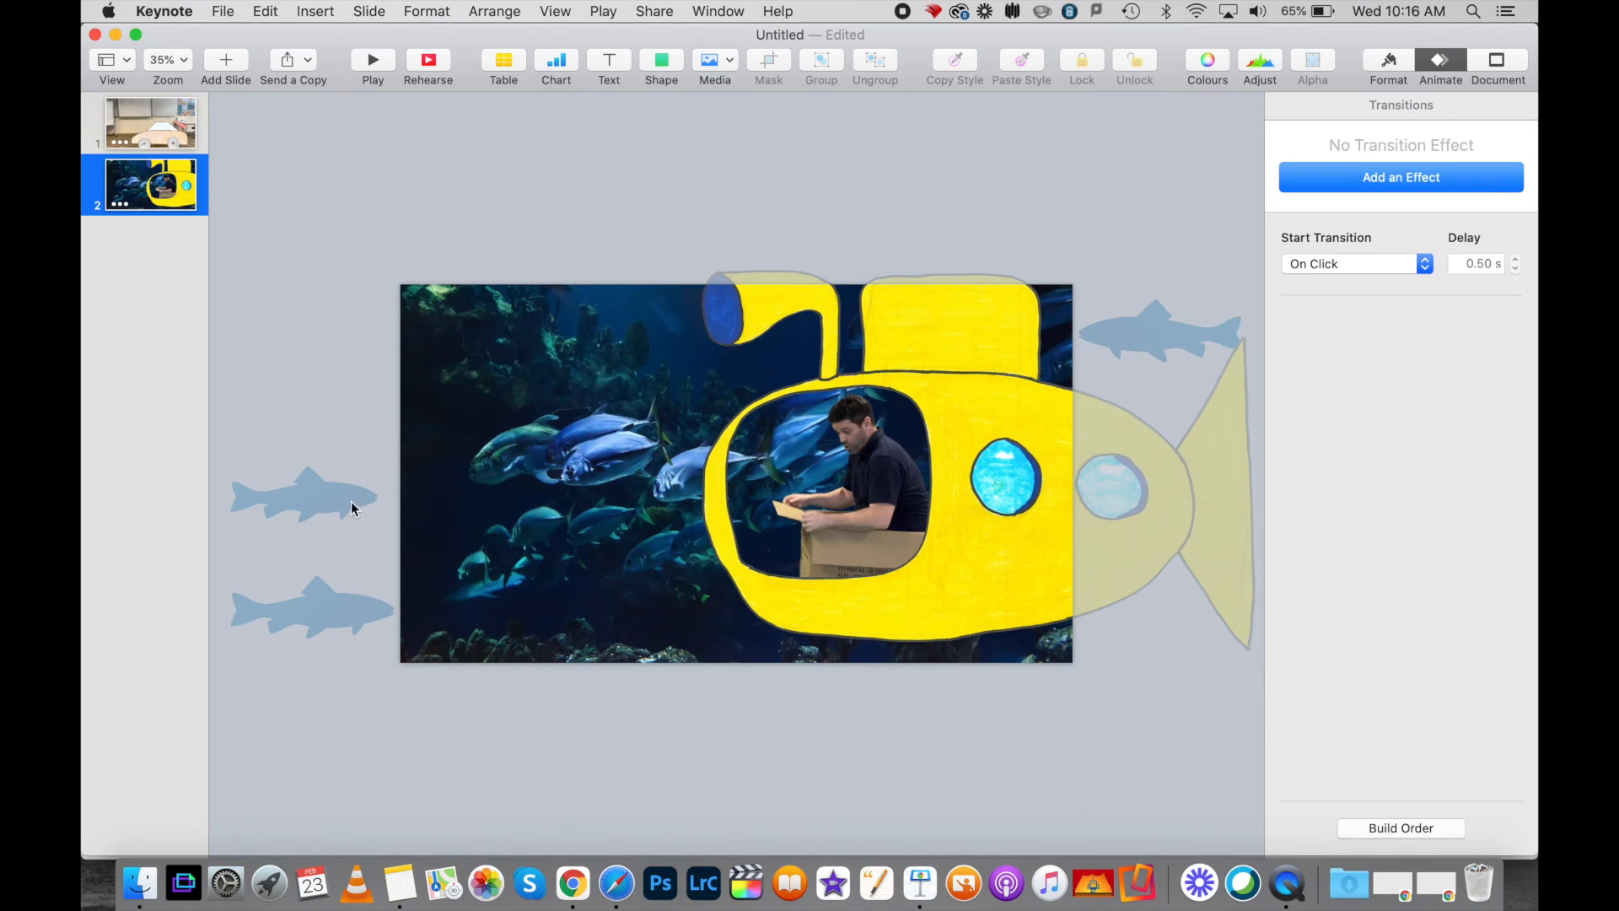
click(311, 495)
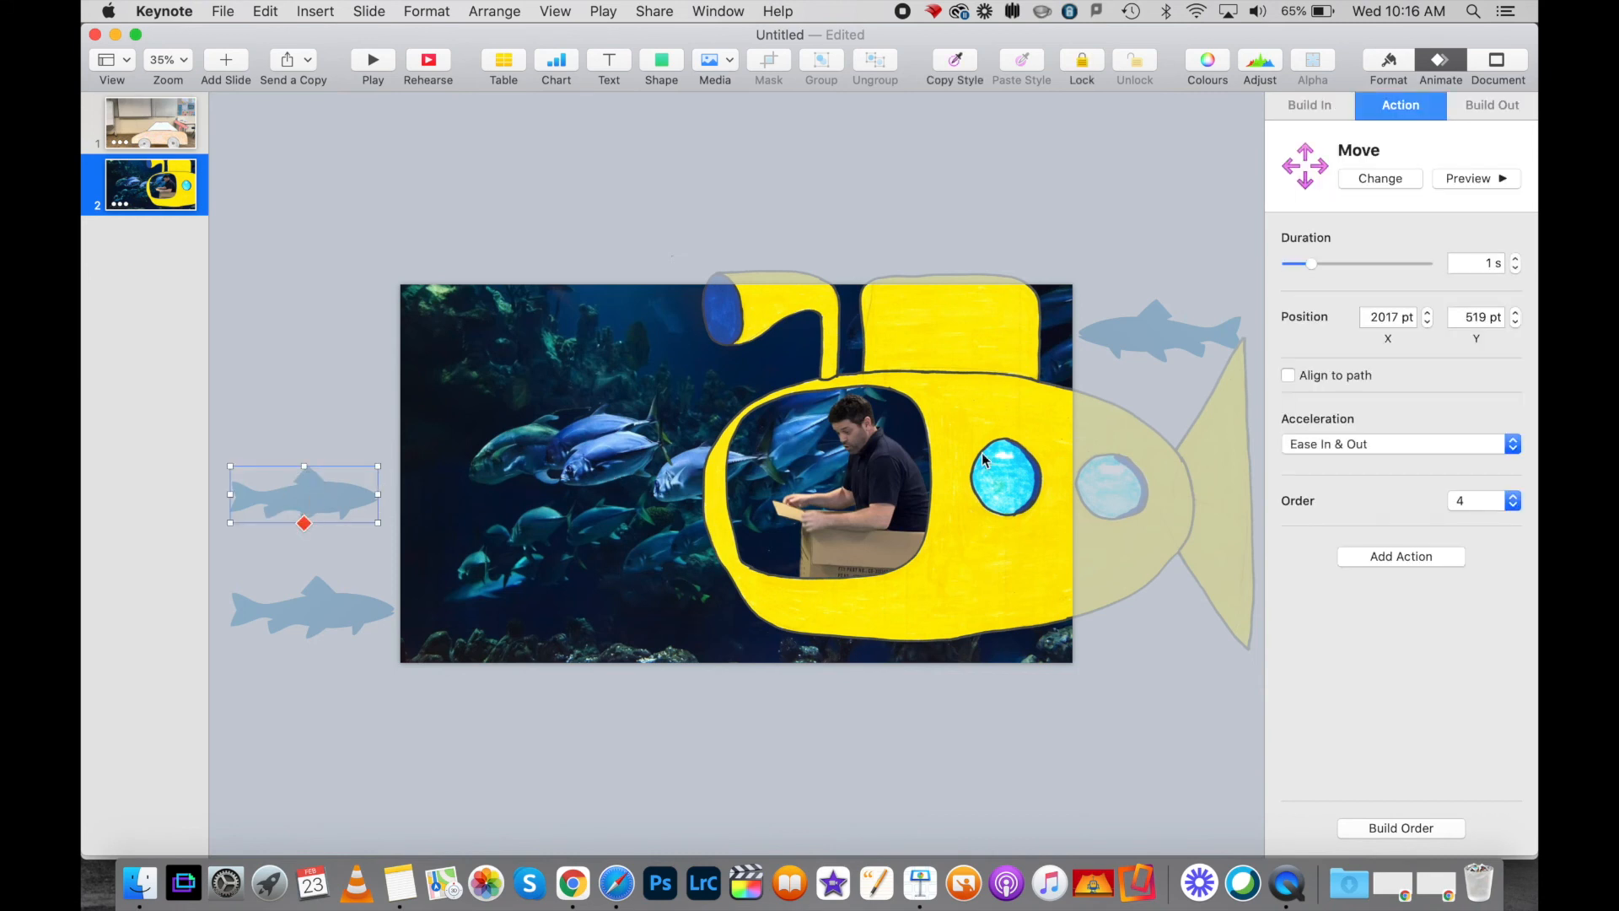
click(1504, 180)
click(336, 487)
click(1383, 444)
click(1384, 445)
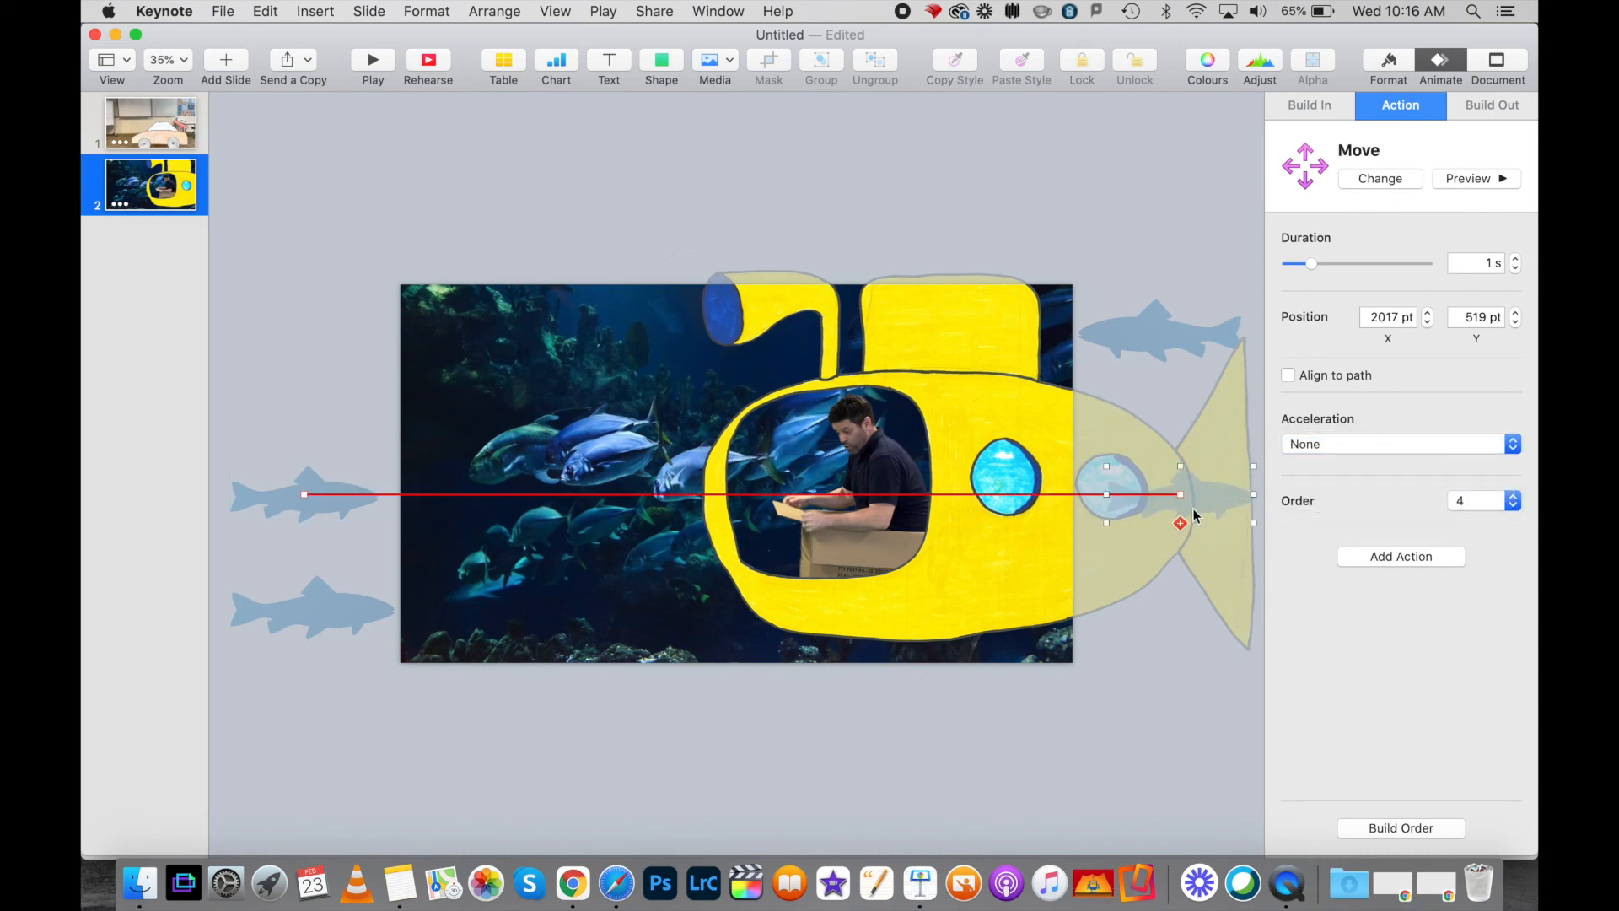
Step: Bend the middle fish's motion path into a gentle wave and set its Move duration to 10.5 s
drag(739, 494, 739, 462)
drag(959, 470, 960, 501)
drag(522, 456, 526, 484)
drag(960, 500, 966, 483)
drag(1326, 266, 1374, 265)
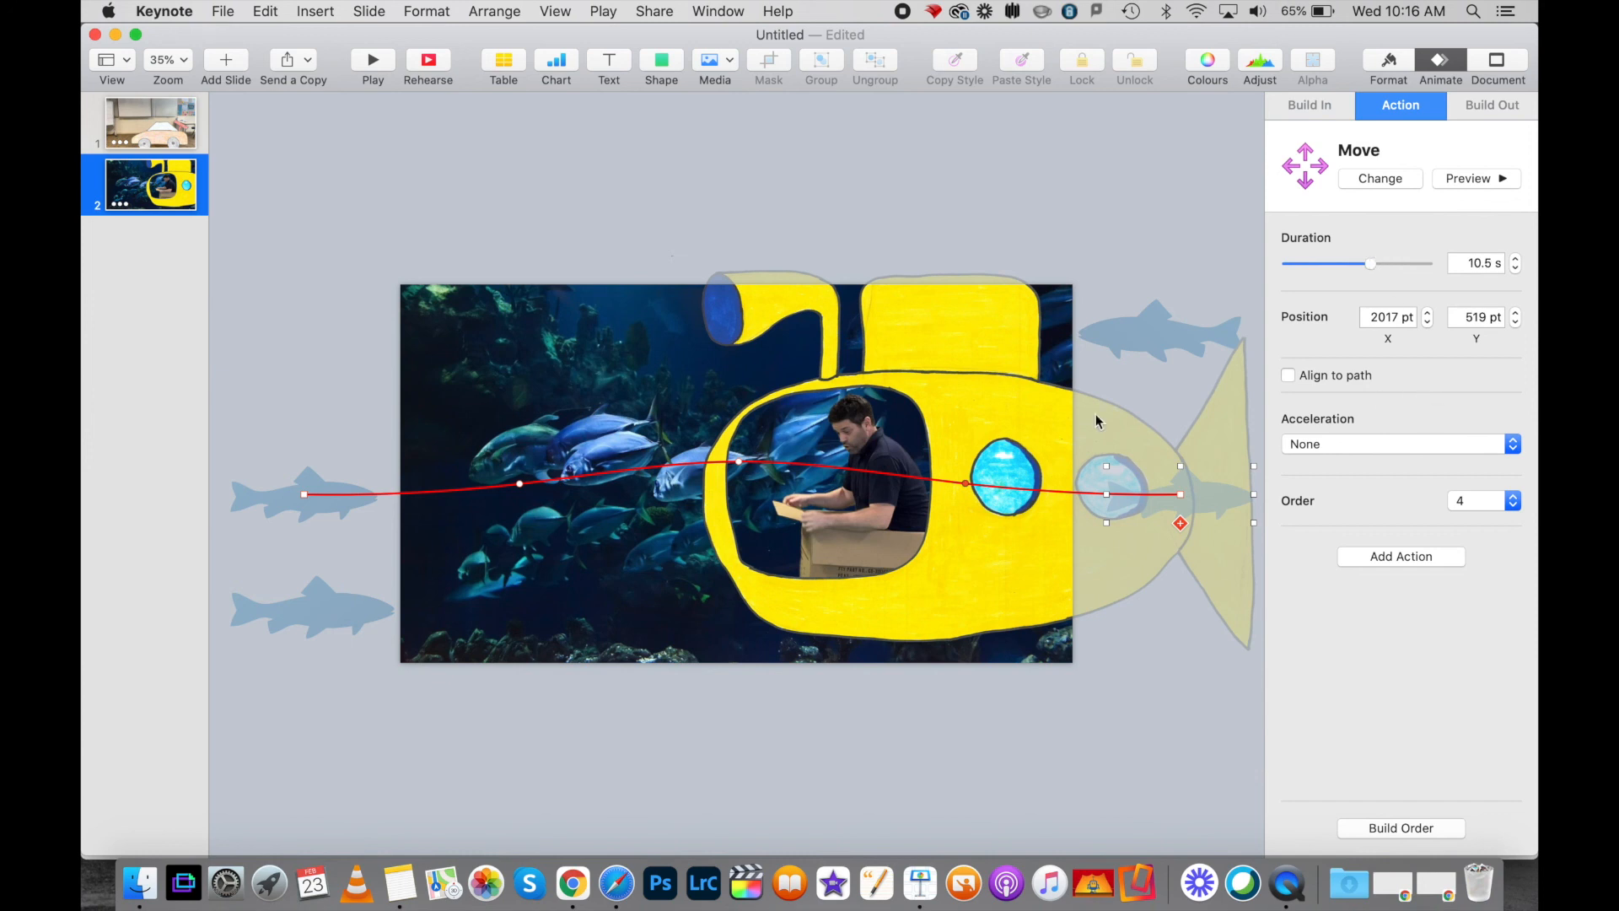
Step: Bring the middle fish to the front so that it swims over the submarine
click(303, 405)
click(314, 495)
right_click(314, 493)
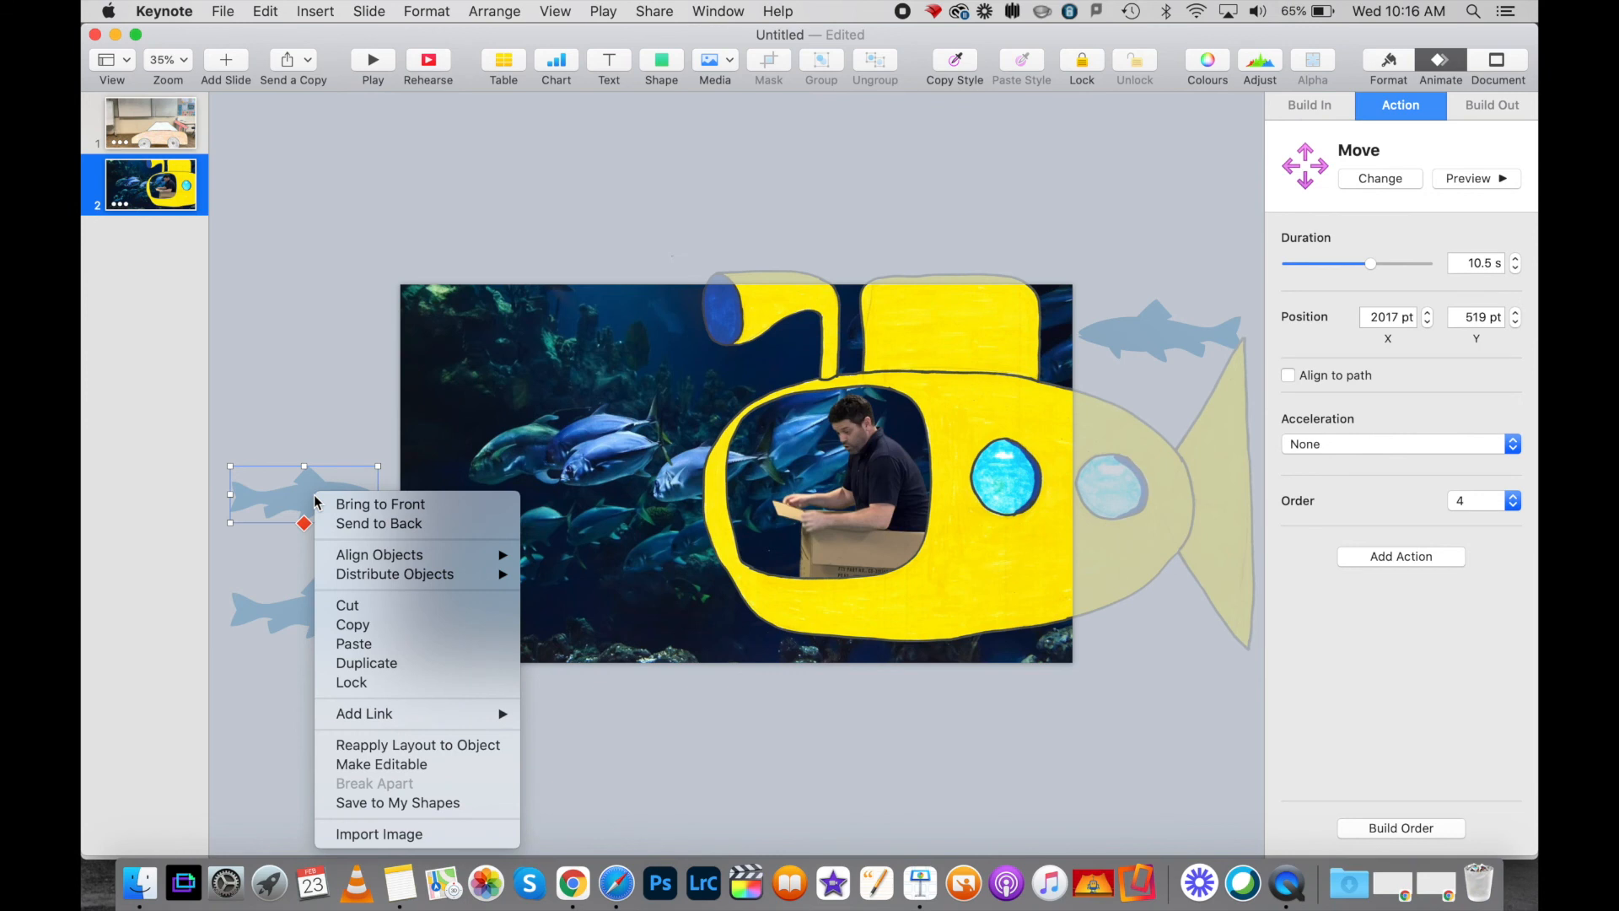
click(340, 506)
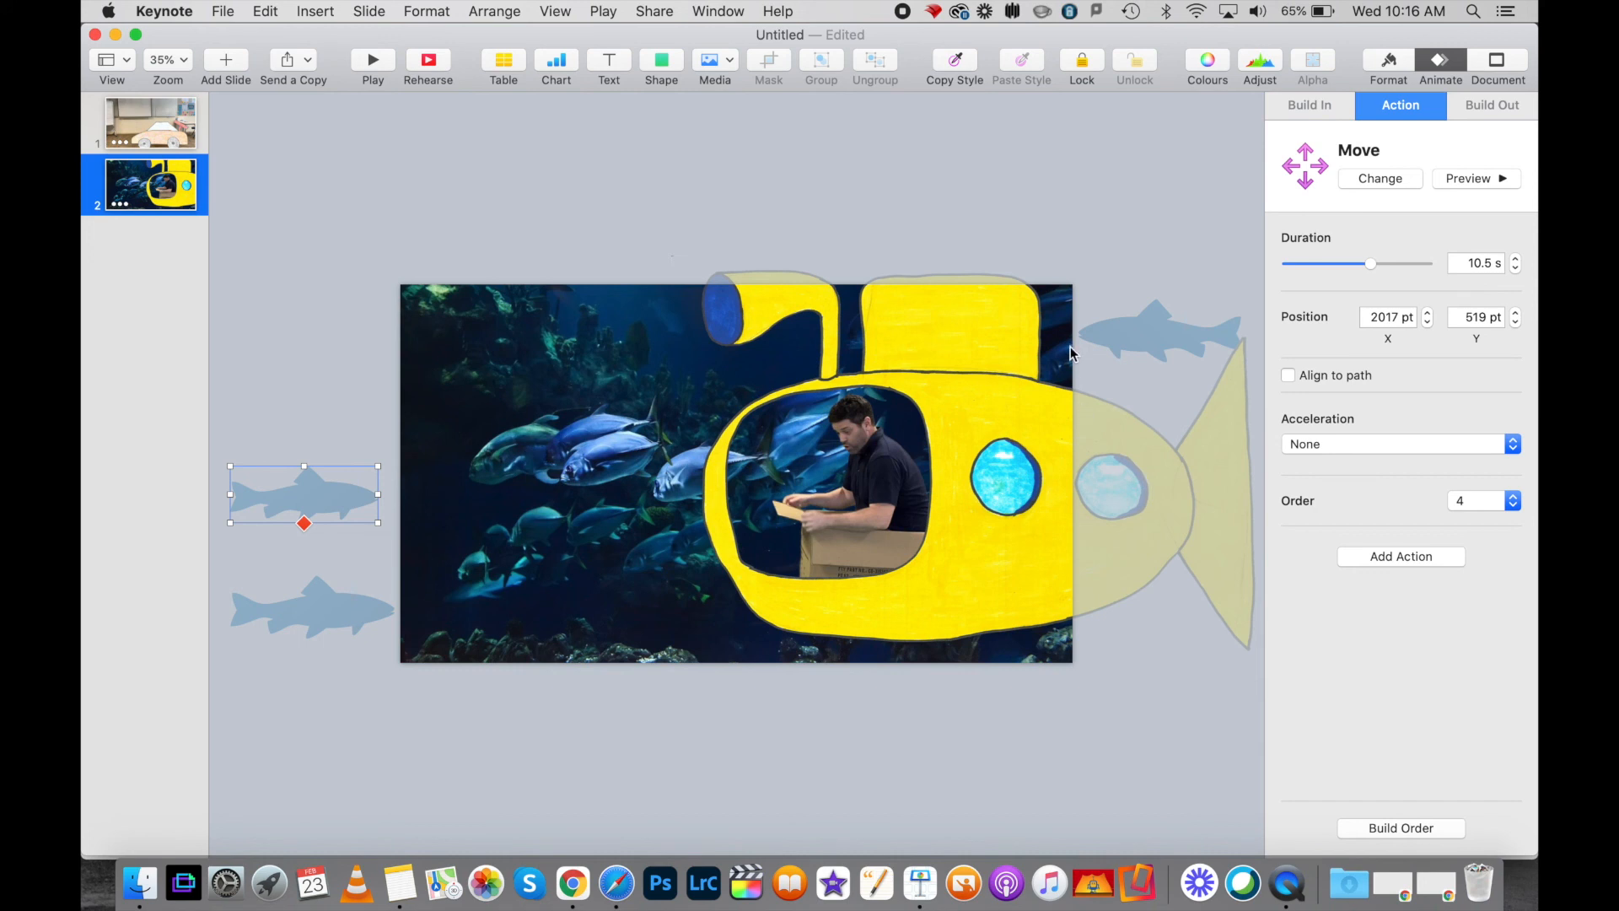
Step: Open the slide's build order and examine the movie and fish builds, including the movie's start options
click(1401, 827)
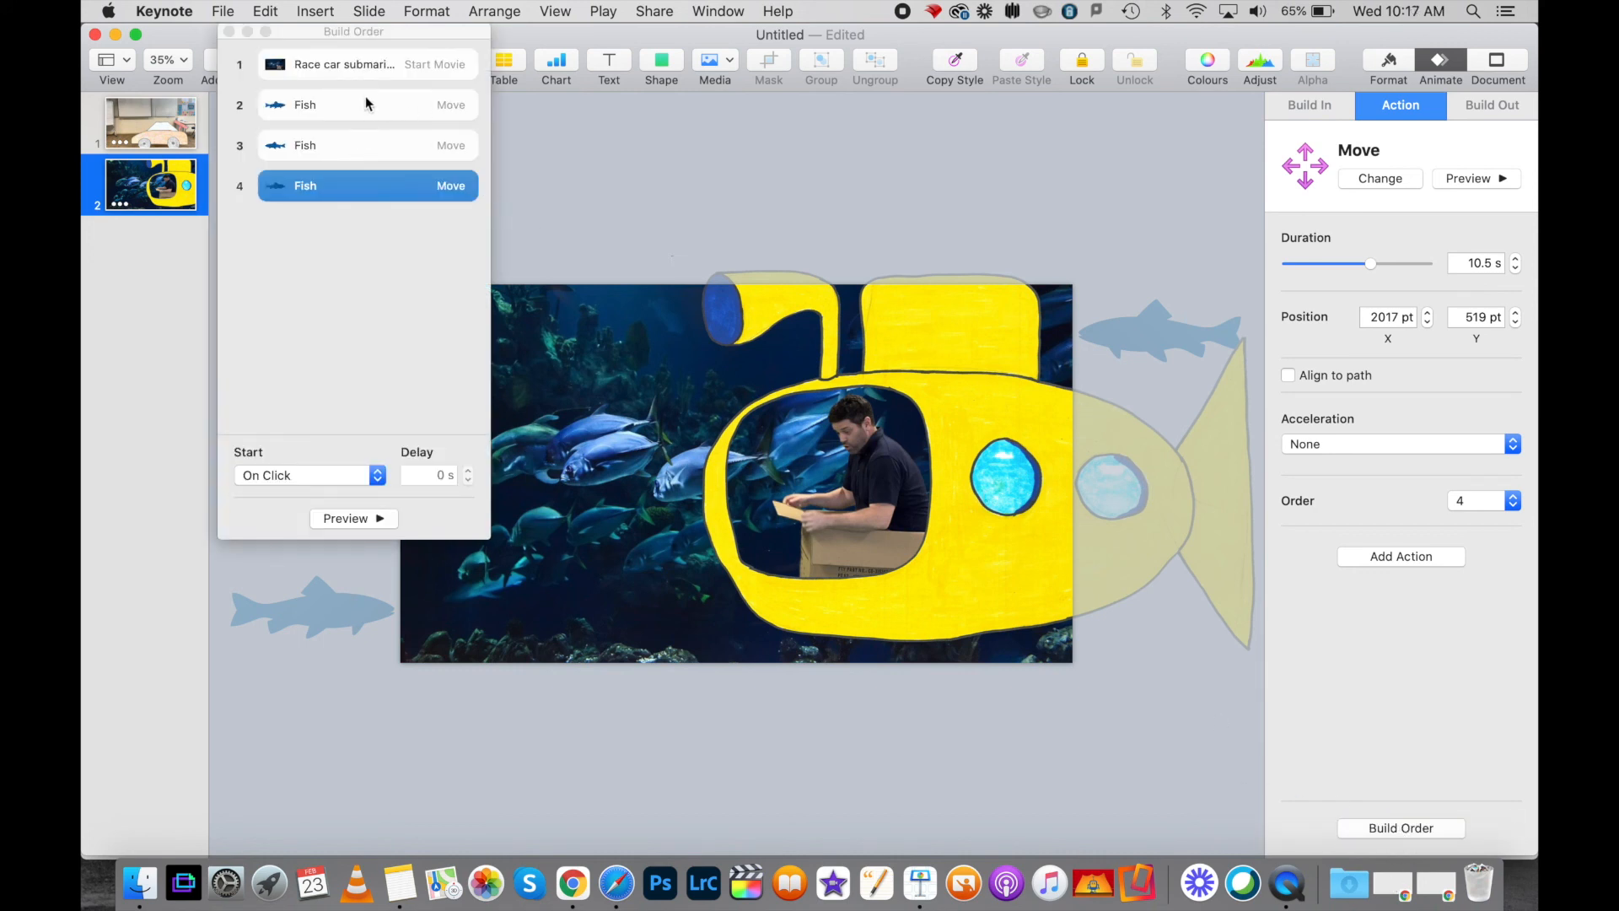
click(381, 66)
click(375, 104)
click(373, 143)
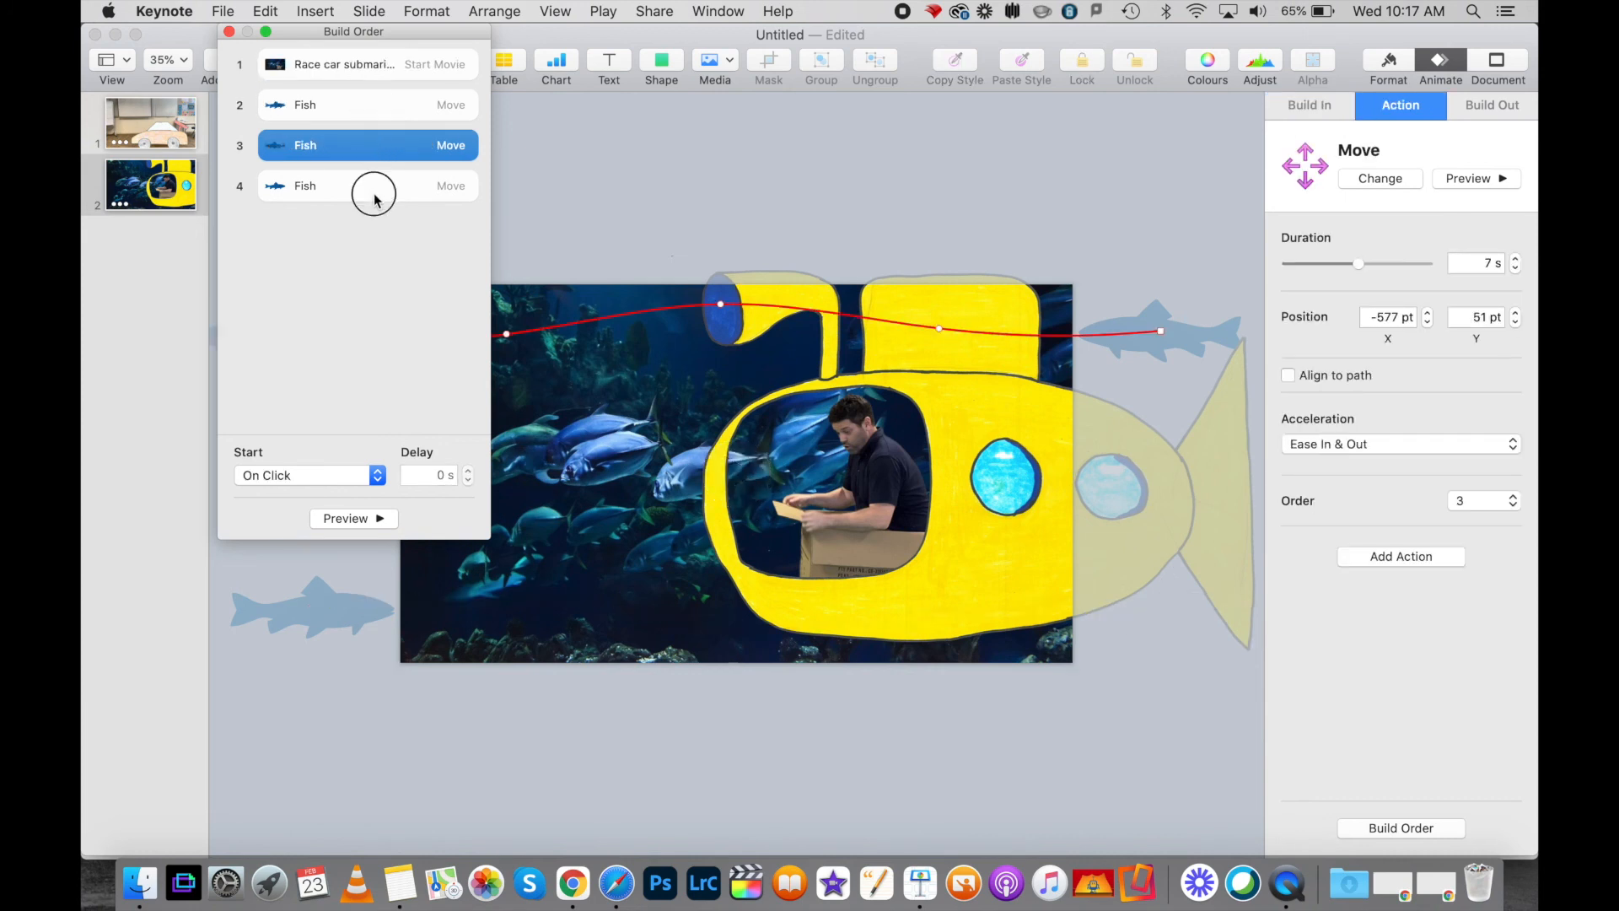
click(375, 188)
click(386, 69)
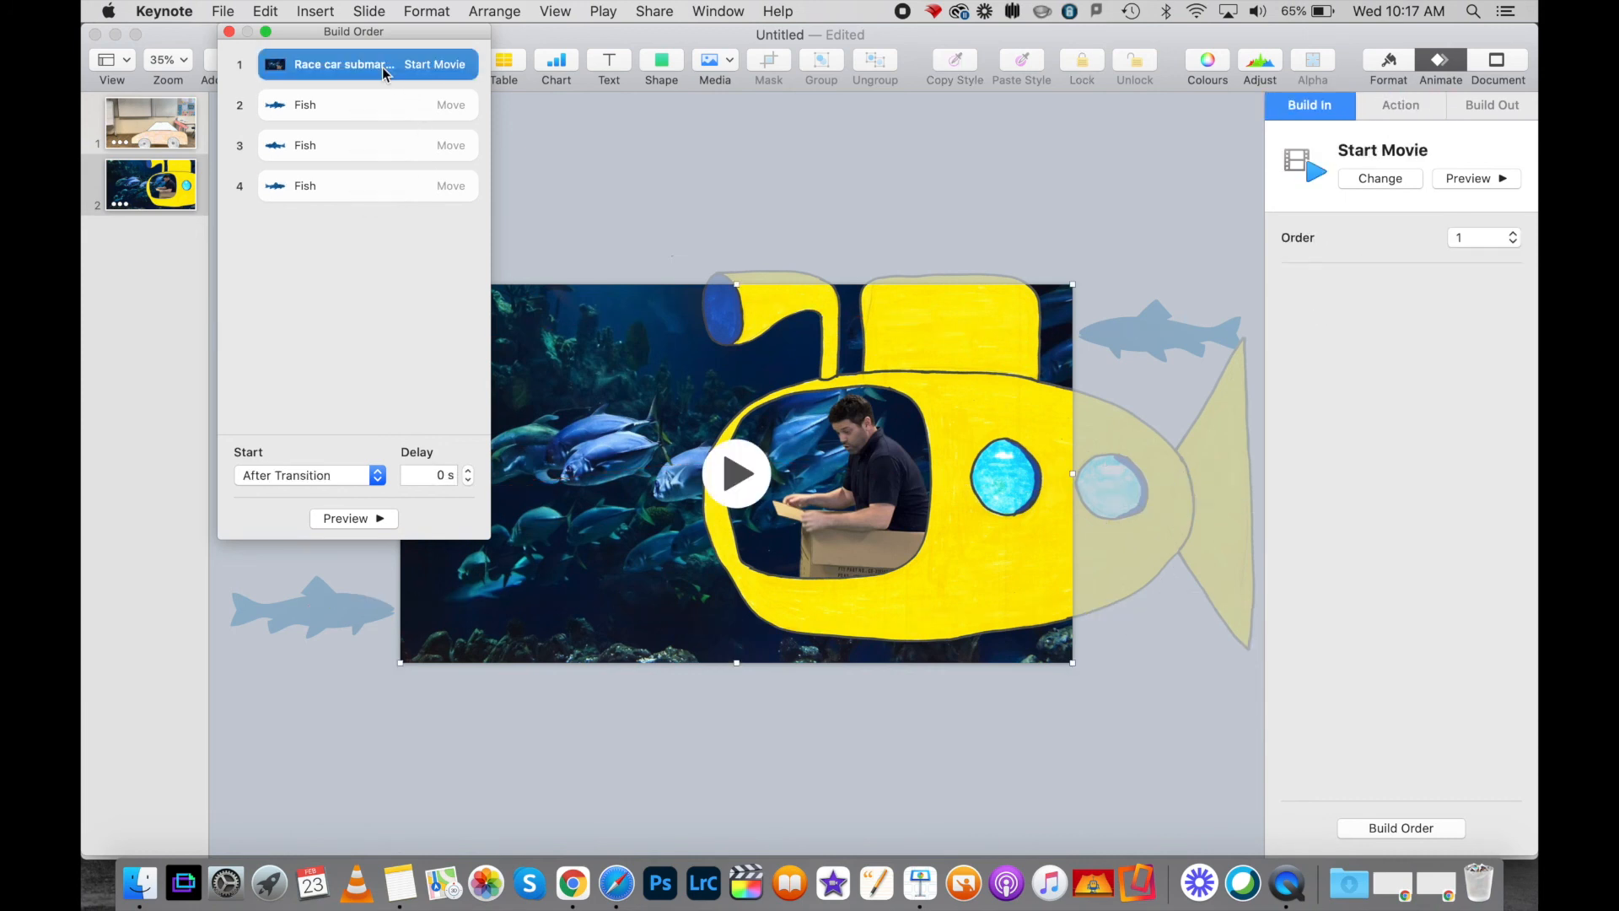
click(305, 473)
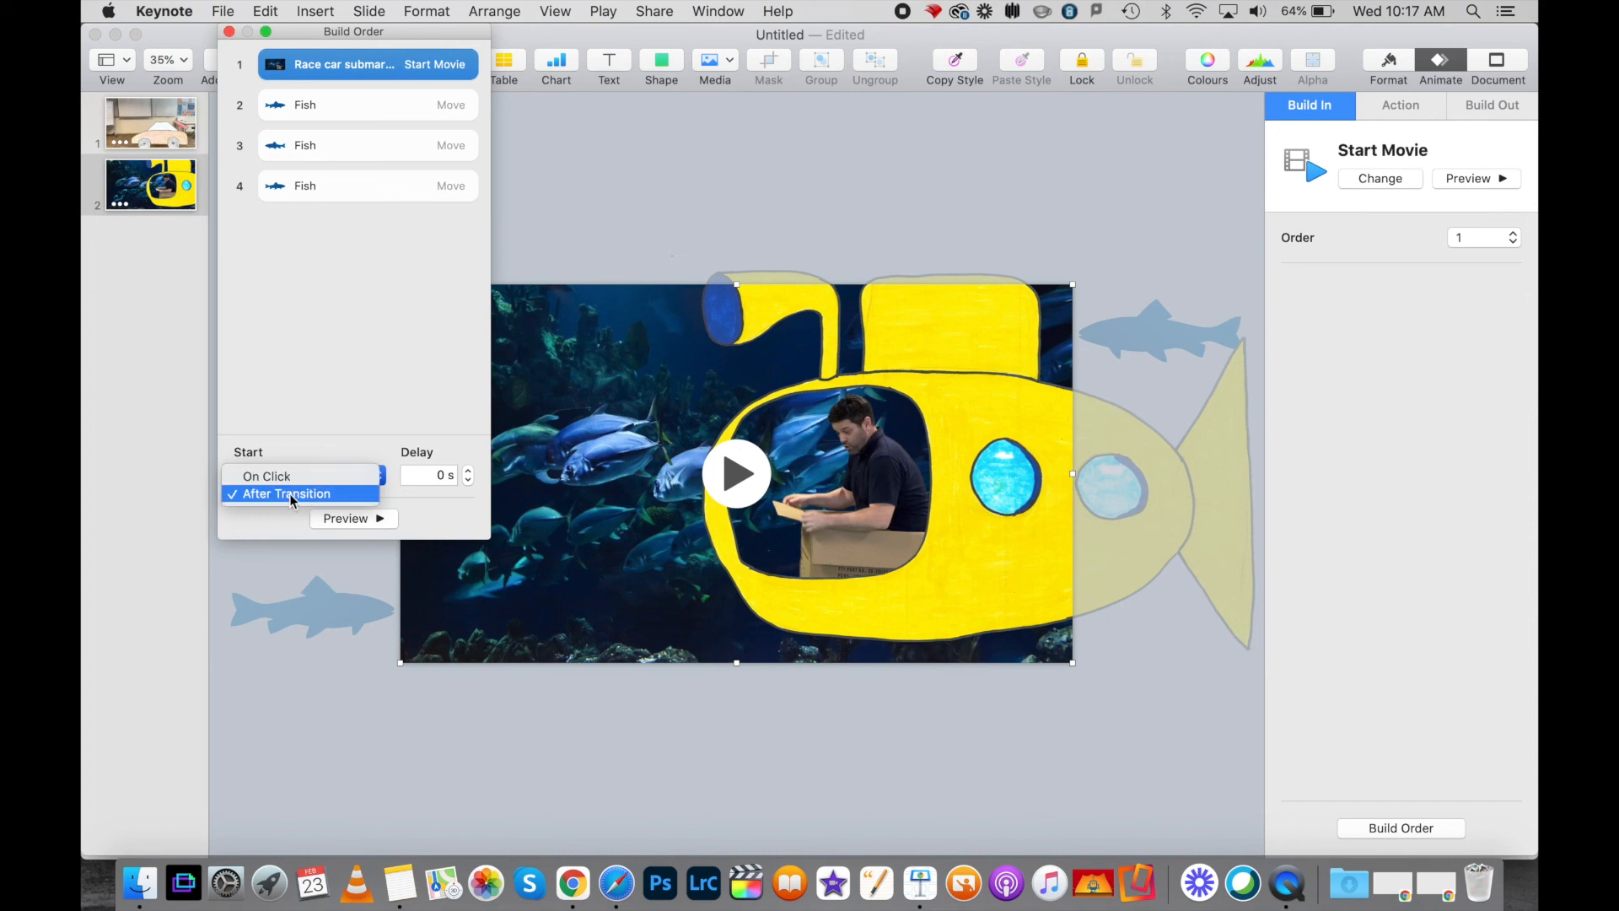
click(341, 361)
Step: Set the first fish's Move to start With Build 1
click(365, 108)
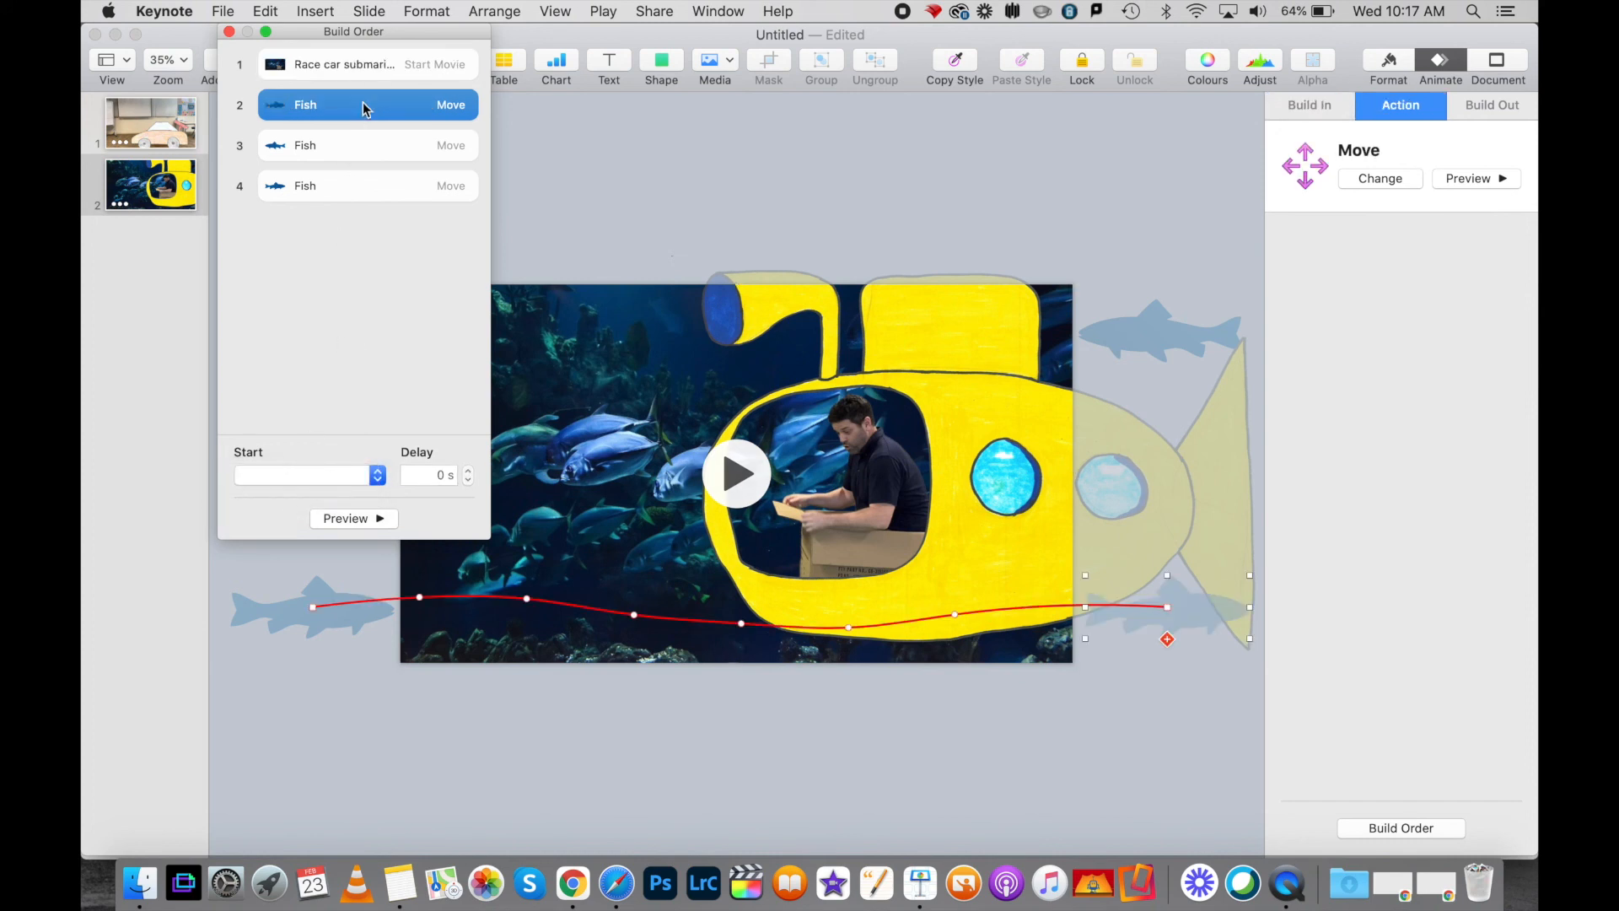
click(312, 471)
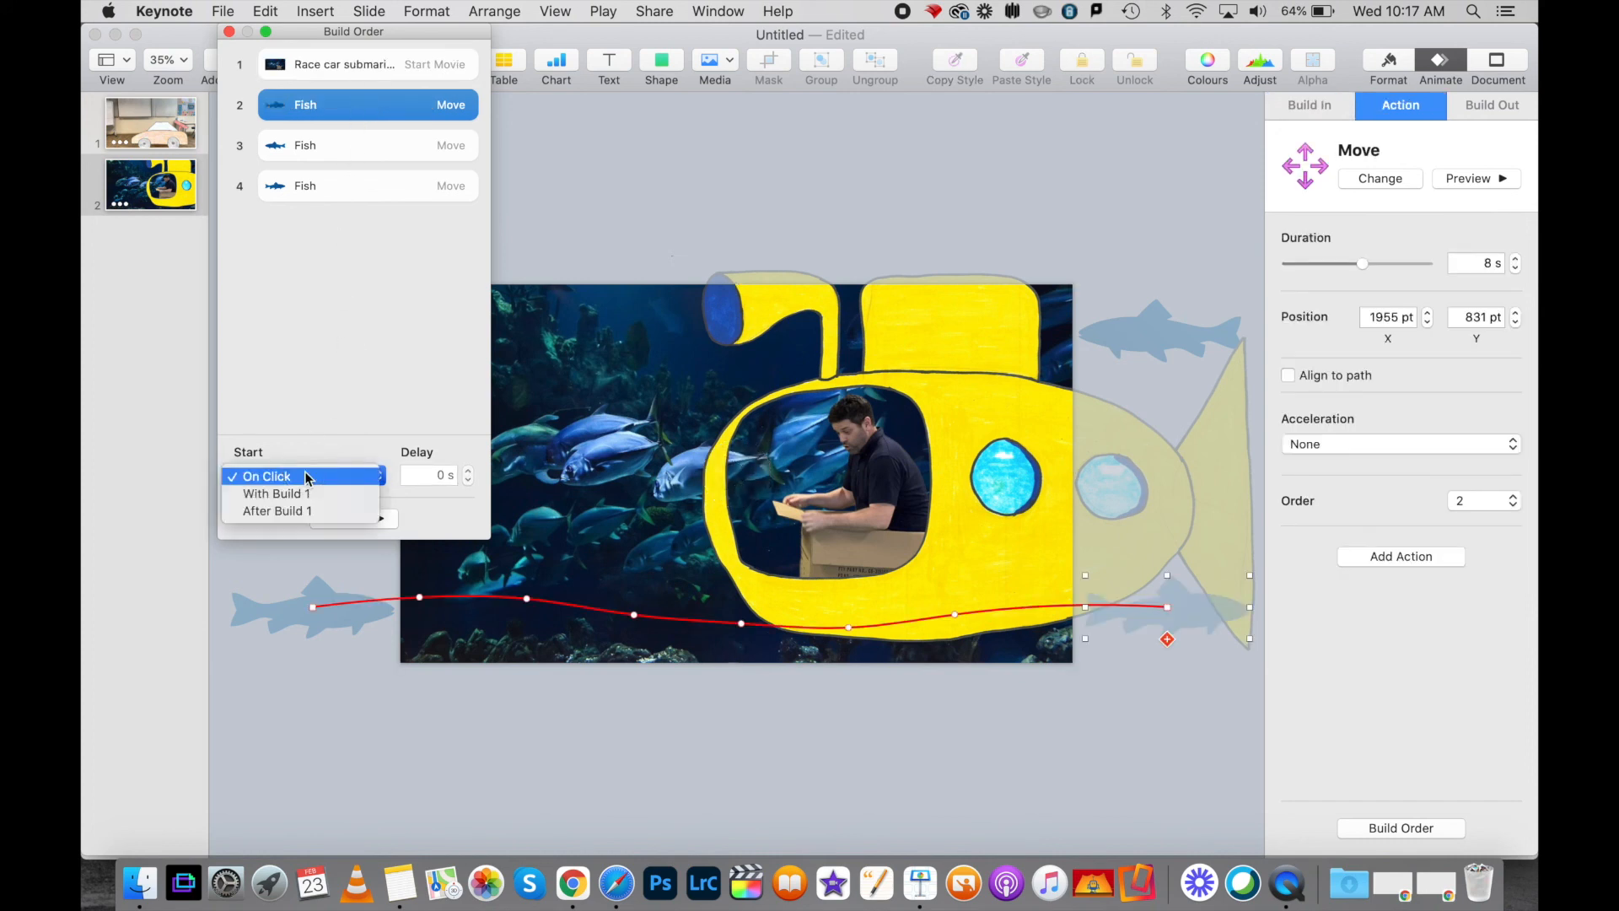
click(307, 492)
Step: Join the remaining two fish Moves to the movie's build group, set both to start With Build 1, and close the build order
click(355, 143)
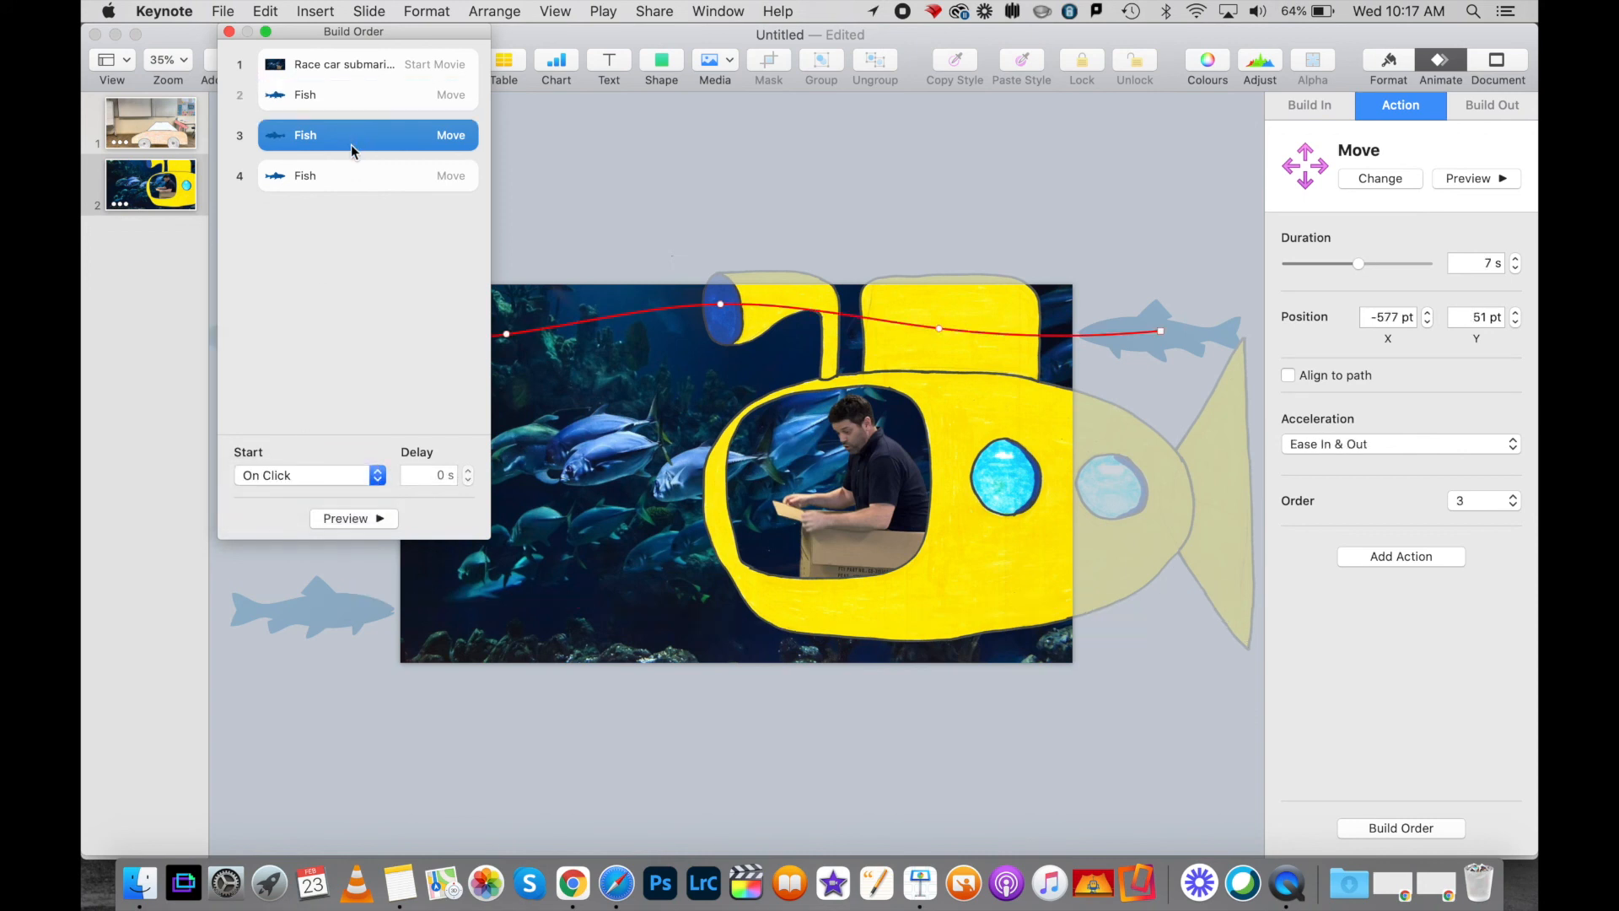
click(309, 466)
click(307, 326)
shift+click(358, 177)
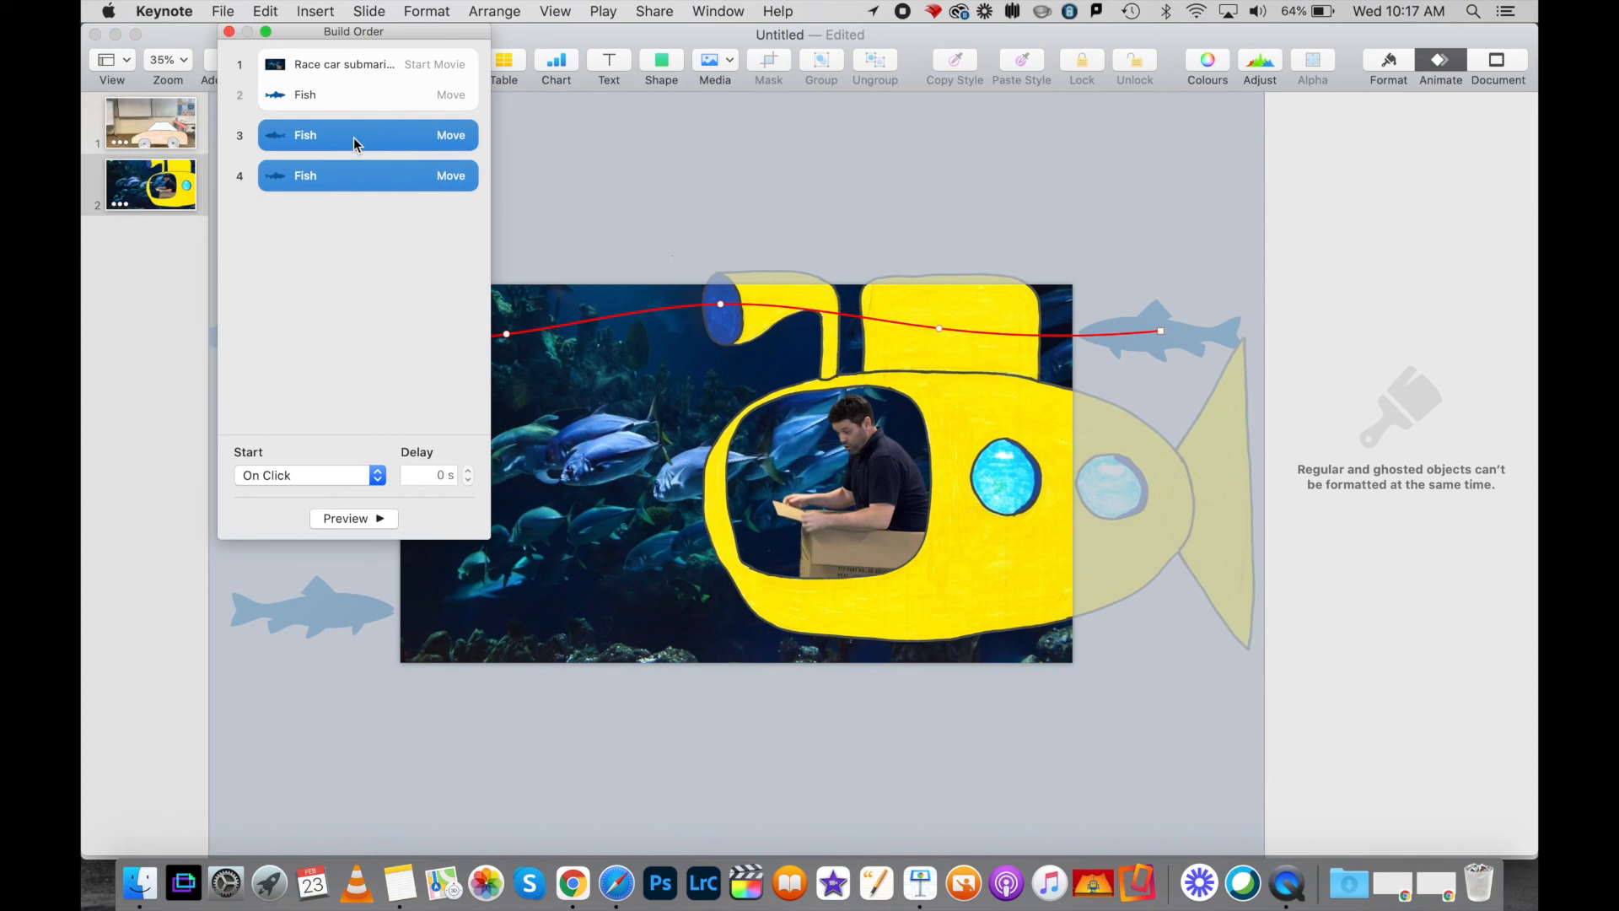
drag(354, 139, 354, 104)
click(304, 476)
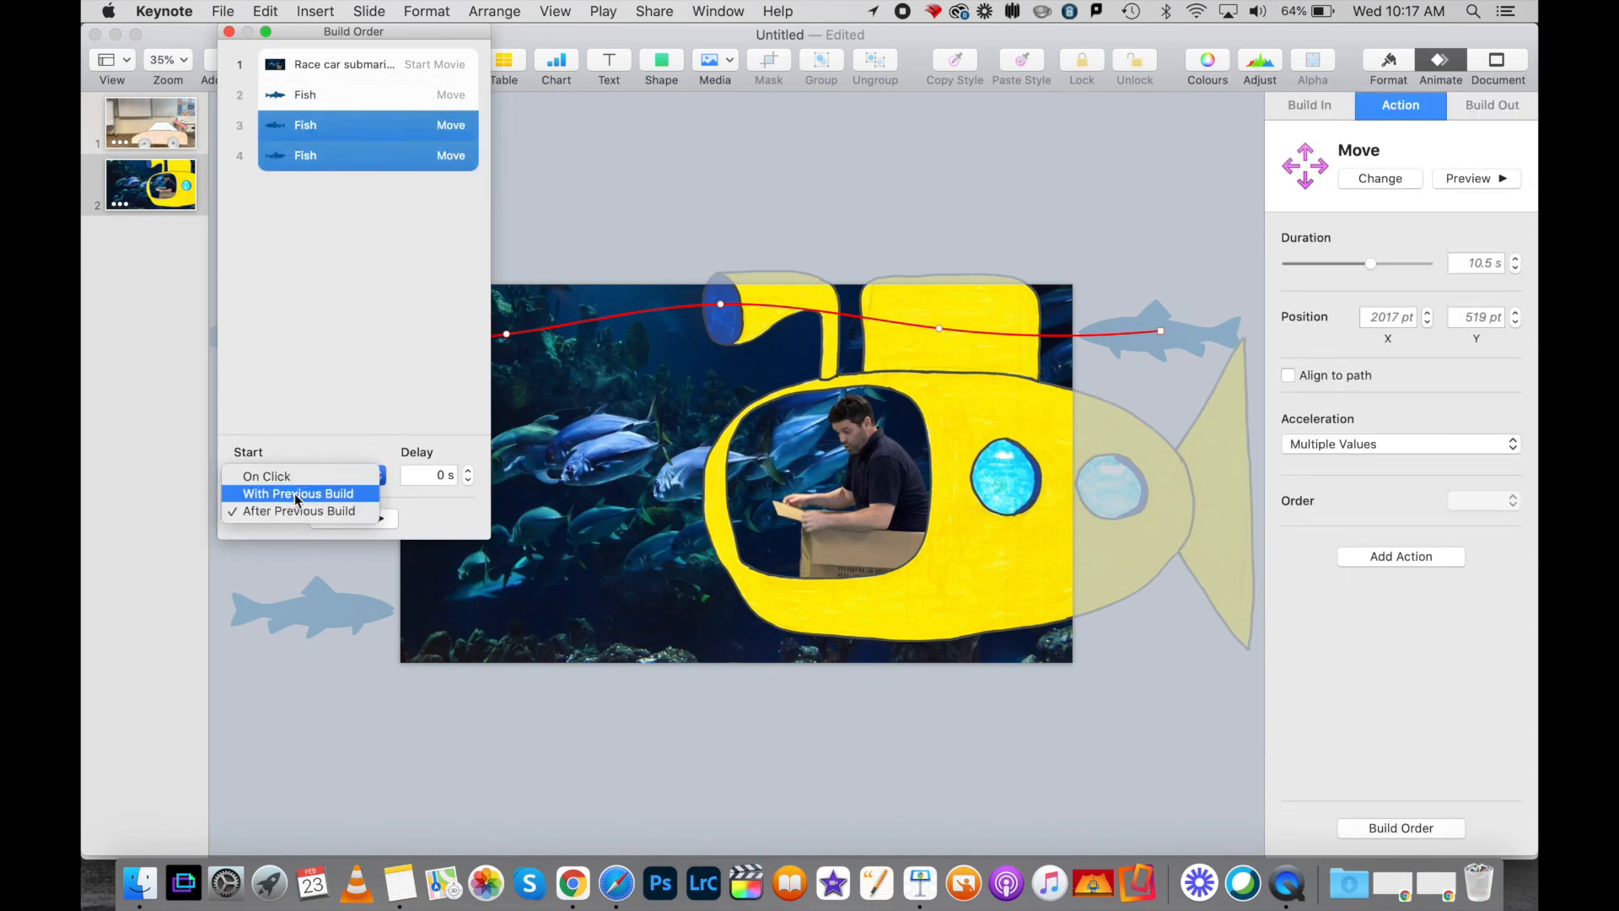
click(298, 495)
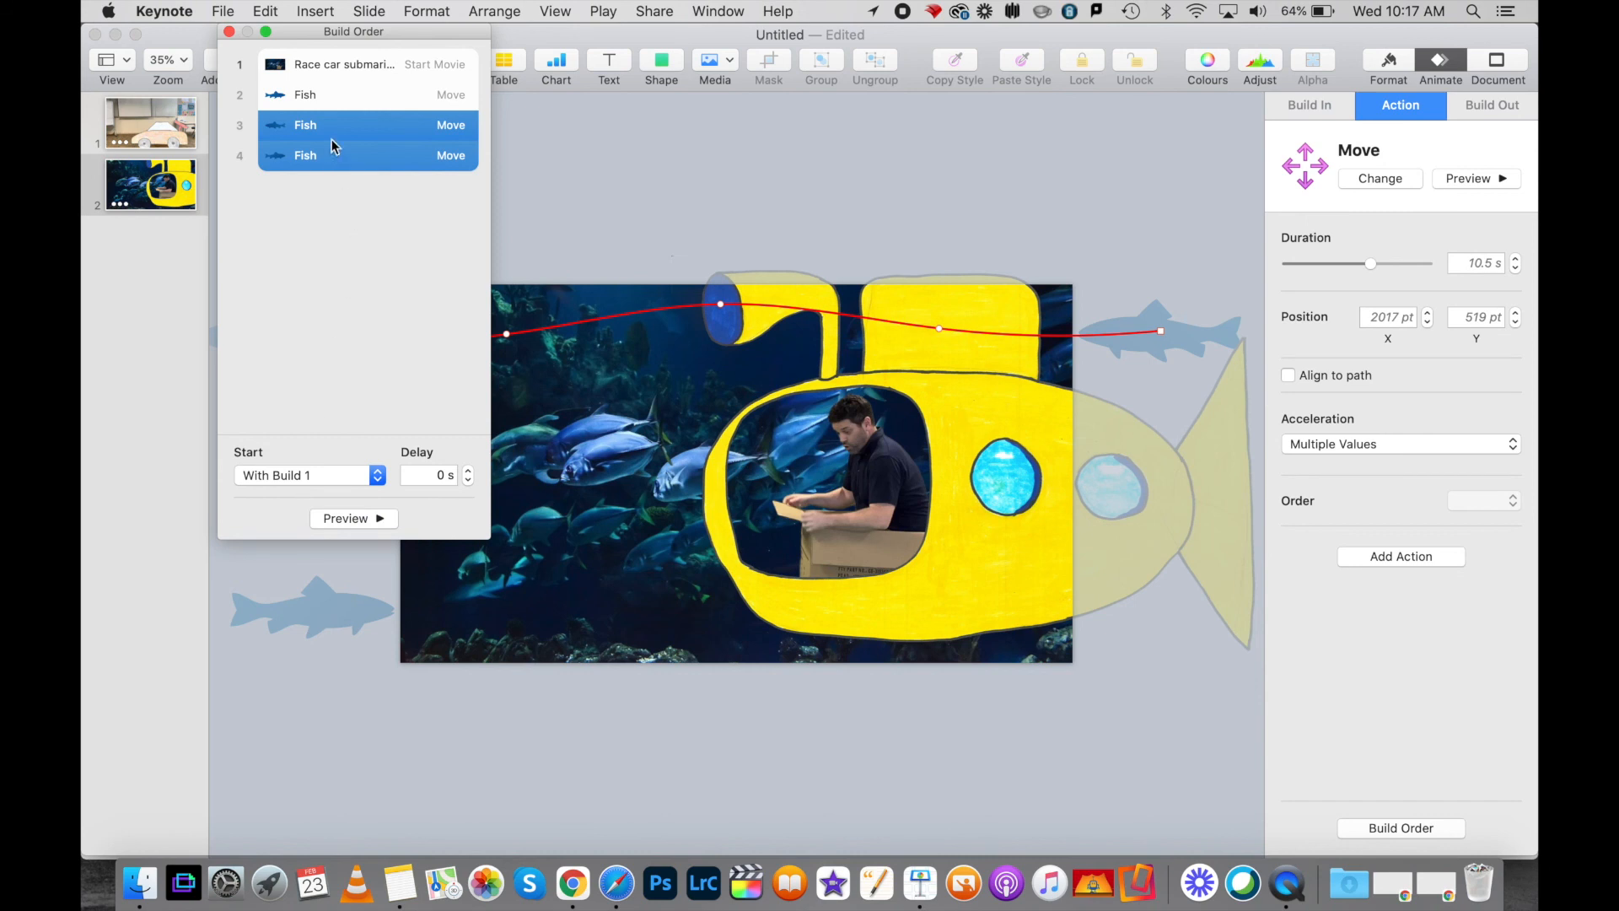
click(331, 103)
click(331, 131)
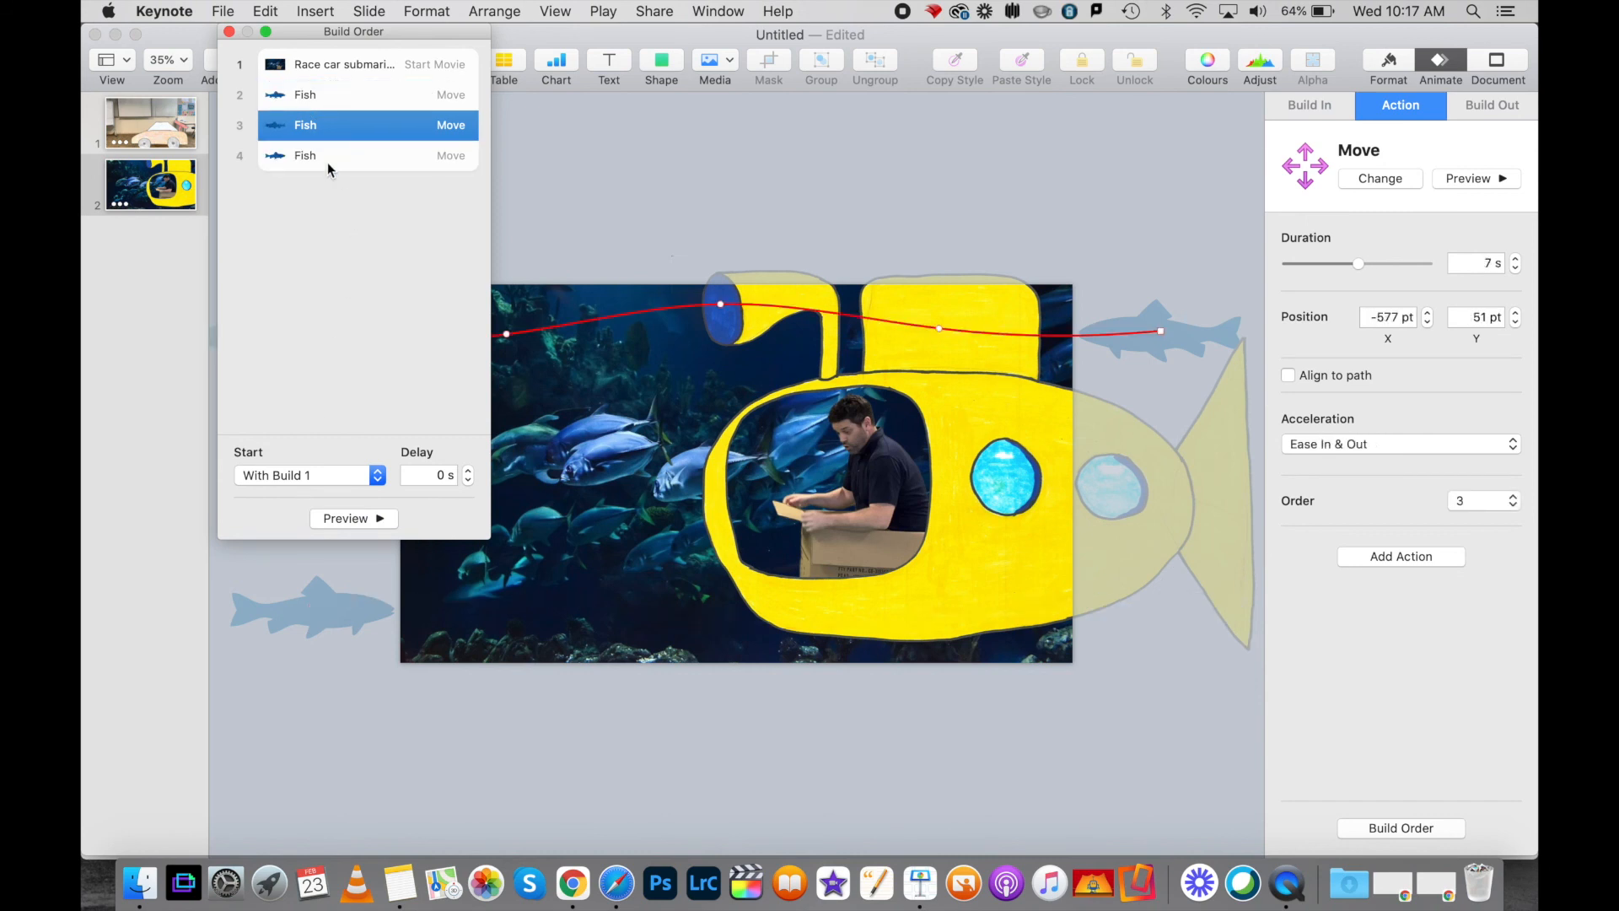
click(330, 160)
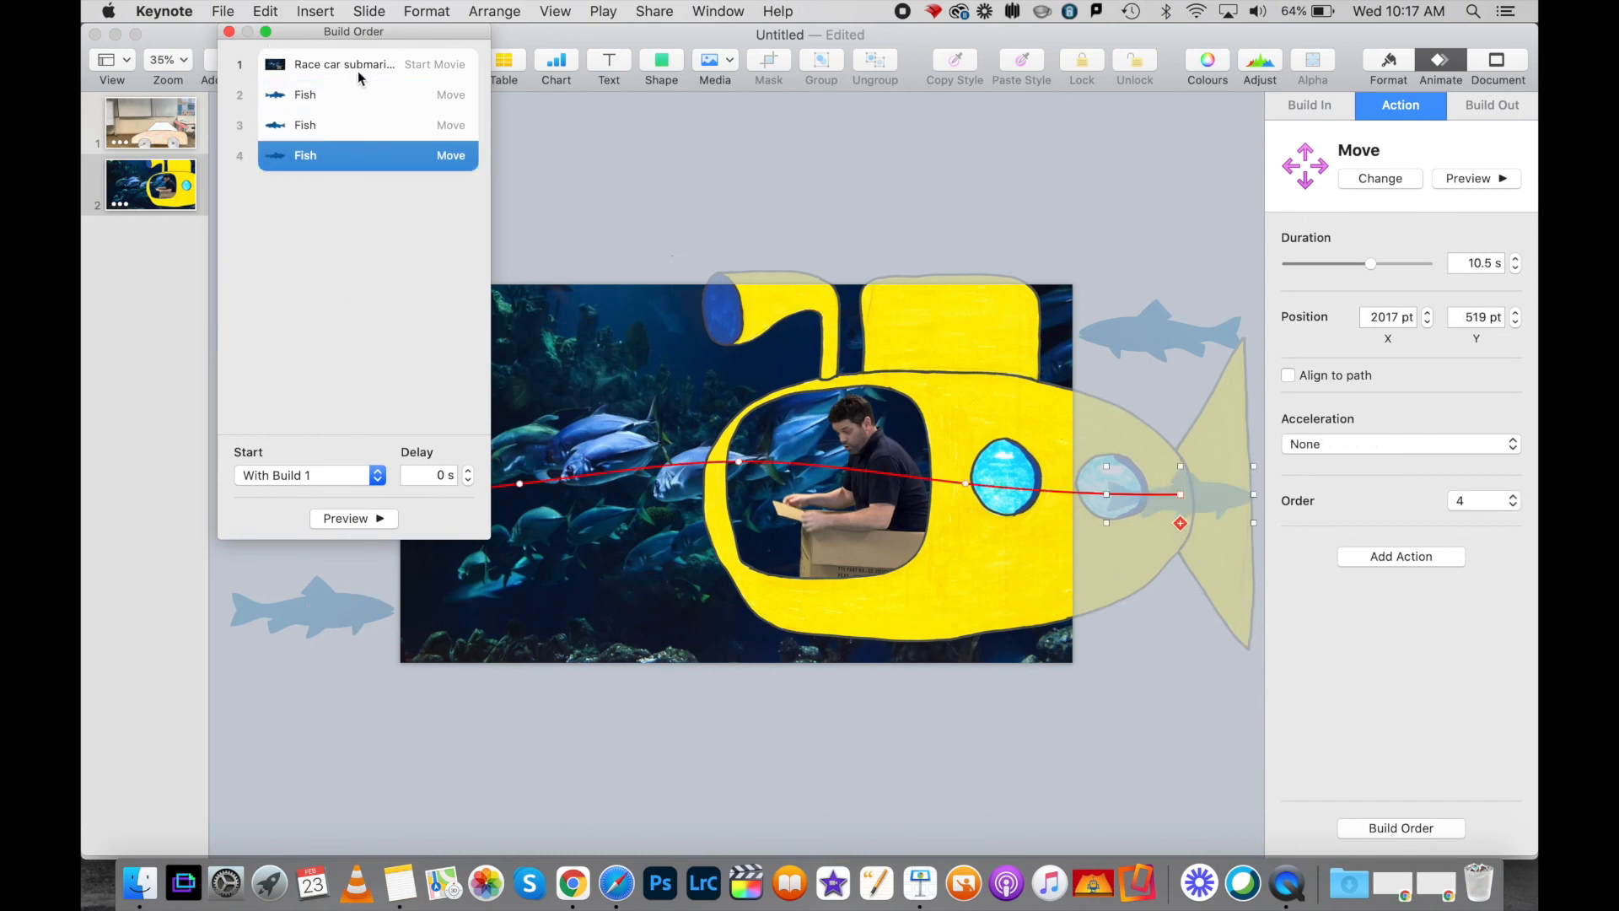
click(229, 31)
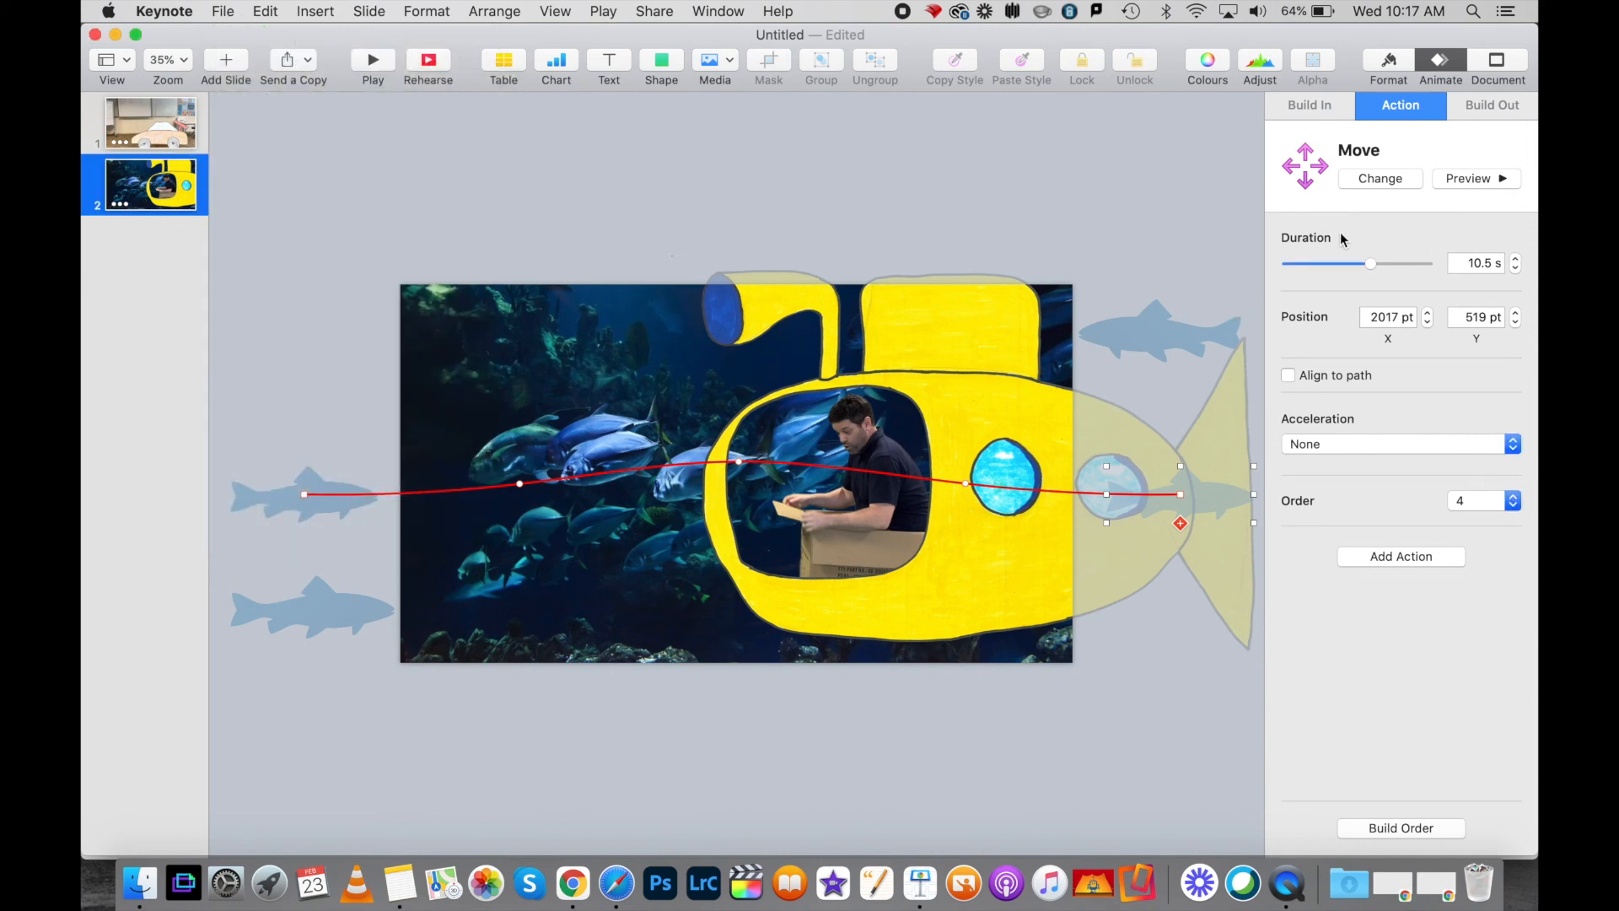
Step: Play the submarine slide full screen to check the fish swimming during the movie, and exit the slideshow
click(1035, 213)
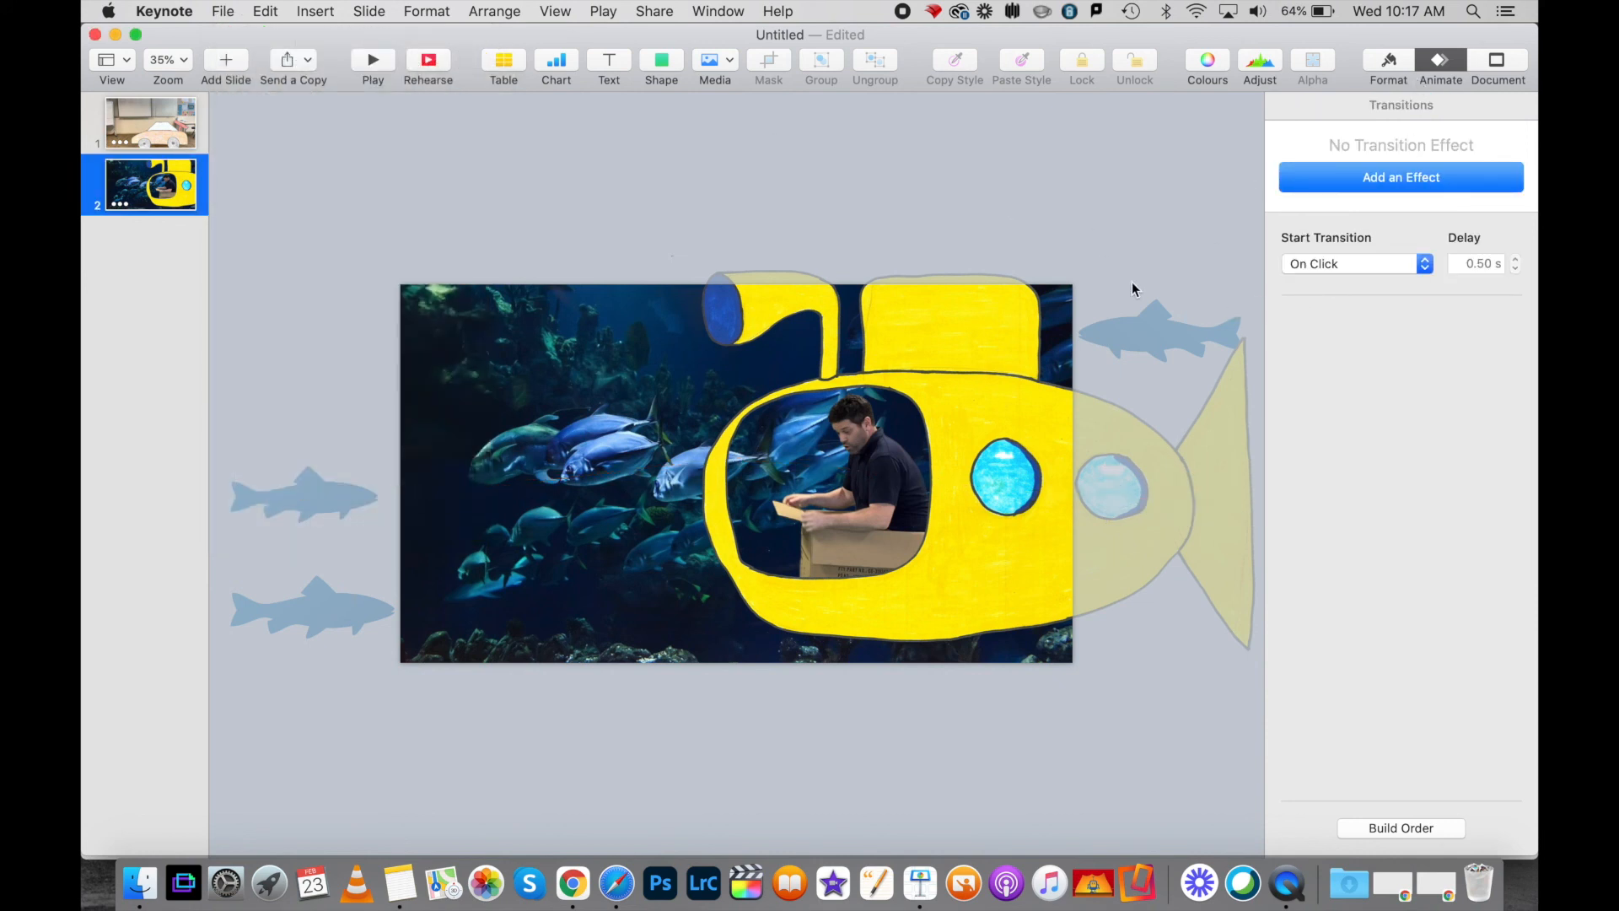
click(376, 58)
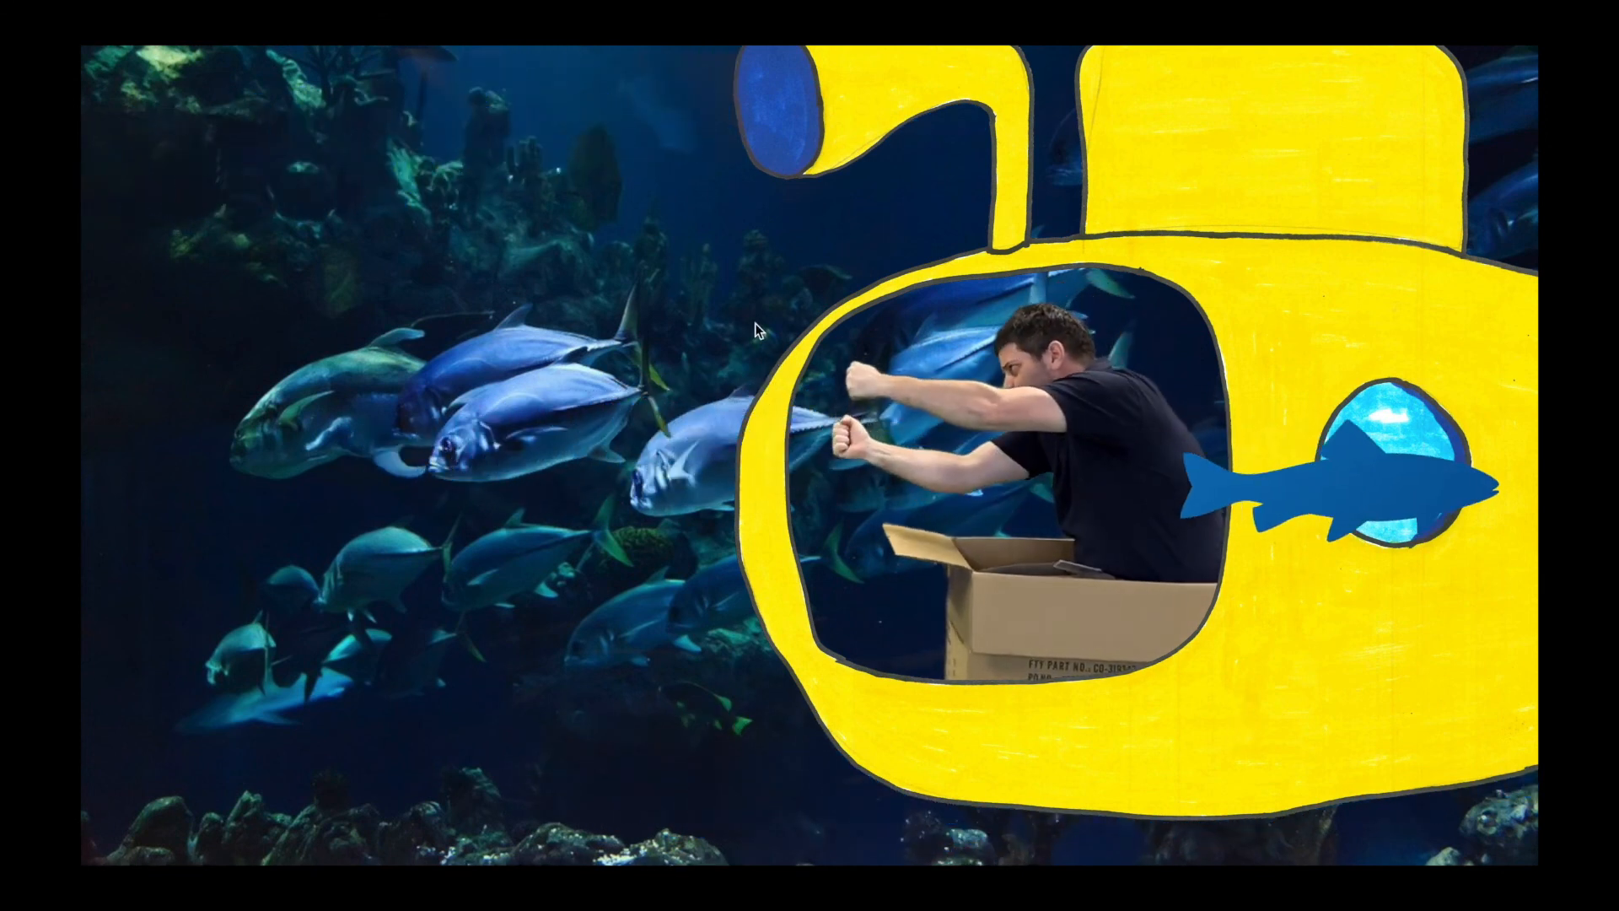
key(Escape)
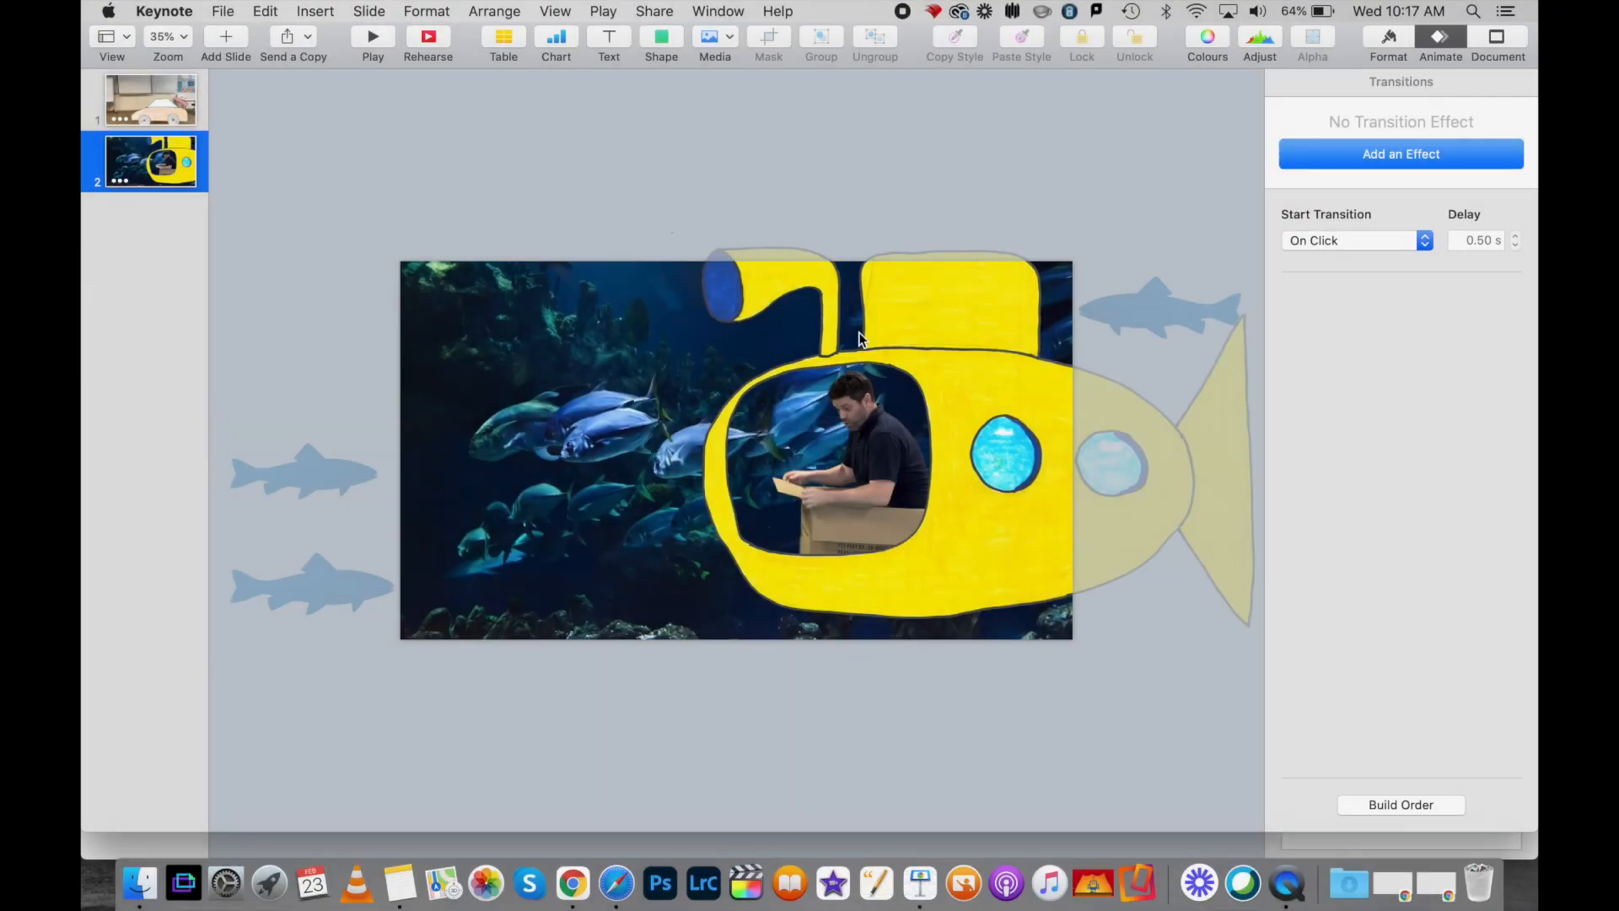